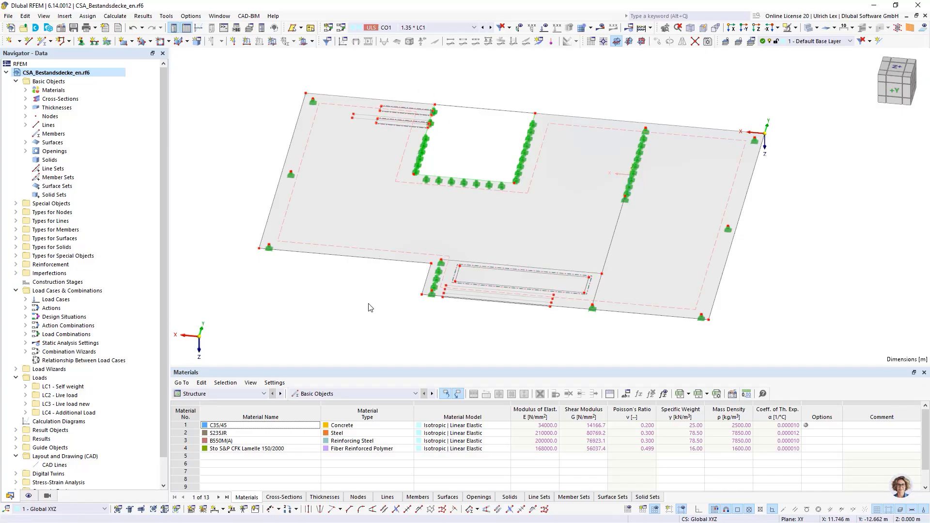
# Select the main slab surface and list the model's defined materials and thicknesses
pyautogui.keyDown('ctrl'); pyautogui.moveTo(368, 304); pyautogui.dragTo(357, 293, button='middle'); pyautogui.keyUp('ctrl')
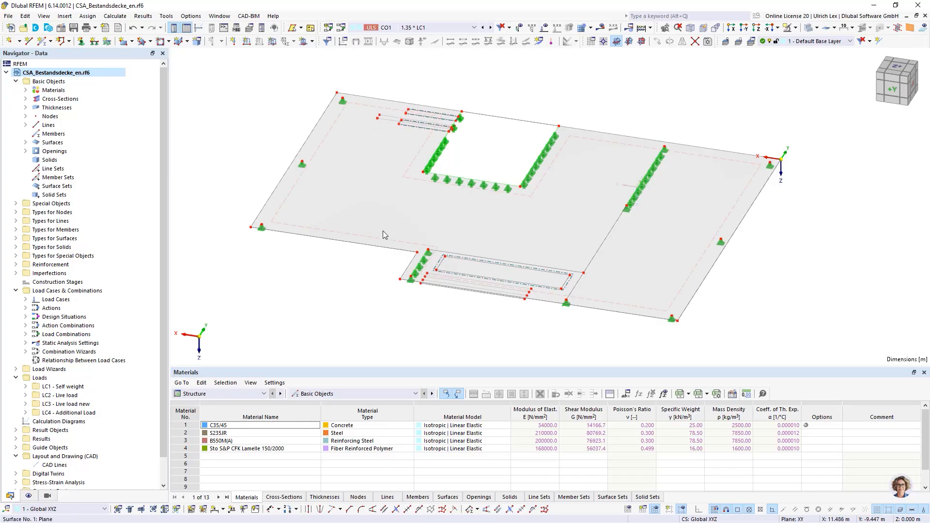
pyautogui.click(379, 216)
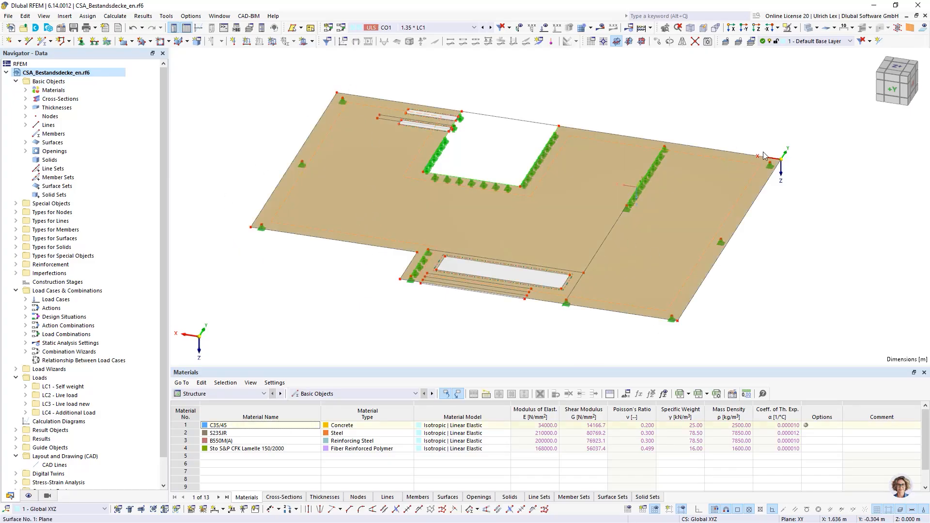
pyautogui.click(25, 91)
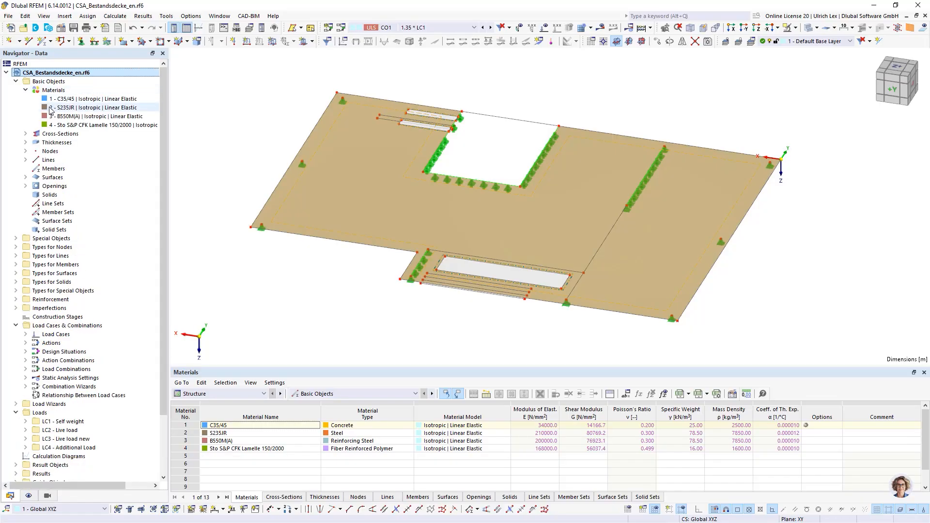
pyautogui.click(26, 143)
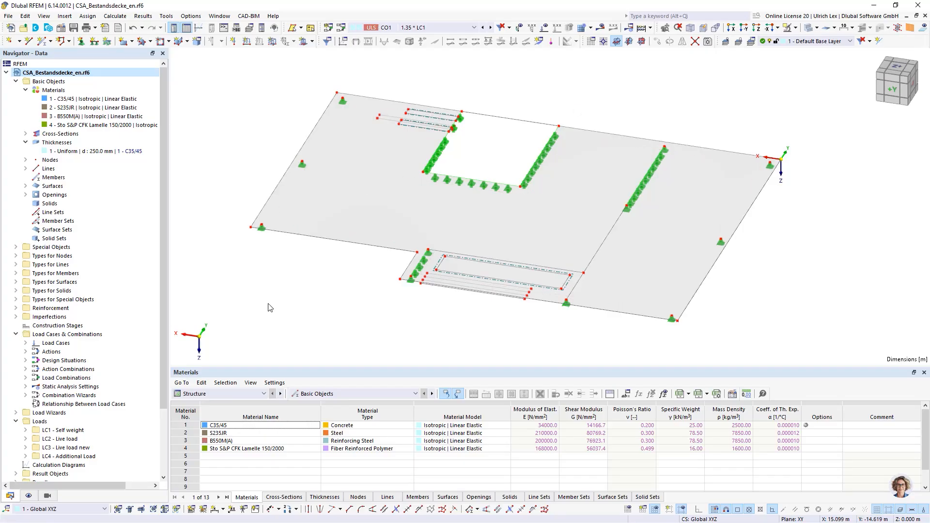
pyautogui.moveTo(270, 304)
pyautogui.keyDown('ctrl'); pyautogui.mouseDown(button='middle')
pyautogui.moveTo(302, 295)
pyautogui.moveTo(267, 304)
pyautogui.mouseUp(button='middle'); pyautogui.keyUp('ctrl')
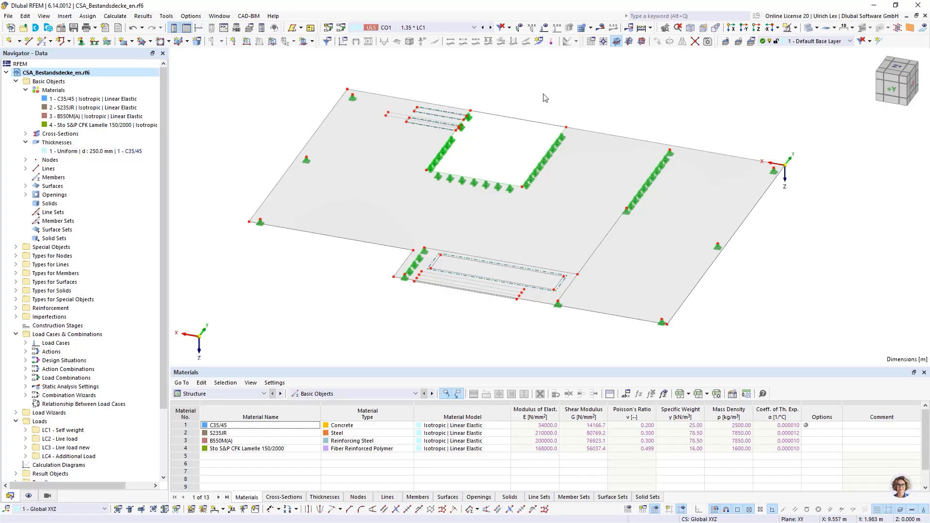
# Examine the two narrow rectangular surfaces beside the recess and the larger rectangular surface near the slab's front edge
pyautogui.scroll(5, 472, 102)
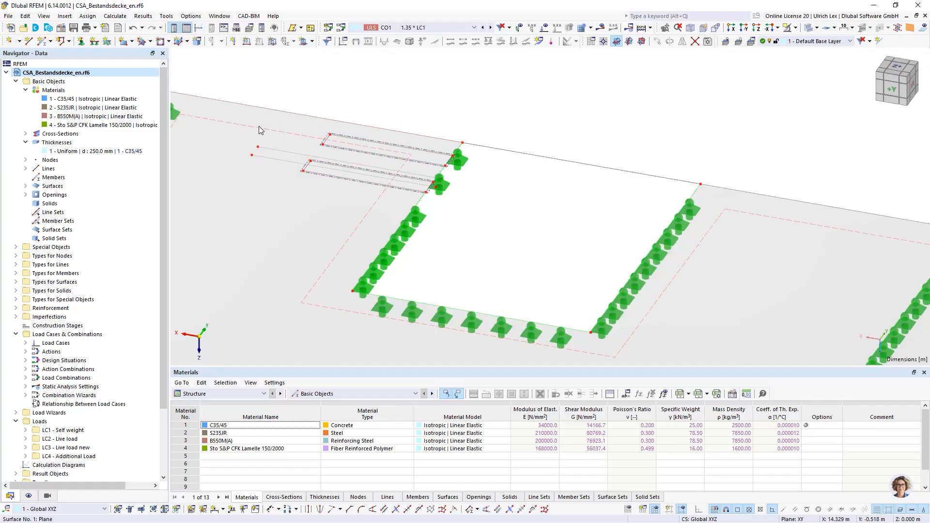
pyautogui.scroll(3, 360, 146)
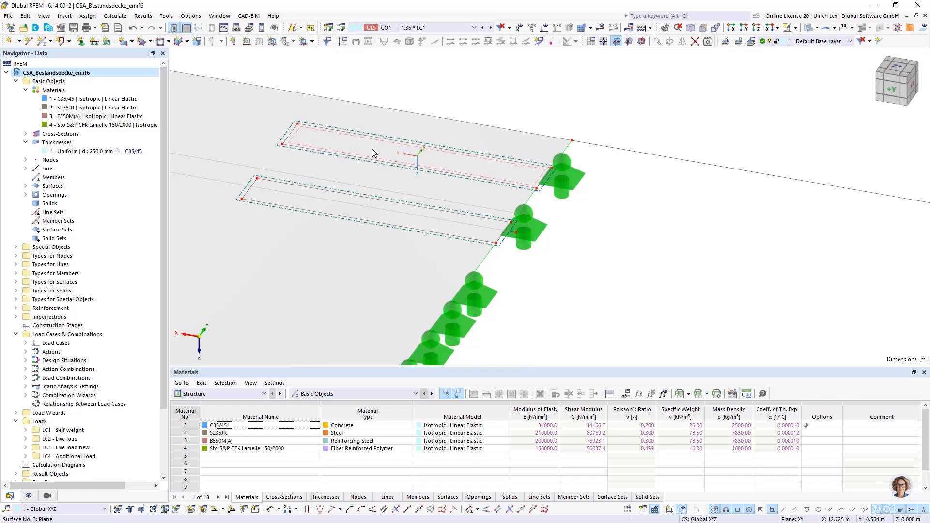
pyautogui.click(372, 150)
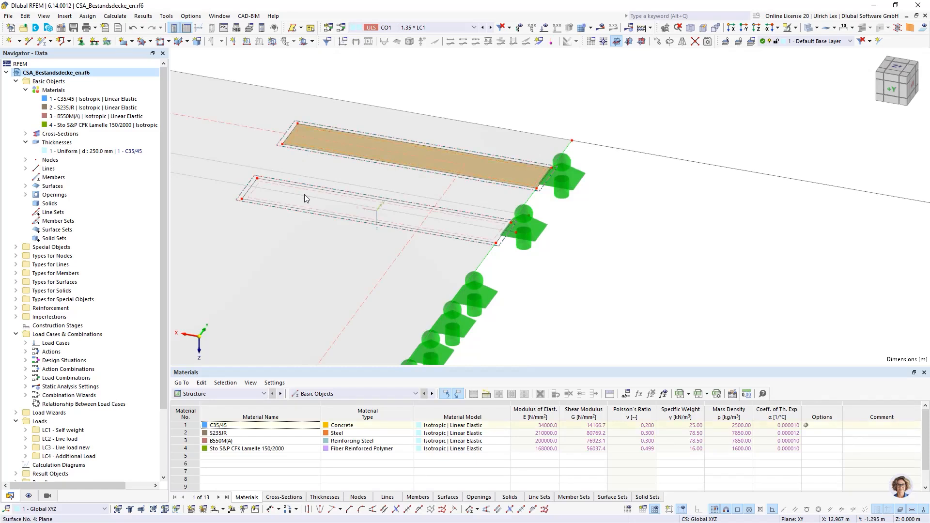
pyautogui.click(324, 204)
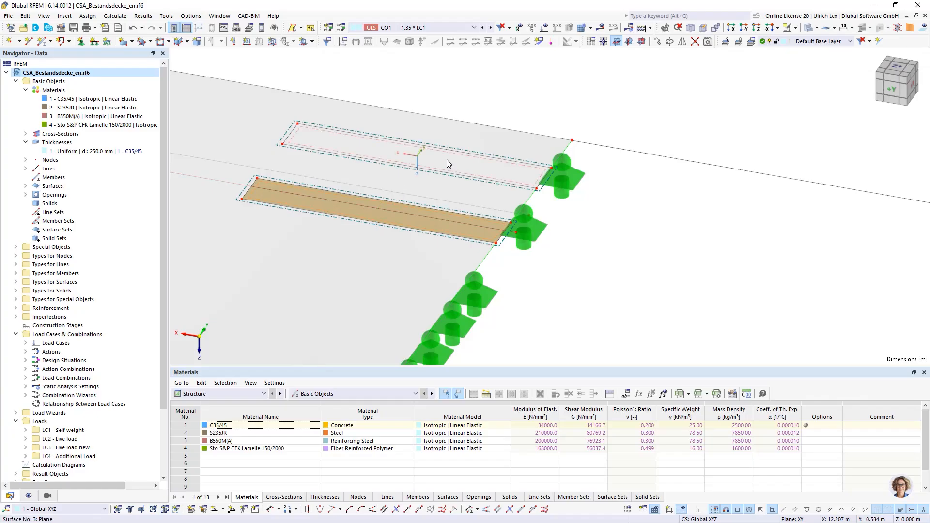
pyautogui.click(459, 91)
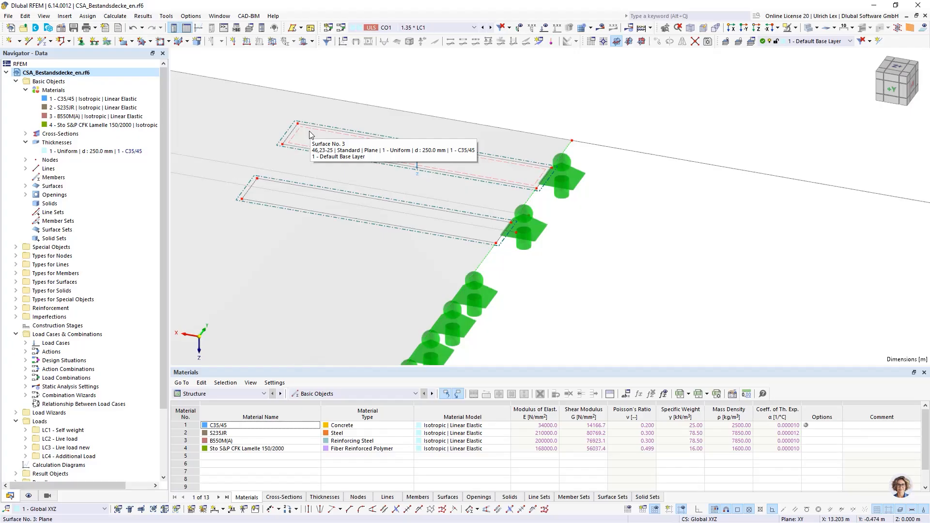
pyautogui.scroll(-5, 312, 145)
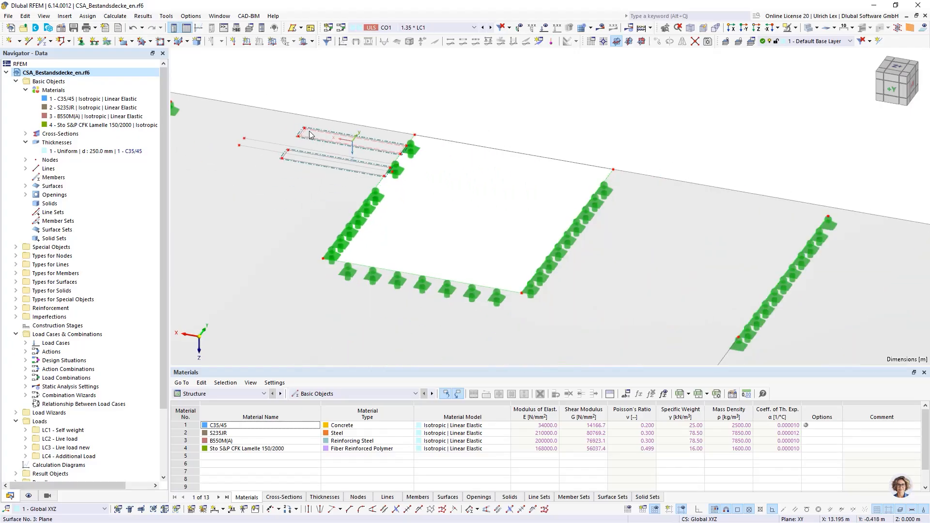
pyautogui.scroll(3, 324, 242)
pyautogui.scroll(1, 333, 289)
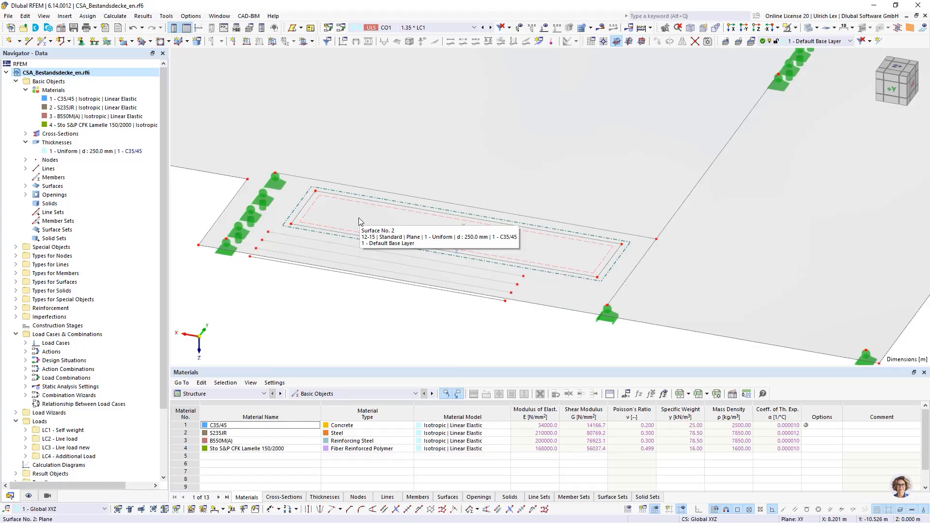
pyautogui.scroll(-4, 359, 222)
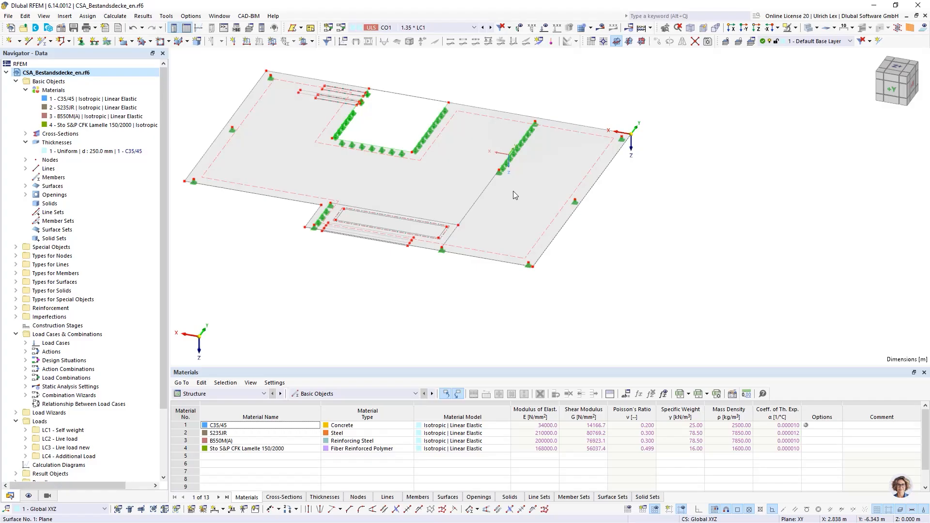
# Examine the hinged line support on the interior wall line and the slab's overall support layout
pyautogui.scroll(3, 535, 131)
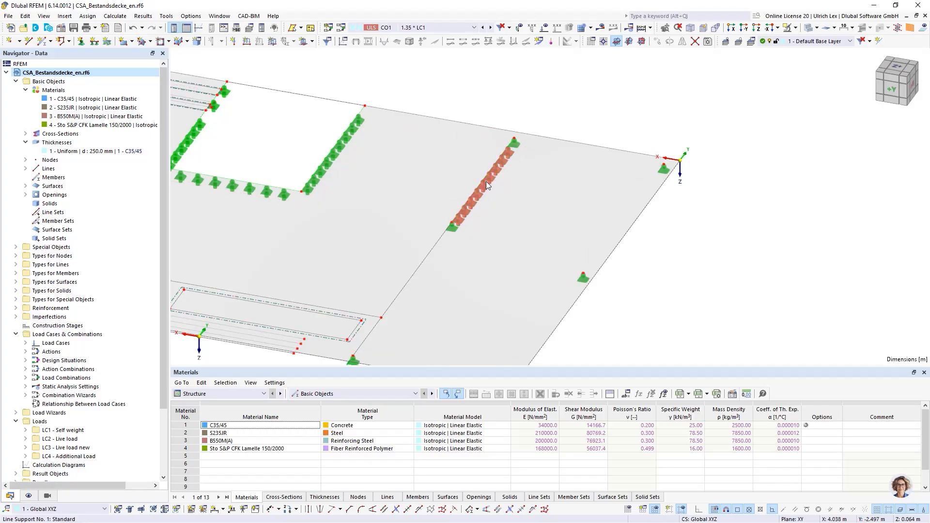
pyautogui.moveTo(487, 185)
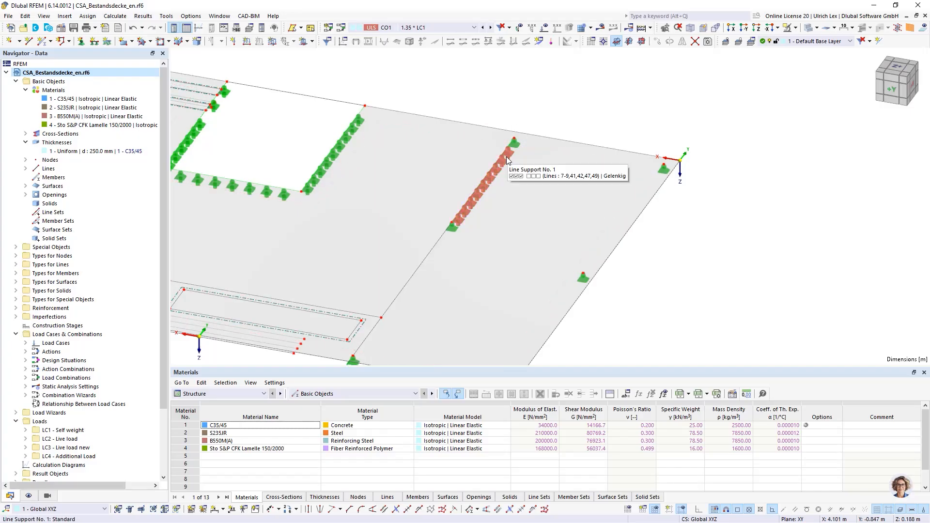
pyautogui.moveTo(501, 162)
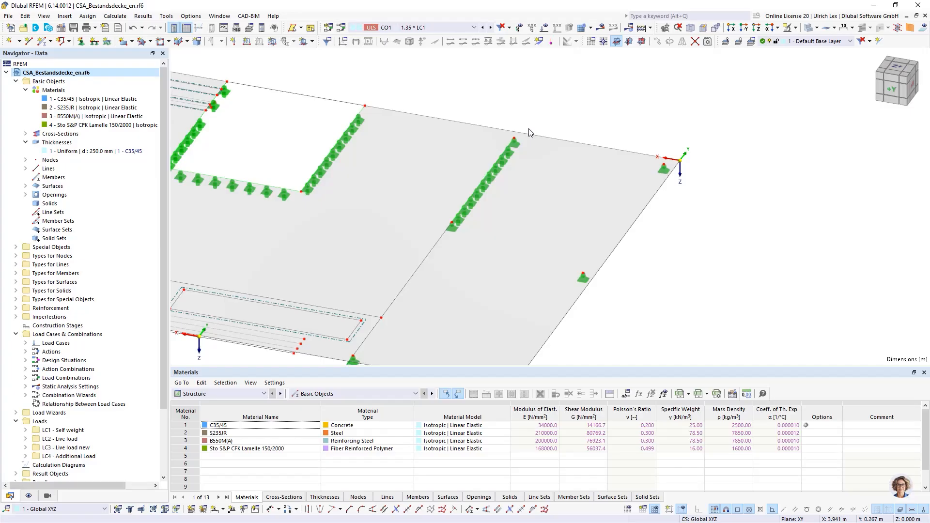
pyautogui.click(506, 162)
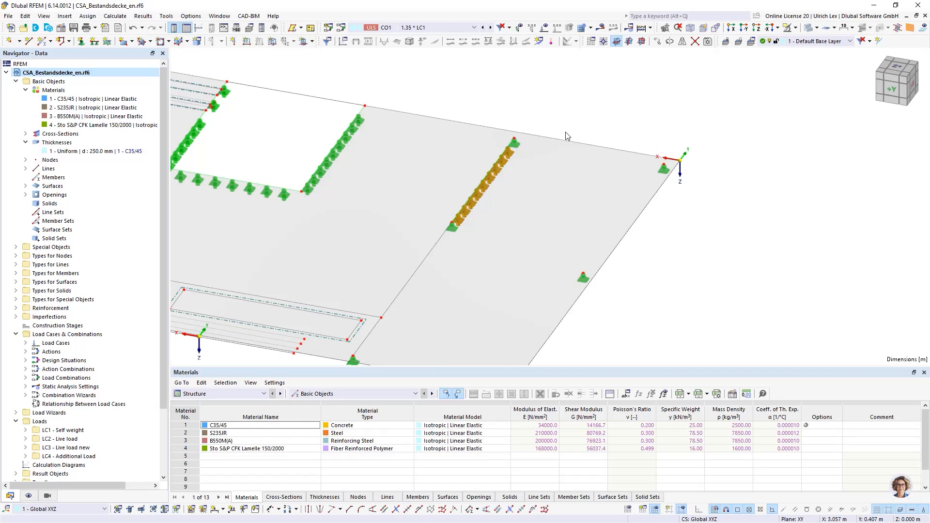
pyautogui.click(582, 125)
pyautogui.scroll(-2, 631, 100)
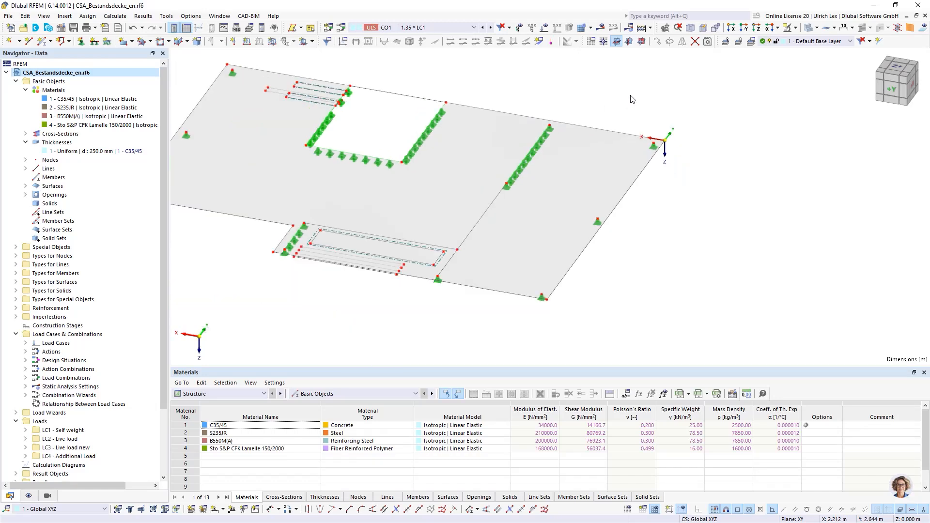
pyautogui.scroll(-1, 635, 103)
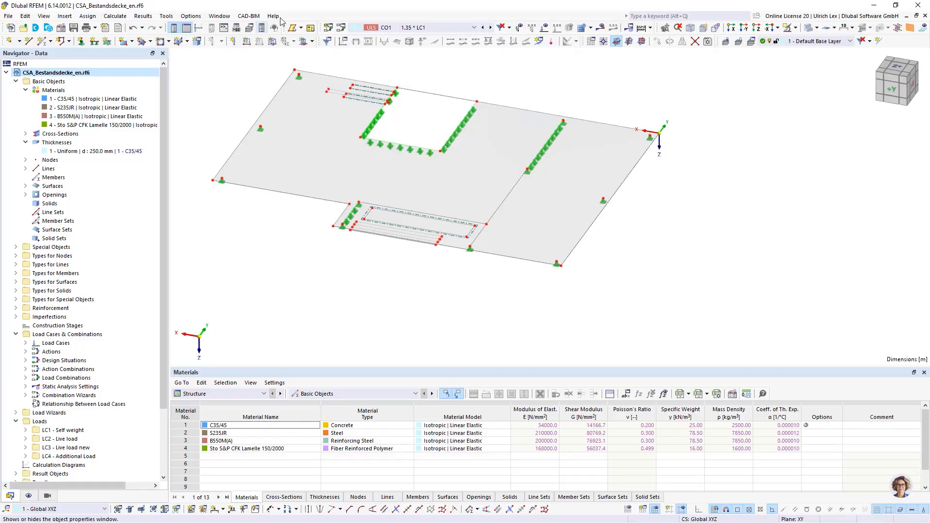
pyautogui.click(435, 27)
pyautogui.click(435, 27)
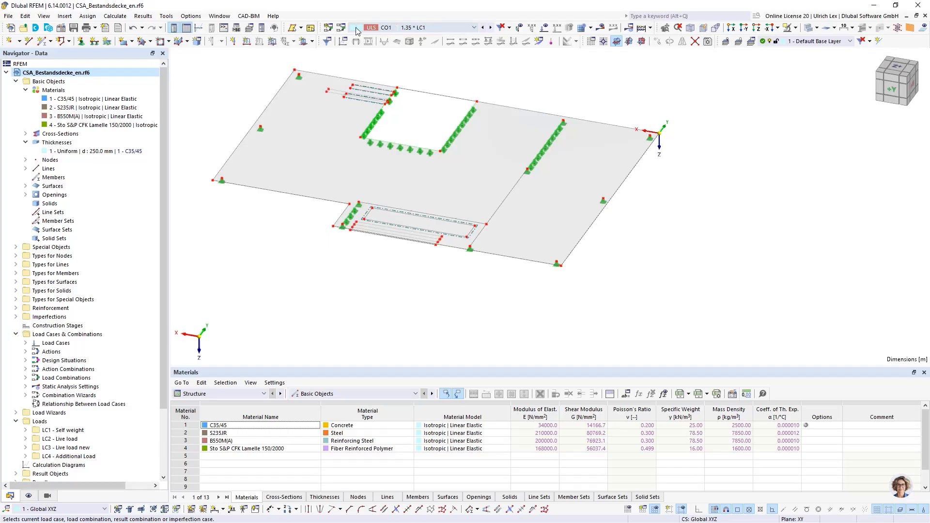
pyautogui.scroll(-2, 599, 122)
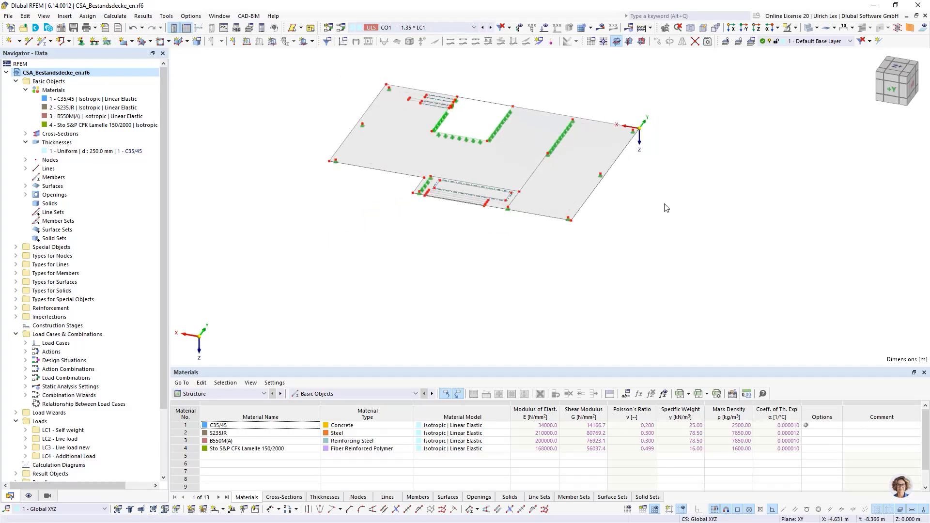
pyautogui.scroll(1, 581, 105)
pyautogui.scroll(1, 570, 97)
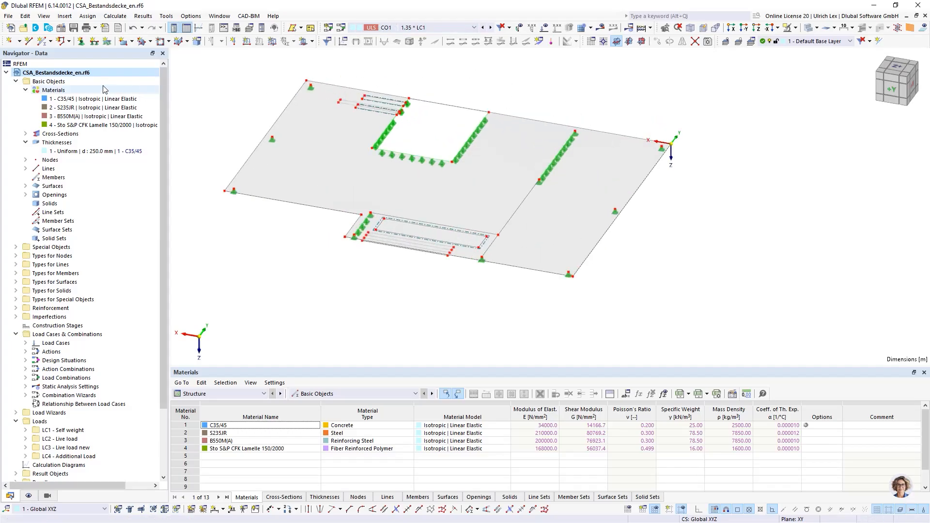
# Review the activated add-ons in the model's base data, including Construction Stages Analysis and Concrete Design, and accept the dialog
pyautogui.rightClick(63, 73)
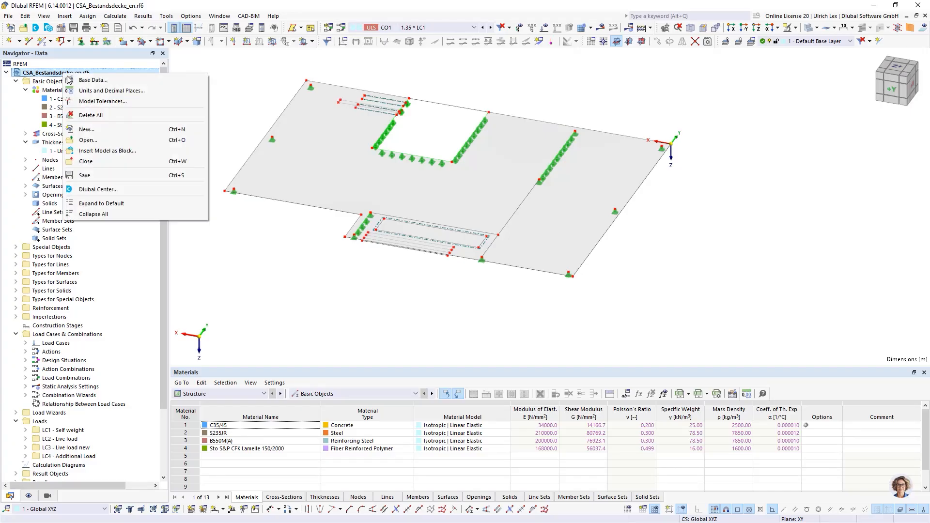
pyautogui.click(91, 81)
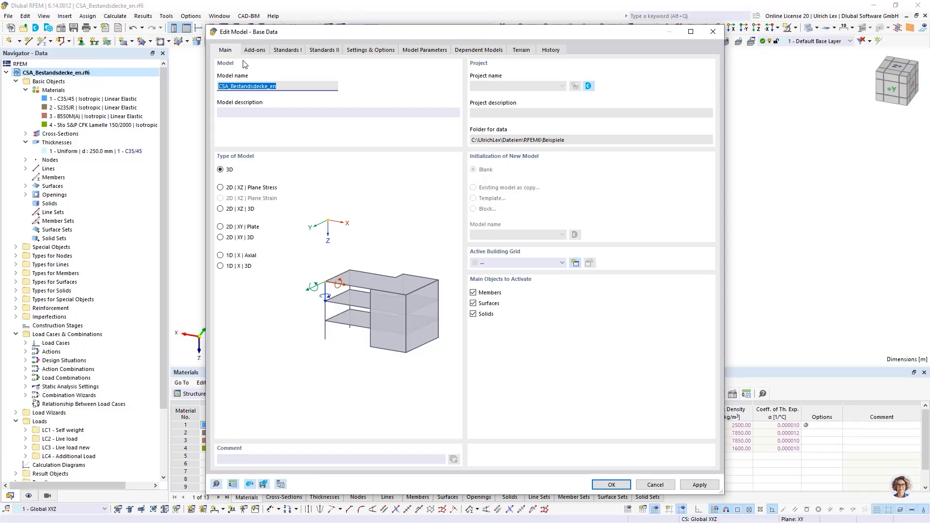
pyautogui.click(254, 50)
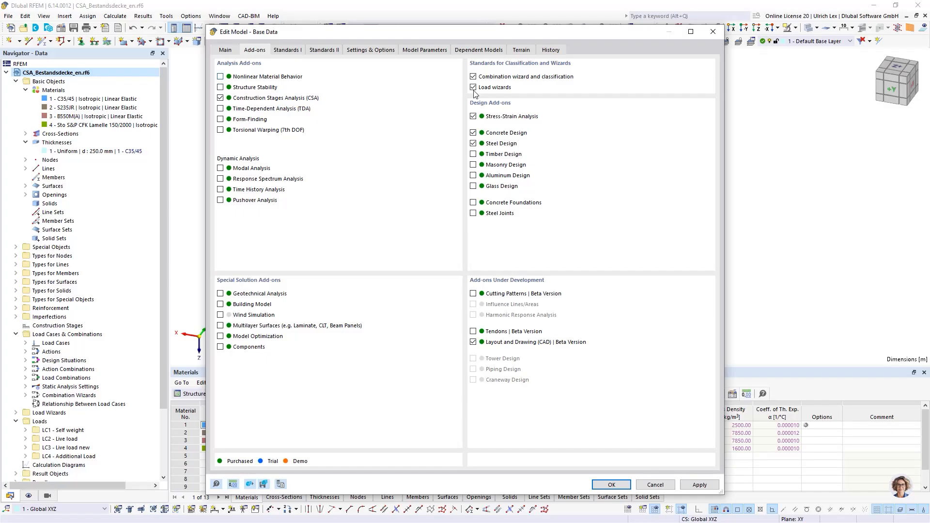
pyautogui.click(474, 143)
pyautogui.moveTo(605, 35); pyautogui.dragTo(612, 22)
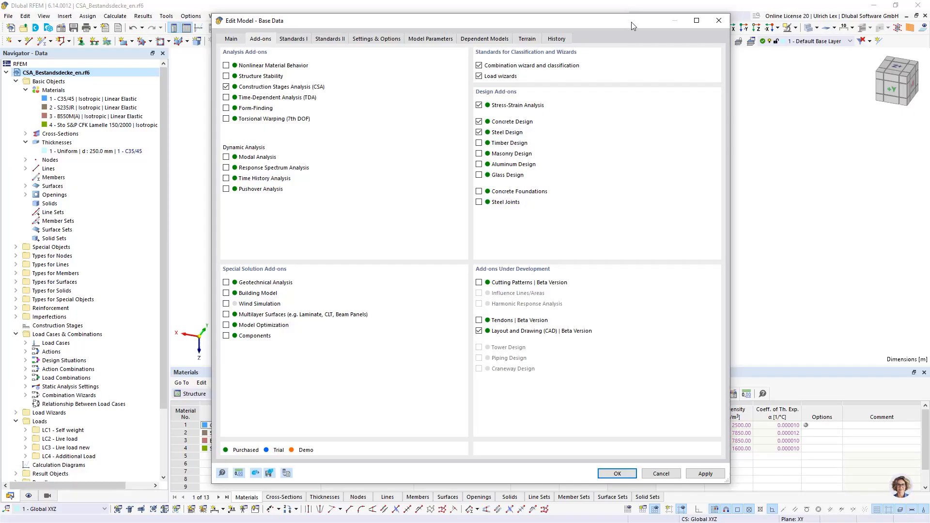
pyautogui.click(620, 473)
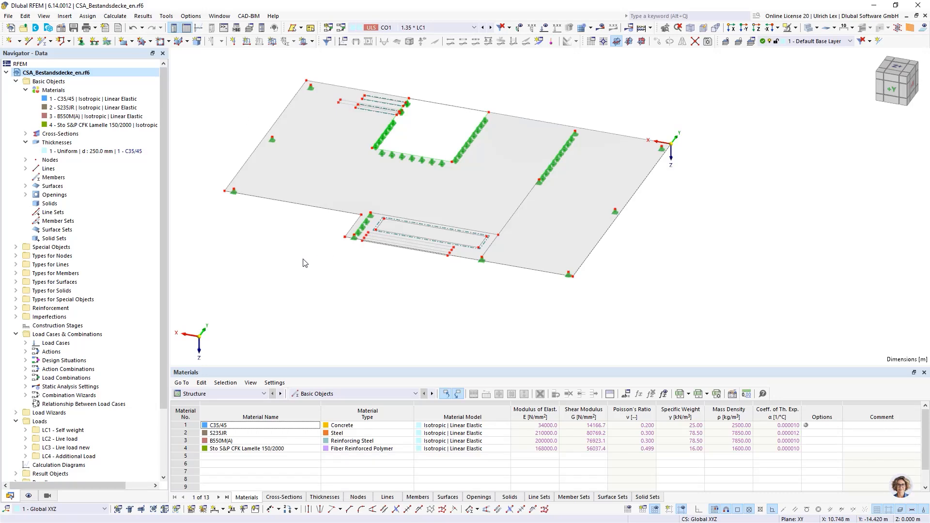
pyautogui.keyDown('ctrl'); pyautogui.moveTo(295, 256); pyautogui.dragTo(302, 264, button='middle'); pyautogui.keyUp('ctrl')
pyautogui.keyDown('ctrl'); pyautogui.moveTo(304, 252); pyautogui.dragTo(301, 255, button='middle'); pyautogui.keyUp('ctrl')
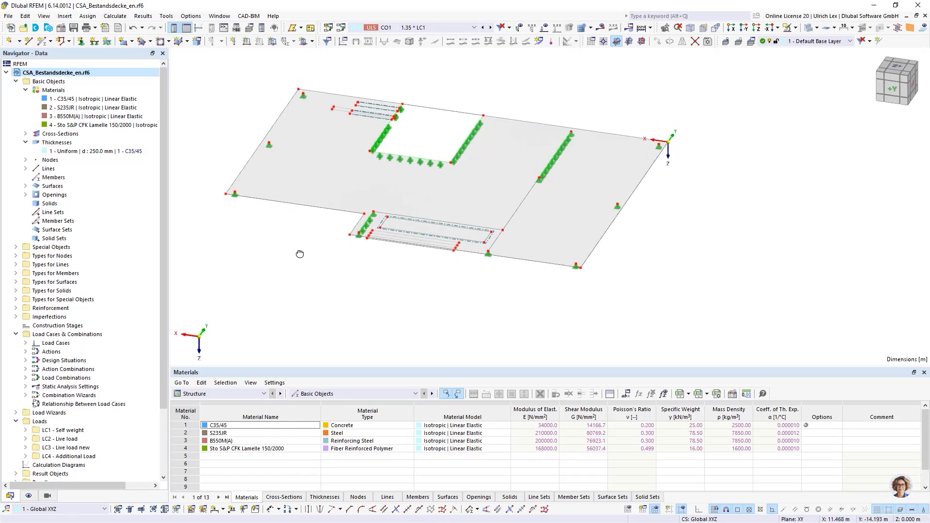
pyautogui.scroll(-1, 312, 287)
pyautogui.scroll(1, 247, 153)
pyautogui.scroll(1, 243, 152)
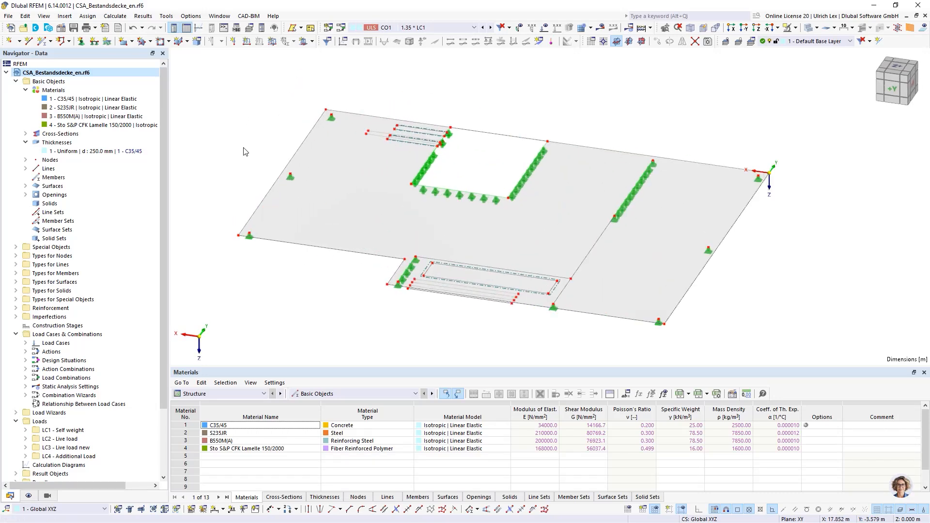
# Review the settings of load cases Self weight, Live load, Live load new and Additional Load, and accept the dialog
pyautogui.click(341, 29)
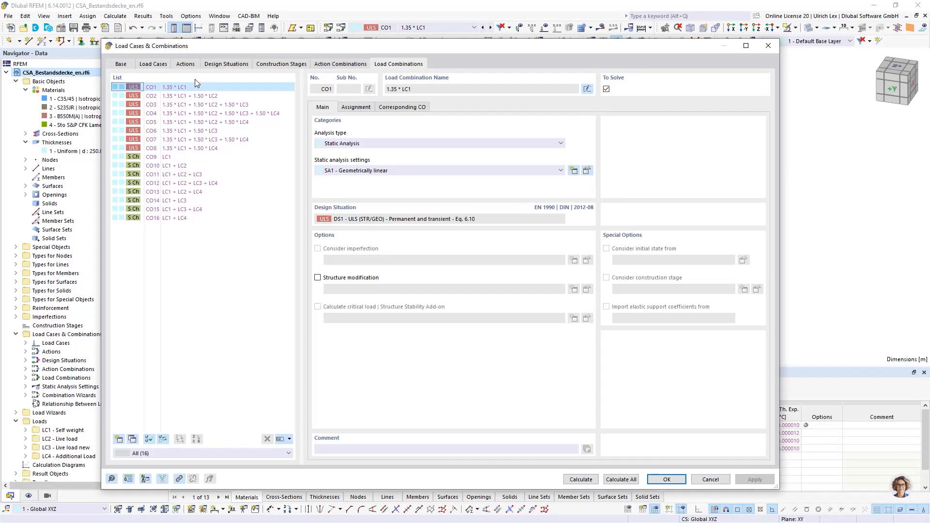
pyautogui.click(147, 66)
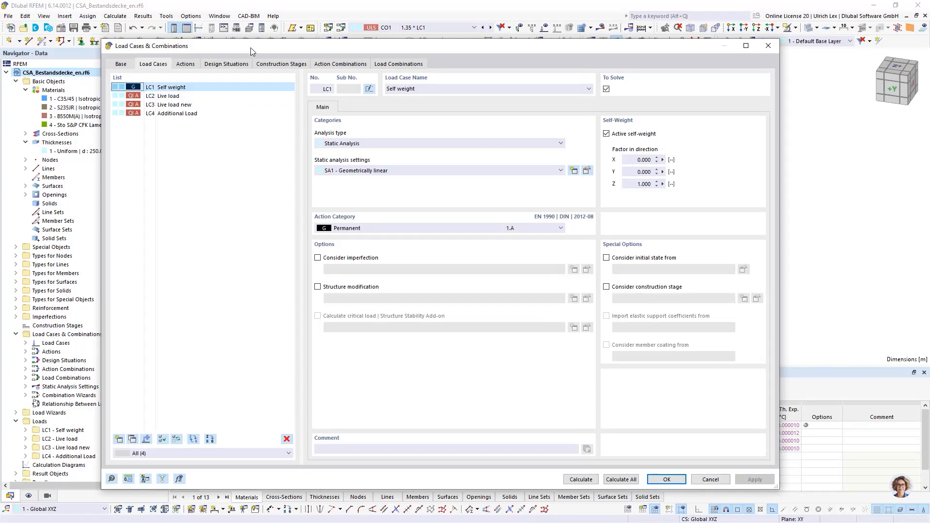
pyautogui.moveTo(251, 47); pyautogui.dragTo(271, 66)
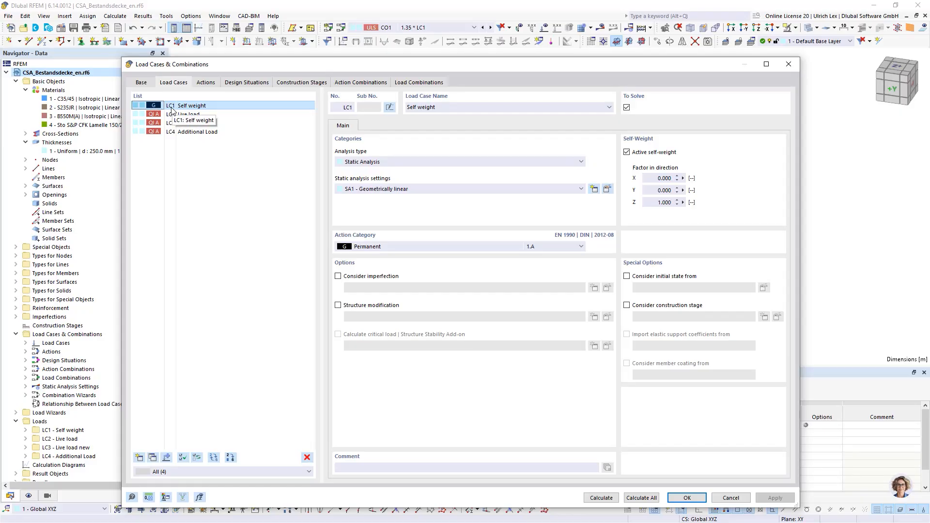
pyautogui.click(223, 115)
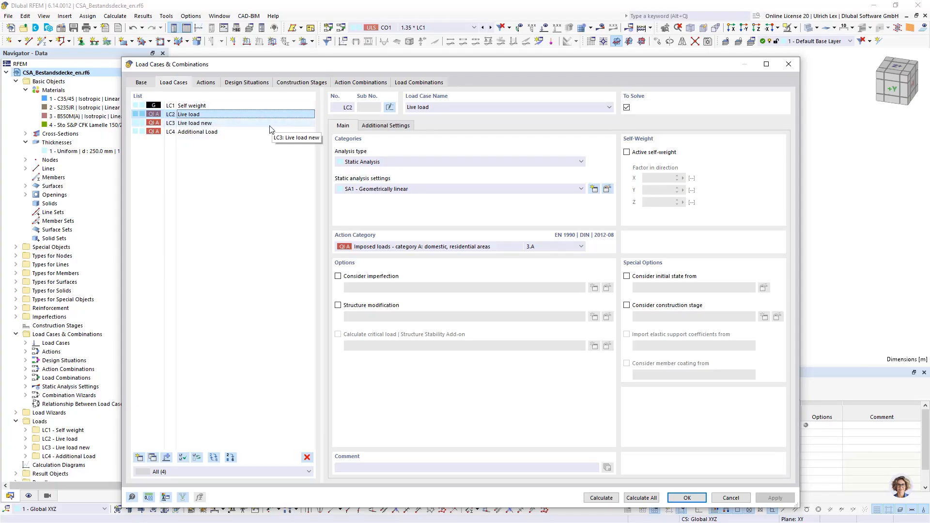
pyautogui.click(238, 123)
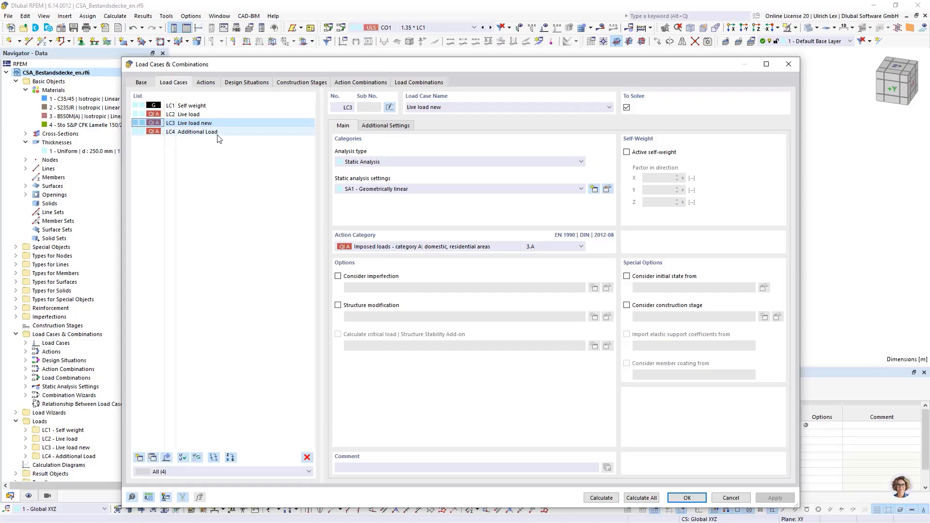
pyautogui.click(219, 132)
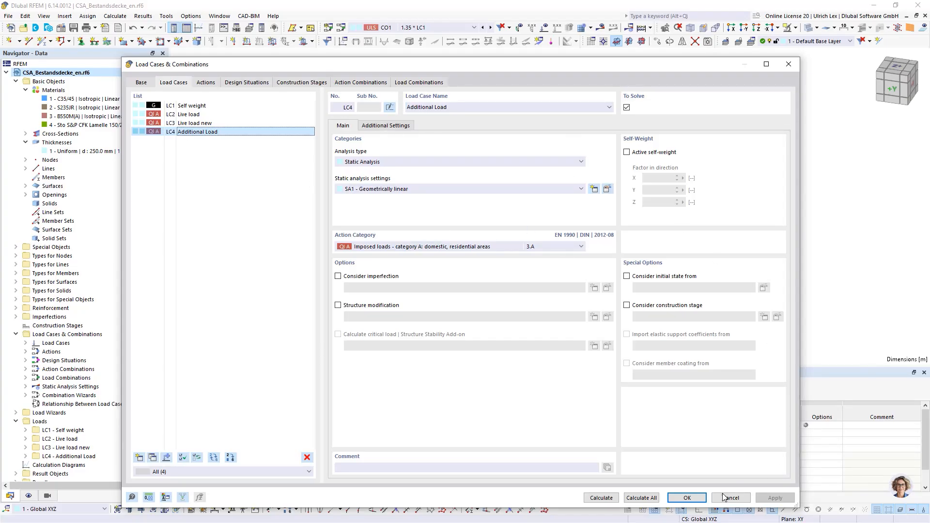
pyautogui.click(702, 498)
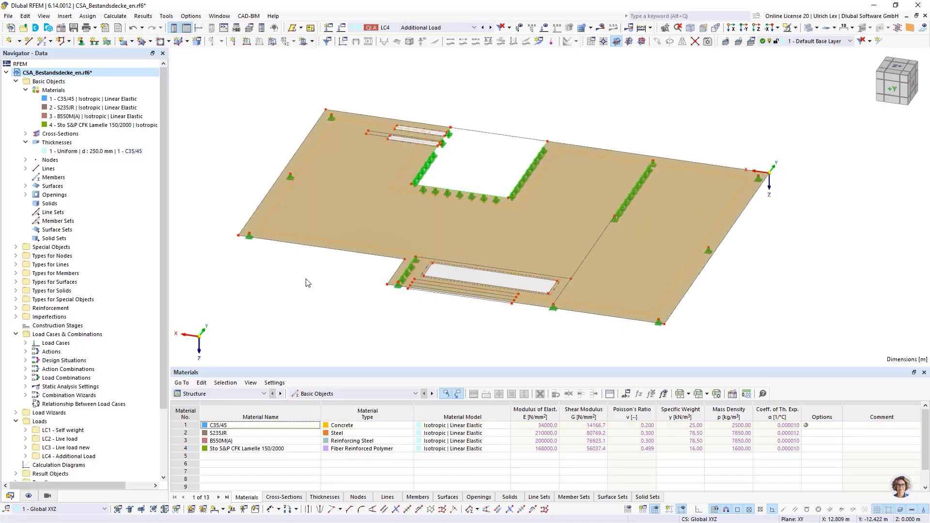
# Review the settings of the Q424A reinforcing mesh among the surface reinforcements and accept the dialog
pyautogui.click(318, 241)
pyautogui.click(16, 309)
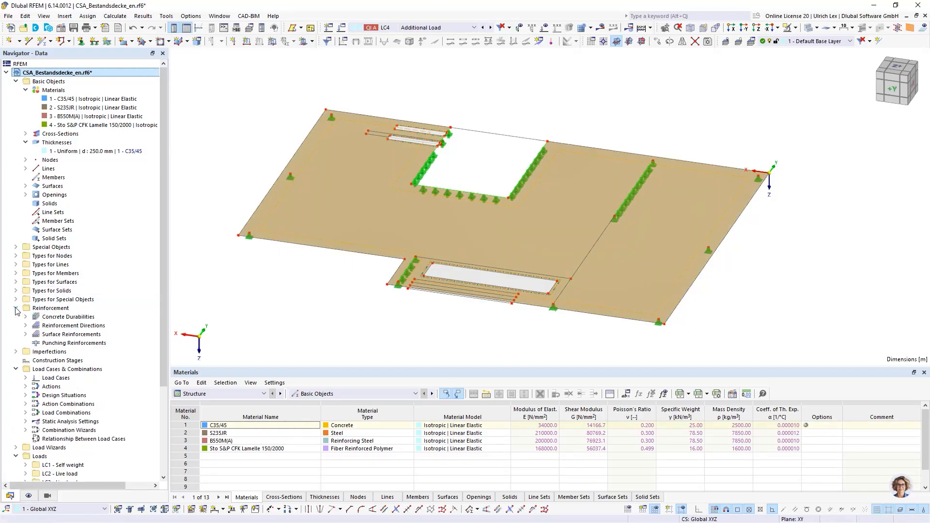
pyautogui.click(26, 334)
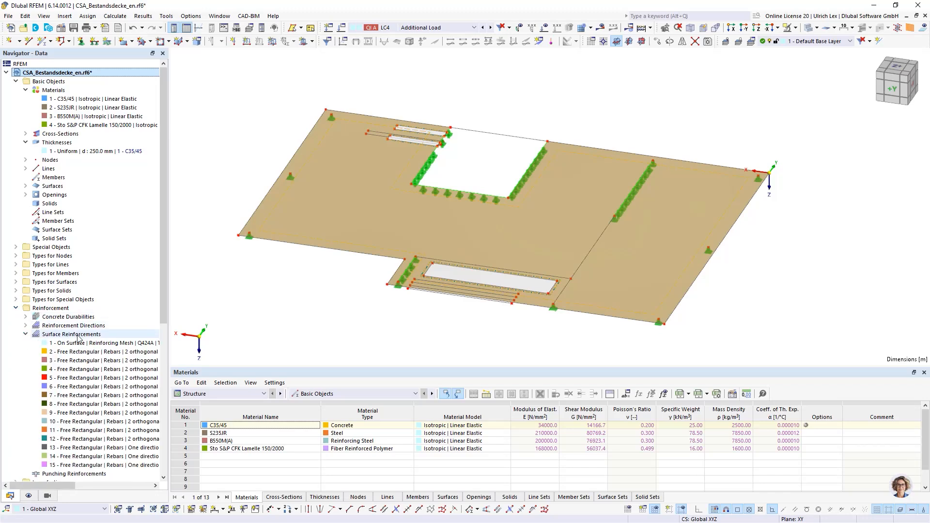
pyautogui.scroll(-4, 97, 257)
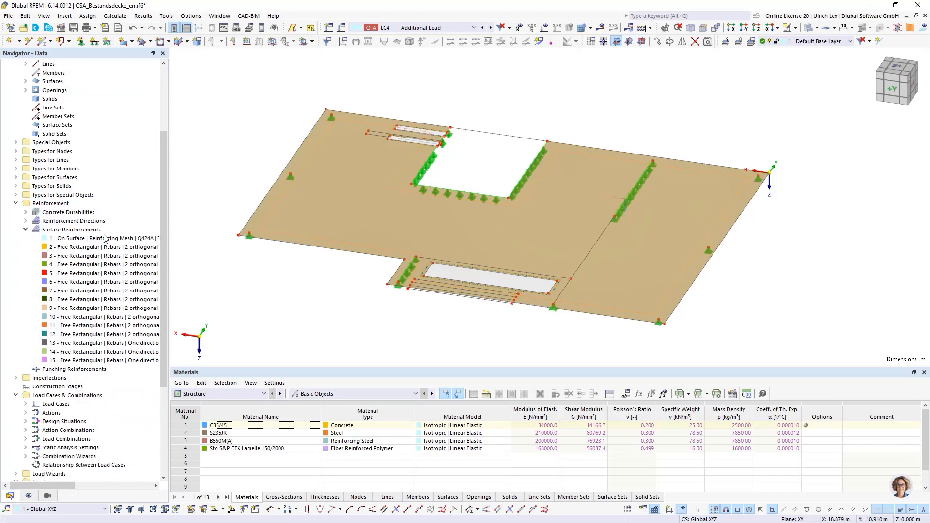
pyautogui.click(77, 239)
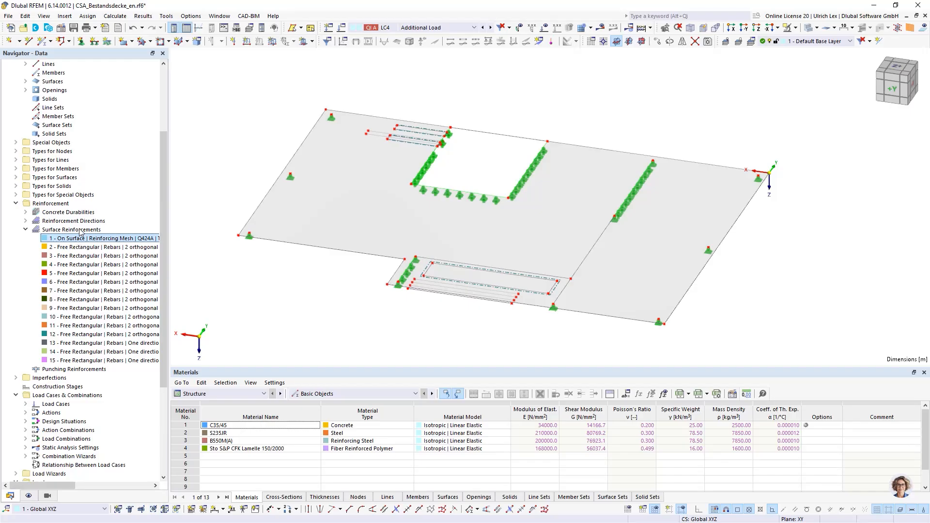
pyautogui.doubleClick(77, 239)
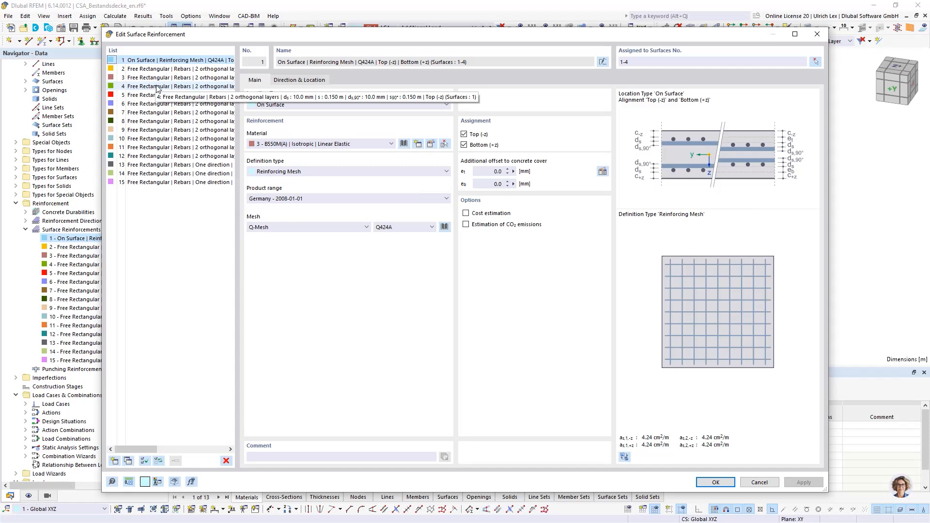
pyautogui.moveTo(327, 34); pyautogui.dragTo(323, 39)
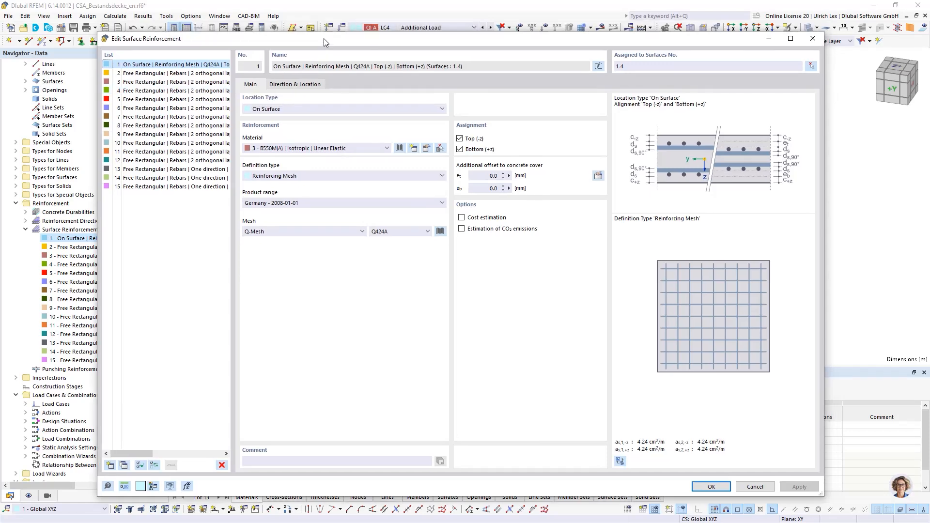
pyautogui.click(711, 486)
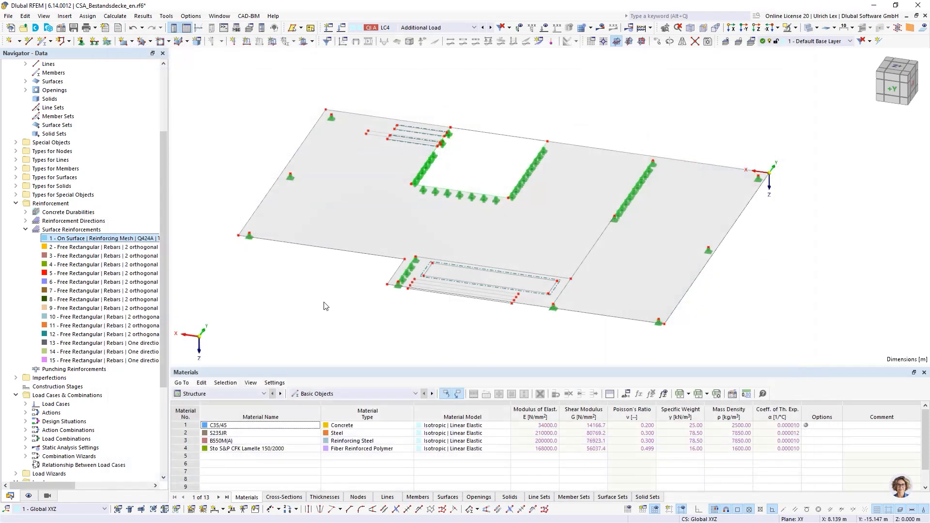
# Display the reinforcement in the model, examine its layout across the slab, and hide it again
pyautogui.click(29, 496)
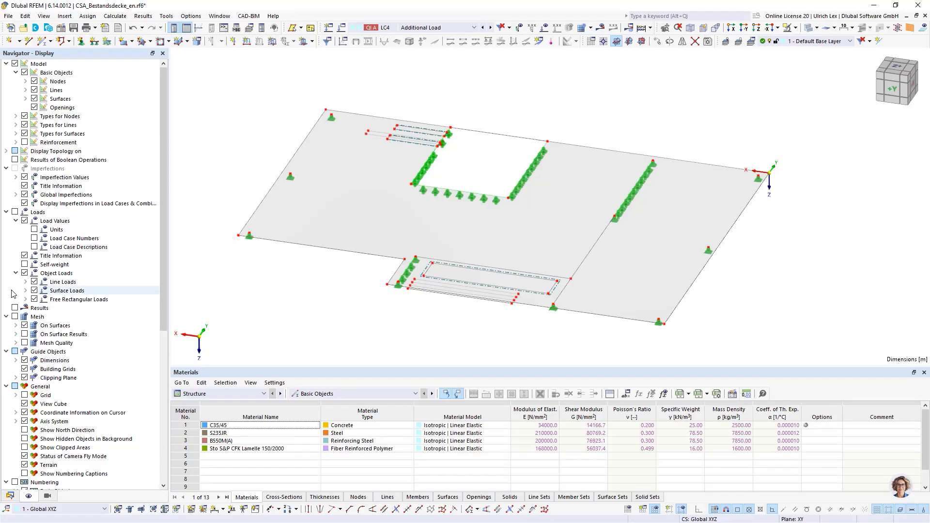
pyautogui.click(24, 142)
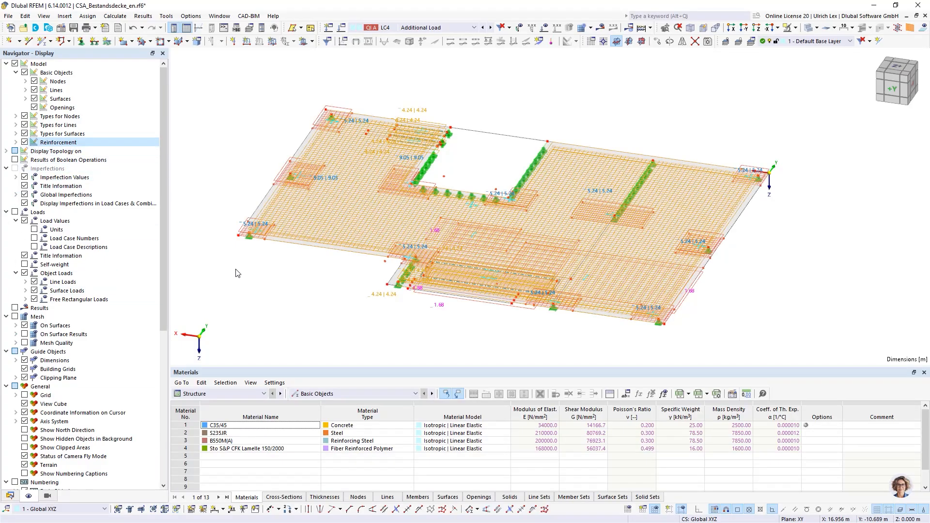
pyautogui.moveTo(337, 316)
pyautogui.keyDown('ctrl'); pyautogui.mouseDown(button='middle')
pyautogui.moveTo(402, 320)
pyautogui.moveTo(343, 325)
pyautogui.mouseUp(button='middle'); pyautogui.keyUp('ctrl')
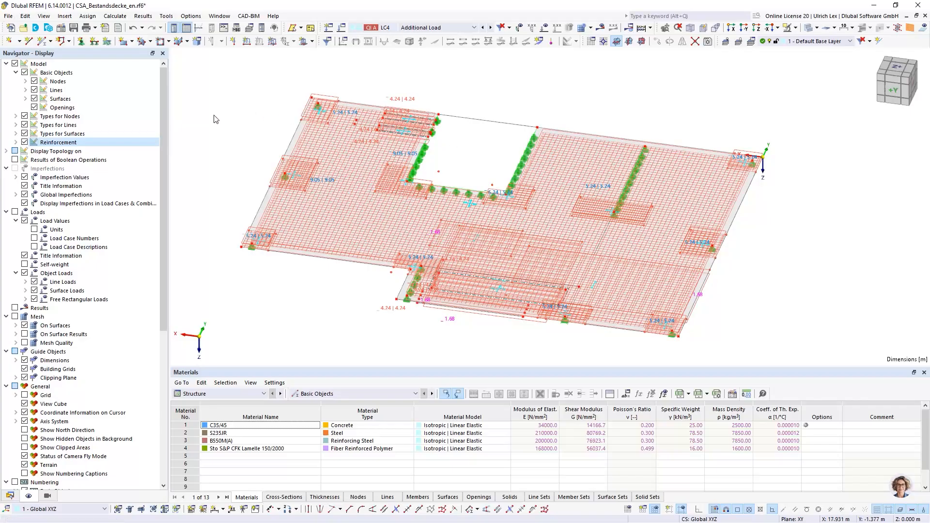
pyautogui.click(25, 143)
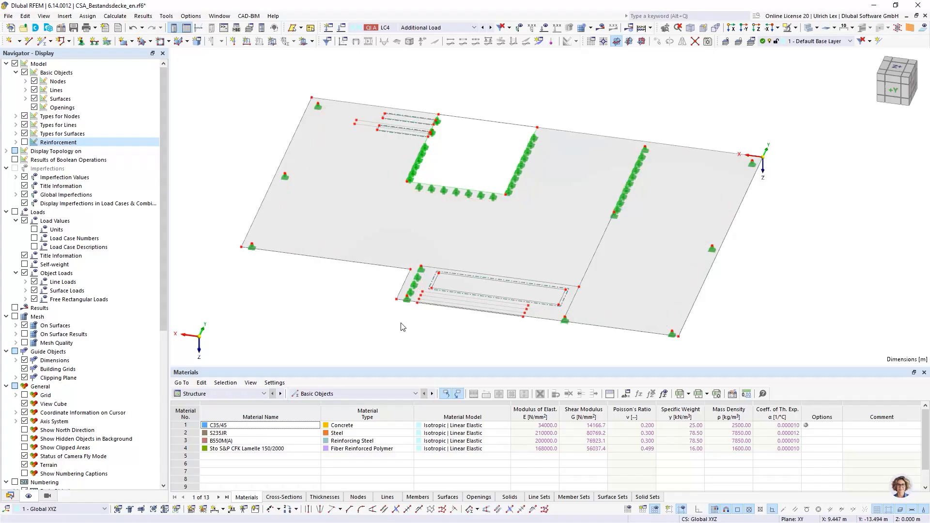
# Show the loads in the model and examine those of load case LC1 Self weight on the slab
pyautogui.moveTo(403, 326)
pyautogui.keyDown('ctrl'); pyautogui.mouseDown(button='middle')
pyautogui.moveTo(438, 318)
pyautogui.moveTo(405, 319)
pyautogui.mouseUp(button='middle'); pyautogui.keyUp('ctrl')
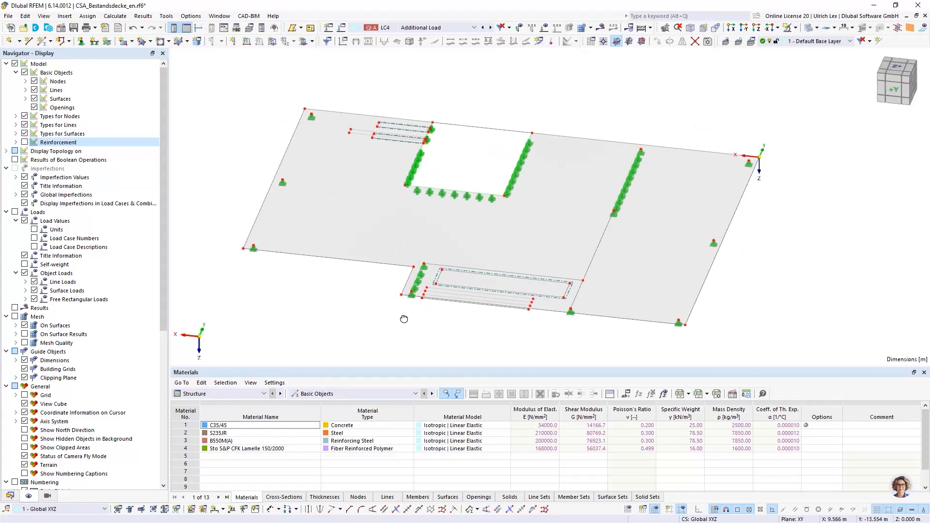
pyautogui.rightClick(405, 320)
pyautogui.click(637, 78)
pyautogui.scroll(1, 482, 161)
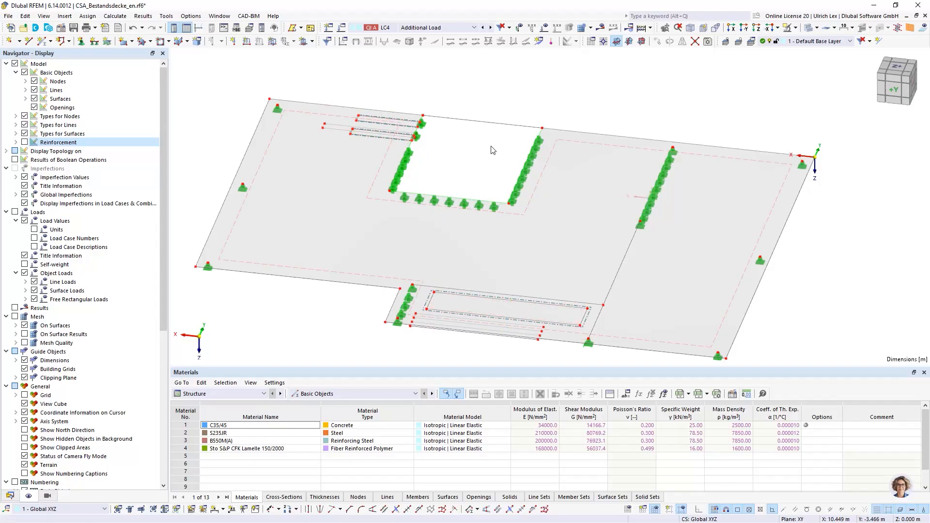
pyautogui.click(465, 30)
pyautogui.click(466, 29)
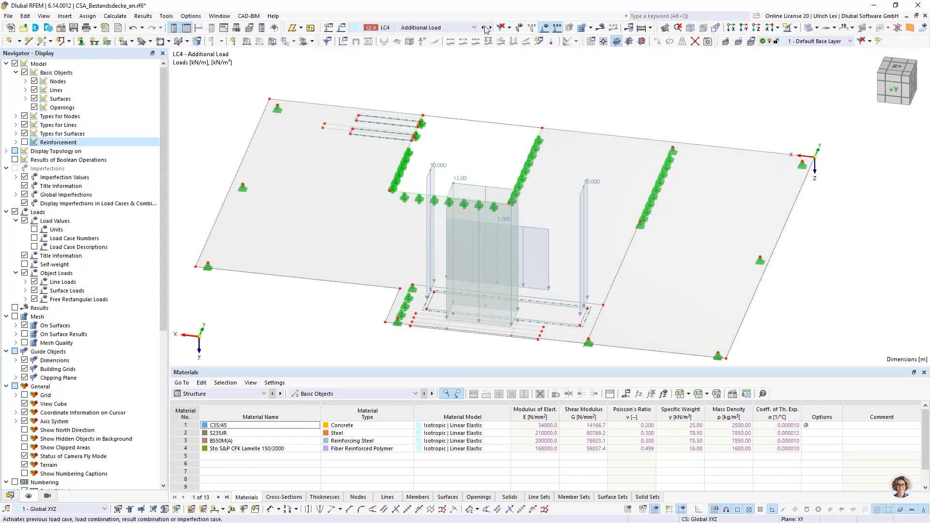
pyautogui.click(467, 27)
pyautogui.click(421, 38)
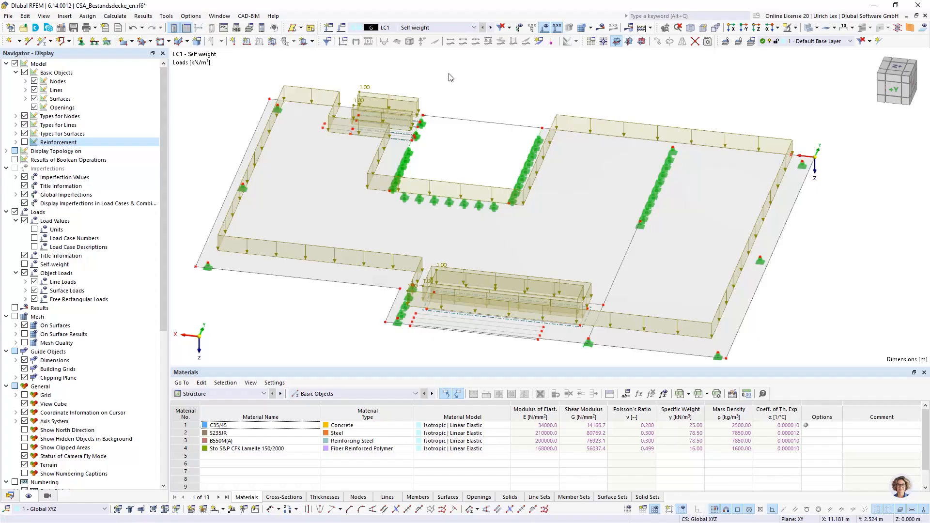
pyautogui.scroll(-1, 521, 104)
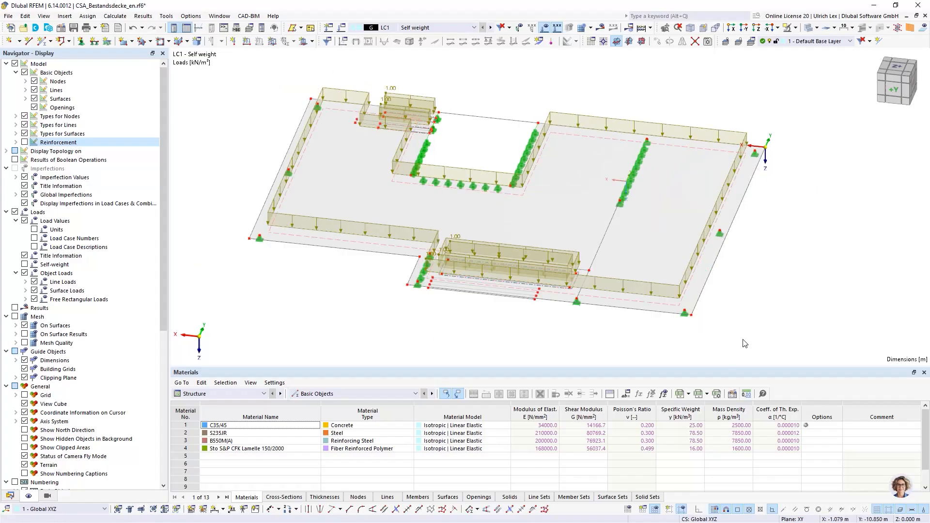
pyautogui.keyDown('ctrl'); pyautogui.moveTo(732, 328); pyautogui.dragTo(693, 312, button='middle'); pyautogui.keyUp('ctrl')
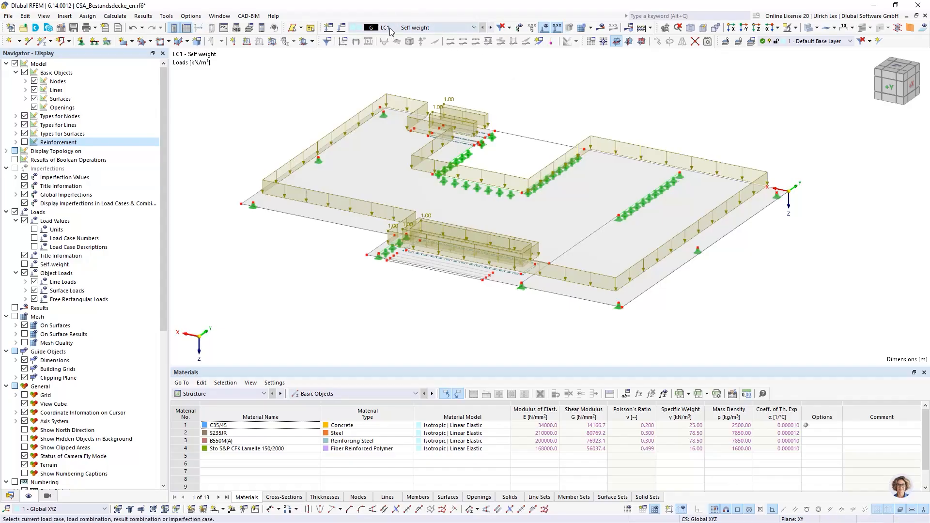
# Examine the slab loads of load cases LC2 Live load, LC3 Live load new and LC4 Additional Load in turn
pyautogui.click(490, 27)
pyautogui.scroll(-2, 446, 242)
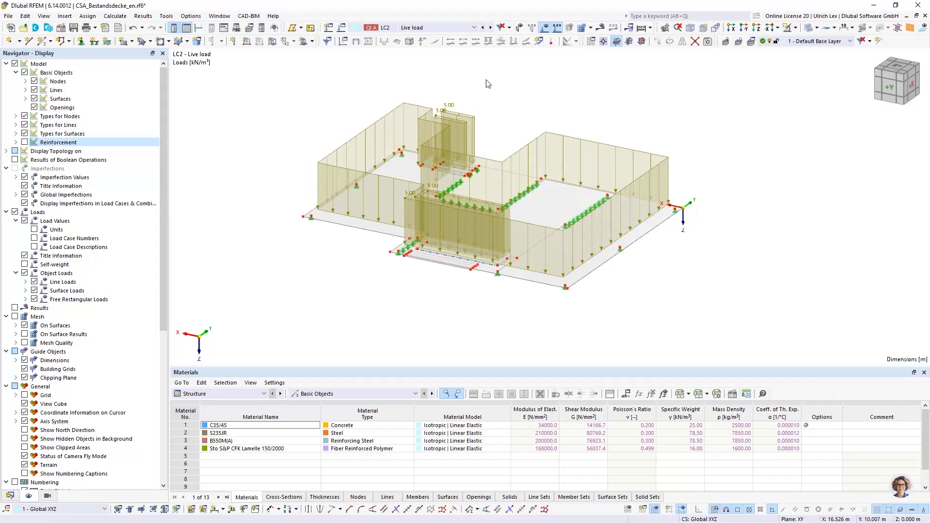
pyautogui.scroll(1, 479, 86)
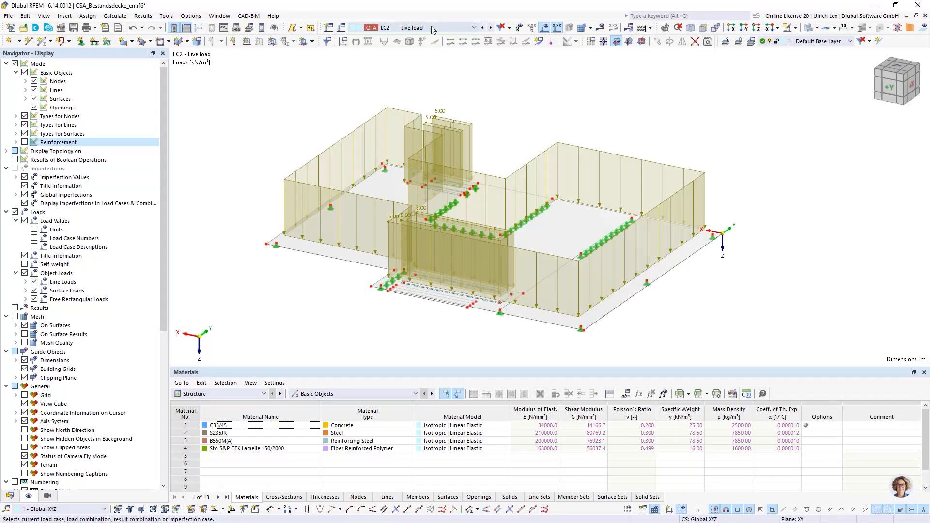
pyautogui.click(491, 28)
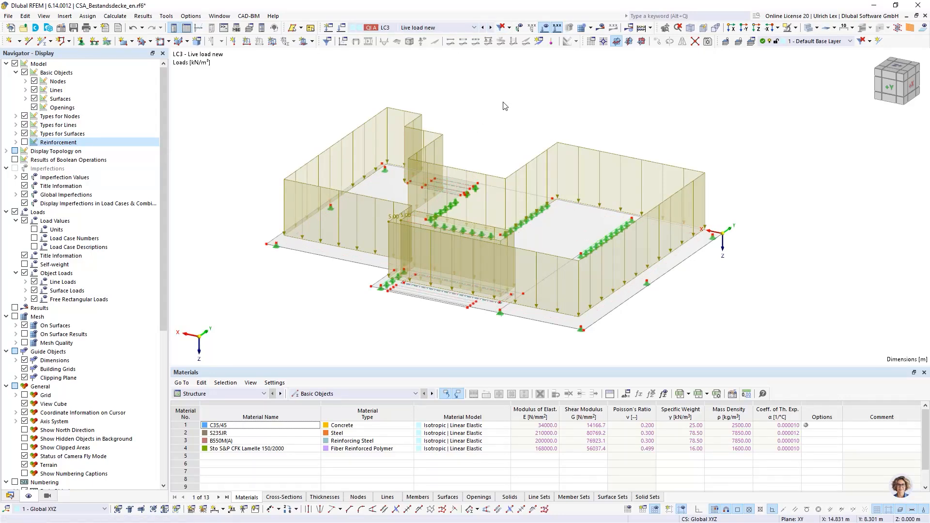
pyautogui.click(490, 28)
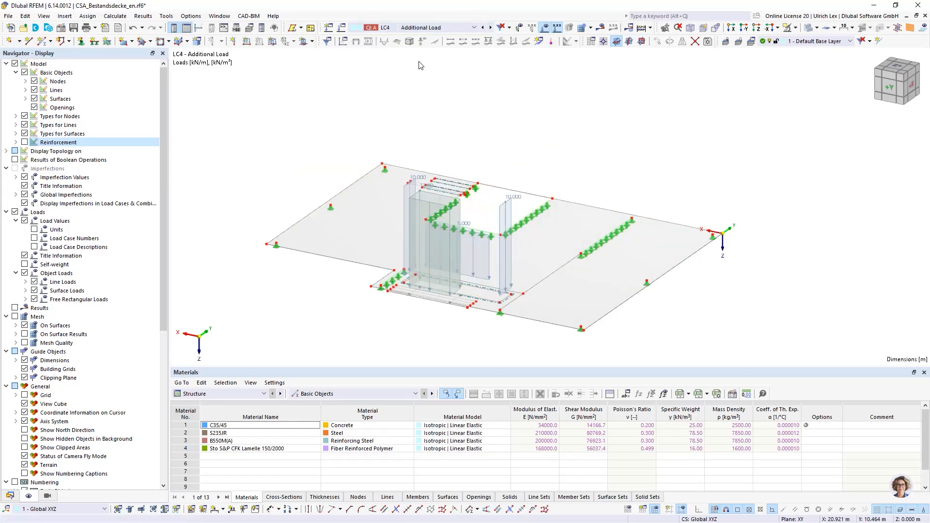
pyautogui.keyDown('ctrl'); pyautogui.moveTo(570, 117); pyautogui.dragTo(586, 126, button='middle'); pyautogui.keyUp('ctrl')
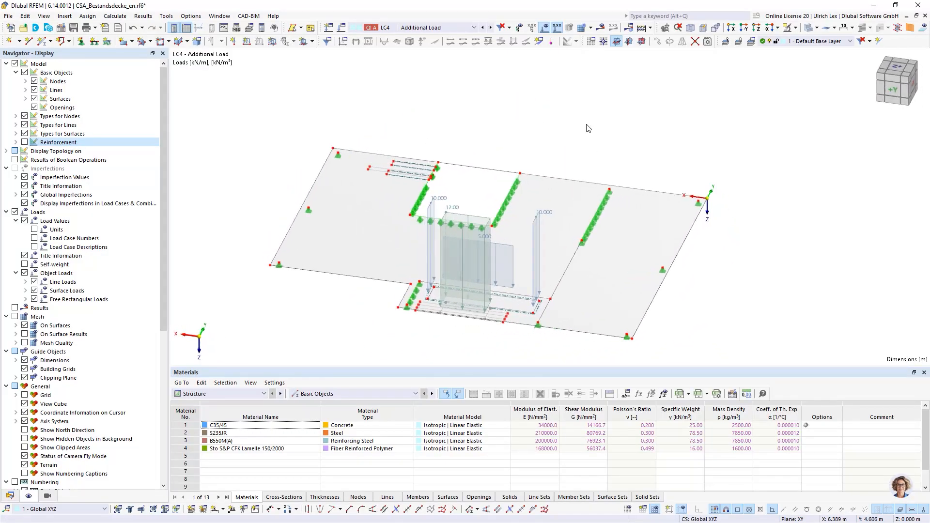
pyautogui.scroll(-1, 566, 120)
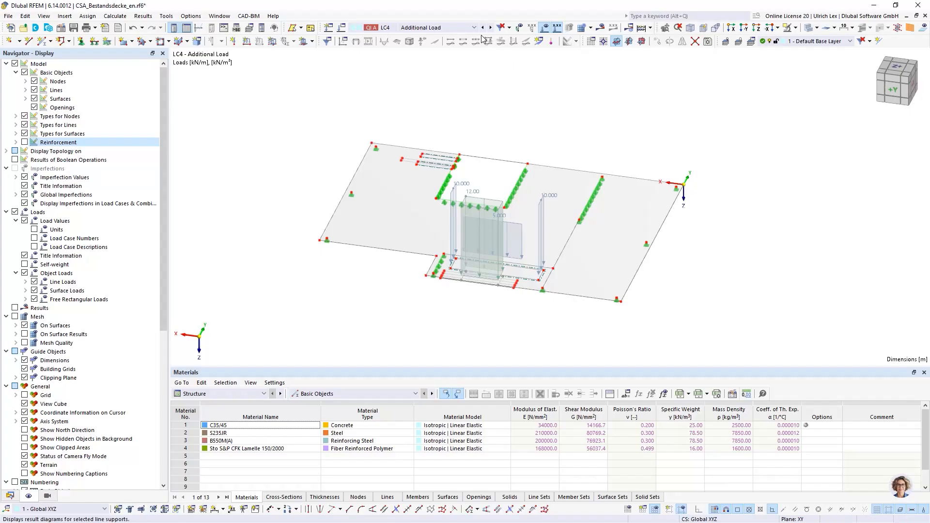
# View the settings of load case LC4 Additional Load, cancel the dialog, and hide the loads in the model
pyautogui.click(342, 28)
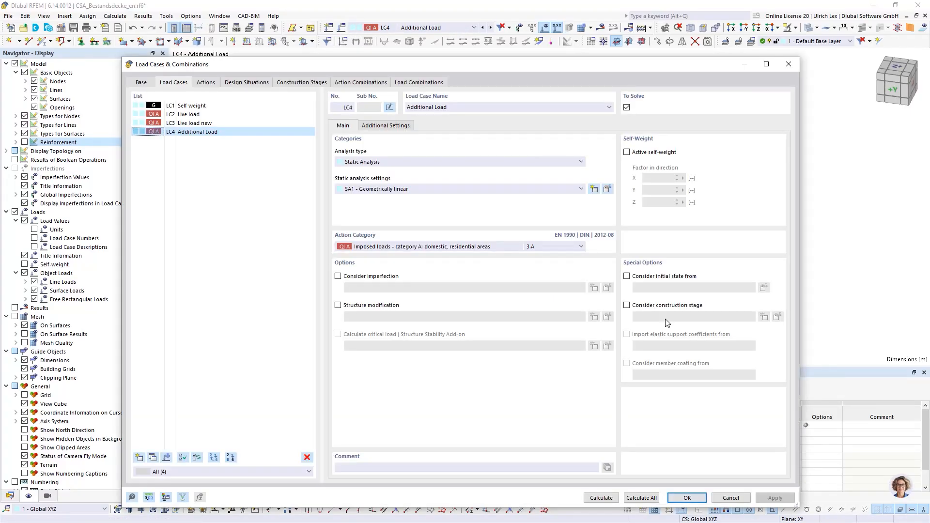
pyautogui.click(741, 499)
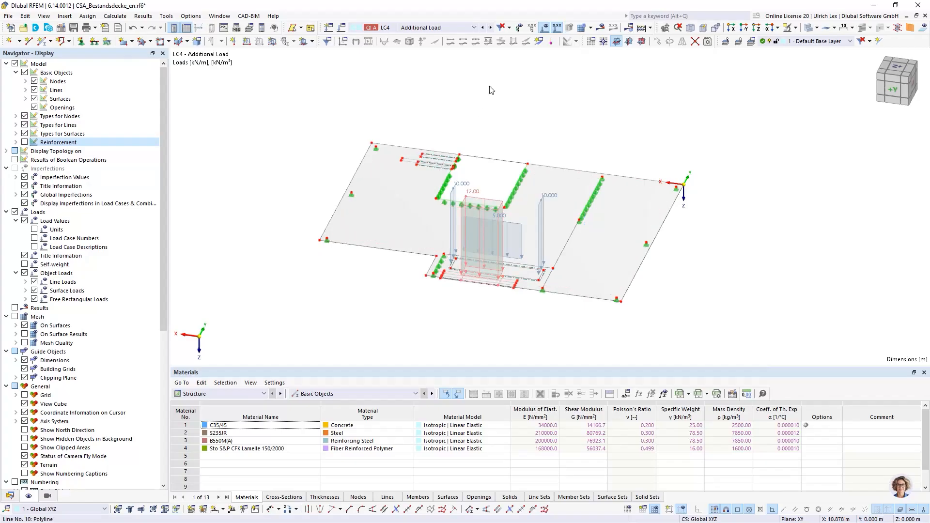
pyautogui.click(545, 28)
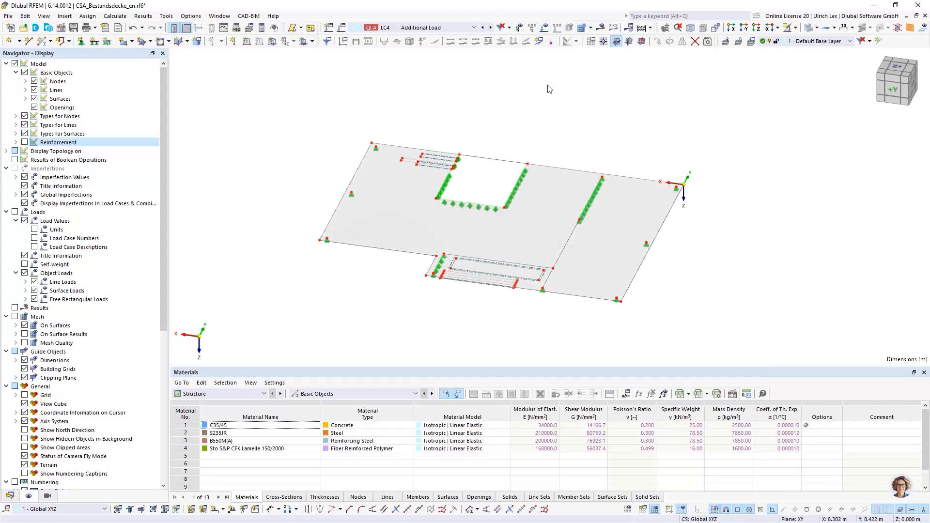
# Create a new construction stage in the model data
pyautogui.click(10, 496)
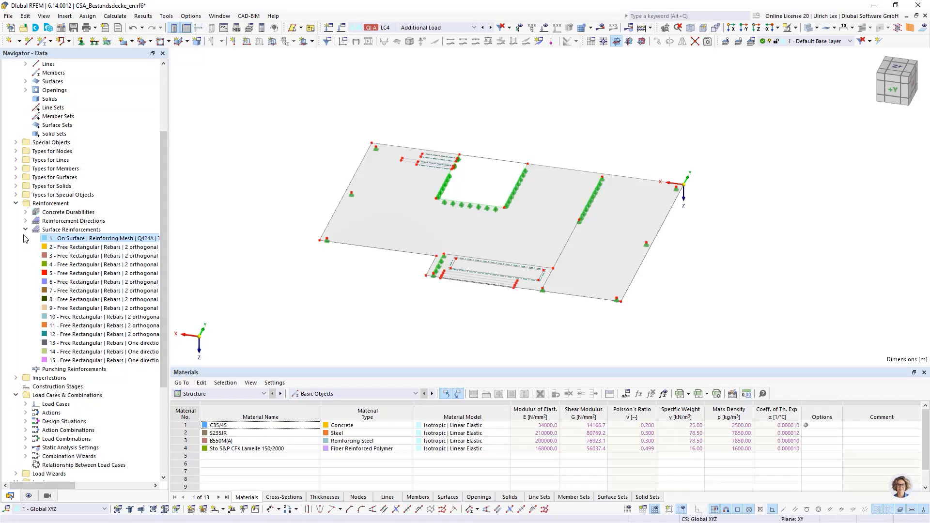
pyautogui.click(16, 204)
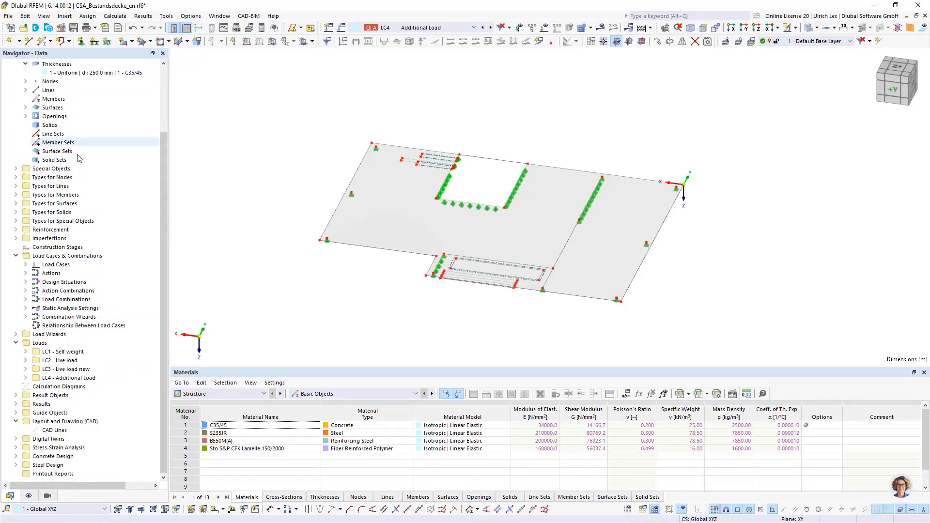
pyautogui.rightClick(50, 249)
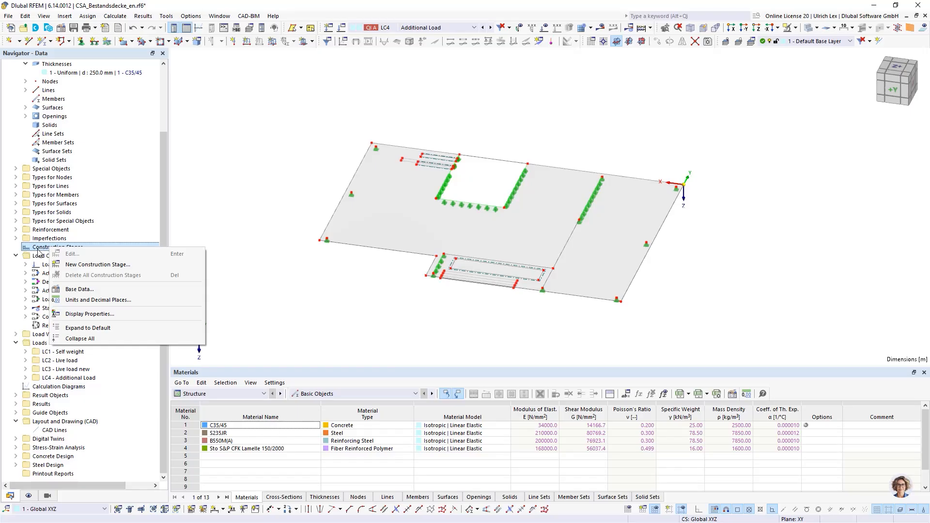
pyautogui.click(151, 266)
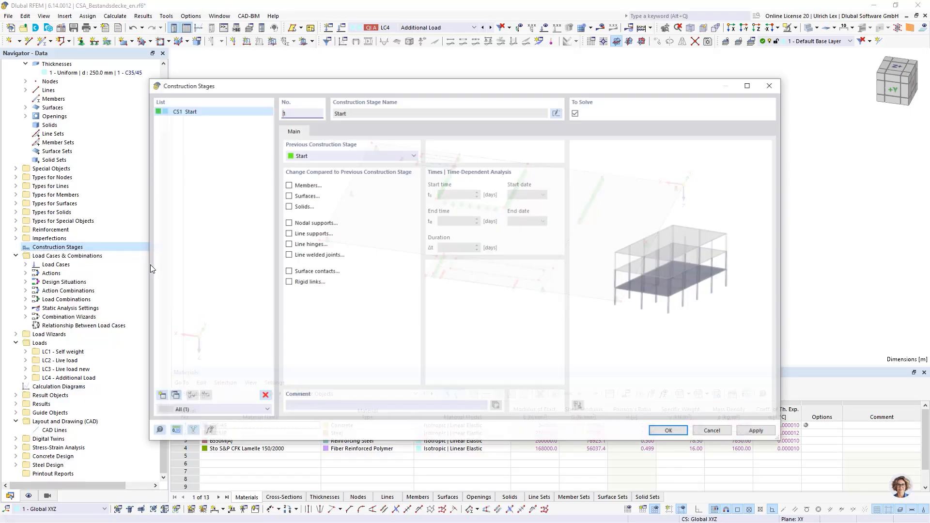
pyautogui.moveTo(414, 90); pyautogui.dragTo(423, 68)
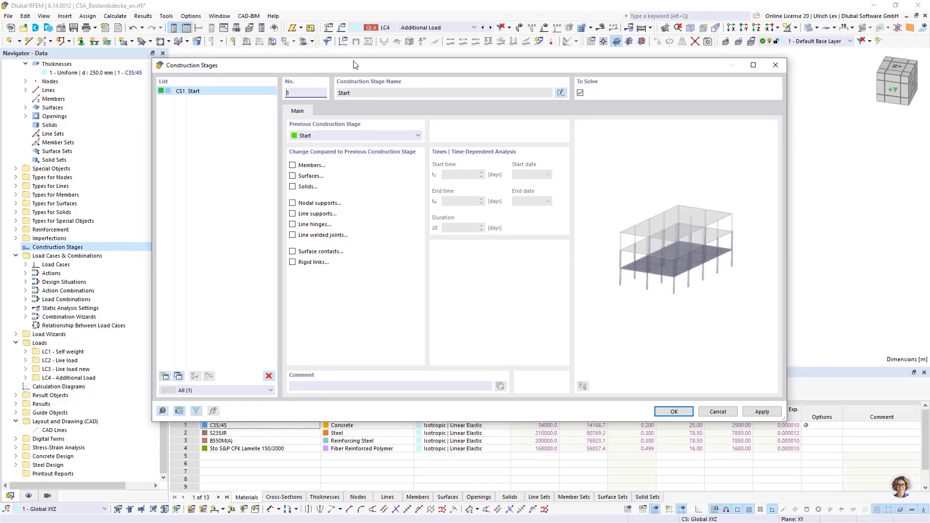
pyautogui.moveTo(376, 66); pyautogui.dragTo(347, 57)
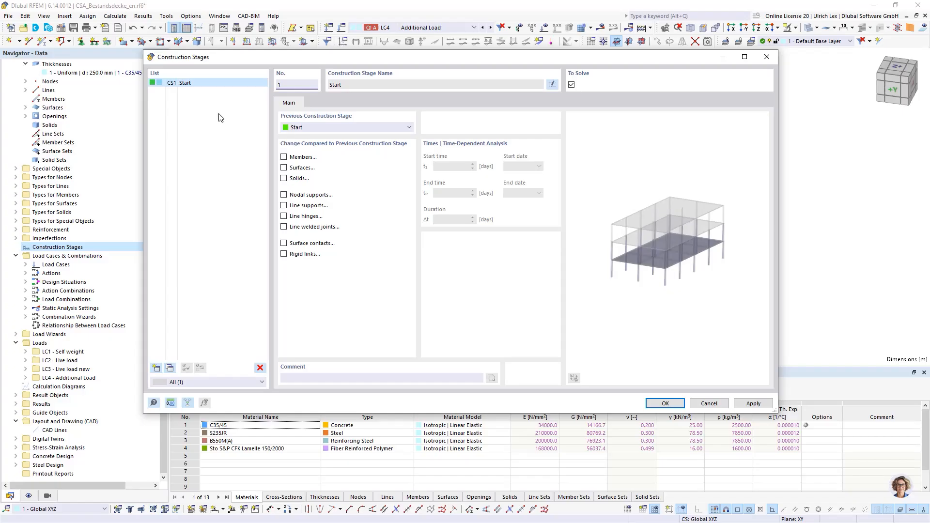
# Enable changes to surfaces, nodal supports and line supports for construction stage CS1, leaving members disabled
pyautogui.click(283, 158)
pyautogui.click(283, 158)
pyautogui.click(284, 168)
pyautogui.click(284, 195)
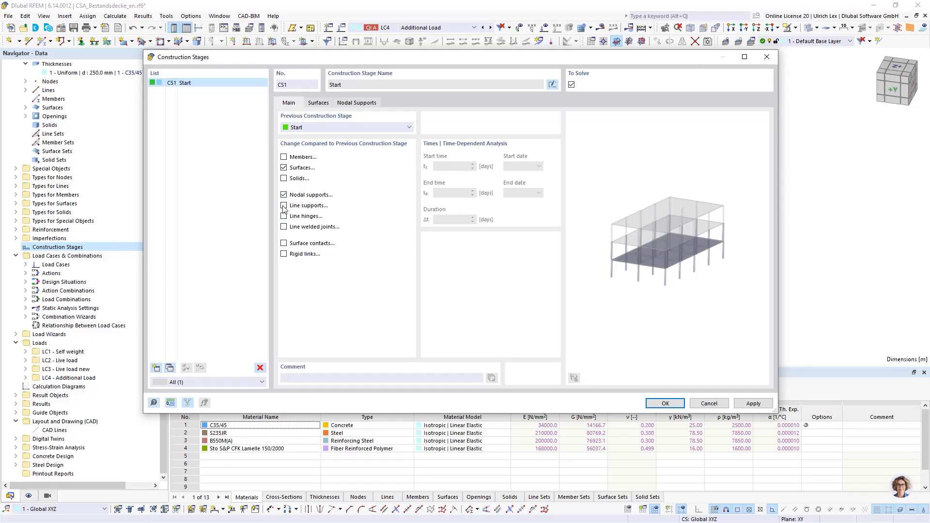
pyautogui.click(283, 206)
# Add surfaces 1-4, the floor slab and its three opening infill surfaces, to construction stage CS1
pyautogui.click(323, 105)
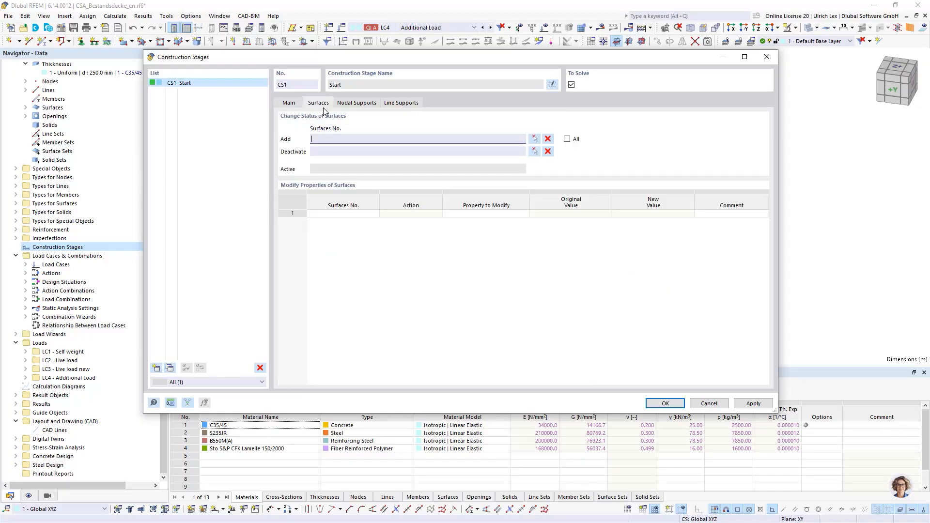
pyautogui.click(534, 139)
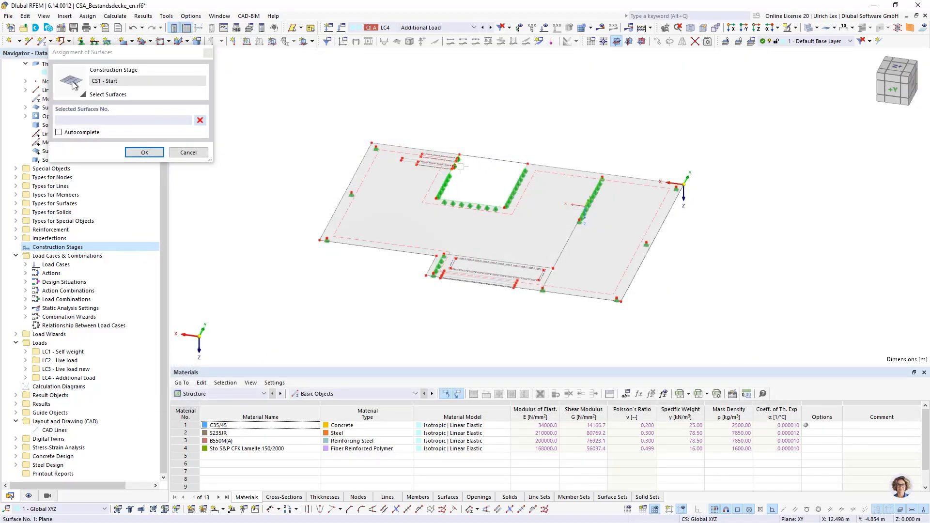
pyautogui.click(460, 166)
pyautogui.scroll(6, 462, 165)
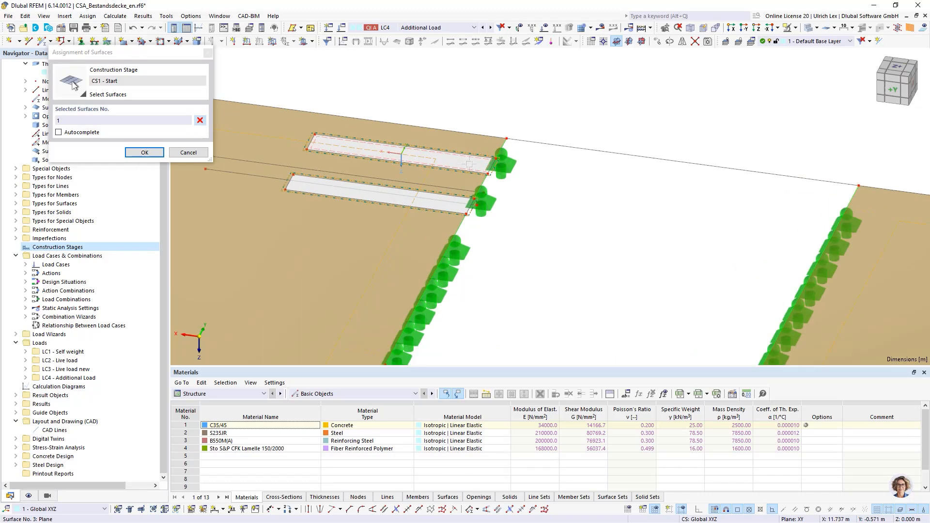
pyautogui.click(468, 163)
pyautogui.click(451, 201)
pyautogui.scroll(-6, 481, 138)
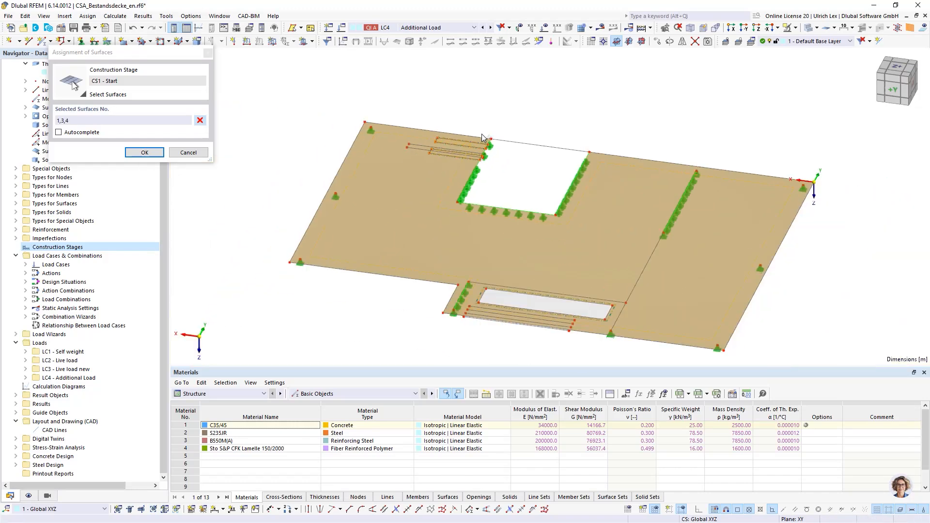
pyautogui.scroll(5, 502, 317)
pyautogui.click(499, 267)
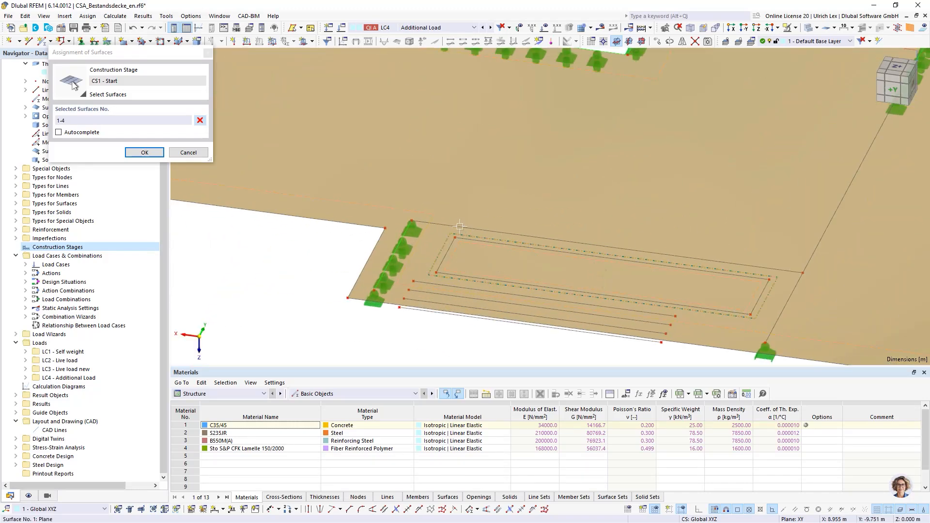
pyautogui.scroll(-5, 460, 226)
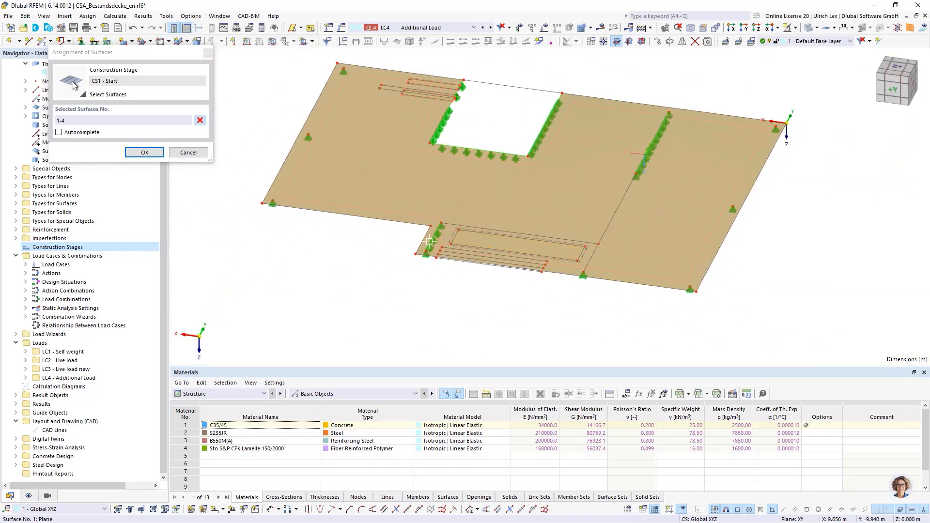
pyautogui.click(151, 154)
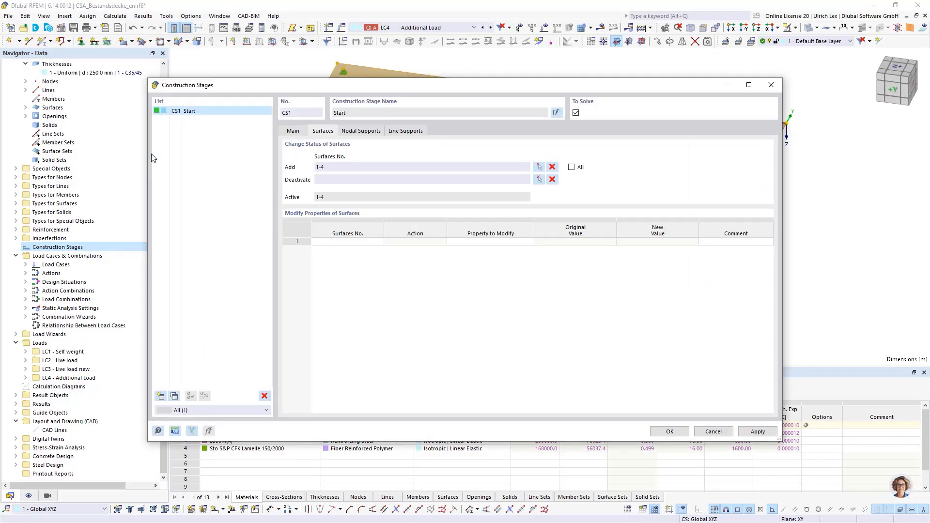
# For the nodal supports of CS1, pick slab edge nodes 7-9 and inner wall end nodes 40 and 47
pyautogui.click(364, 132)
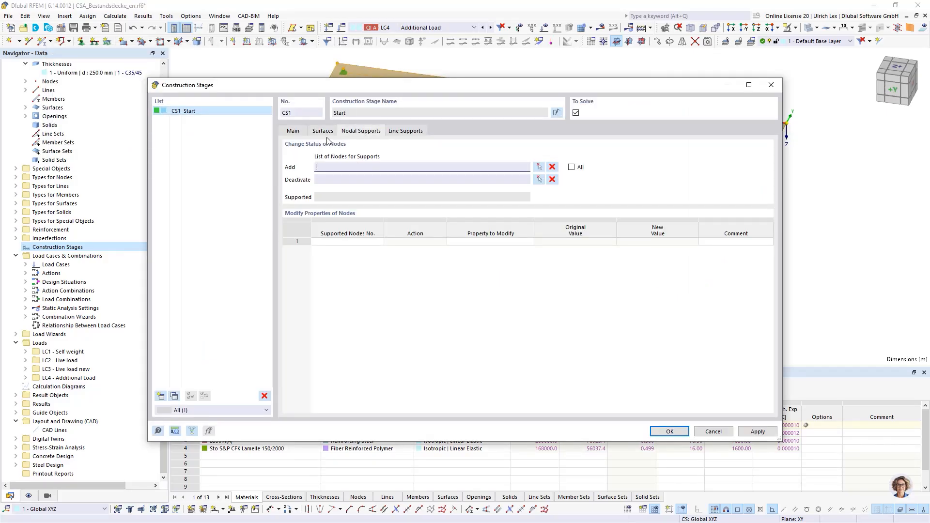
pyautogui.click(539, 167)
pyautogui.click(343, 69)
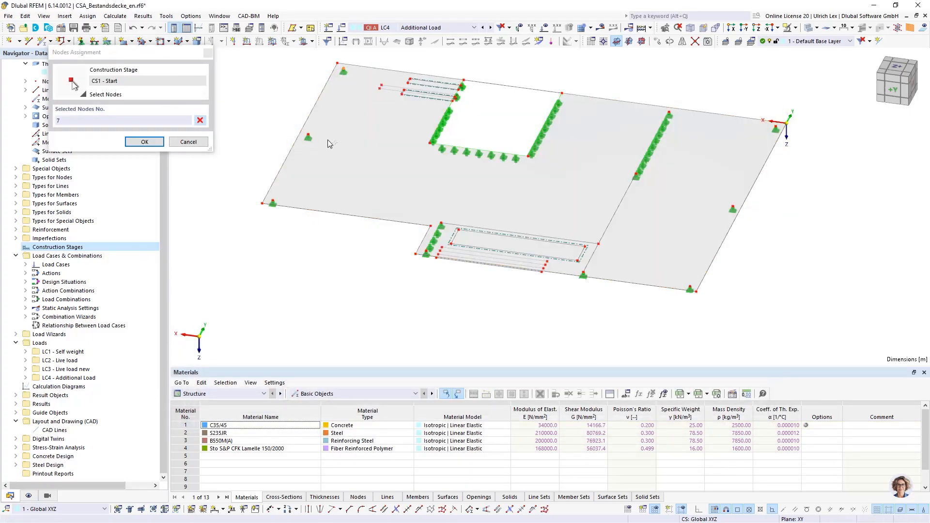
pyautogui.click(308, 137)
pyautogui.click(273, 203)
pyautogui.scroll(2, 676, 116)
pyautogui.scroll(3, 677, 117)
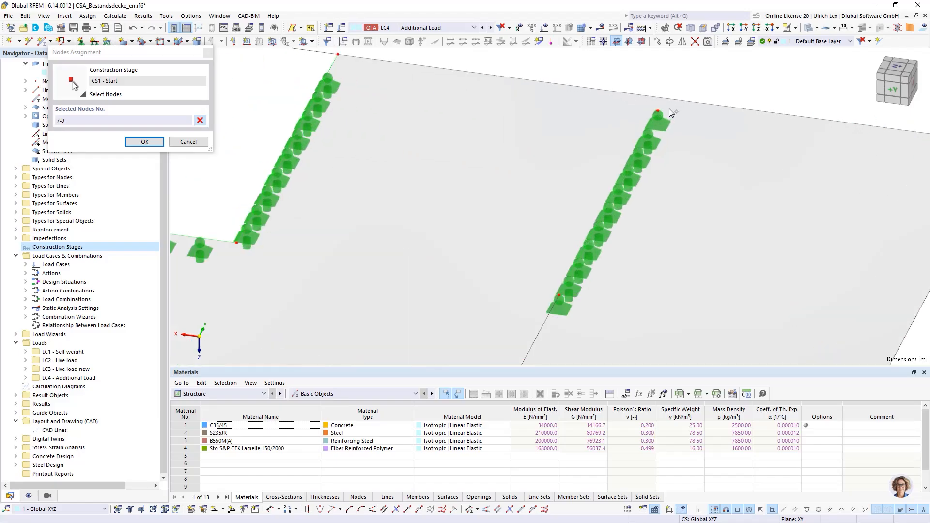
pyautogui.click(659, 113)
pyautogui.click(558, 295)
# Add nodes 10, 15, 16, 18, 23 and 41 to the supported nodes of CS1 and accept the node selection
pyautogui.scroll(-6, 598, 86)
pyautogui.scroll(3, 560, 238)
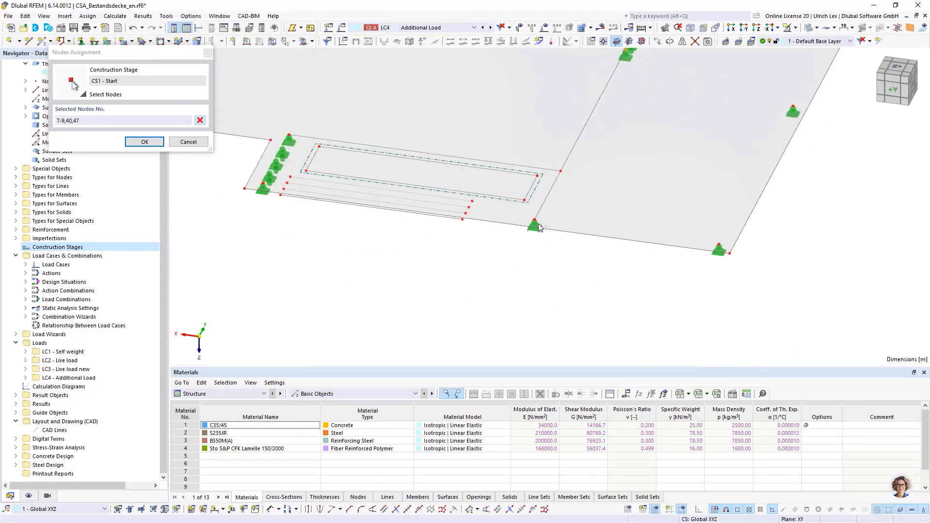
pyautogui.click(535, 221)
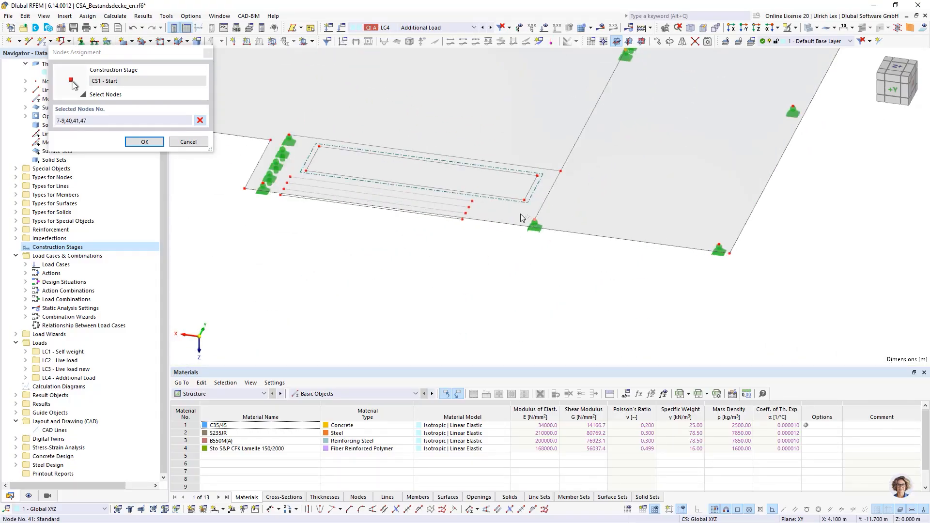
pyautogui.click(289, 136)
pyautogui.click(263, 185)
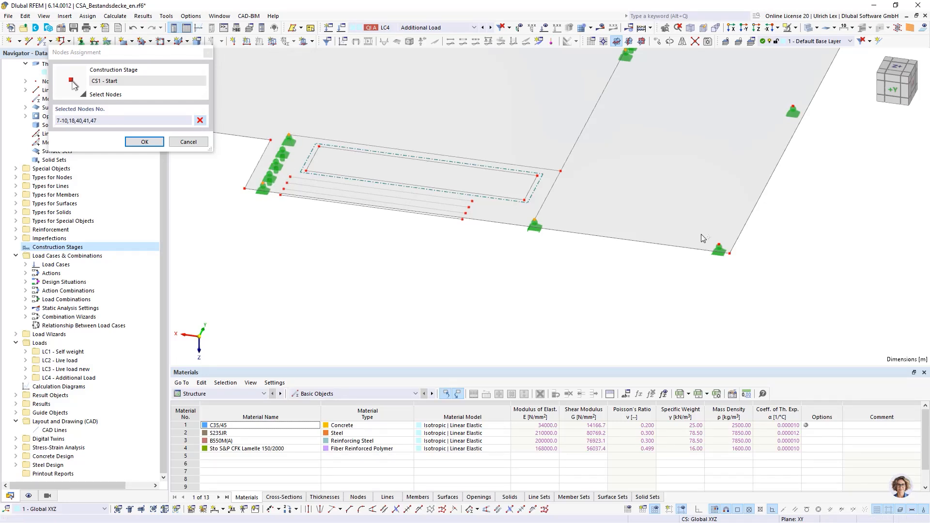
pyautogui.click(719, 246)
pyautogui.click(793, 111)
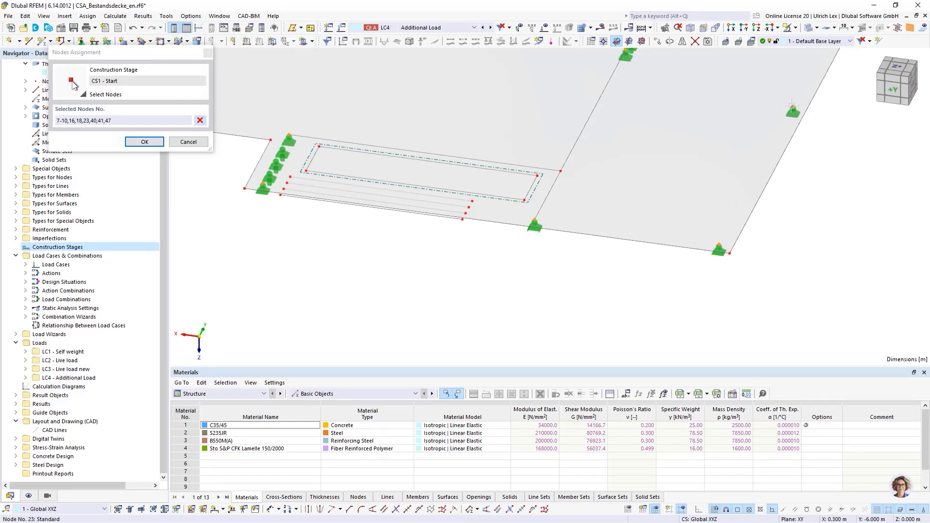
pyautogui.scroll(-5, 632, 208)
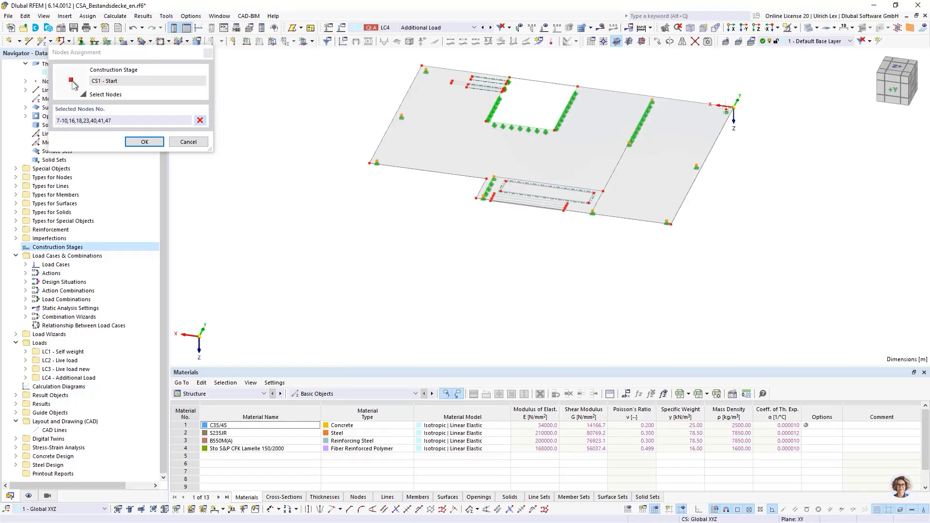
pyautogui.click(726, 110)
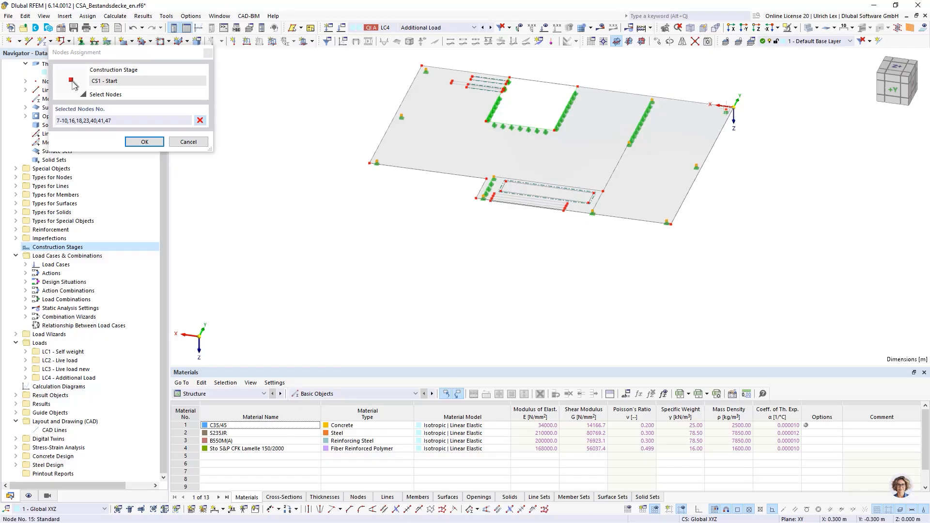
pyautogui.click(144, 142)
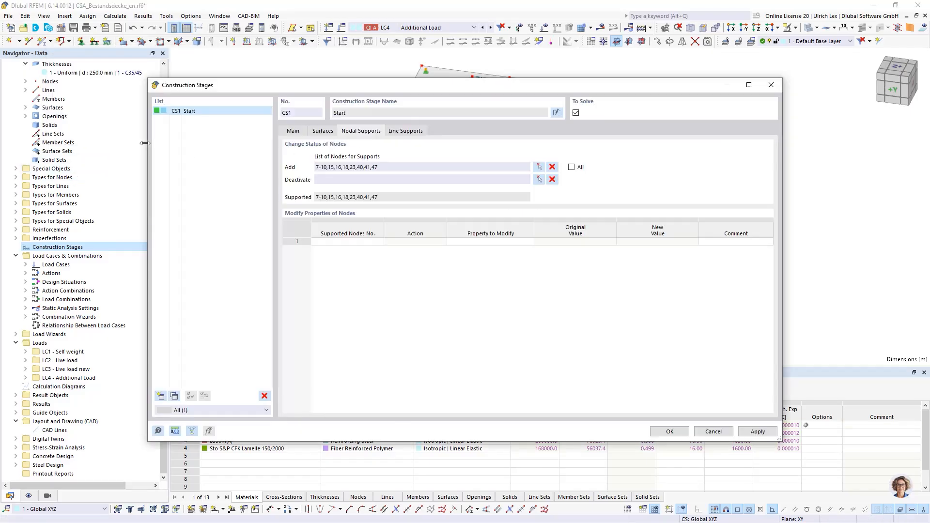
# Add lines 7-9, 47 and 49 around the large recess as line supports of CS1 and save the construction stage
pyautogui.click(406, 131)
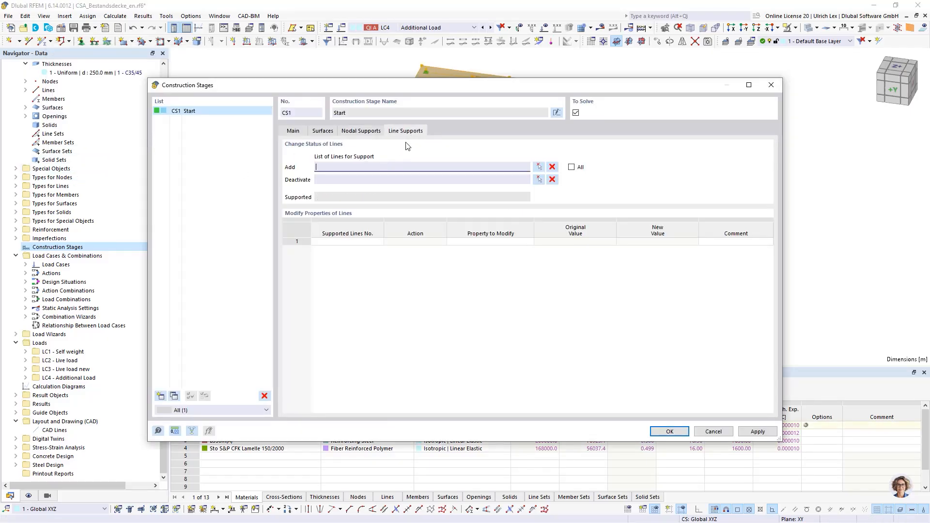
pyautogui.click(537, 167)
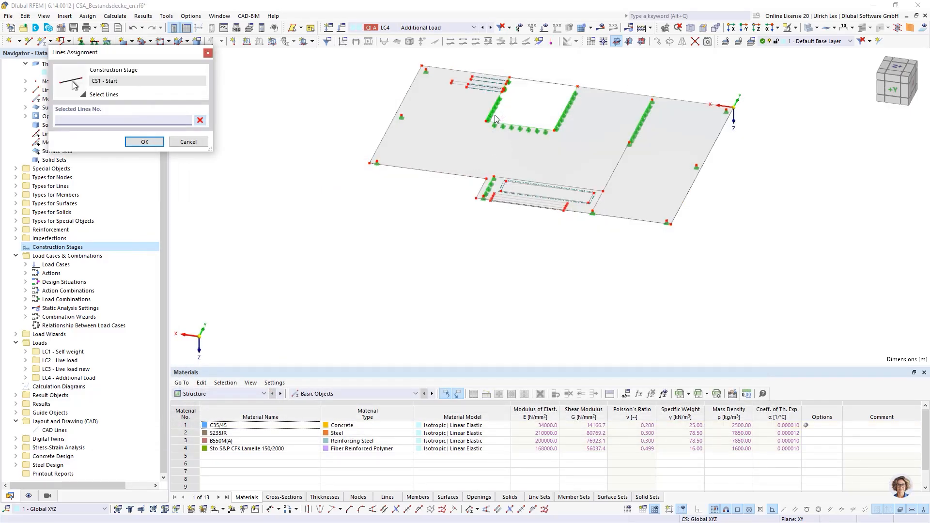
pyautogui.click(496, 116)
pyautogui.scroll(3, 510, 100)
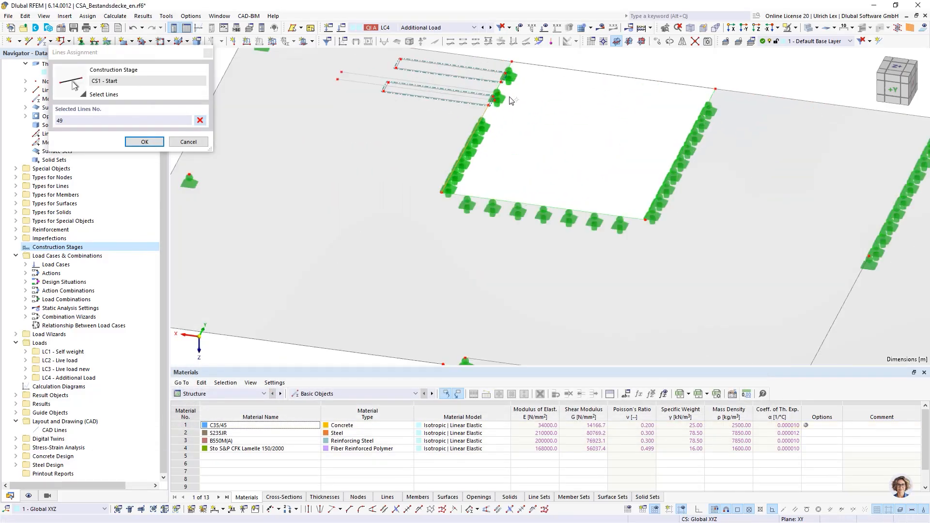
pyautogui.click(497, 89)
pyautogui.click(509, 67)
pyautogui.click(553, 200)
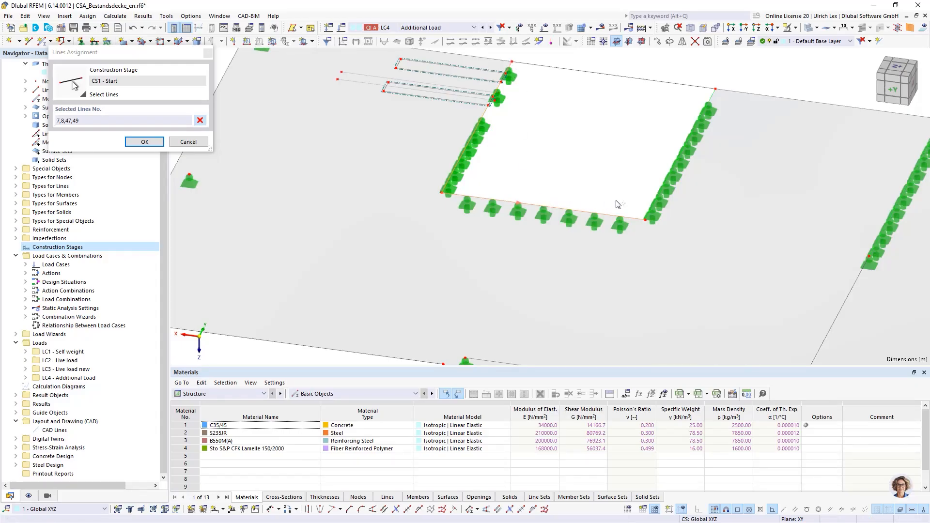
pyautogui.click(656, 198)
pyautogui.scroll(-3, 656, 198)
pyautogui.scroll(3, 511, 235)
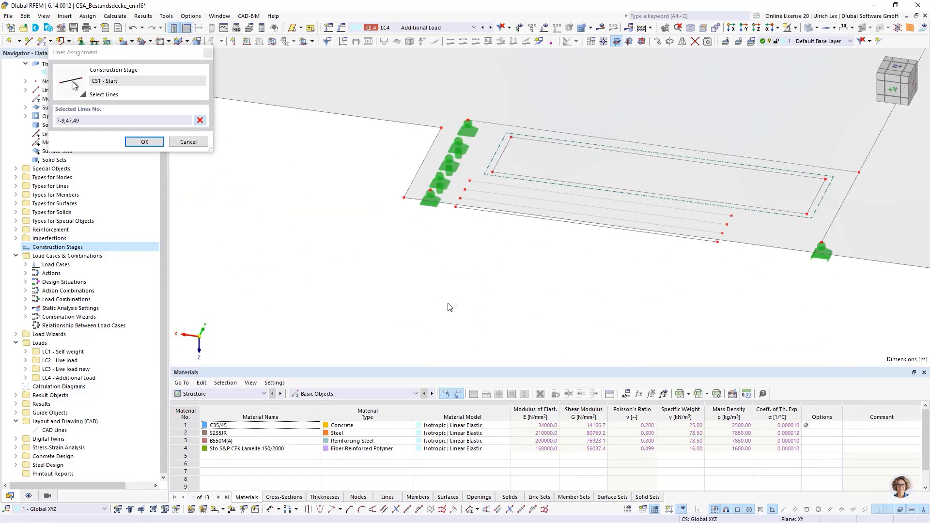
pyautogui.click(152, 142)
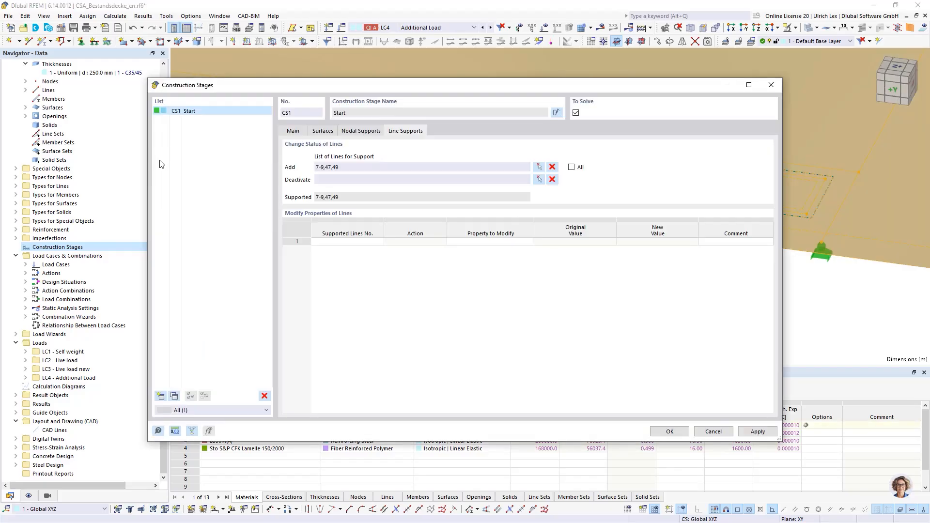
pyautogui.click(291, 131)
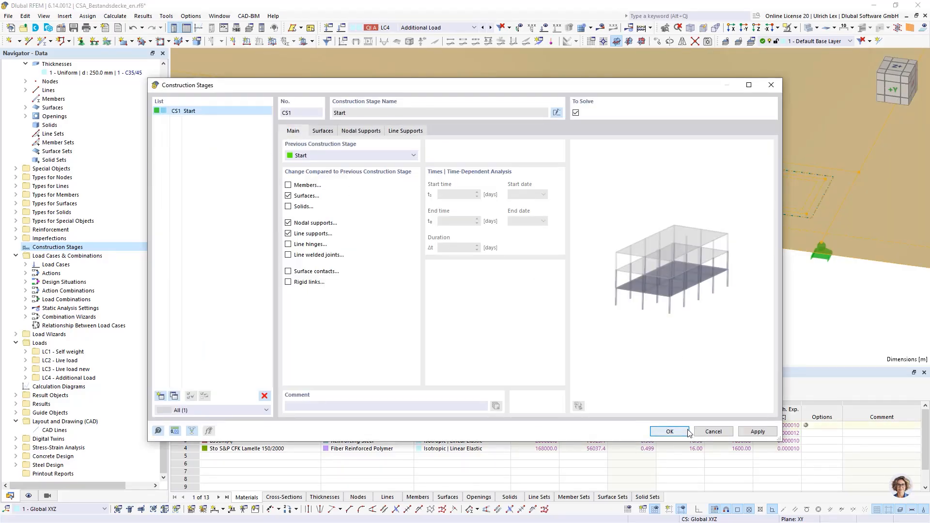
pyautogui.click(669, 431)
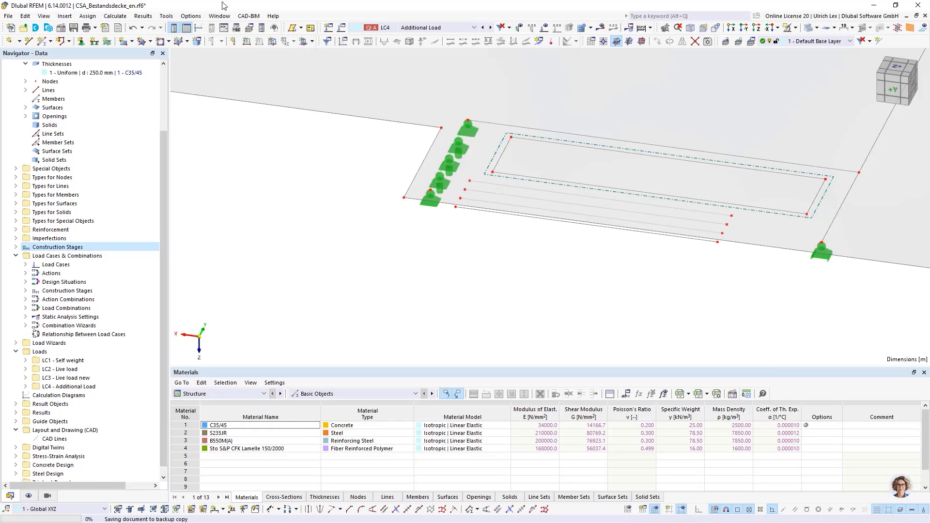
# Display construction stage CS1 in the model and examine its active surfaces, nodal supports and line supports from several directions
pyautogui.click(460, 27)
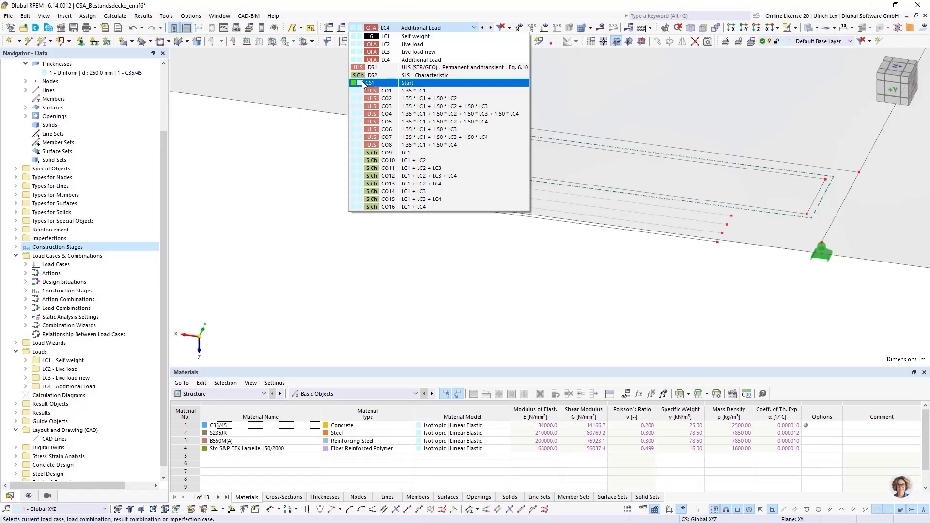
pyautogui.click(455, 87)
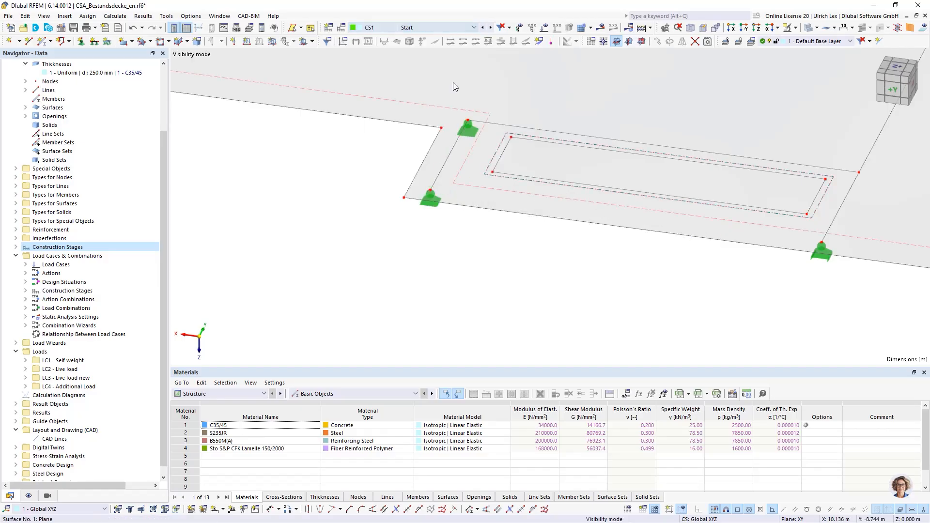
pyautogui.scroll(-5, 358, 242)
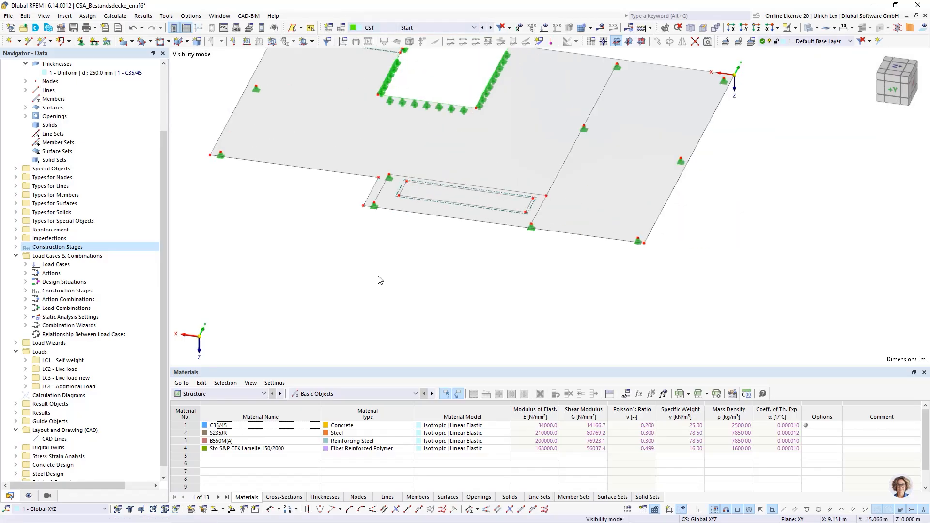
pyautogui.keyDown('ctrl'); pyautogui.moveTo(409, 273); pyautogui.dragTo(388, 252, button='middle'); pyautogui.keyUp('ctrl')
pyautogui.scroll(1, 388, 129)
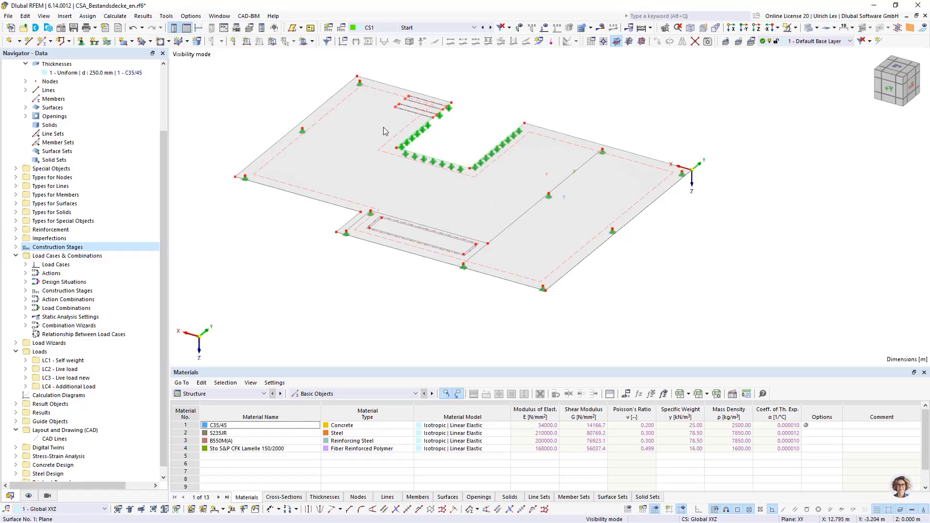
pyautogui.scroll(5, 605, 156)
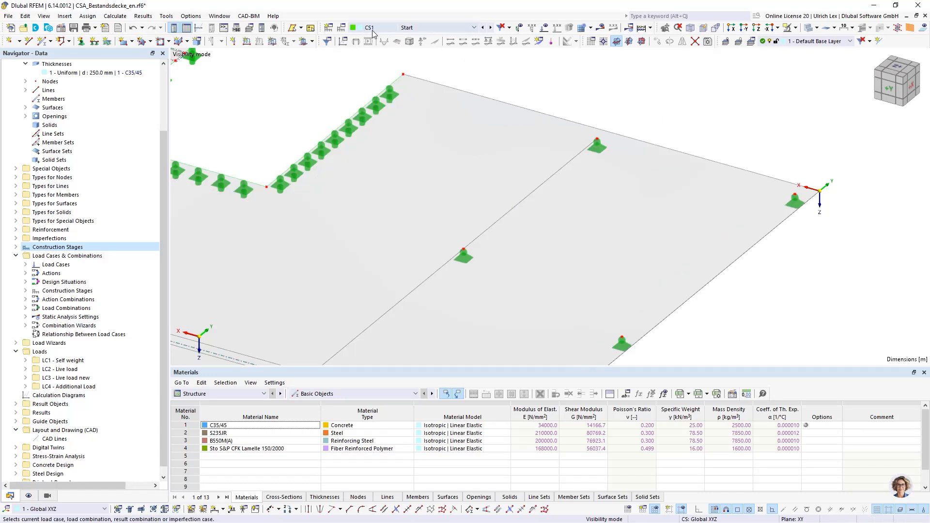
pyautogui.scroll(-5, 643, 106)
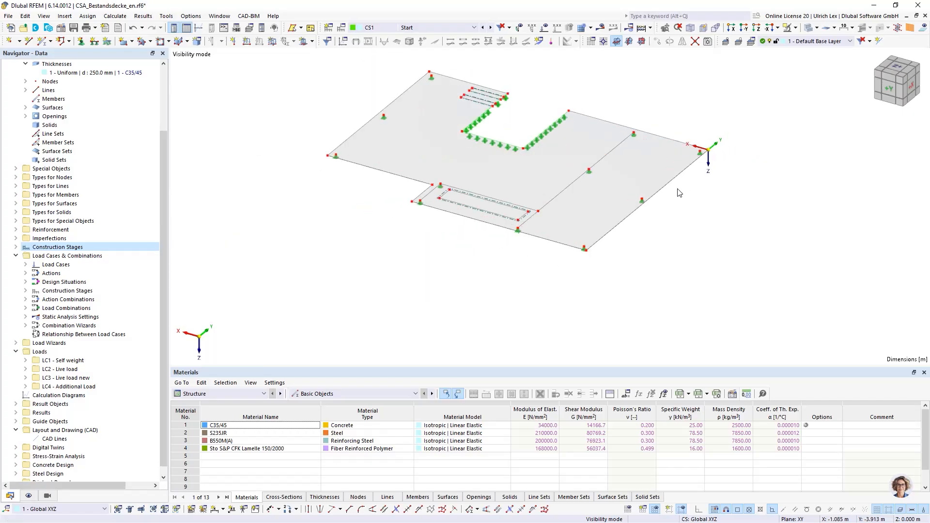
pyautogui.keyDown('ctrl'); pyautogui.moveTo(312, 252); pyautogui.dragTo(342, 256, button='middle'); pyautogui.keyUp('ctrl')
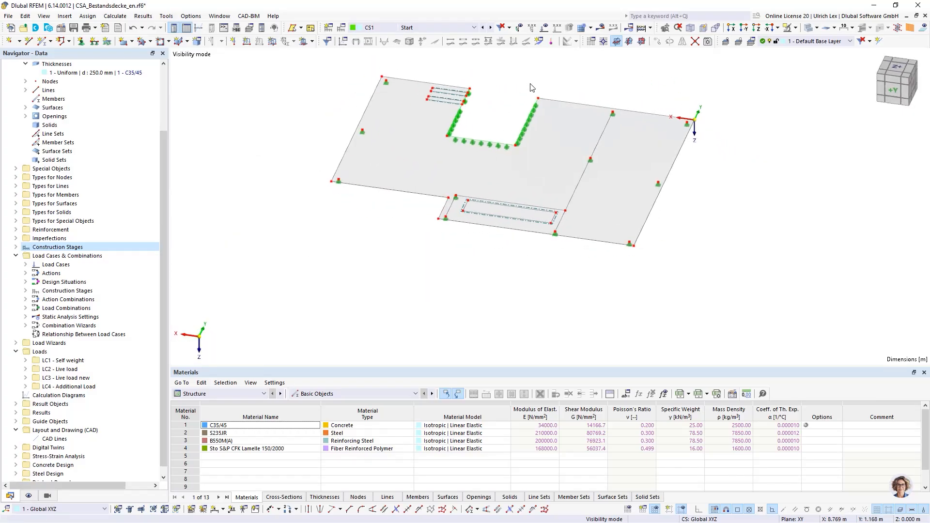
pyautogui.scroll(2, 546, 94)
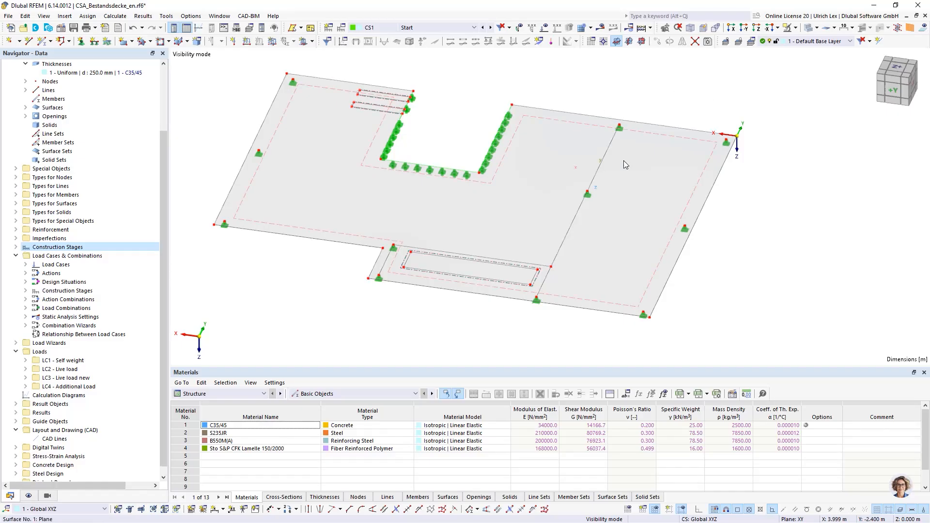
pyautogui.scroll(-1, 450, 256)
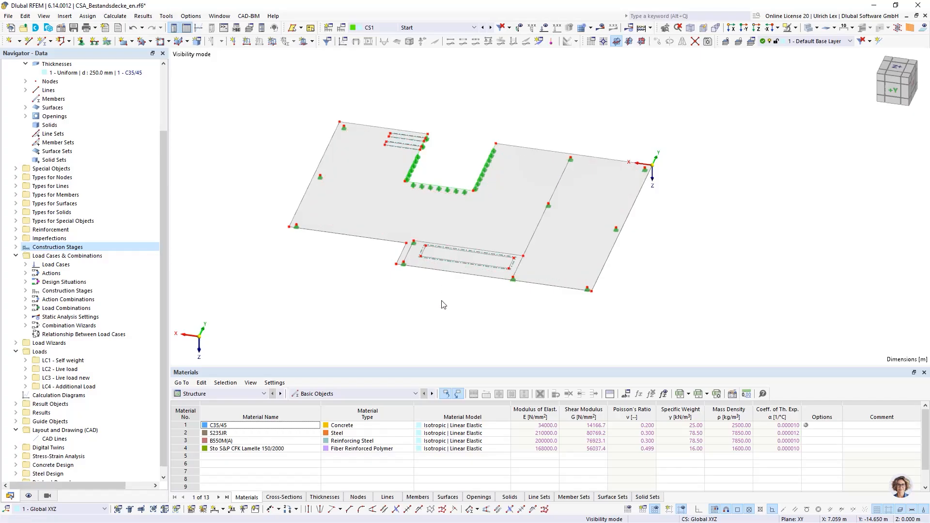
pyautogui.keyDown('ctrl'); pyautogui.moveTo(442, 306); pyautogui.dragTo(598, 295, button='middle'); pyautogui.keyUp('ctrl')
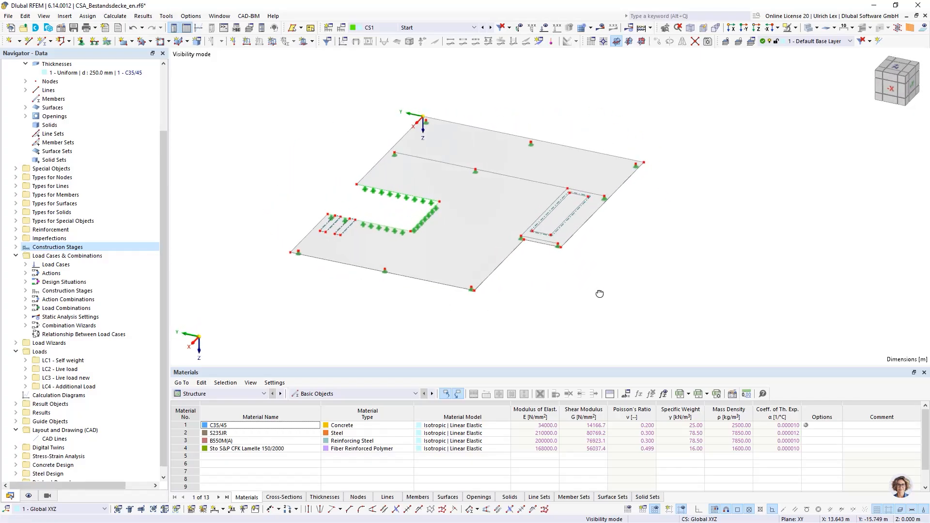
pyautogui.scroll(1, 637, 208)
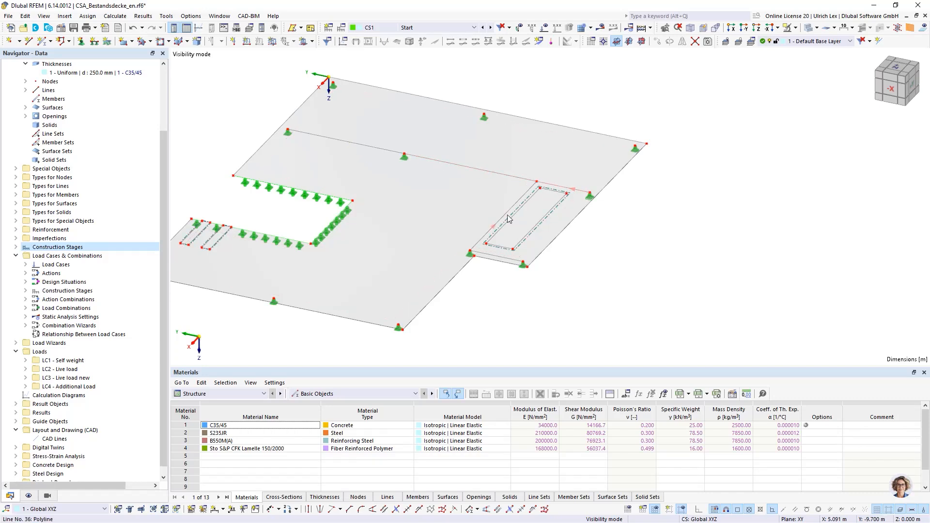
# Switch the model display from construction stage CS1 to load case LC1 Self weight
pyautogui.moveTo(473, 254)
pyautogui.click(430, 28)
pyautogui.click(432, 40)
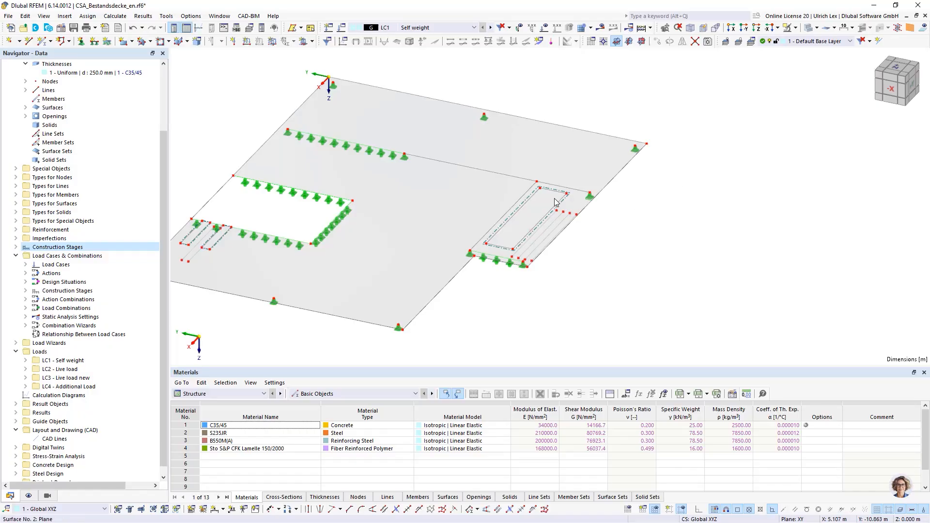
# Assign beam members with cross-section IPE 400 in S235JR to lines 36, 43 and 44 beside the narrow rectangular opening
pyautogui.scroll(3, 505, 180)
pyautogui.click(511, 176)
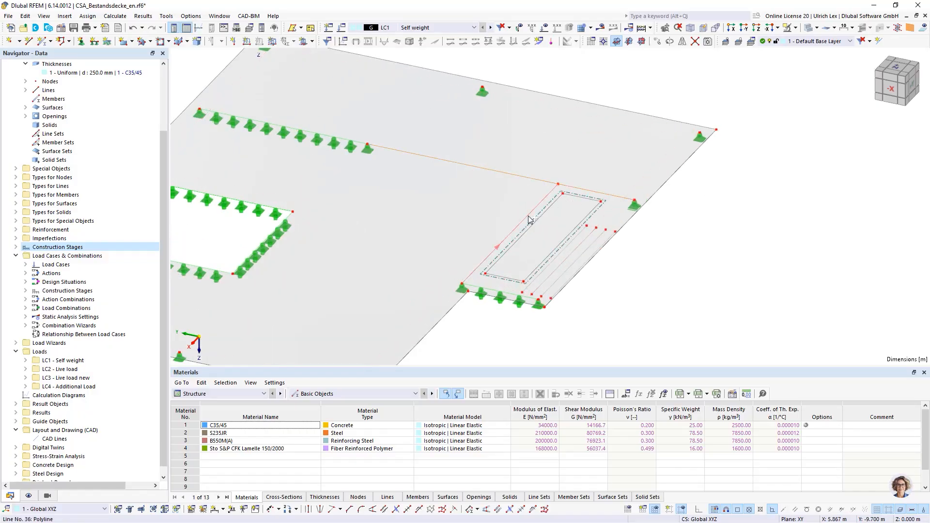
pyautogui.rightClick(529, 219)
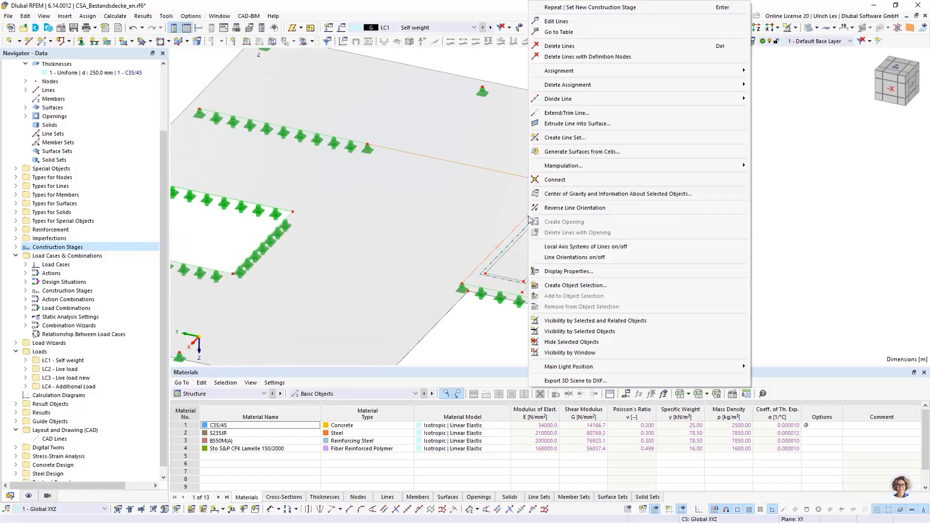
pyautogui.click(576, 24)
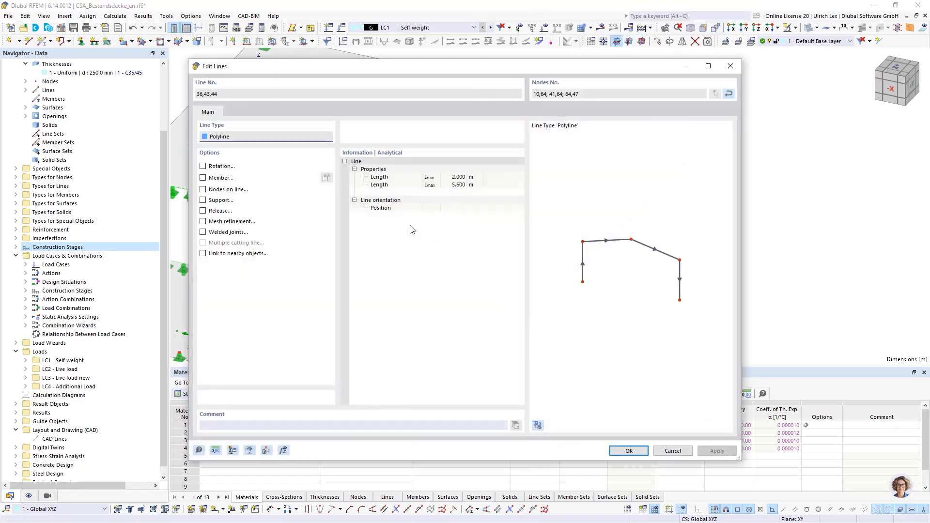
pyautogui.click(203, 178)
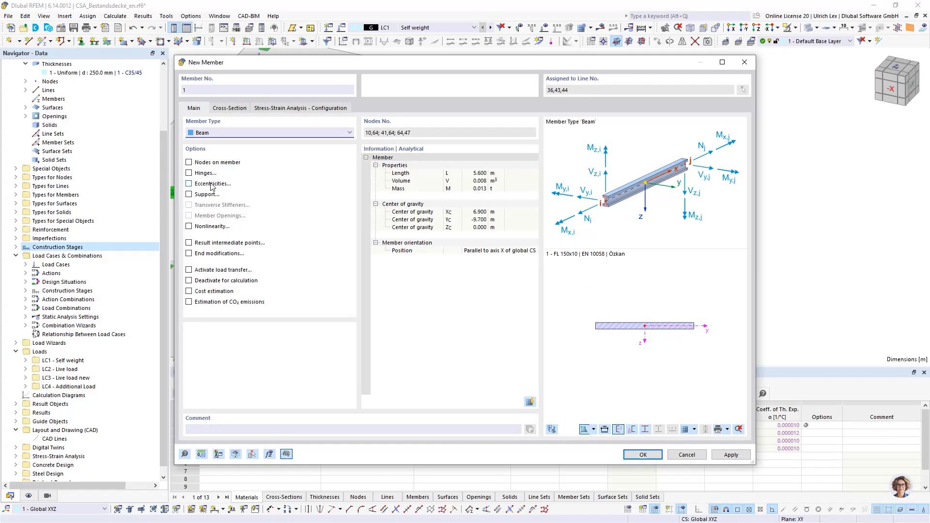
pyautogui.click(228, 109)
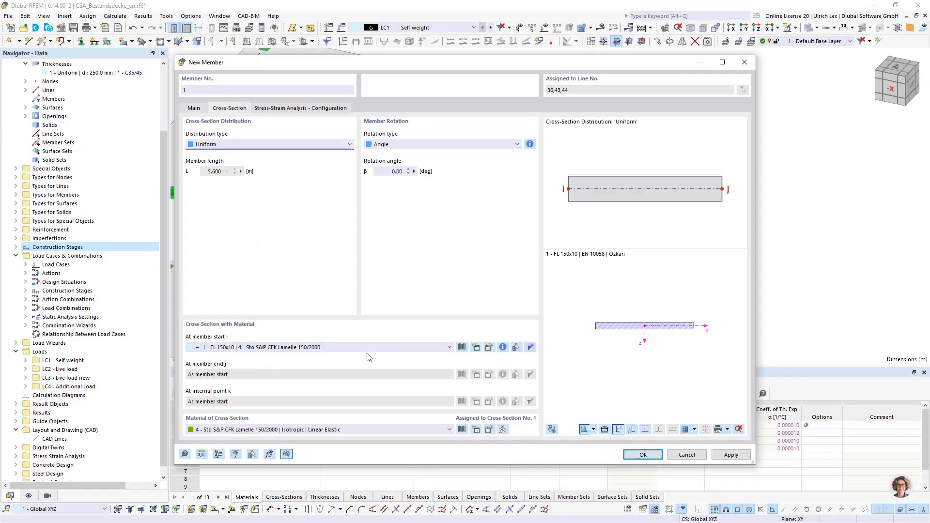
pyautogui.click(400, 346)
pyautogui.click(359, 365)
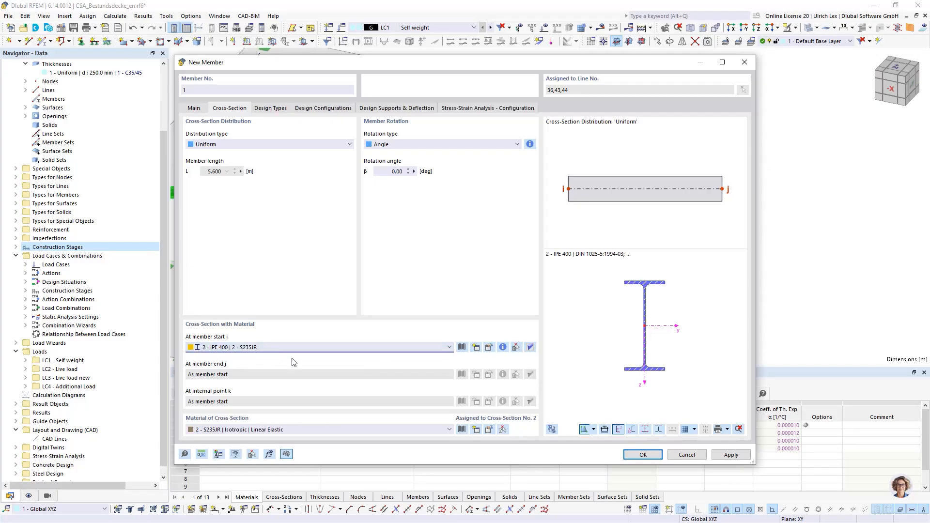
pyautogui.click(640, 456)
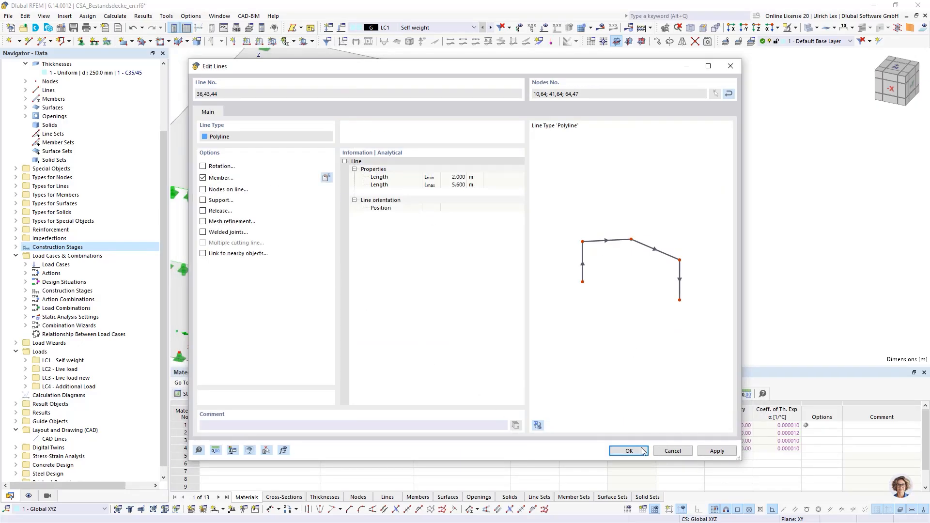
pyautogui.click(628, 450)
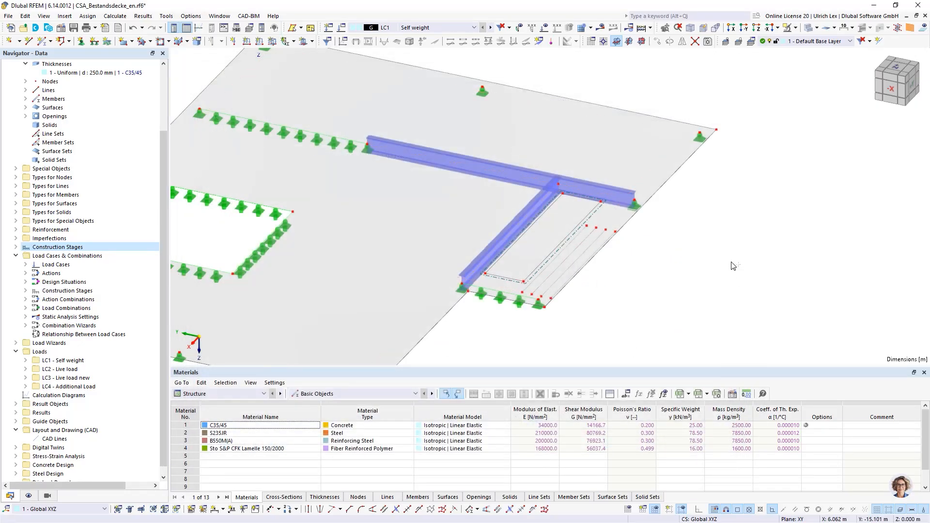
# Open the three selected IPE 400 beam members for joint editing and enable their eccentricities
pyautogui.scroll(-2, 734, 268)
pyautogui.keyDown('ctrl'); pyautogui.moveTo(755, 297); pyautogui.dragTo(516, 254, button='middle'); pyautogui.keyUp('ctrl')
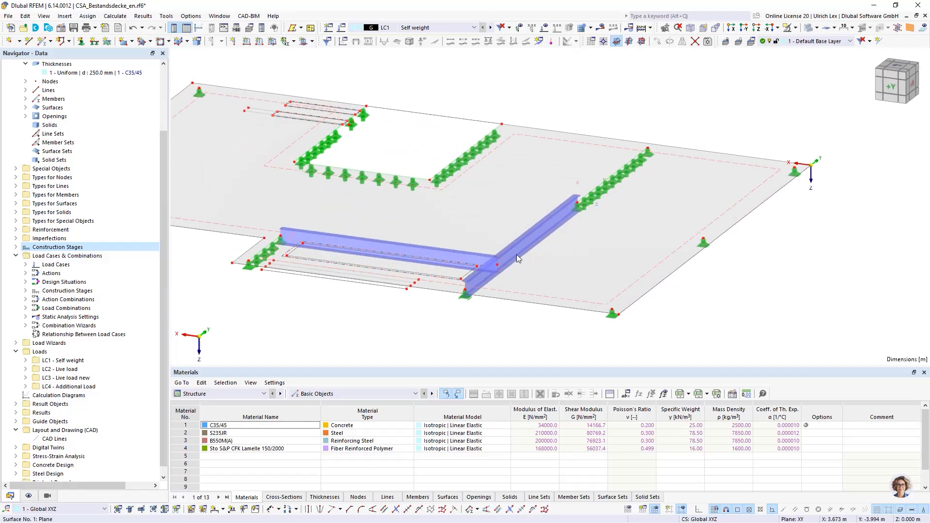
pyautogui.rightClick(481, 258)
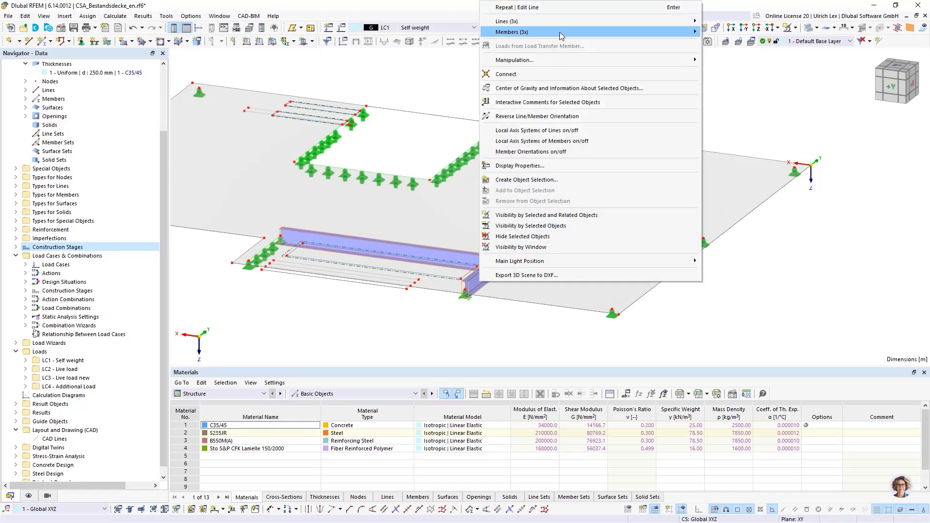
pyautogui.moveTo(669, 32)
pyautogui.click(735, 37)
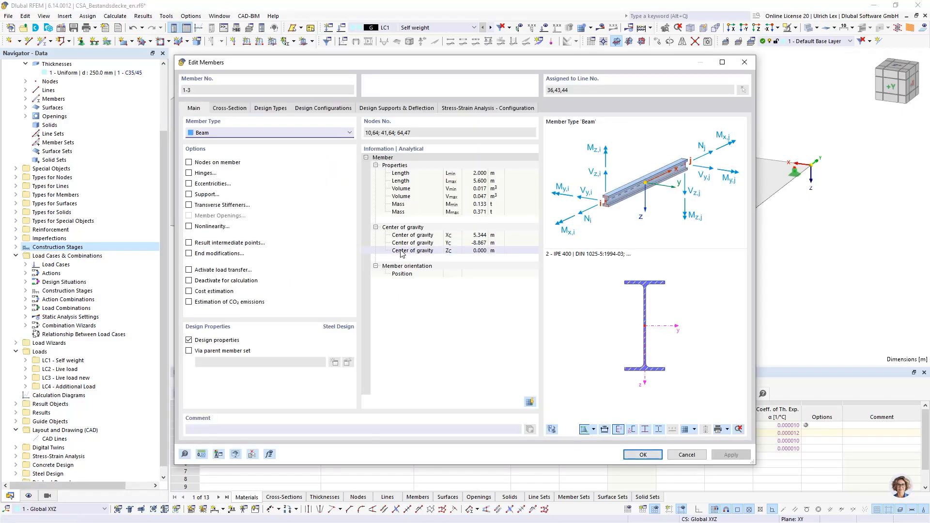
pyautogui.click(189, 183)
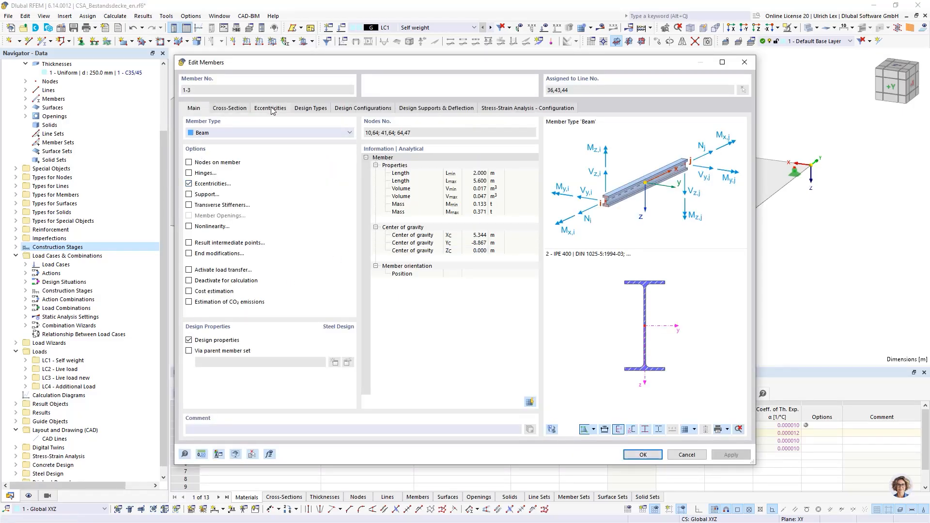
pyautogui.click(271, 108)
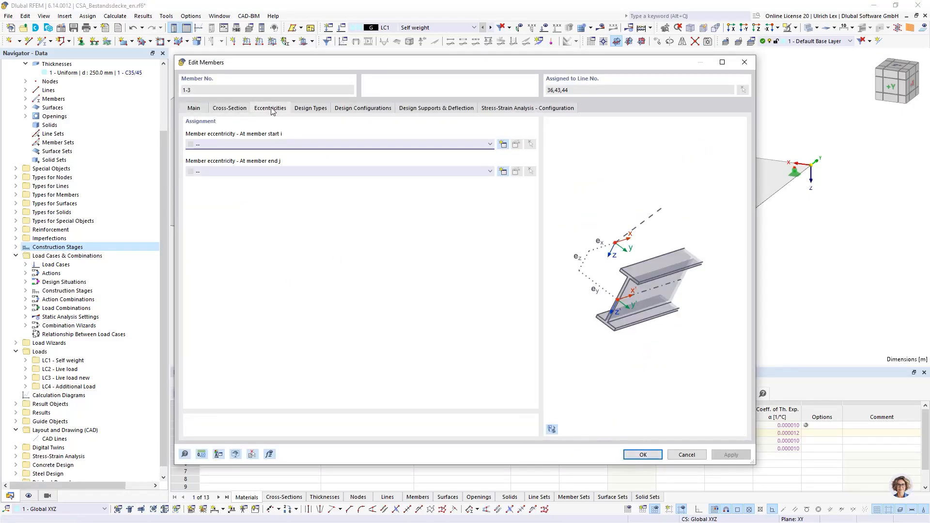
# Create a start eccentricity relative to the cross-section, aligned middle-top, with a transverse offset from the bottom of surface 1
pyautogui.click(504, 144)
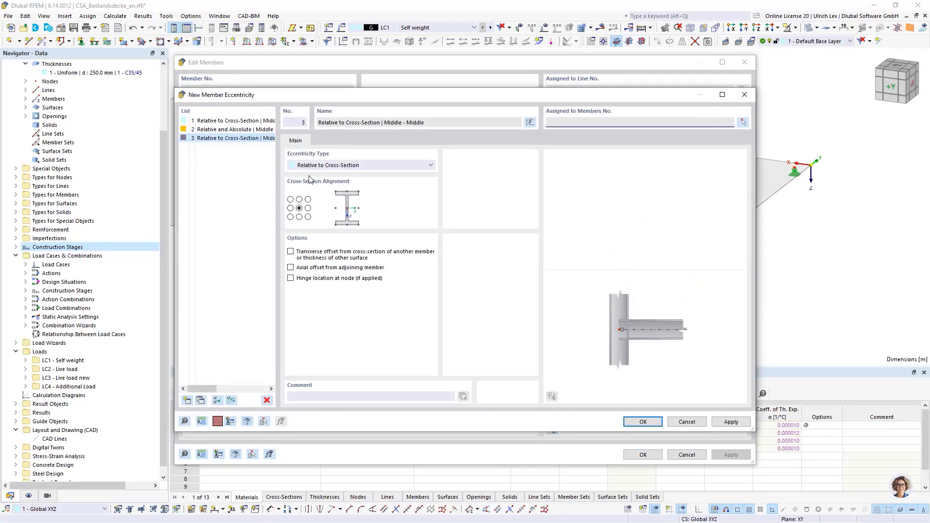
pyautogui.click(299, 199)
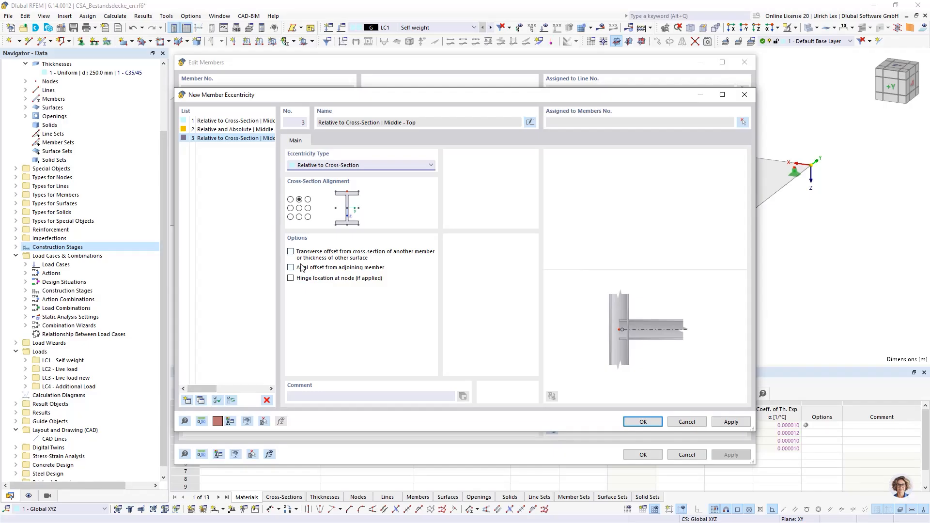
pyautogui.click(291, 252)
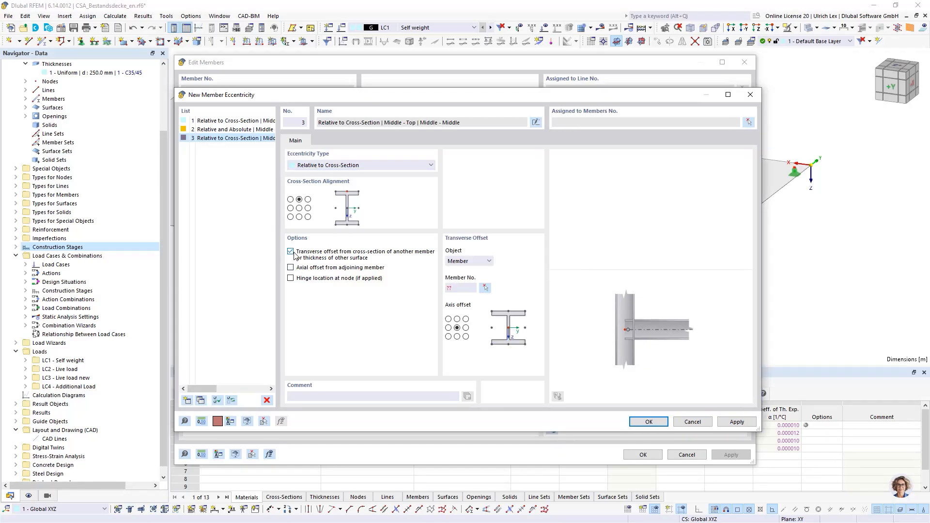
pyautogui.click(486, 261)
pyautogui.click(483, 276)
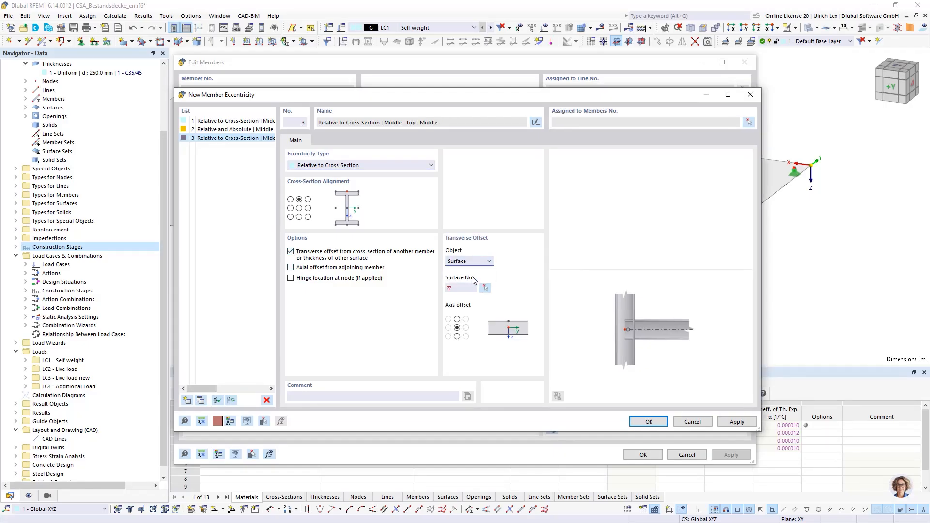
pyautogui.click(484, 288)
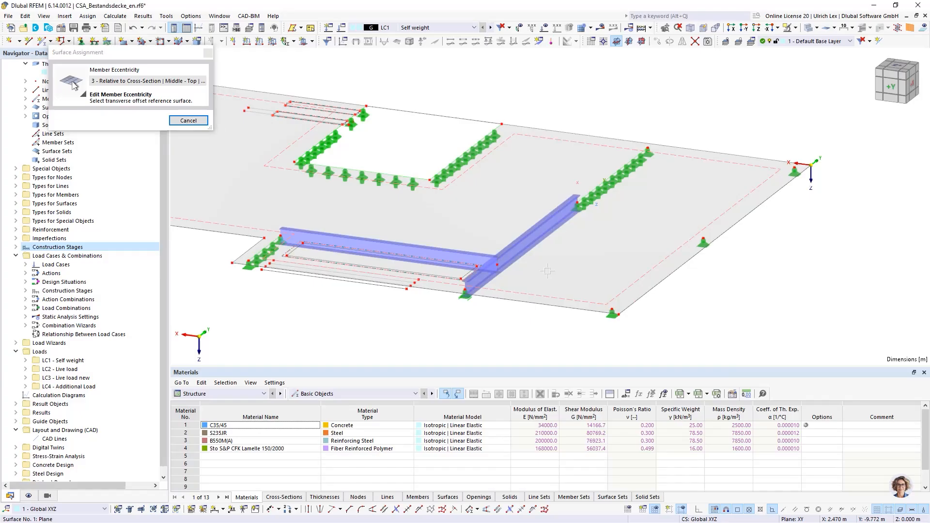
pyautogui.click(478, 272)
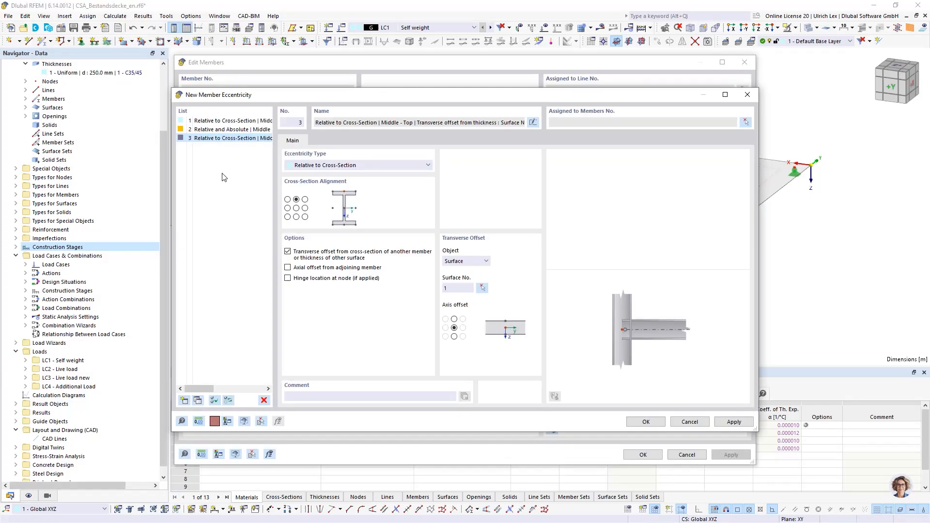
pyautogui.click(454, 337)
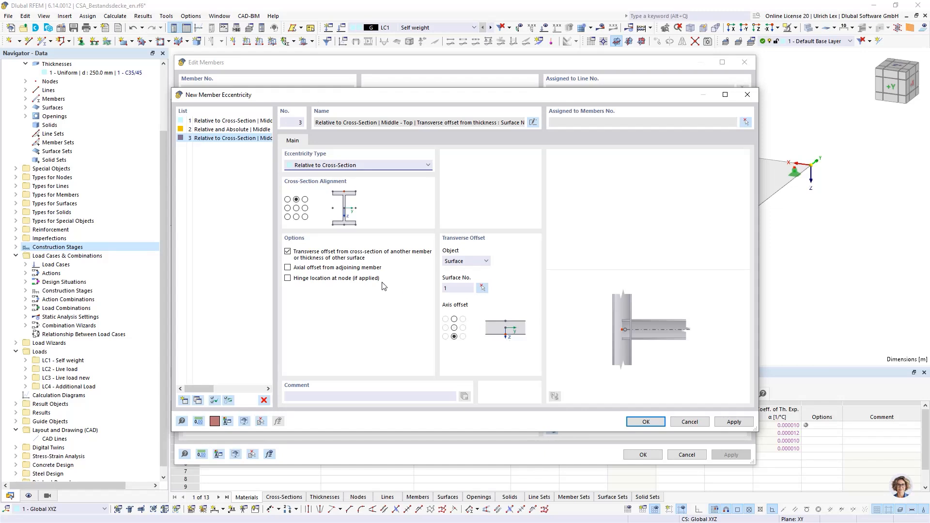
pyautogui.click(646, 421)
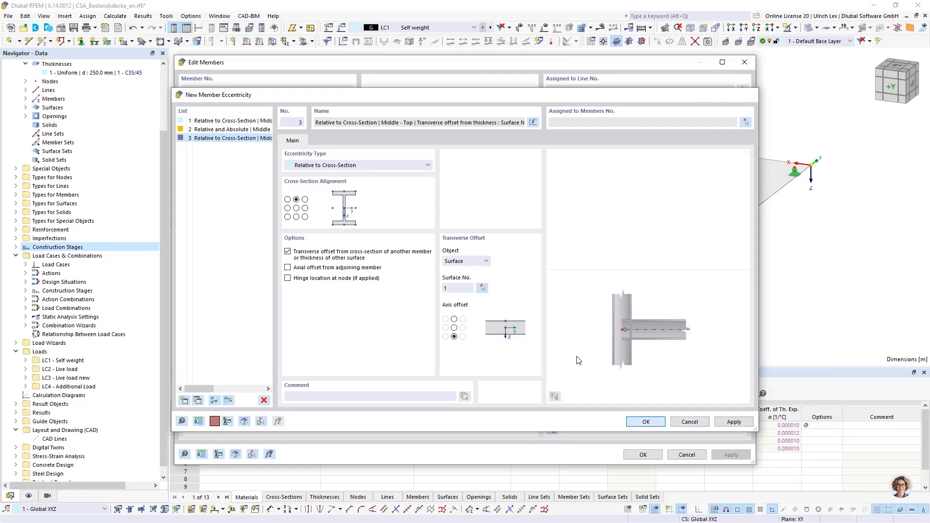
# Assign eccentricity 3 to the end of members 1-3 as well and save the member changes
pyautogui.click(289, 174)
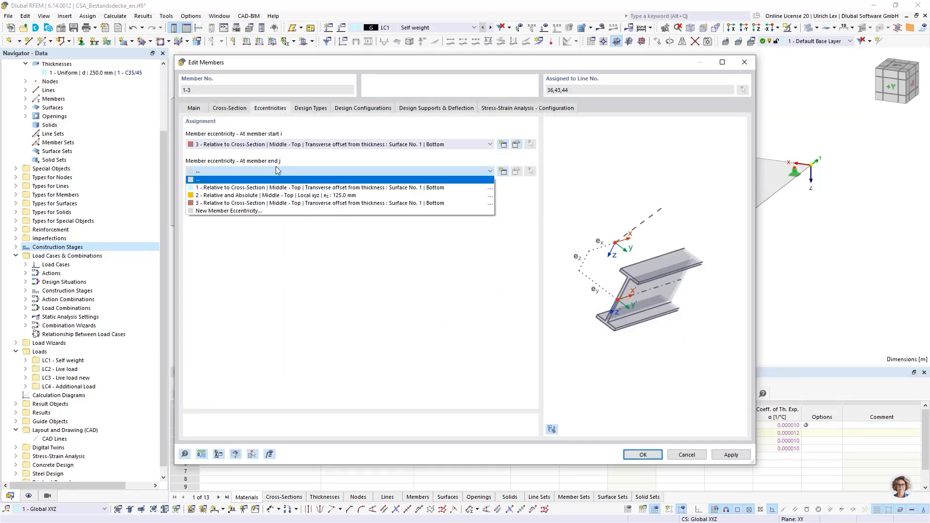
pyautogui.click(262, 206)
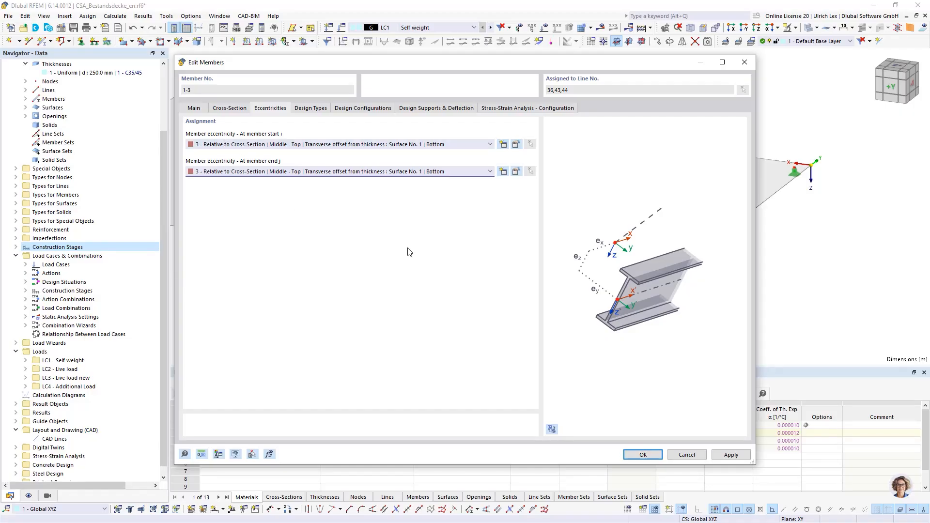
pyautogui.click(645, 454)
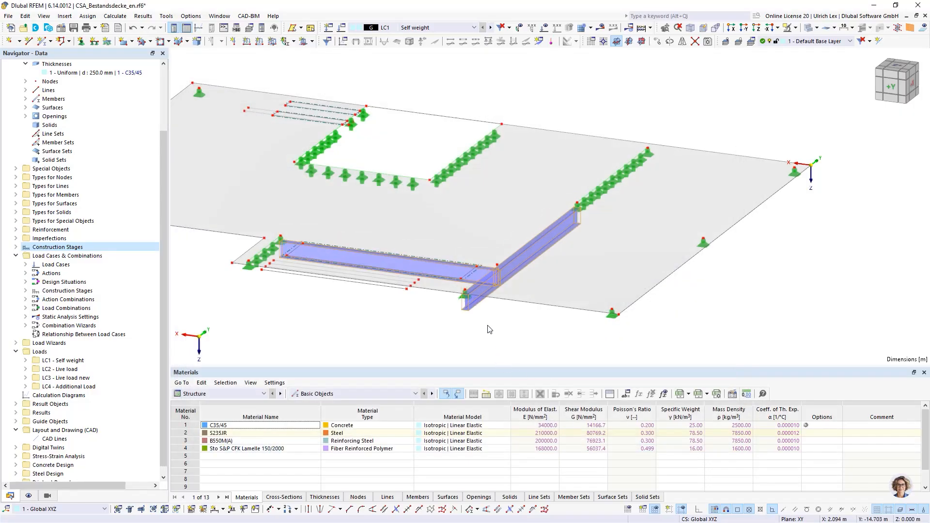
# Examine the position of the steel beams relative to the slab's underside from several directions and close up
pyautogui.click(484, 339)
pyautogui.keyDown('ctrl'); pyautogui.moveTo(494, 343); pyautogui.dragTo(523, 266, button='middle'); pyautogui.keyUp('ctrl')
pyautogui.scroll(3, 496, 230)
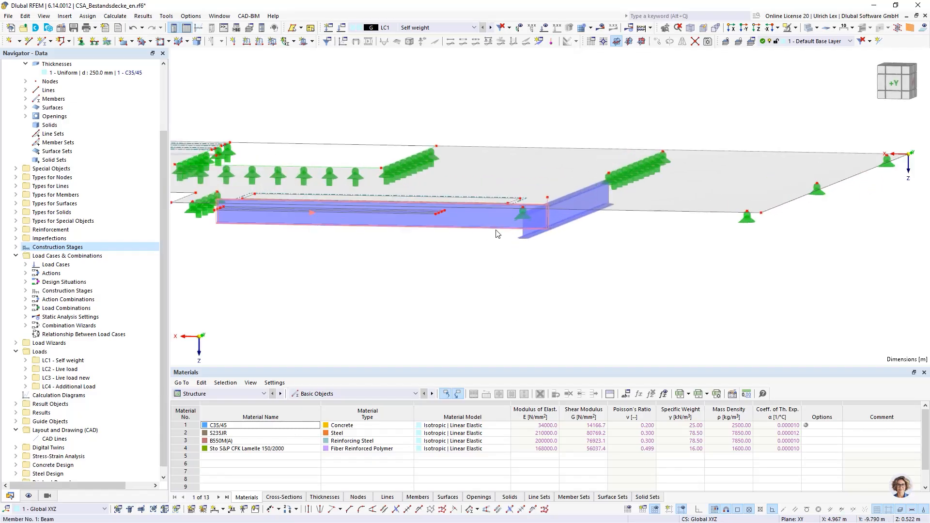
pyautogui.scroll(-2, 662, 247)
pyautogui.keyDown('ctrl'); pyautogui.moveTo(664, 259); pyautogui.dragTo(729, 286, button='middle'); pyautogui.keyUp('ctrl')
pyautogui.scroll(-1, 731, 281)
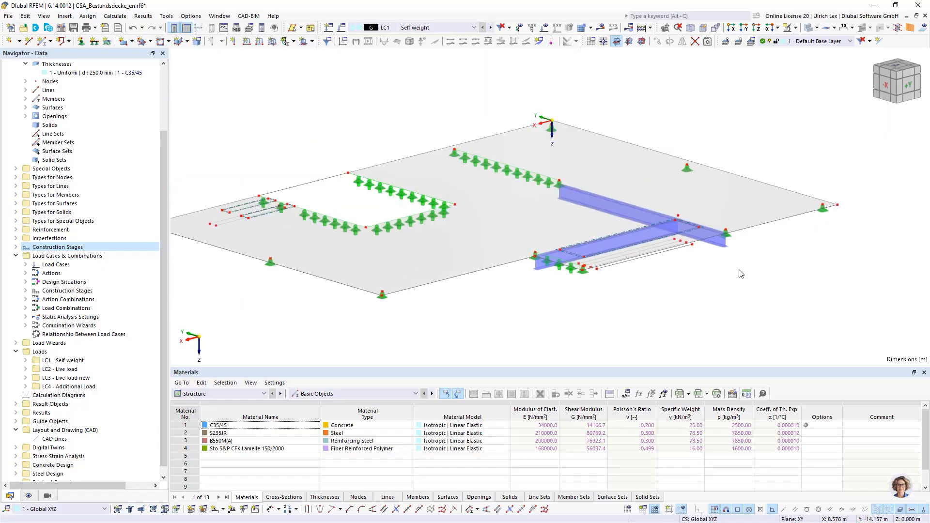
pyautogui.scroll(2, 762, 260)
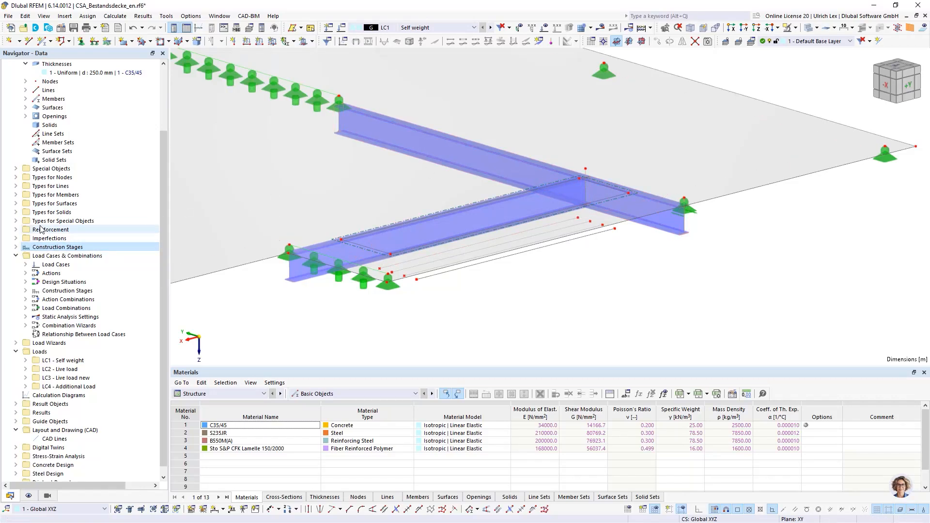
# Create a new line release and assign lines 36, 43 and 44 along the three steel beams to it
pyautogui.scroll(-1, 41, 229)
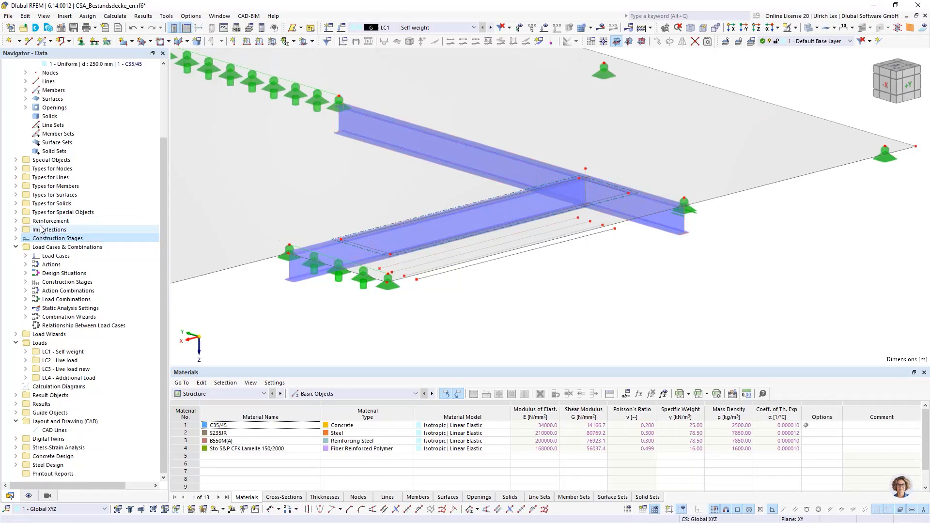
pyautogui.click(15, 160)
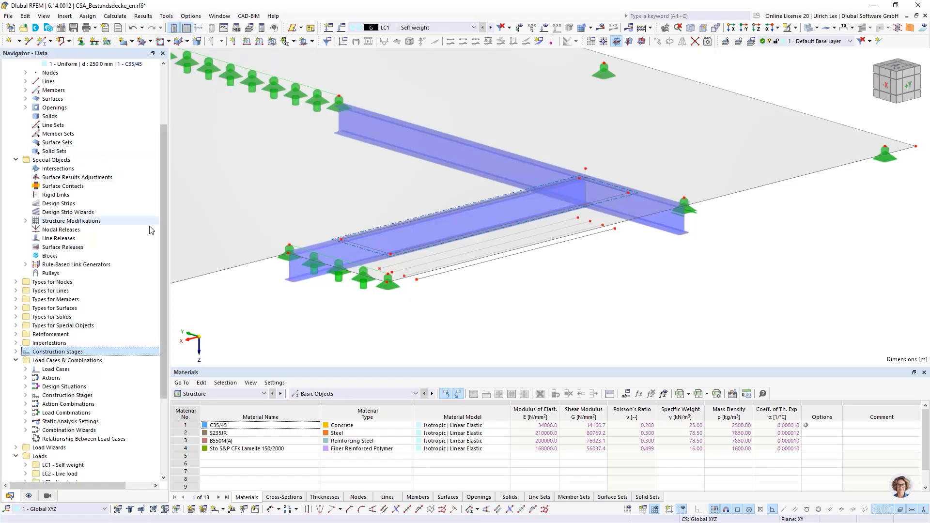
pyautogui.click(55, 239)
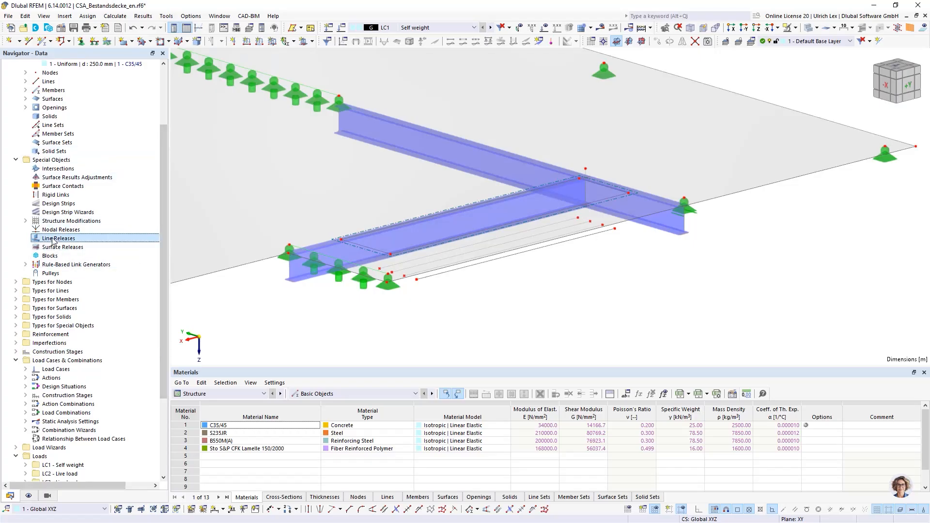
pyautogui.rightClick(55, 239)
pyautogui.click(104, 254)
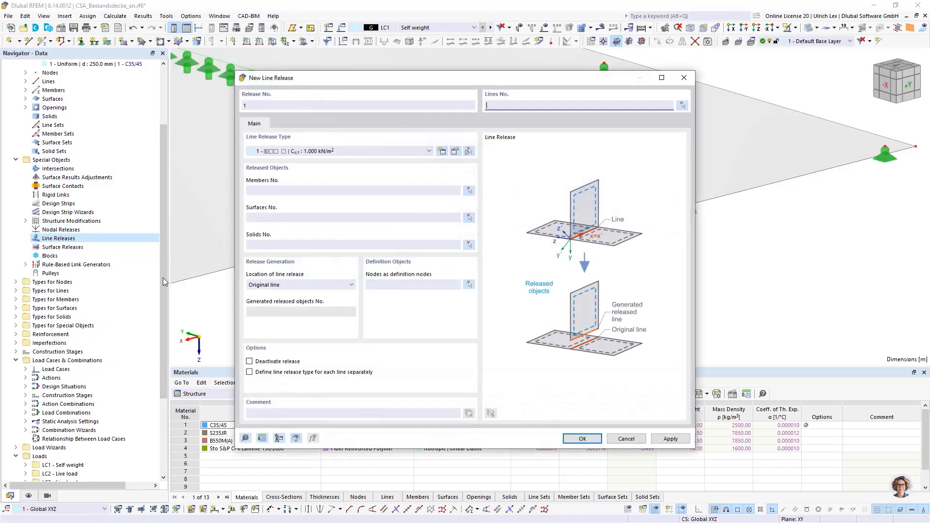
pyautogui.click(682, 106)
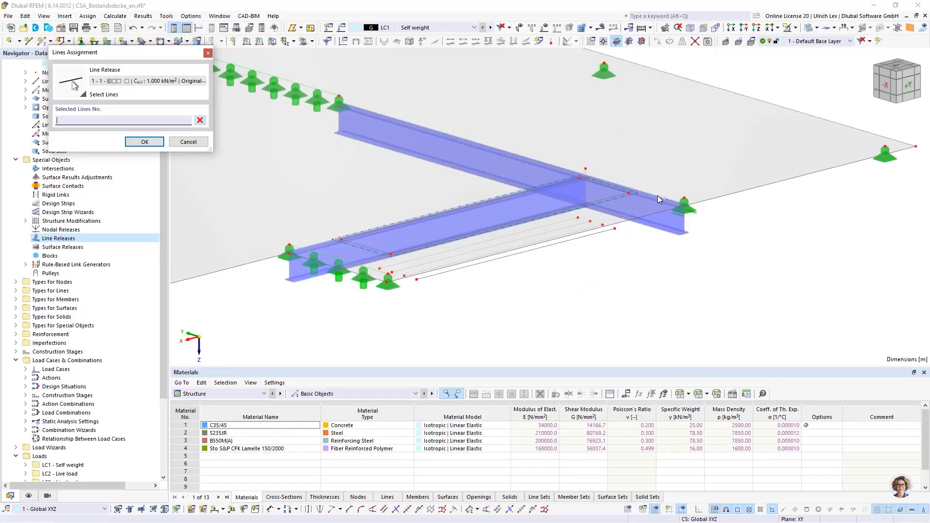
pyautogui.click(661, 194)
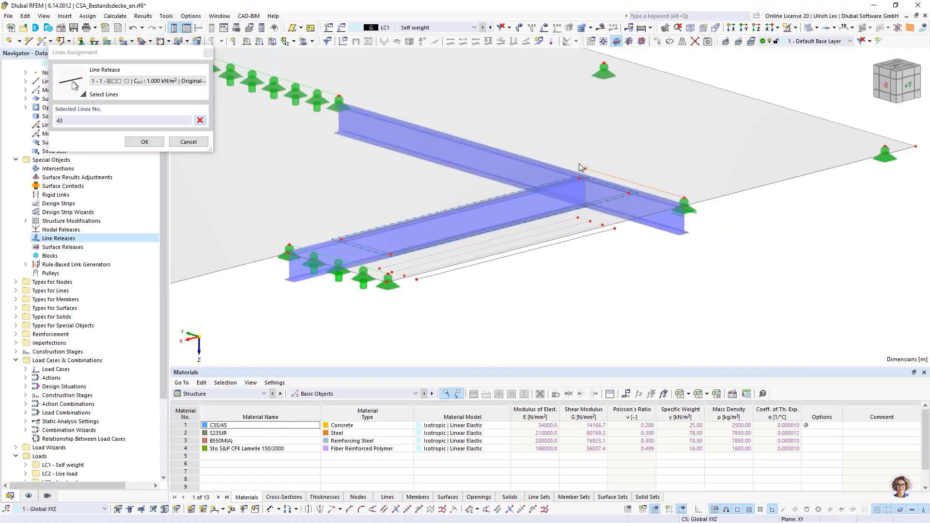
pyautogui.click(574, 166)
pyautogui.click(577, 178)
pyautogui.click(146, 142)
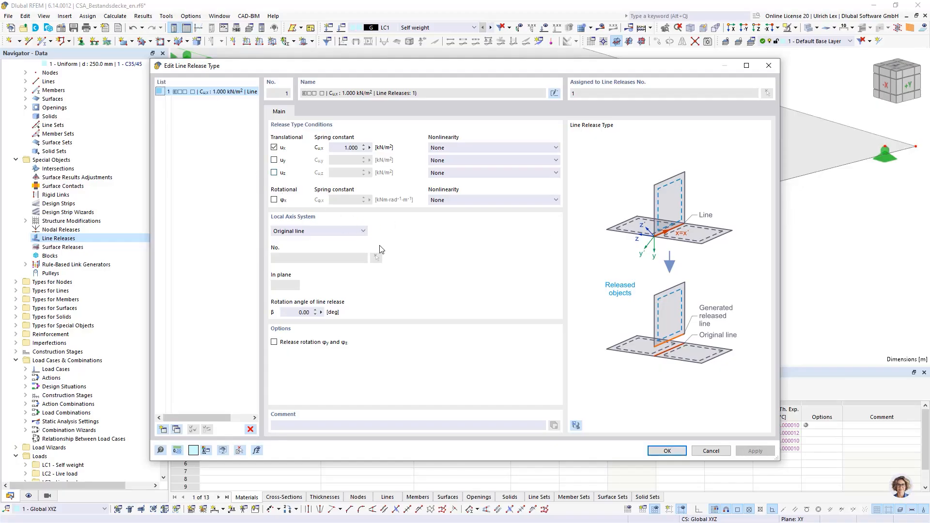
# Accept the line release type with ux released, select members 1-3 as released objects, and save the line release
pyautogui.click(668, 451)
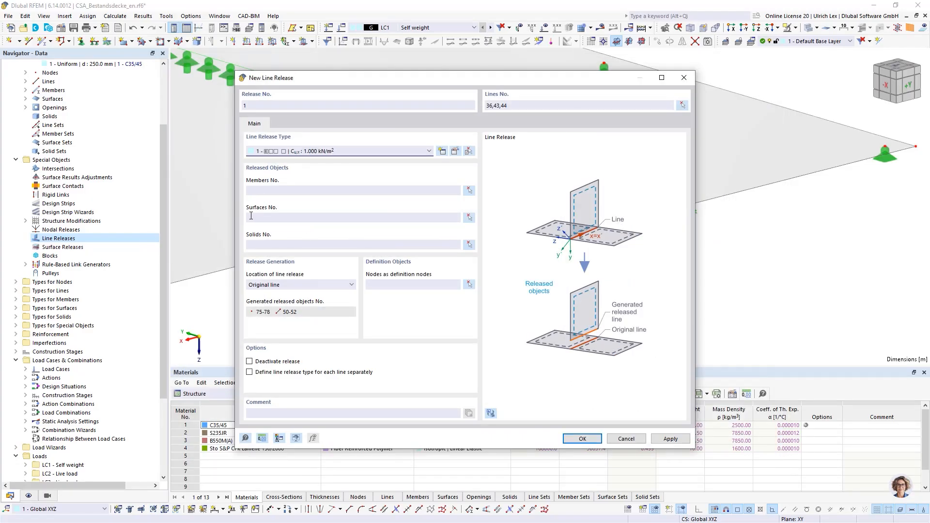
pyautogui.click(469, 190)
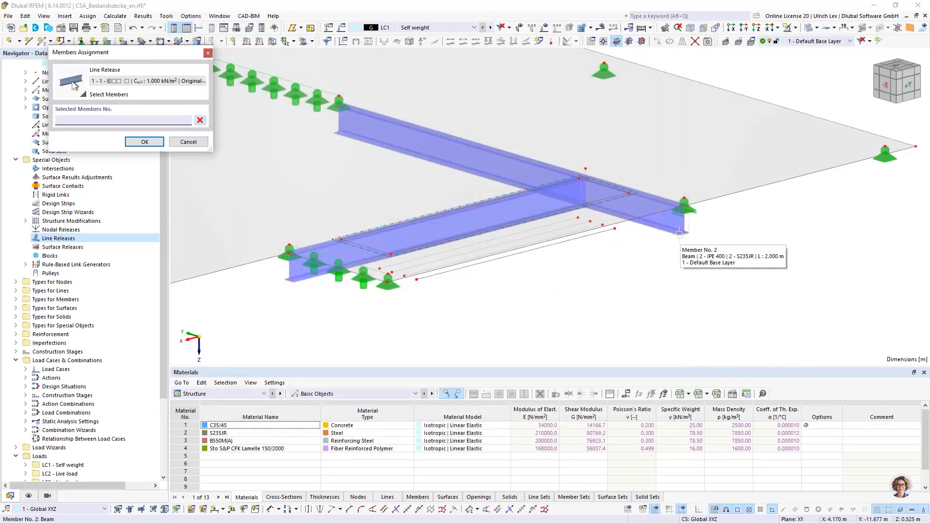
pyautogui.click(680, 228)
pyautogui.click(517, 203)
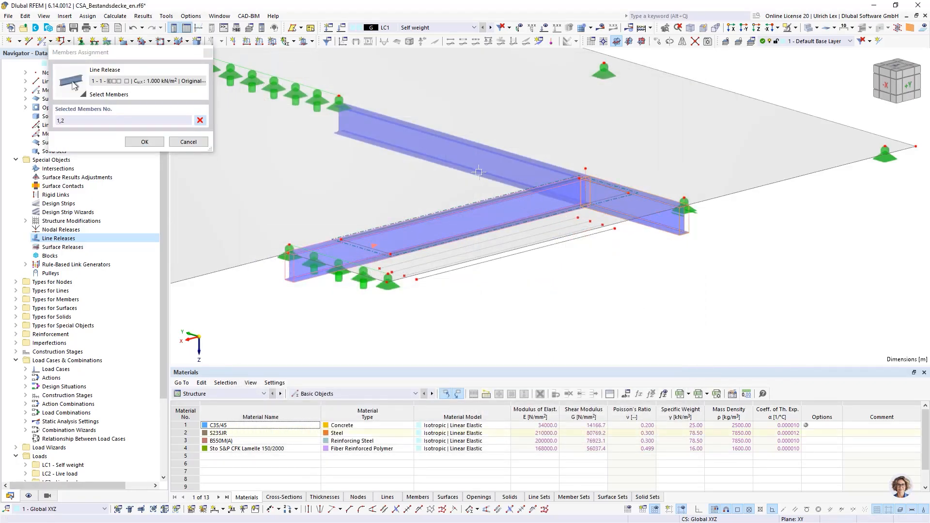
pyautogui.click(477, 173)
pyautogui.click(161, 145)
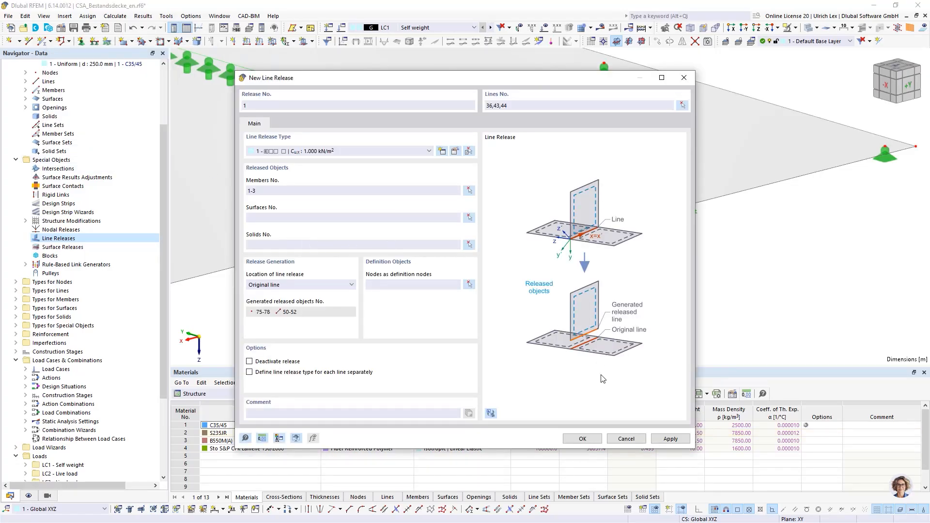
pyautogui.click(591, 443)
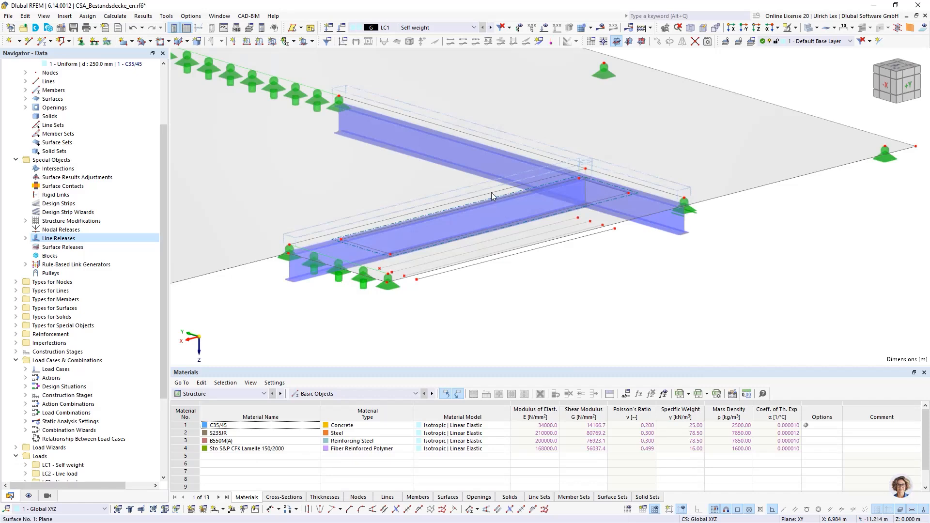
# Examine the line releases along the steel beams and the supported beam end at the slab edge up close
pyautogui.scroll(-3, 494, 197)
pyautogui.scroll(-3, 690, 219)
pyautogui.keyDown('ctrl'); pyautogui.moveTo(746, 233); pyautogui.dragTo(553, 232, button='middle'); pyautogui.keyUp('ctrl')
pyautogui.scroll(3, 598, 195)
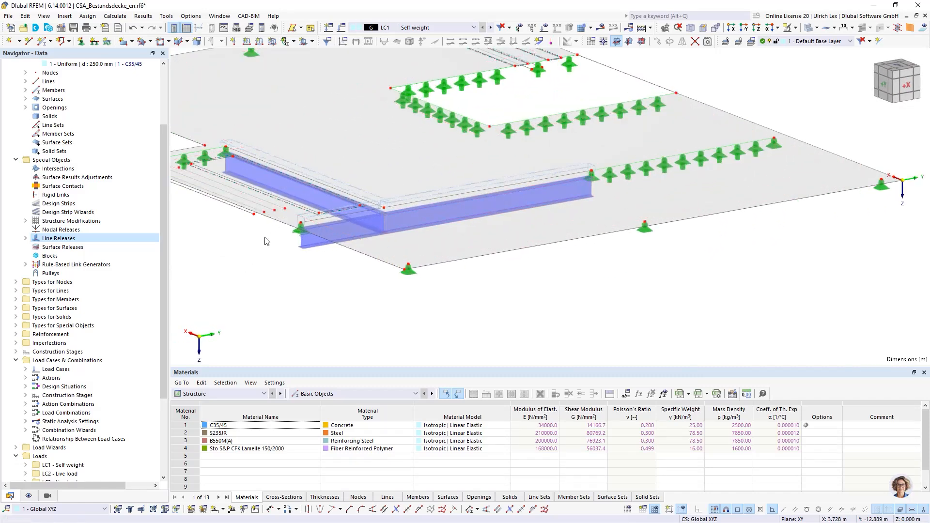
pyautogui.scroll(3, 283, 241)
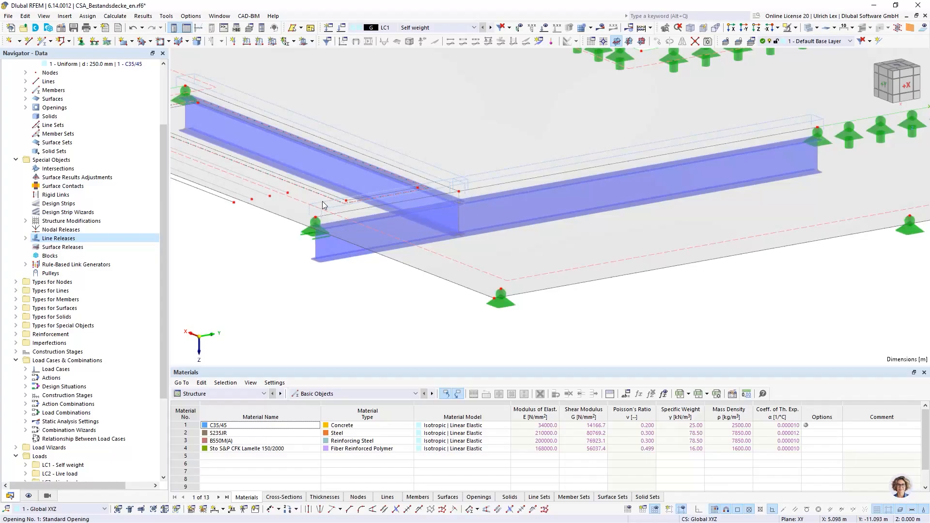
pyautogui.scroll(3, 320, 216)
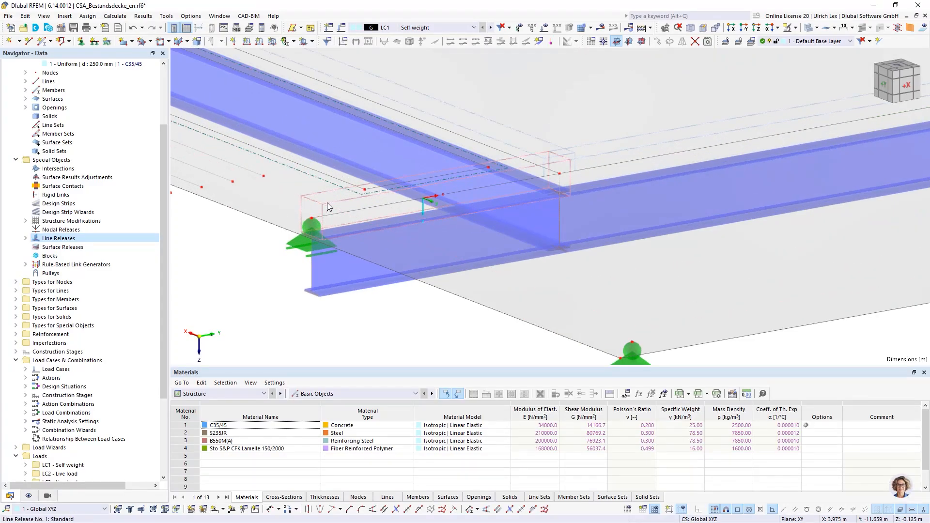
pyautogui.moveTo(335, 215)
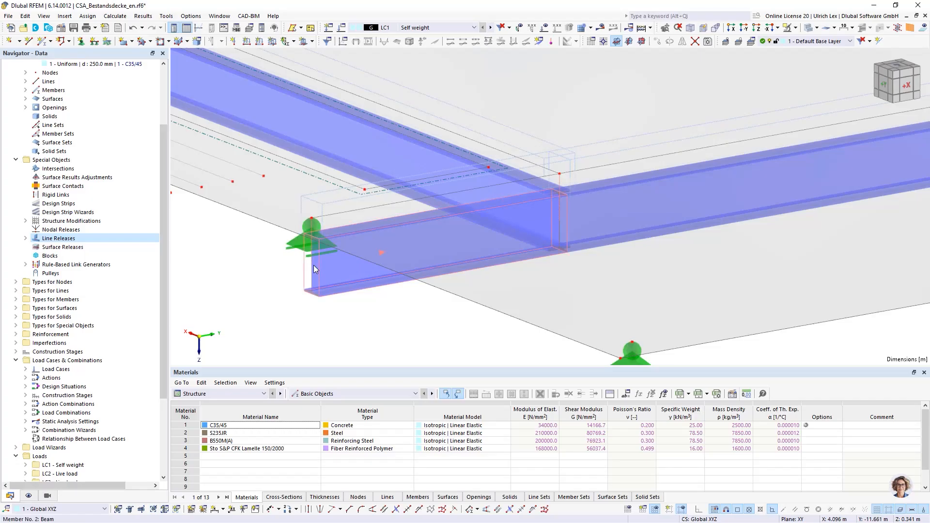
pyautogui.click(311, 219)
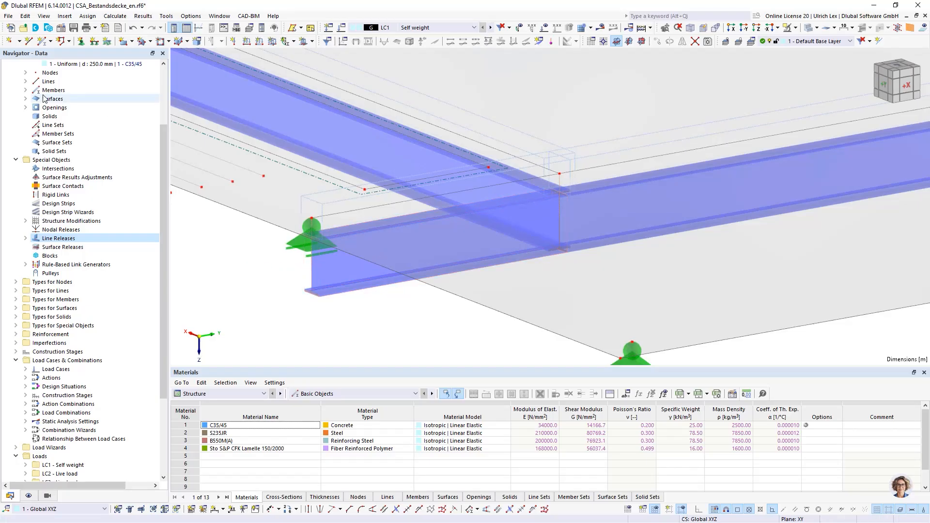
# Assign nodal support 7 (Gelenkig) to node 76, generated by the line release at the supported beam end
pyautogui.click(80, 40)
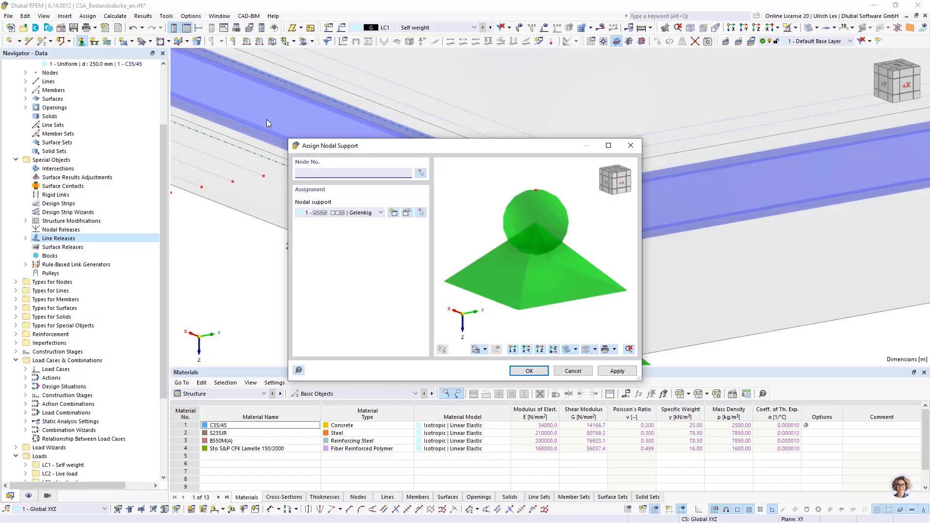
pyautogui.click(381, 213)
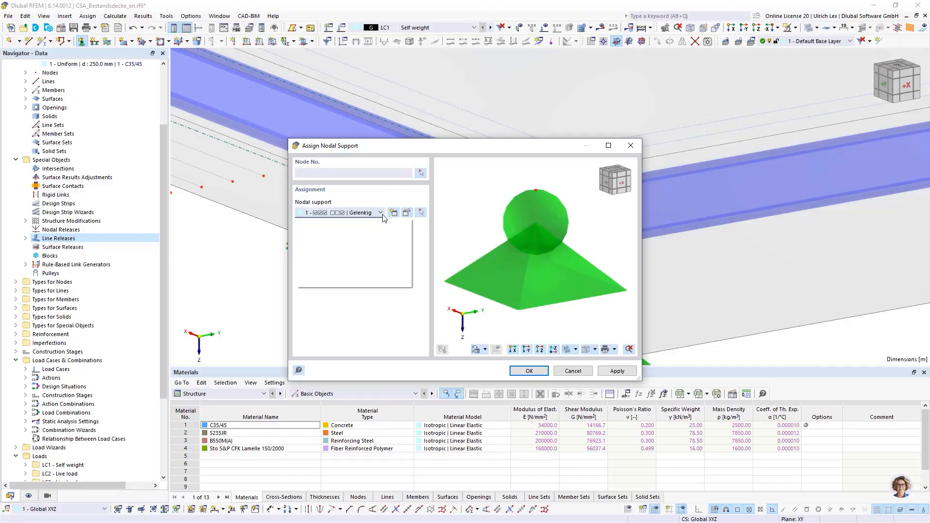
pyautogui.click(381, 276)
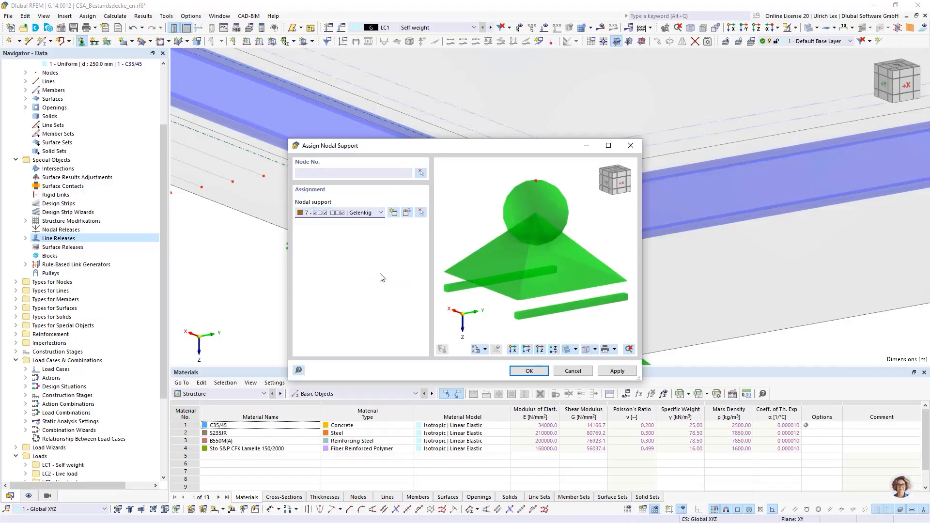
pyautogui.click(525, 372)
pyautogui.click(311, 219)
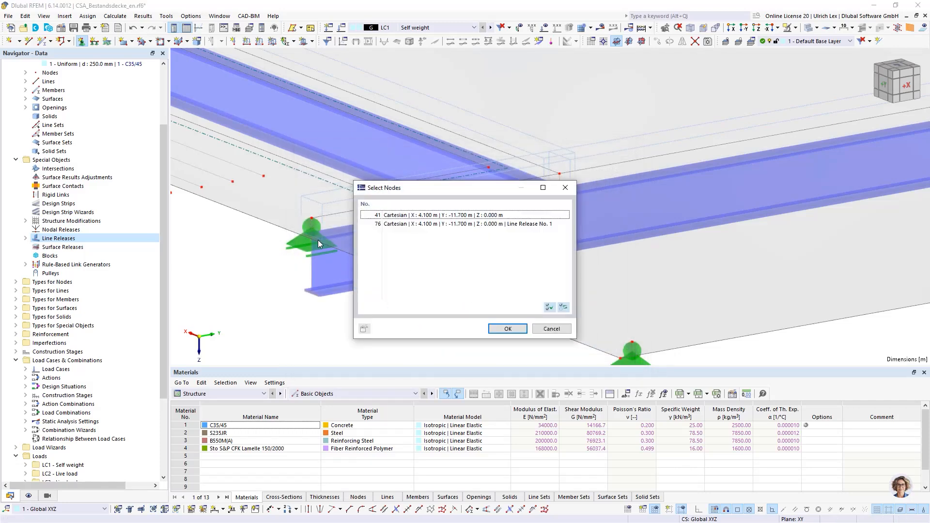
pyautogui.click(389, 225)
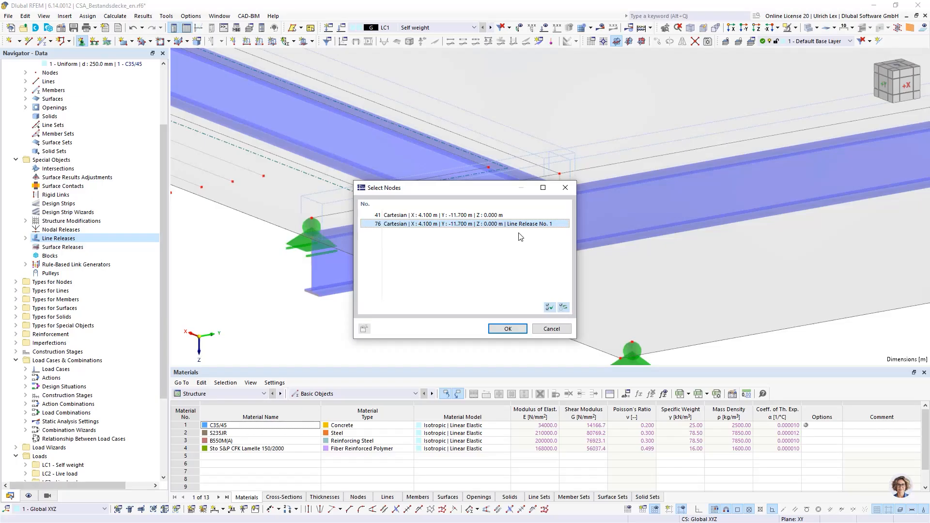
pyautogui.click(508, 329)
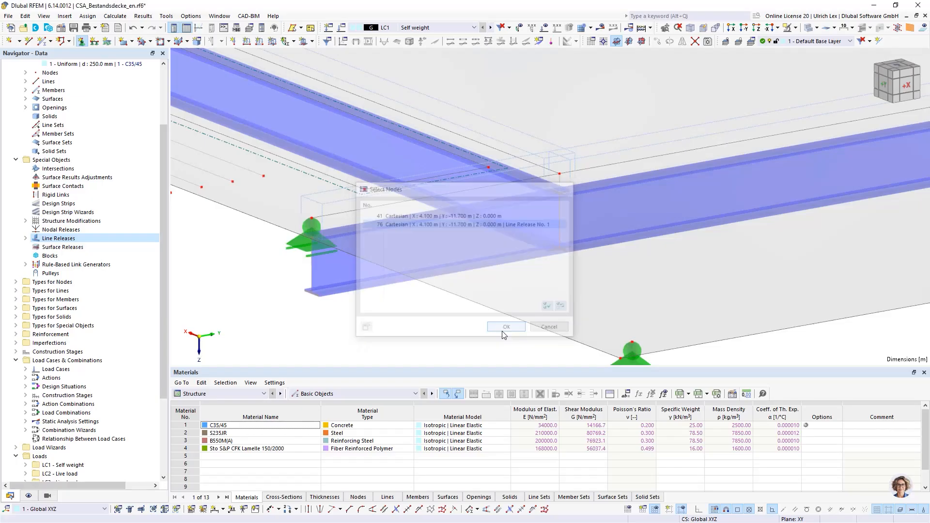
pyautogui.scroll(-2, 427, 254)
pyautogui.scroll(-3, 427, 254)
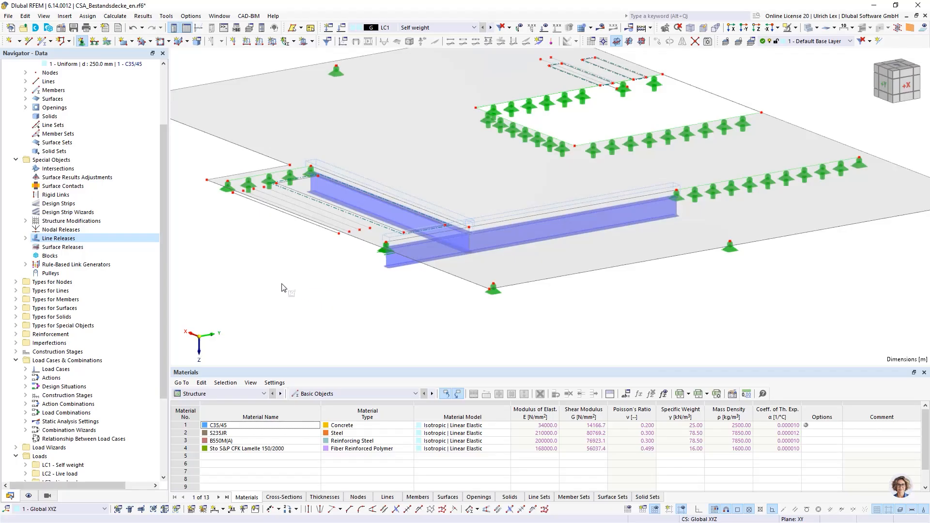
pyautogui.keyDown('ctrl'); pyautogui.moveTo(268, 280); pyautogui.dragTo(332, 295, button='middle'); pyautogui.keyUp('ctrl')
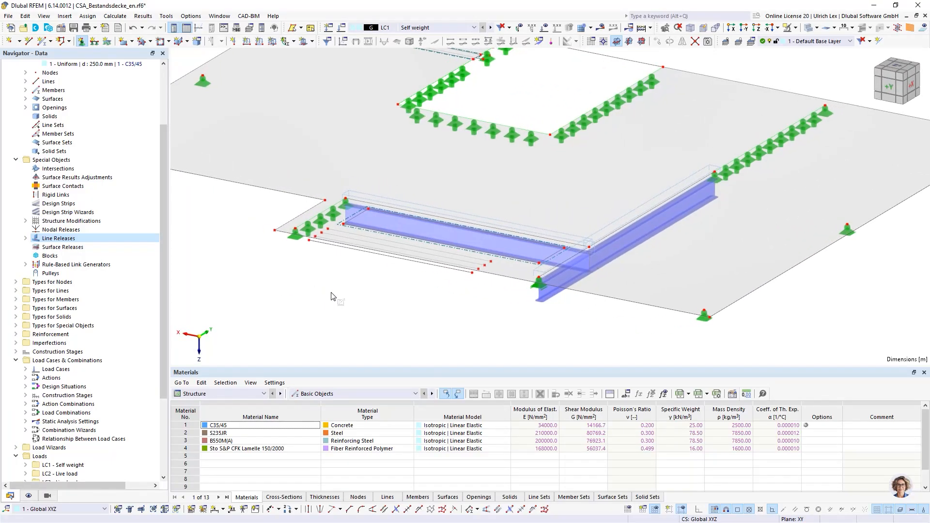
pyautogui.scroll(-3, 601, 253)
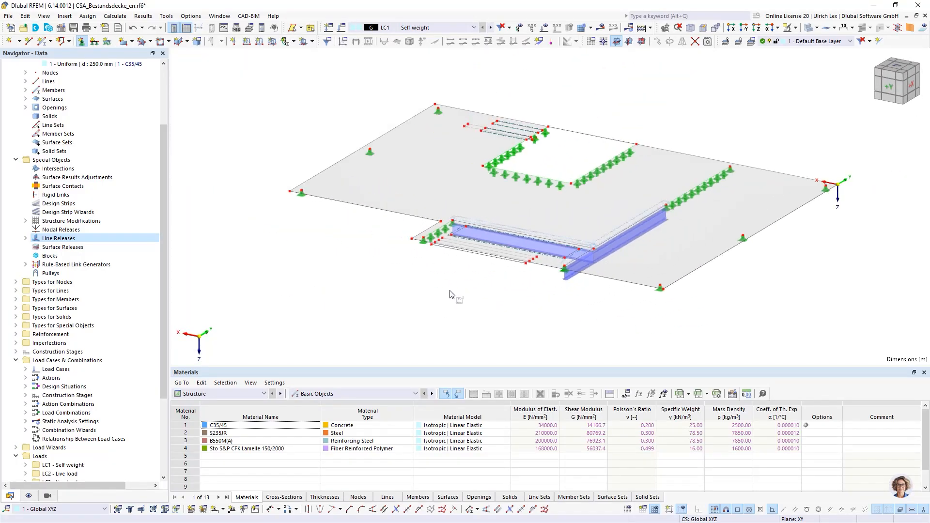
pyautogui.keyDown('ctrl'); pyautogui.moveTo(461, 295); pyautogui.dragTo(725, 214, button='middle'); pyautogui.keyUp('ctrl')
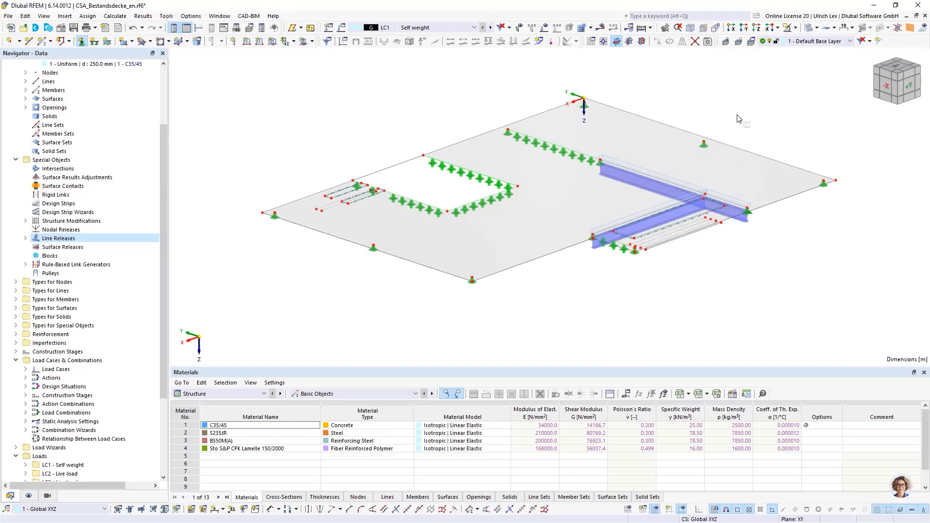
pyautogui.scroll(1, 741, 119)
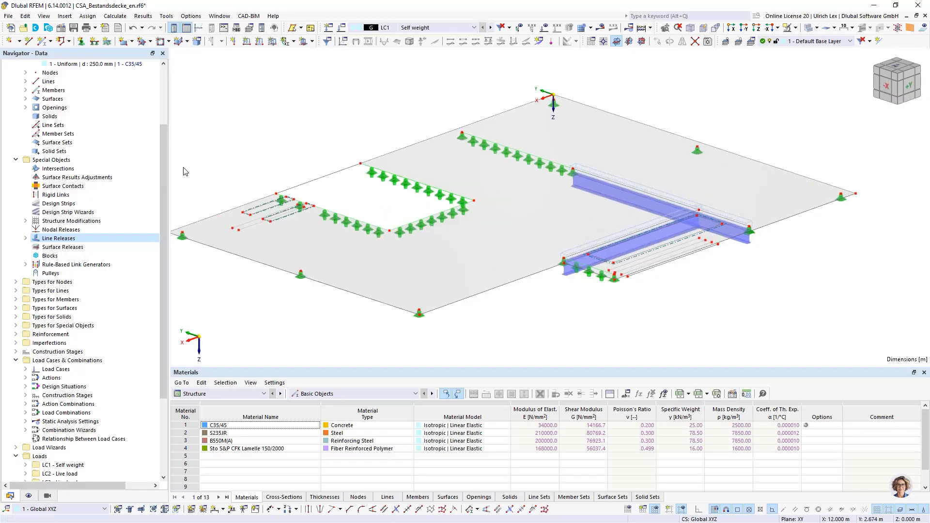
# Open the construction stages for editing and add a second construction stage following CS1
pyautogui.click(16, 352)
pyautogui.rightClick(36, 352)
pyautogui.click(57, 359)
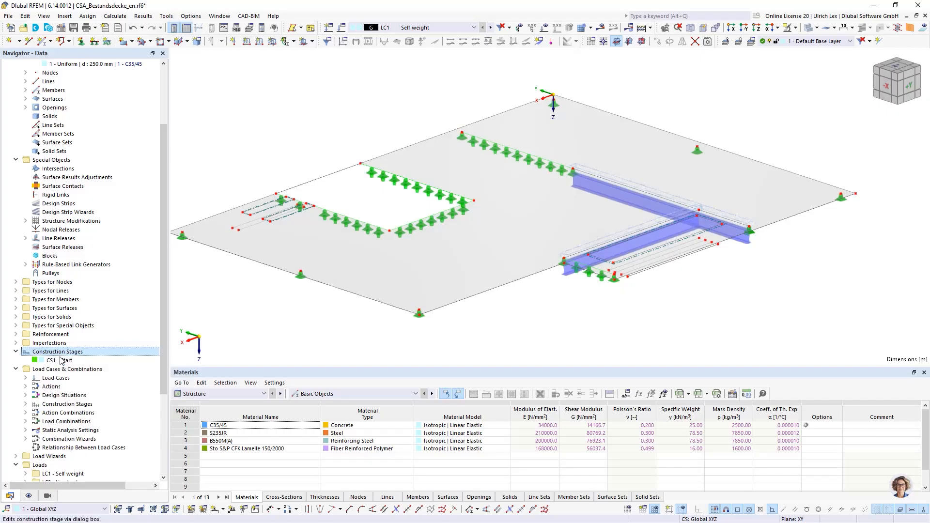
pyautogui.moveTo(243, 89); pyautogui.dragTo(269, 73)
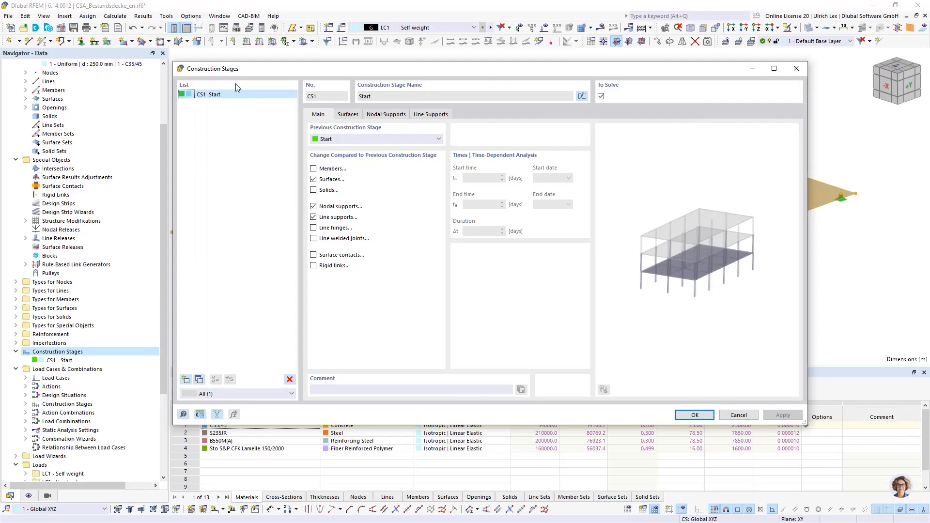
pyautogui.click(186, 380)
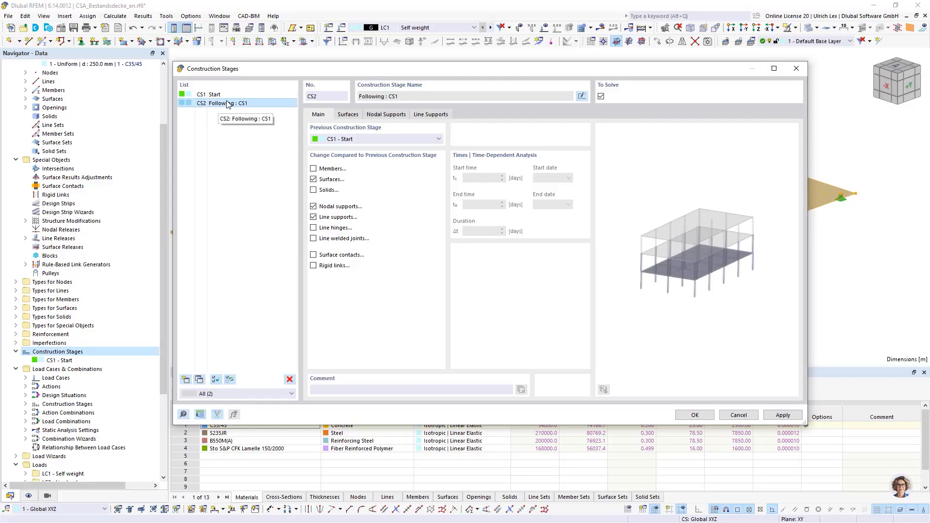
# Try Start as the previous construction stage of CS2 and set it back to CS1 - Start
pyautogui.click(383, 139)
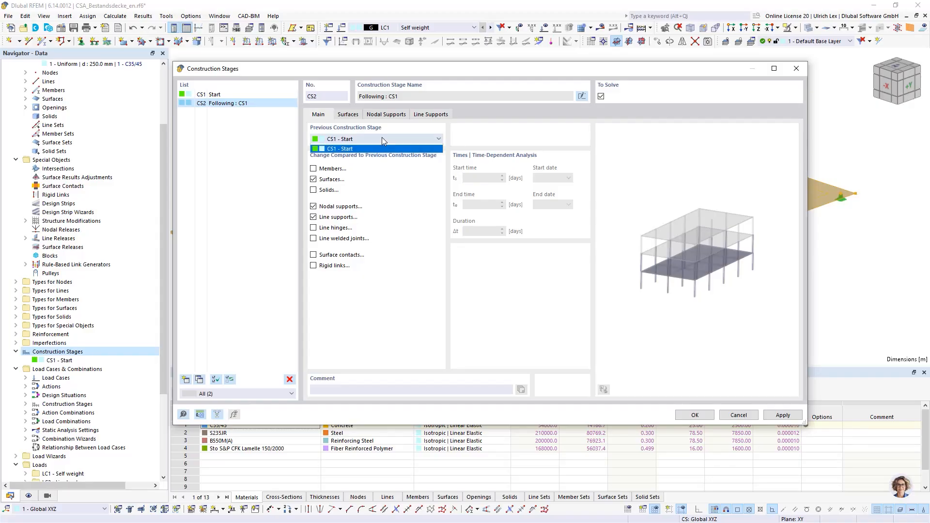
pyautogui.click(334, 141)
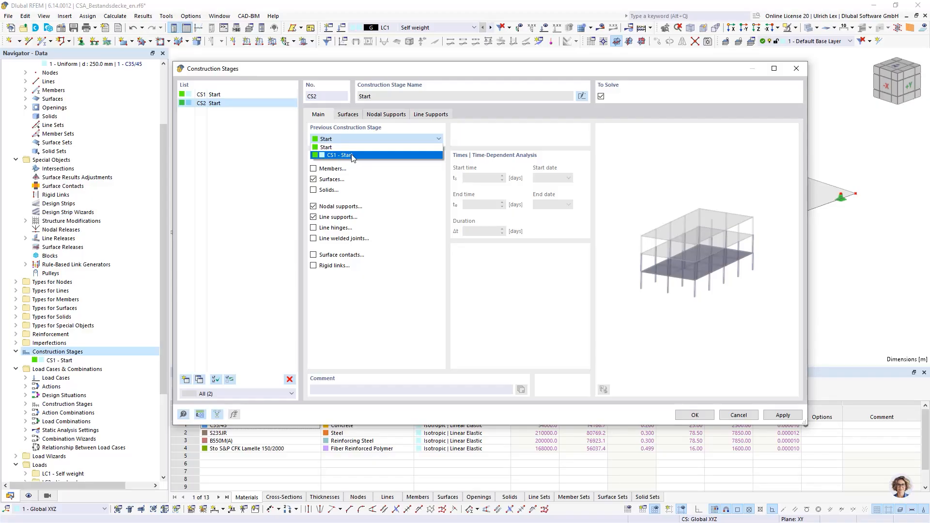
pyautogui.click(353, 156)
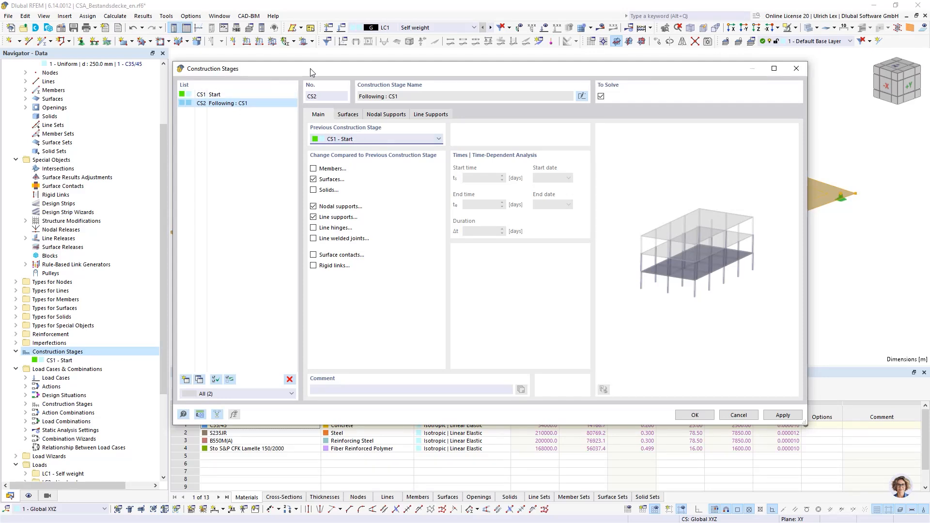
pyautogui.moveTo(317, 77); pyautogui.dragTo(303, 229)
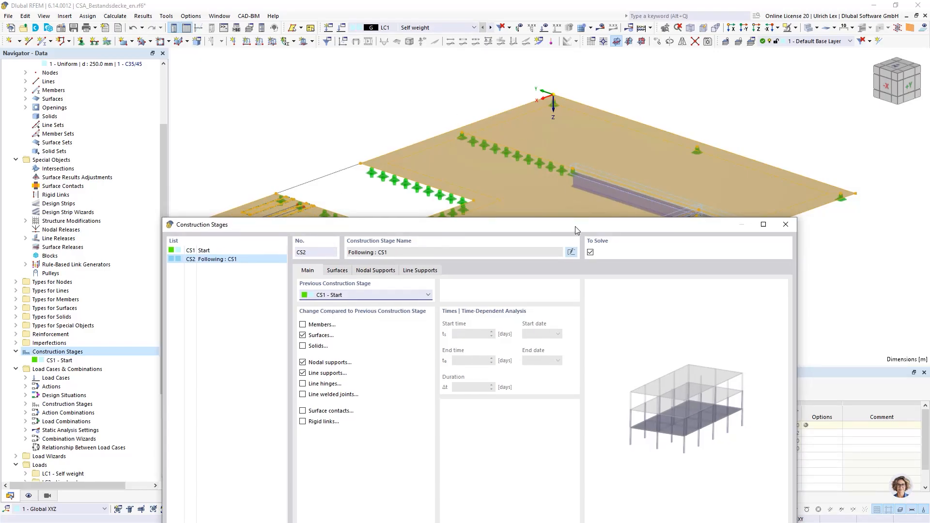
pyautogui.moveTo(575, 226); pyautogui.dragTo(622, 238)
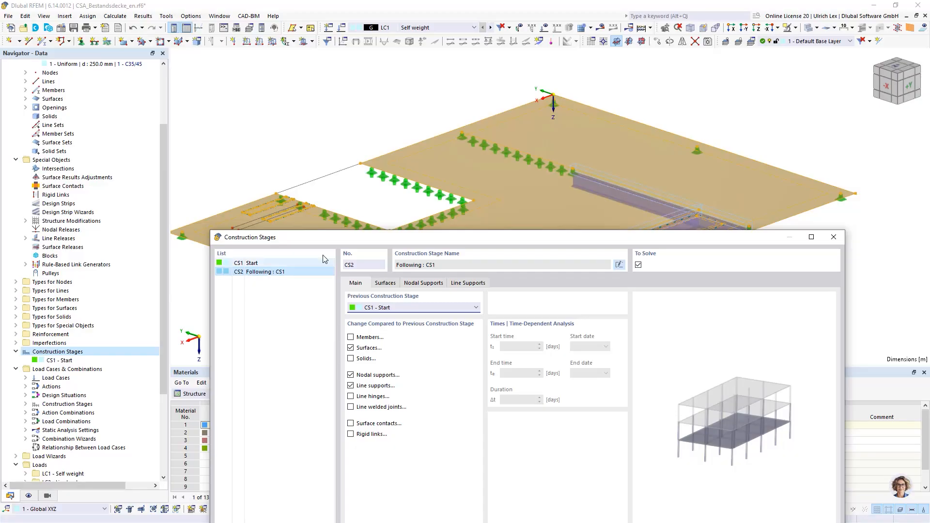
pyautogui.moveTo(409, 238); pyautogui.dragTo(417, 95)
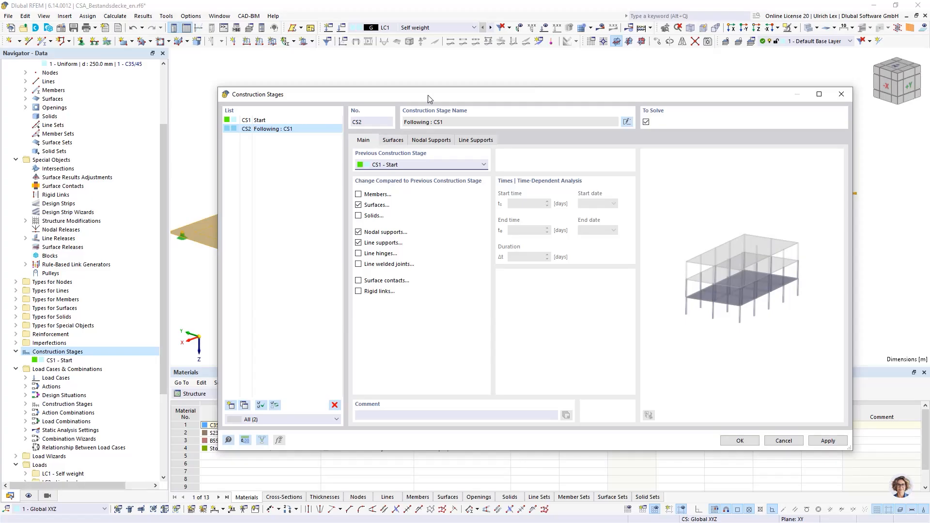
pyautogui.moveTo(428, 95); pyautogui.dragTo(423, 70)
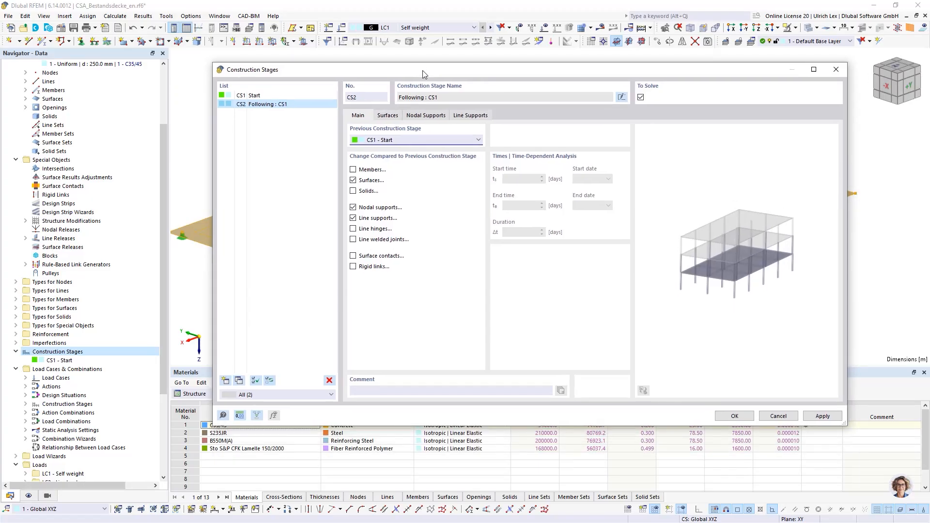
# Enable member changes for construction stage CS2 and add the steel beam members 1-3 picked in the model
pyautogui.click(355, 171)
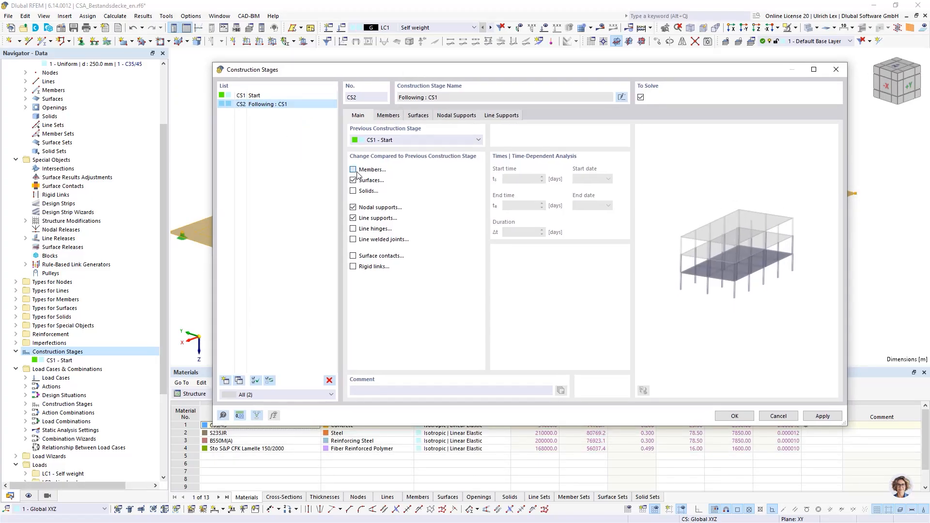
pyautogui.click(354, 172)
pyautogui.click(390, 116)
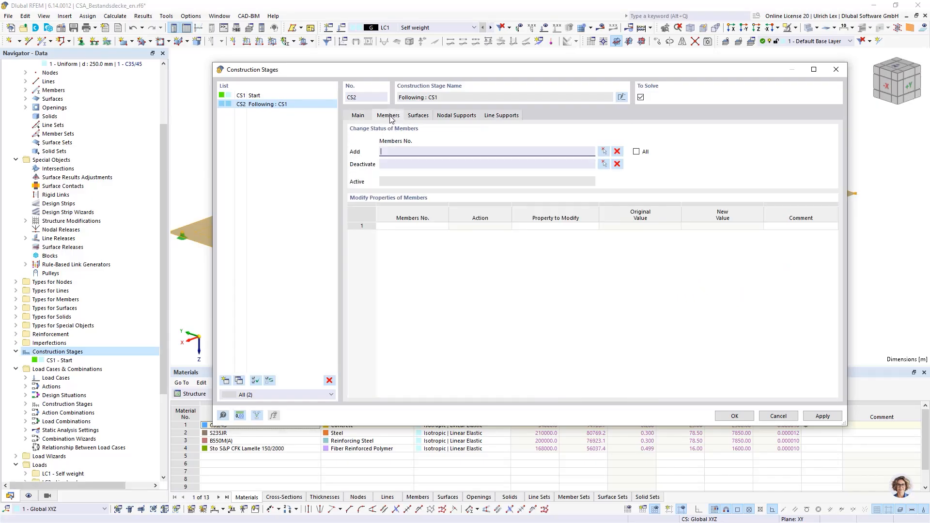
pyautogui.click(604, 151)
pyautogui.click(637, 242)
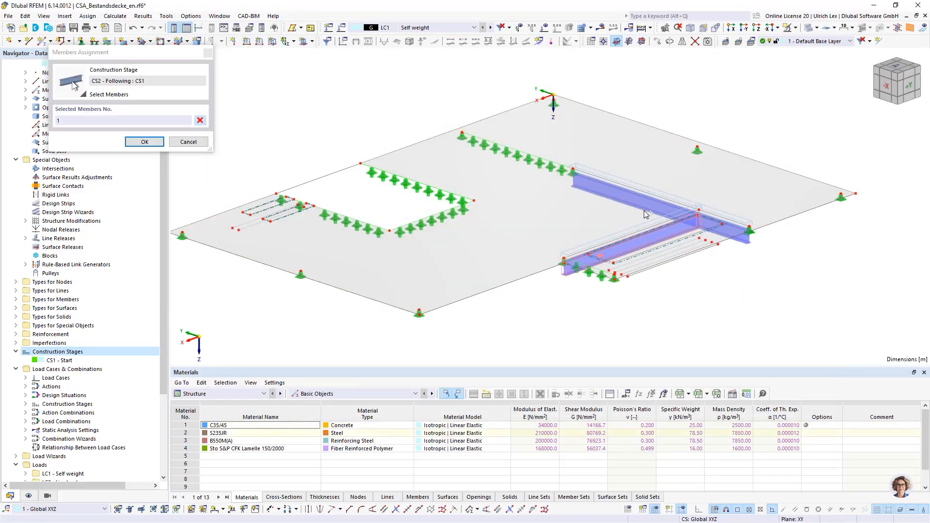
pyautogui.click(644, 206)
pyautogui.click(727, 235)
pyautogui.click(145, 142)
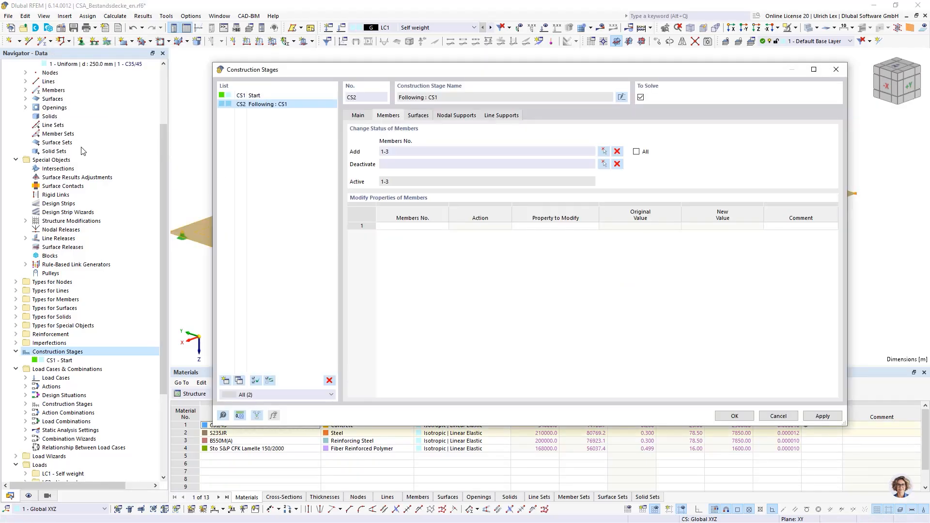
# Deactivate surfaces 2-4, the small strip surfaces beside the steel beams and near the slab recess, in construction stage CS2
pyautogui.click(367, 119)
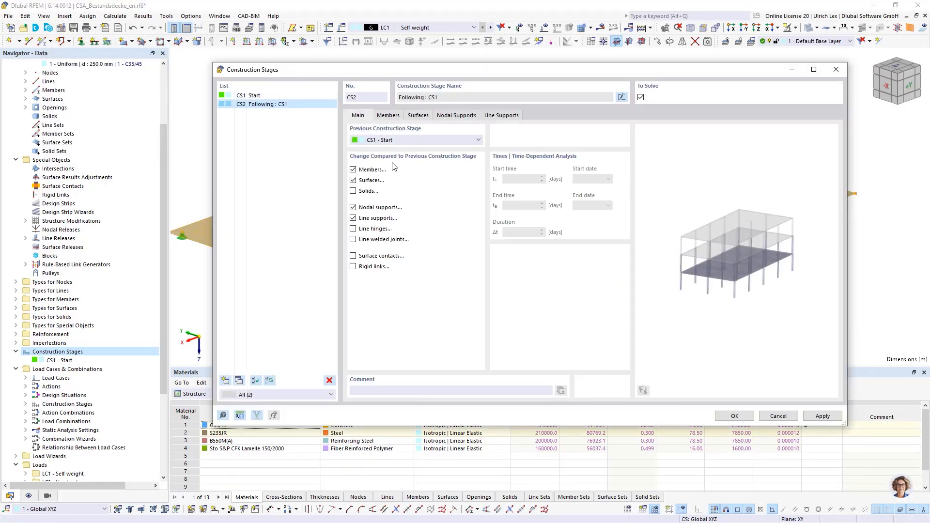
pyautogui.click(353, 180)
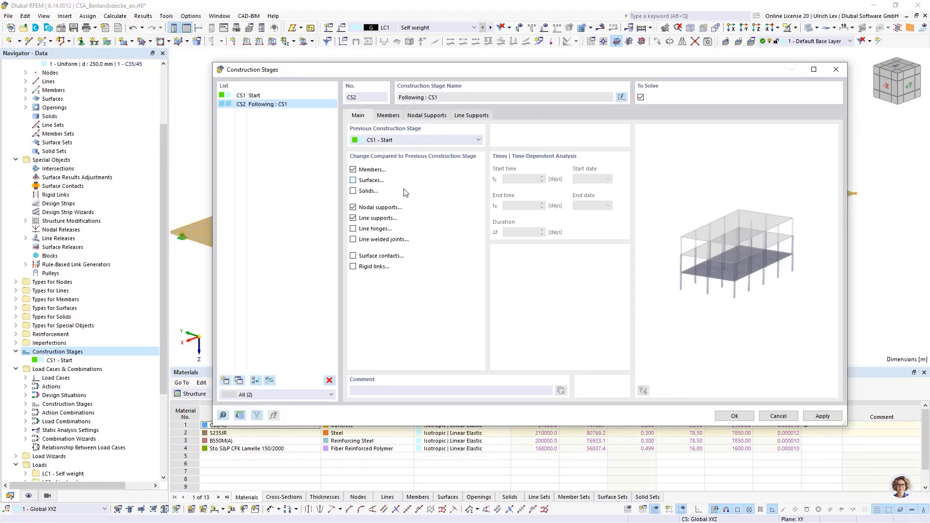
pyautogui.click(353, 180)
pyautogui.click(417, 115)
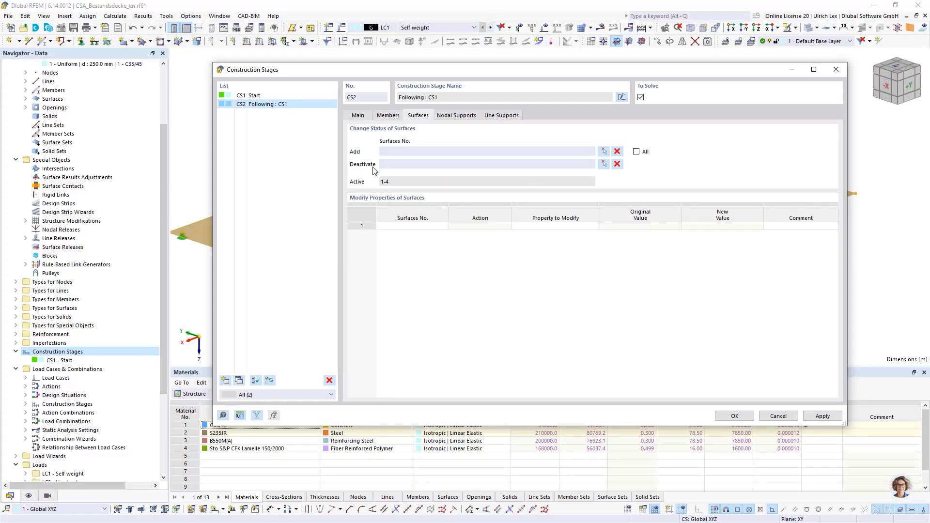
pyautogui.click(603, 165)
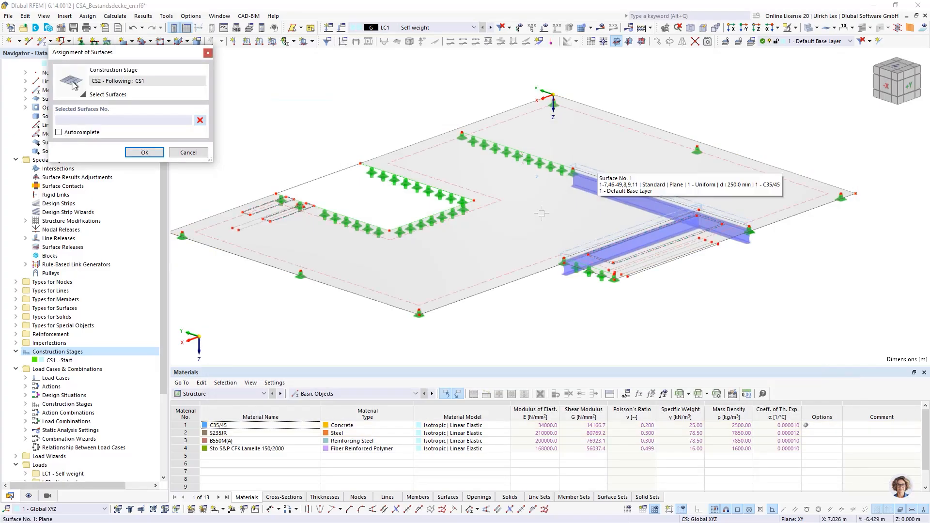
pyautogui.scroll(3, 606, 240)
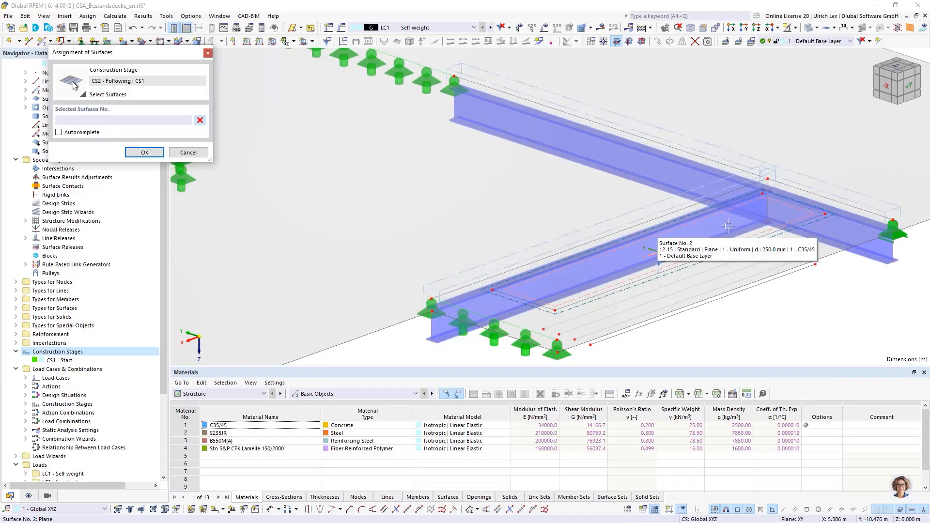
pyautogui.click(633, 249)
pyautogui.scroll(-5, 633, 250)
pyautogui.scroll(5, 301, 202)
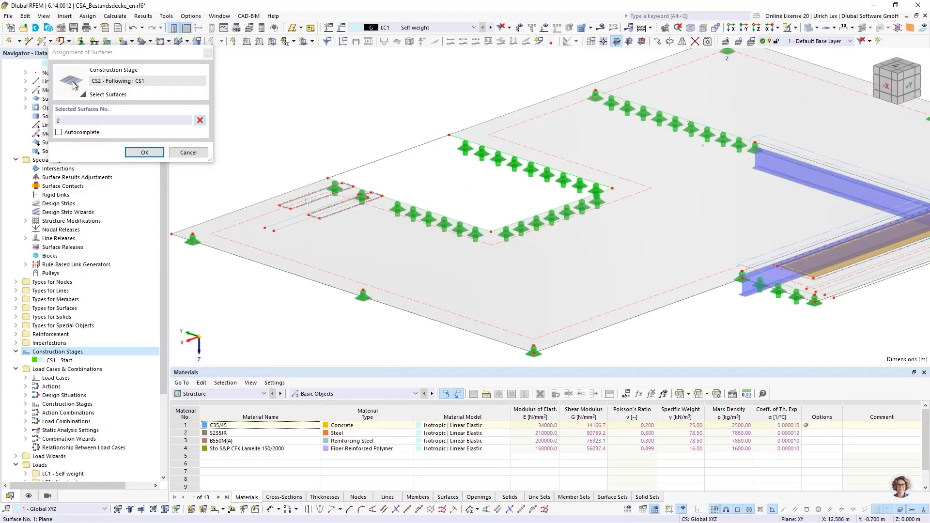
pyautogui.click(295, 202)
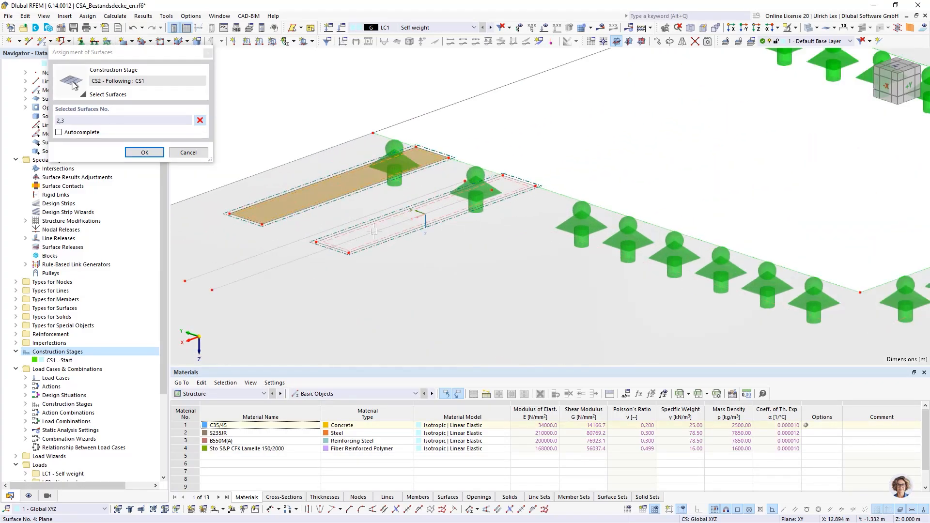
pyautogui.click(422, 218)
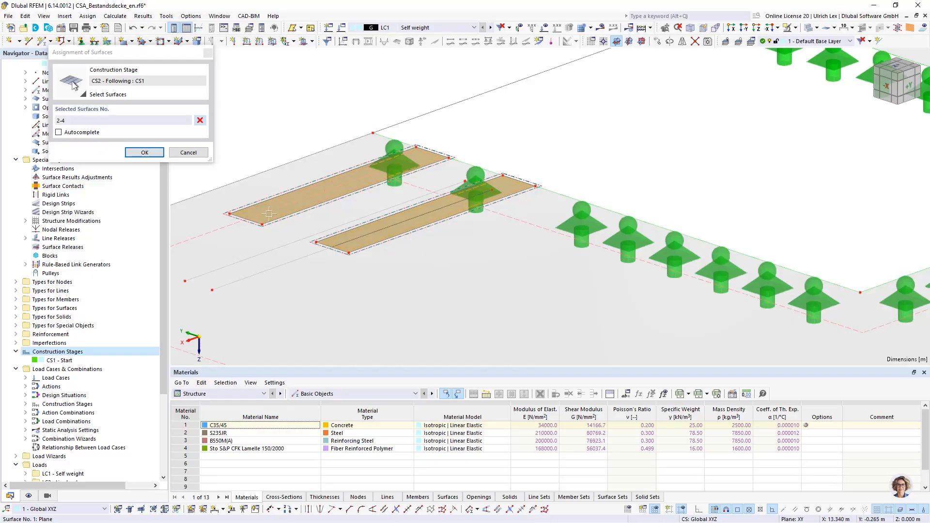
pyautogui.click(145, 153)
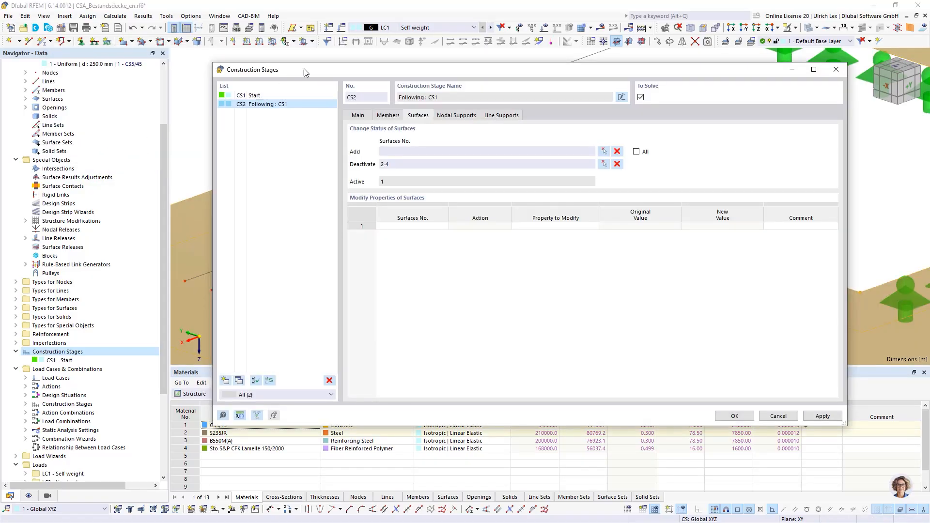
# Compare the nodal supports of CS1 and CS2, and add the support at node 76 on the beam end to CS2
pyautogui.click(460, 116)
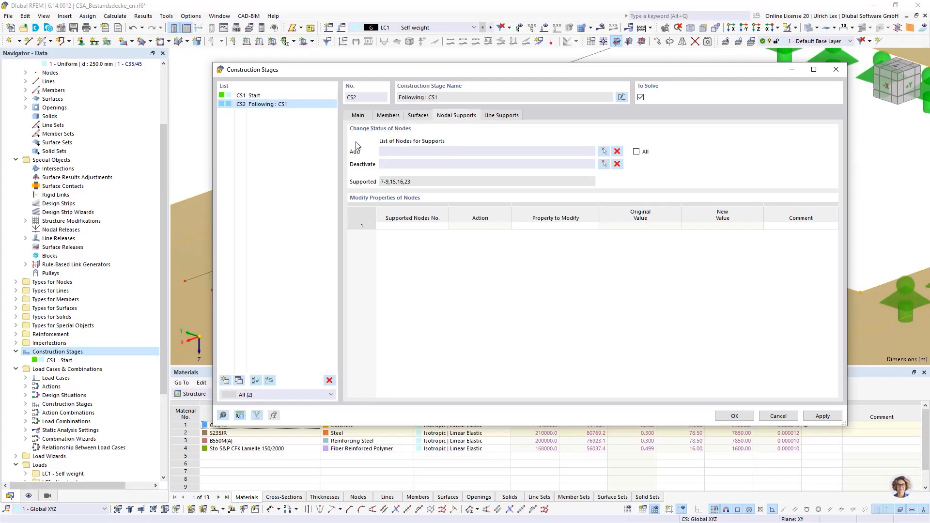
pyautogui.press('Up')
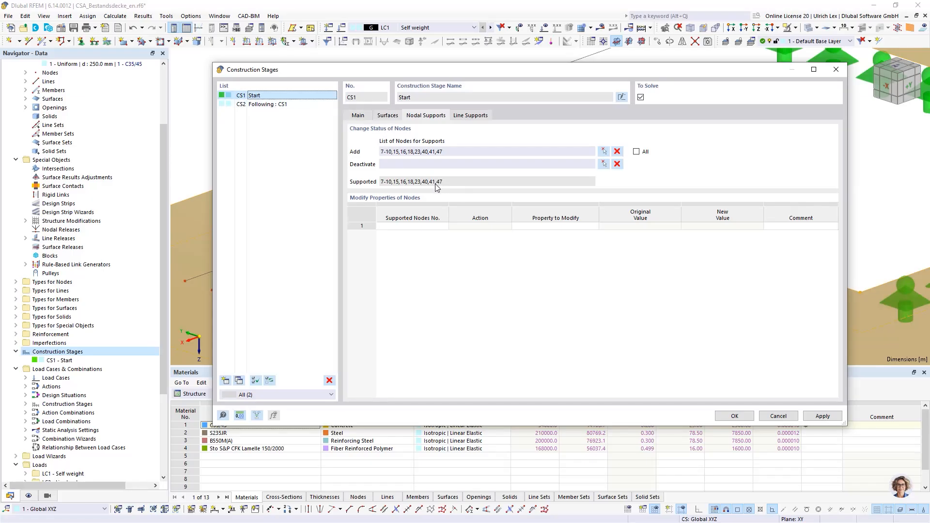
pyautogui.click(279, 107)
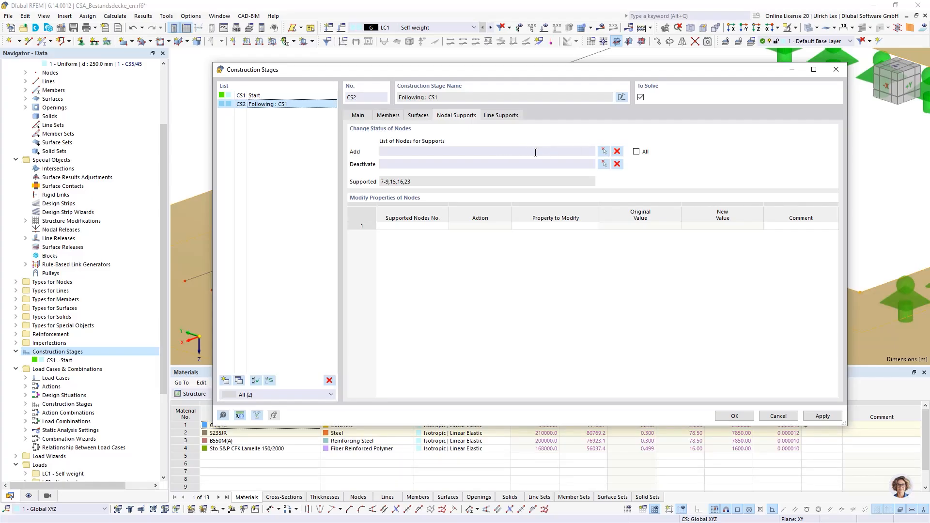
pyautogui.click(603, 151)
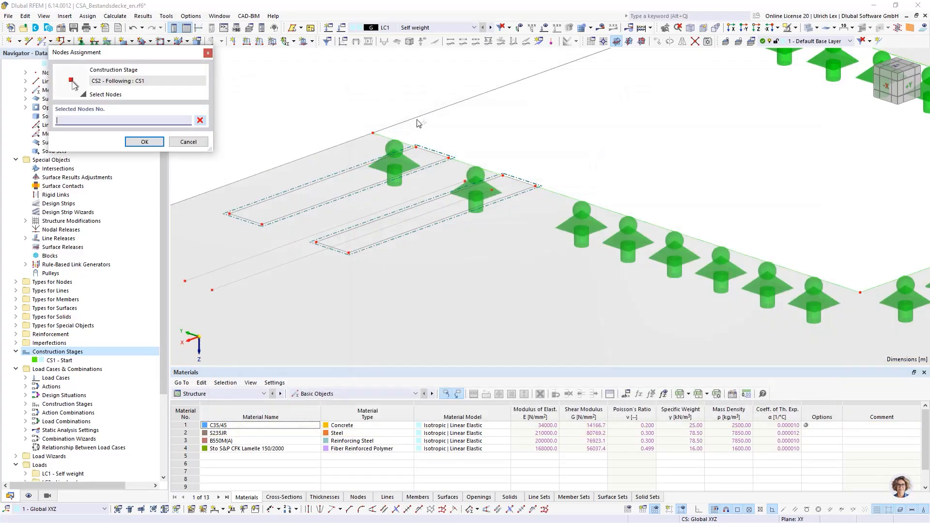
pyautogui.scroll(-3, 494, 123)
pyautogui.scroll(3, 643, 153)
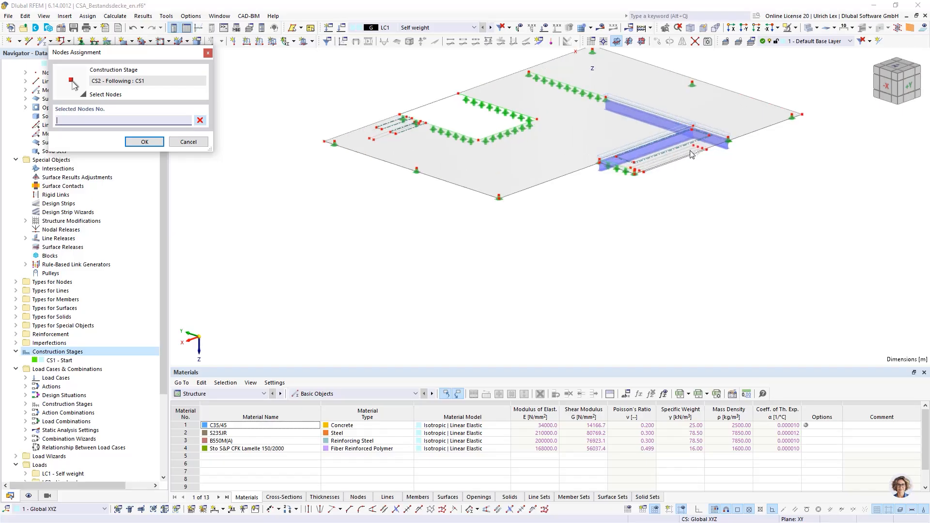
pyautogui.scroll(4, 751, 158)
pyautogui.scroll(3, 818, 107)
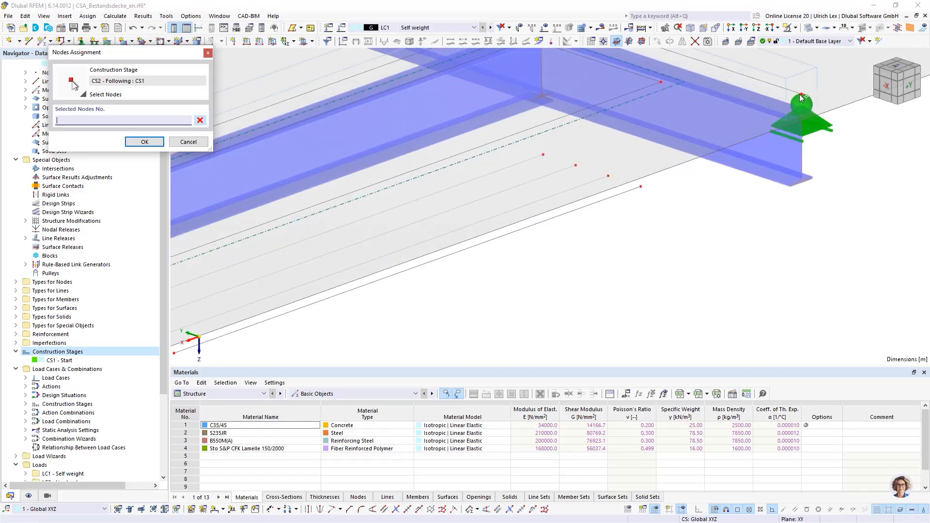
pyautogui.click(800, 94)
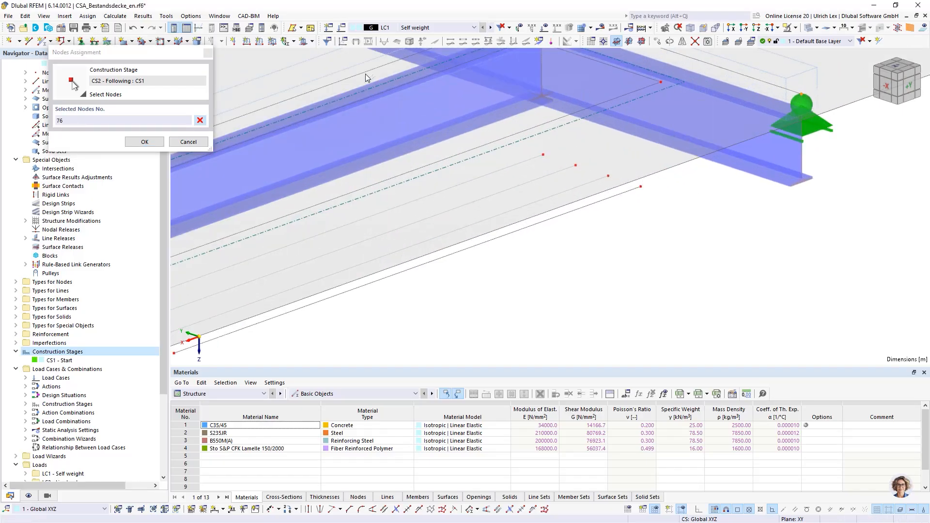
pyautogui.click(145, 141)
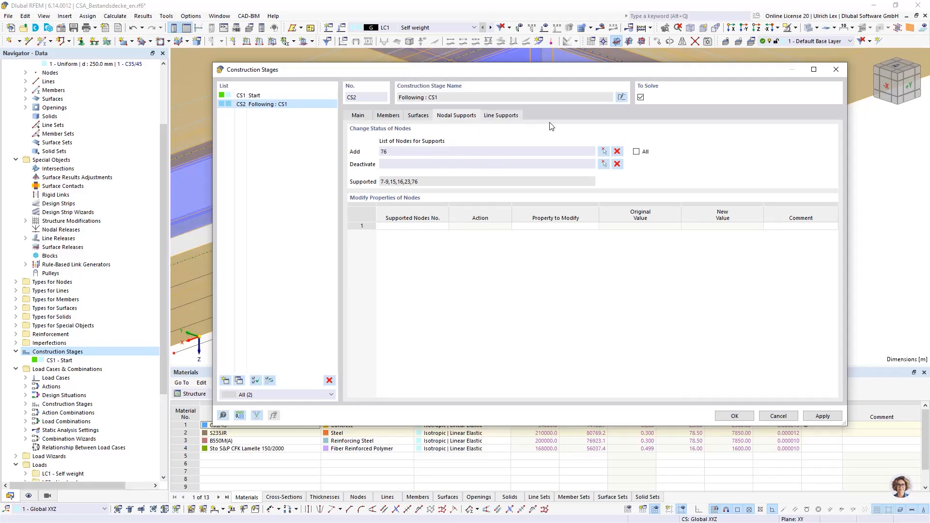
# Deactivate the nodal supports at nodes 10, 18, 40, 41 and 47 in construction stage CS2
pyautogui.click(604, 164)
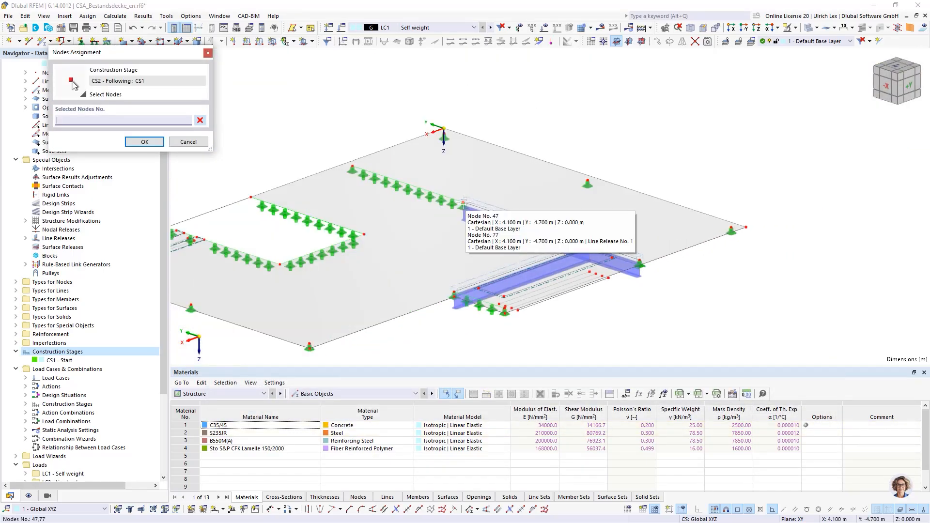
pyautogui.click(466, 207)
pyautogui.click(353, 167)
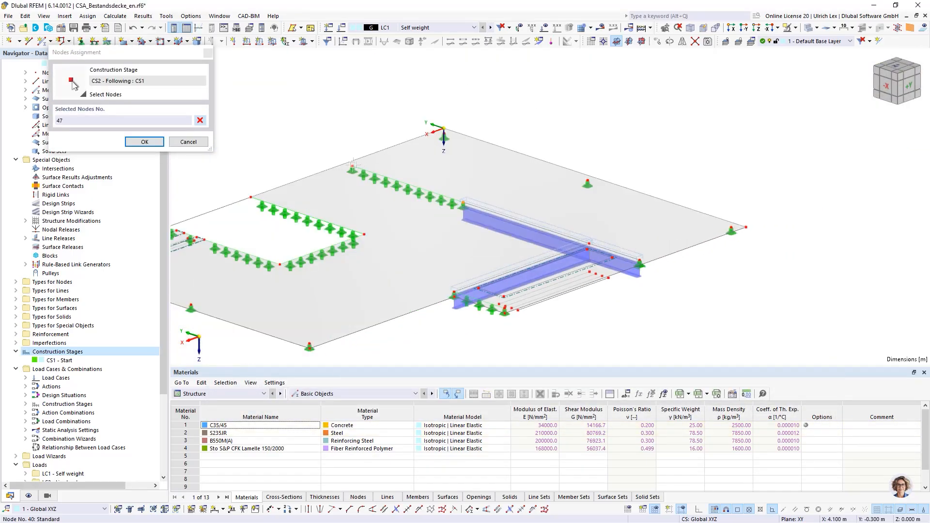
pyautogui.scroll(-3, 507, 145)
pyautogui.scroll(6, 506, 213)
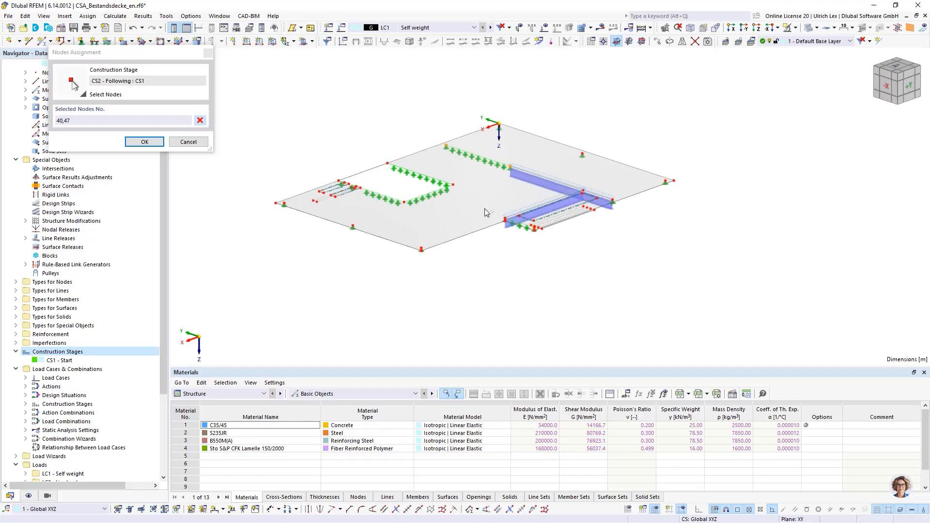
pyautogui.click(397, 174)
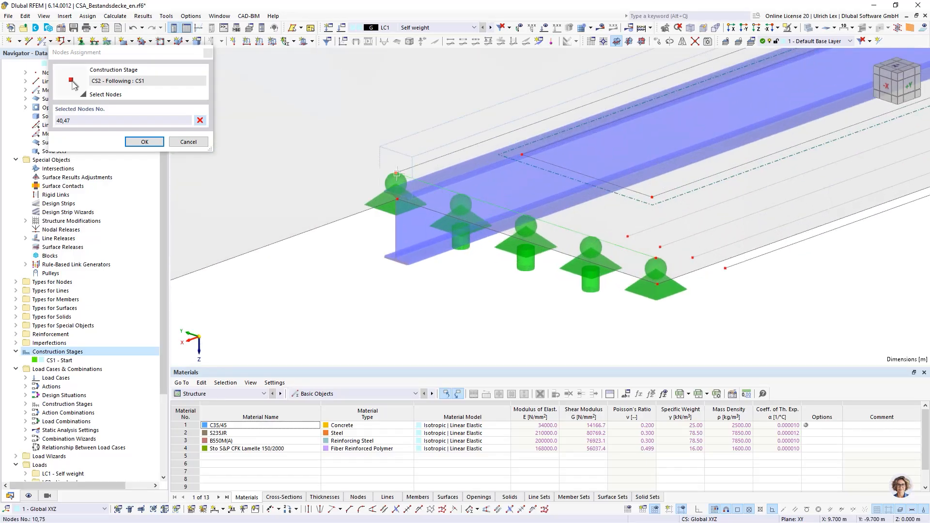
pyautogui.click(655, 260)
pyautogui.scroll(-3, 499, 300)
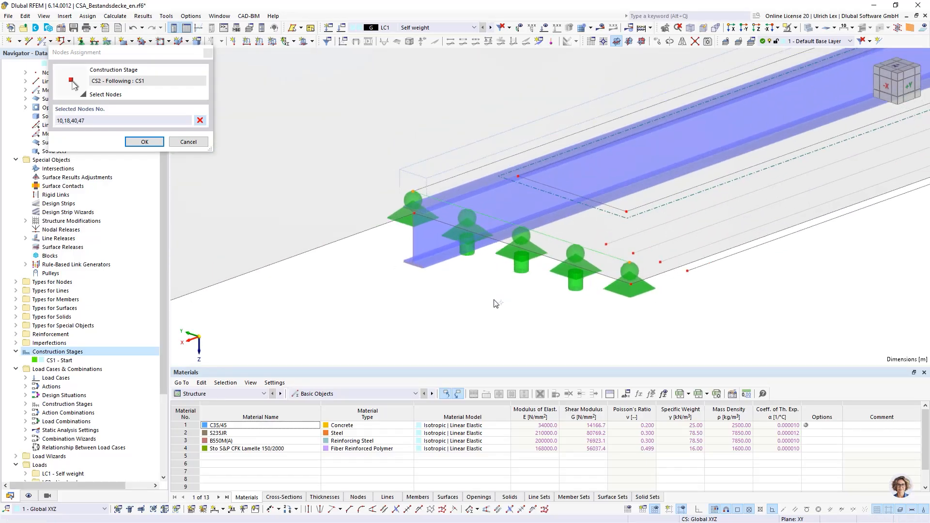
pyautogui.scroll(5, 771, 210)
pyautogui.scroll(2, 771, 210)
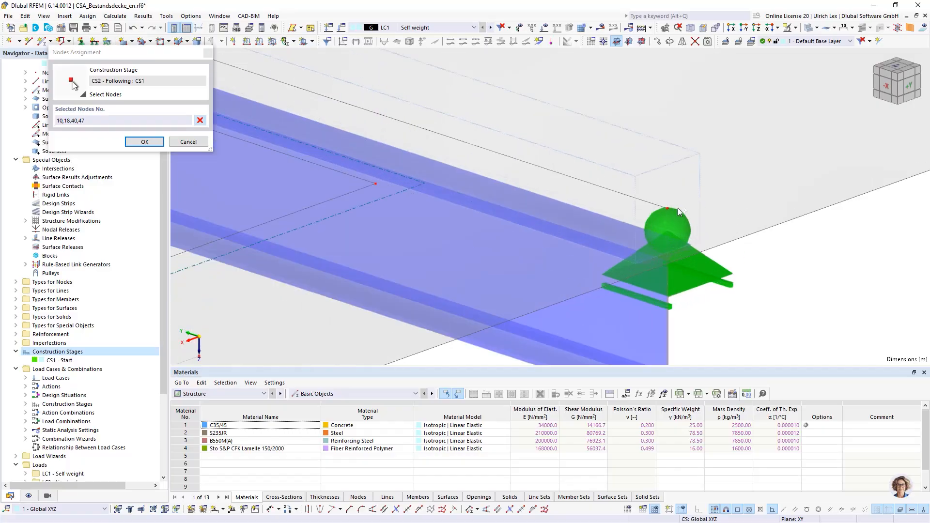
pyautogui.click(667, 208)
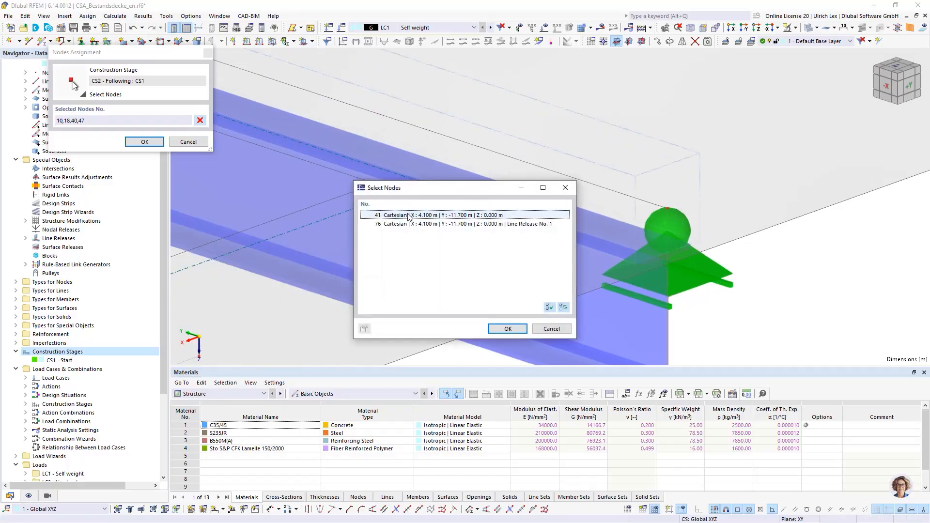
pyautogui.click(508, 329)
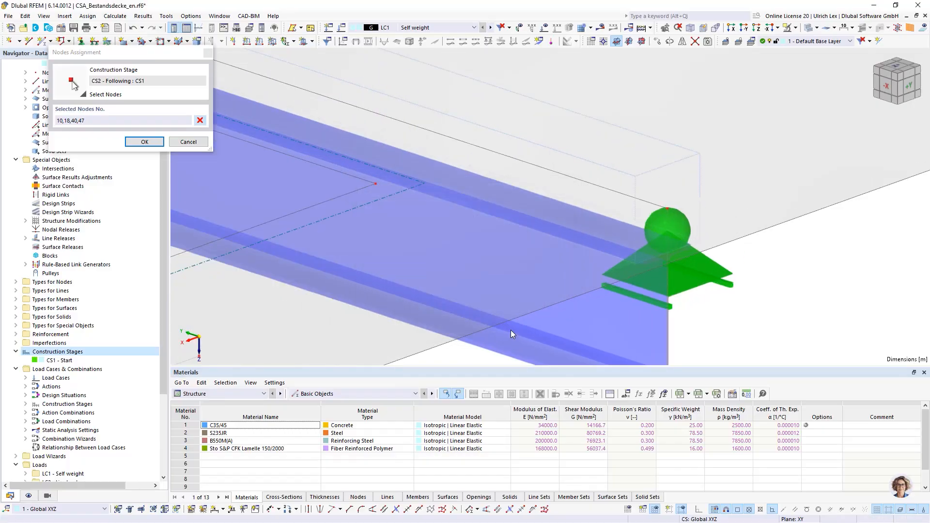
pyautogui.click(132, 142)
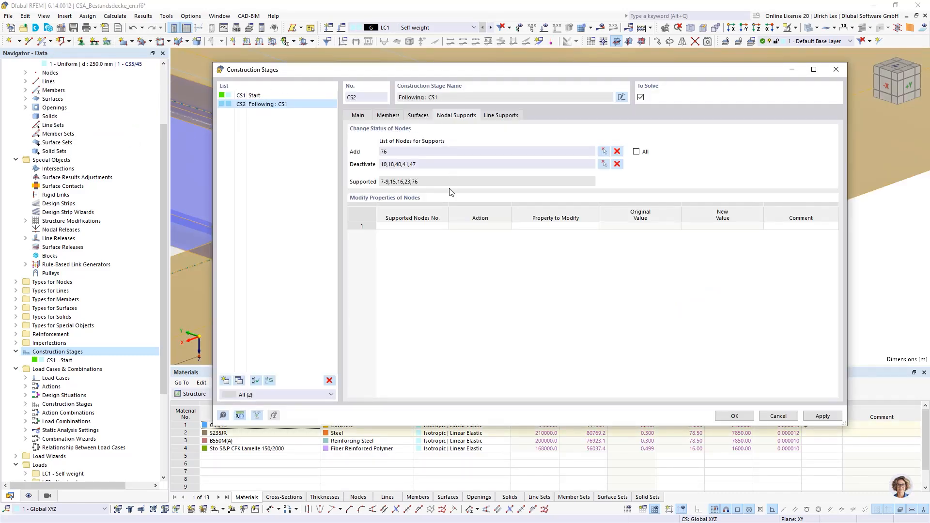
# Add the line supports on lines 41 and 42, at the two steel beam ends, to construction stage CS2 and save the stage definitions
pyautogui.click(509, 116)
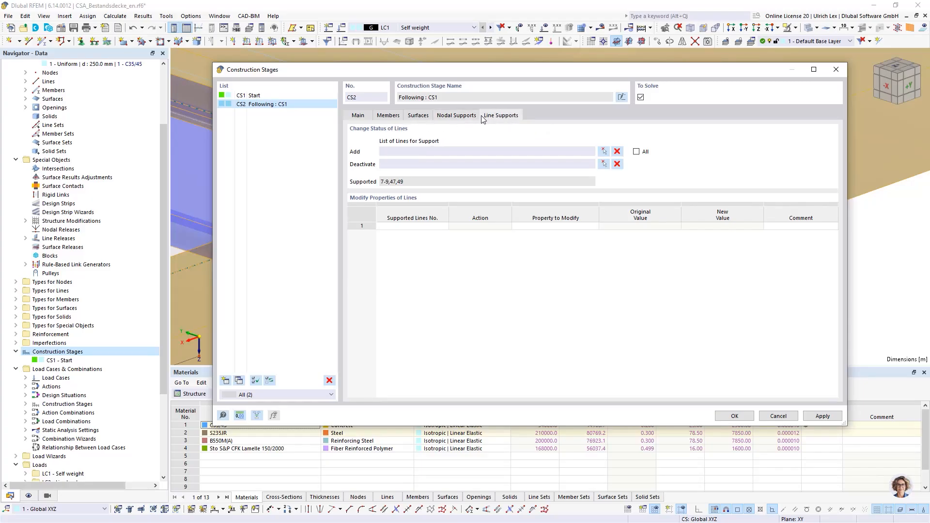
pyautogui.click(604, 153)
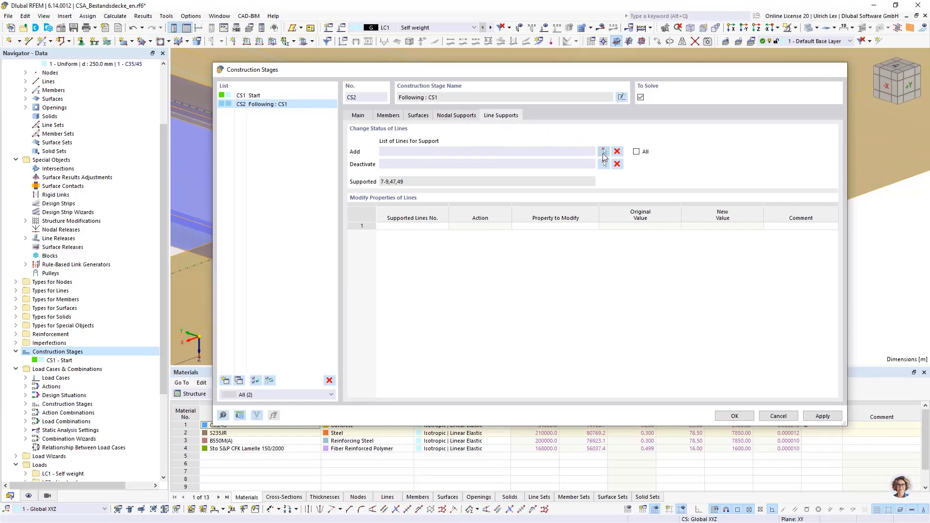
pyautogui.scroll(5, 538, 295)
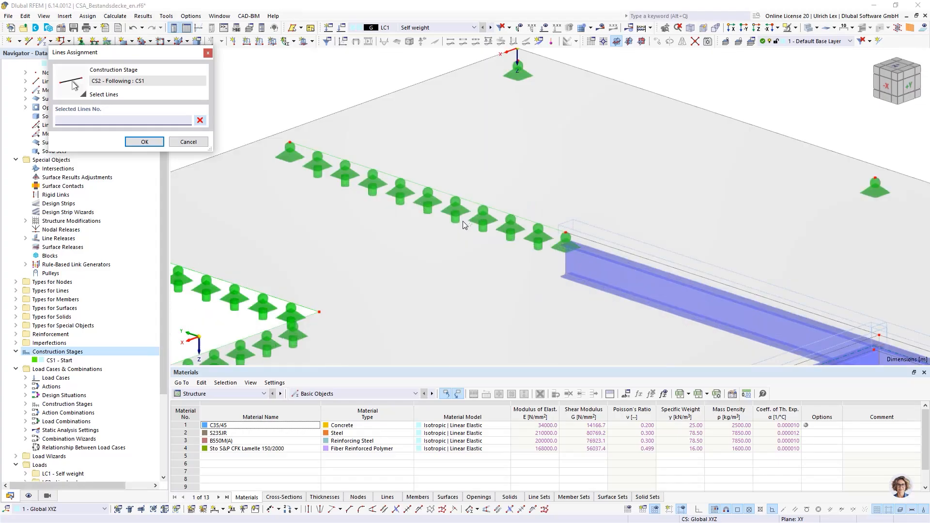
pyautogui.click(474, 206)
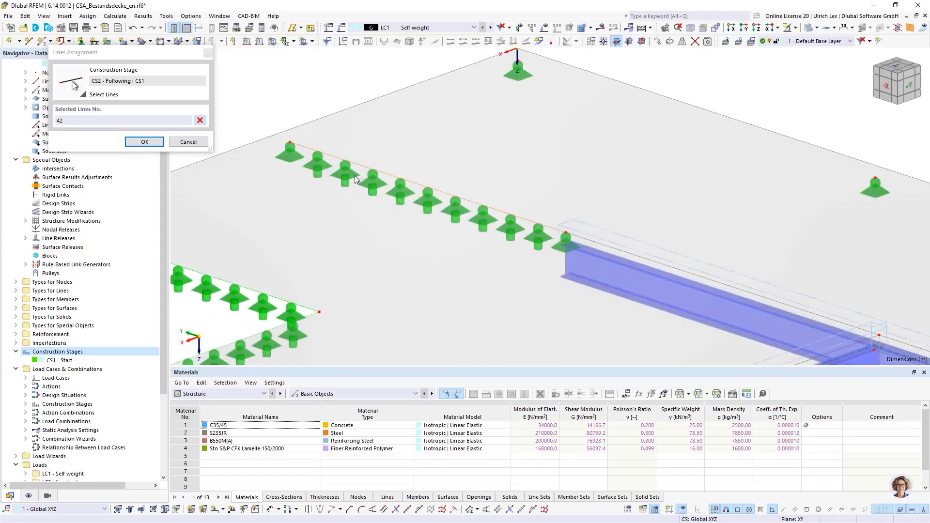
pyautogui.scroll(-3, 595, 188)
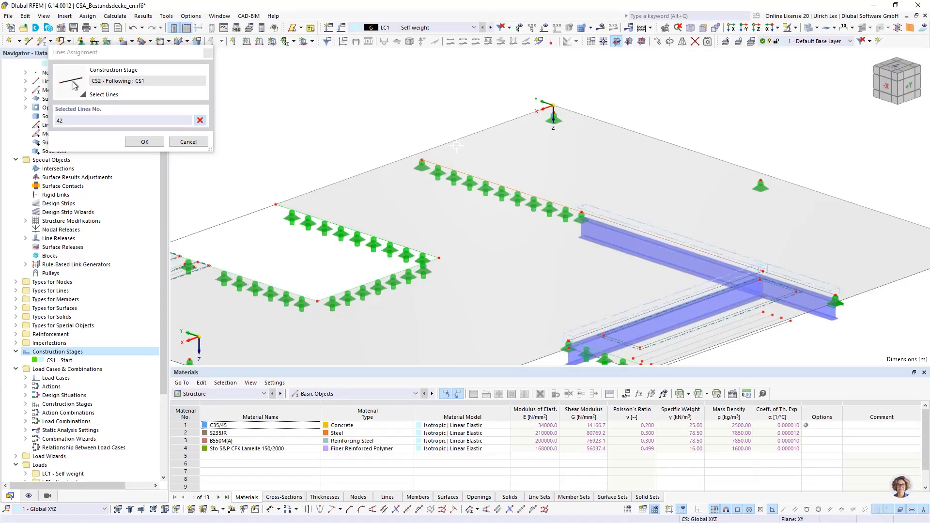
pyautogui.scroll(5, 541, 173)
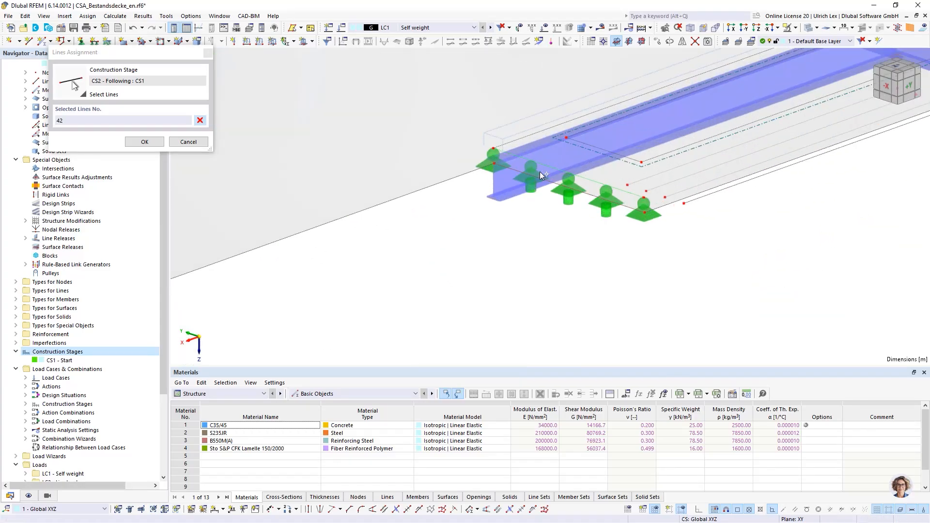
pyautogui.click(581, 178)
pyautogui.click(144, 142)
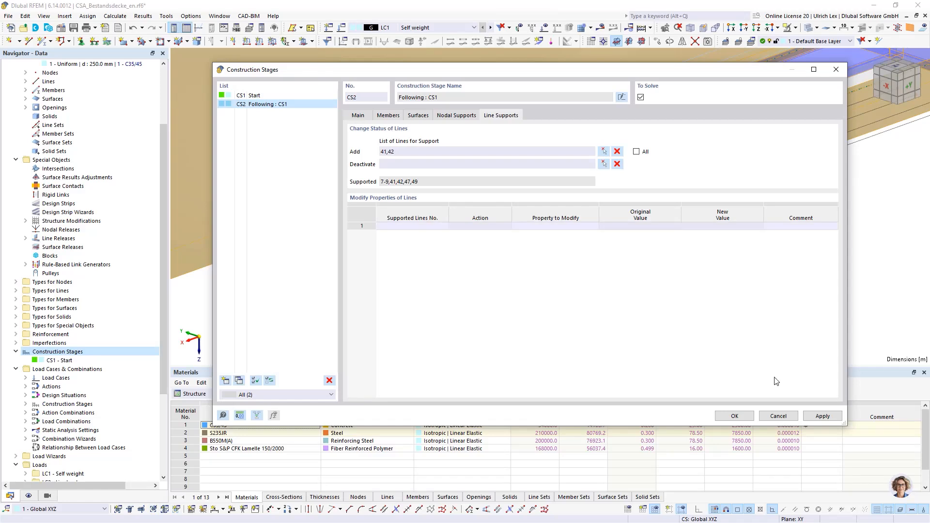
pyautogui.click(746, 417)
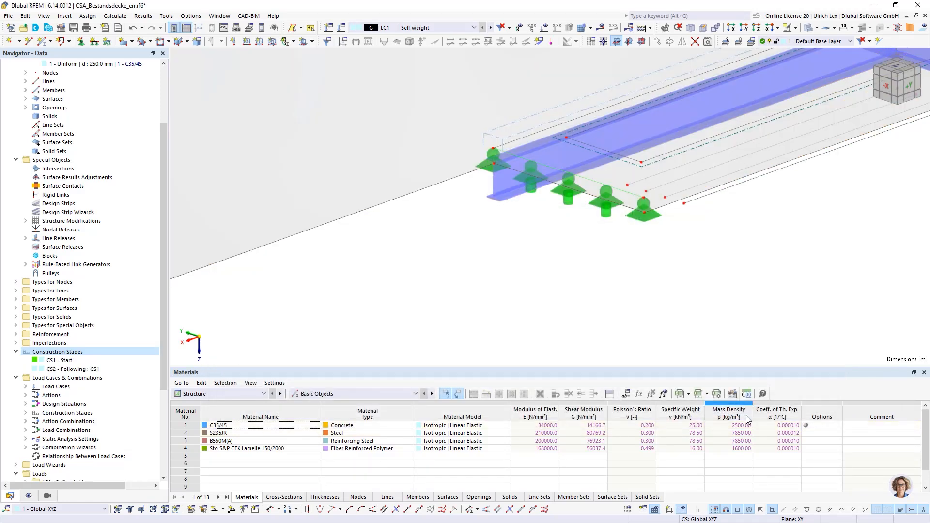
# Display construction stage CS1 and examine its slab geometry and supports in the model
pyautogui.click(472, 28)
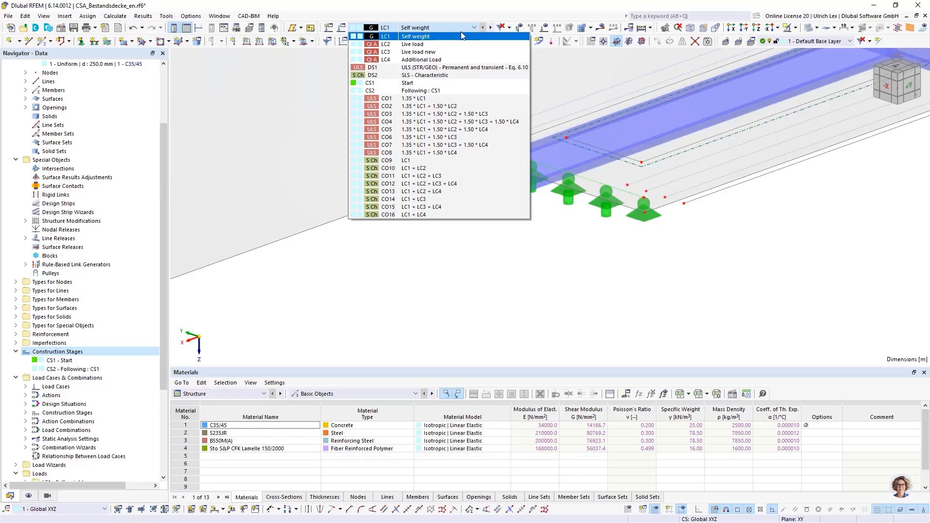
pyautogui.click(381, 82)
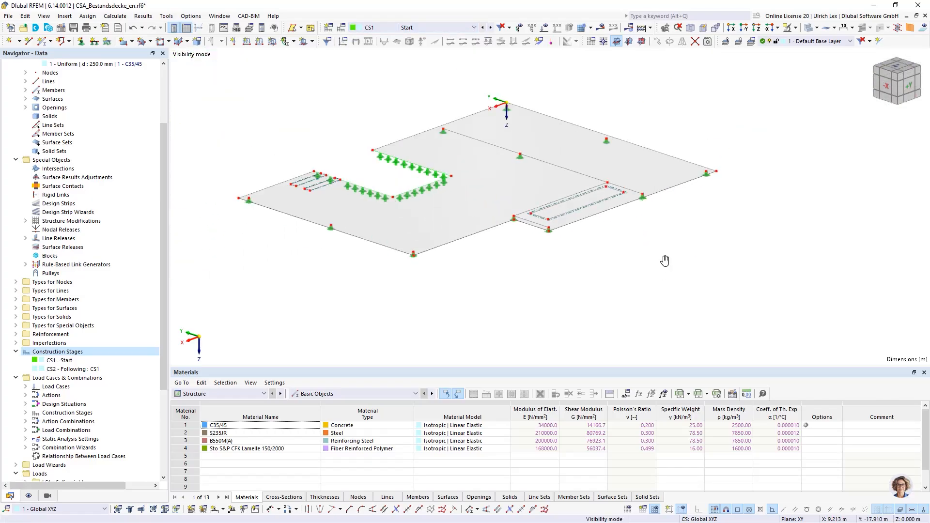
pyautogui.keyDown('ctrl'); pyautogui.moveTo(664, 259); pyautogui.dragTo(508, 285, button='middle'); pyautogui.keyUp('ctrl')
pyautogui.keyDown('ctrl'); pyautogui.moveTo(513, 280); pyautogui.dragTo(519, 279, button='middle'); pyautogui.keyUp('ctrl')
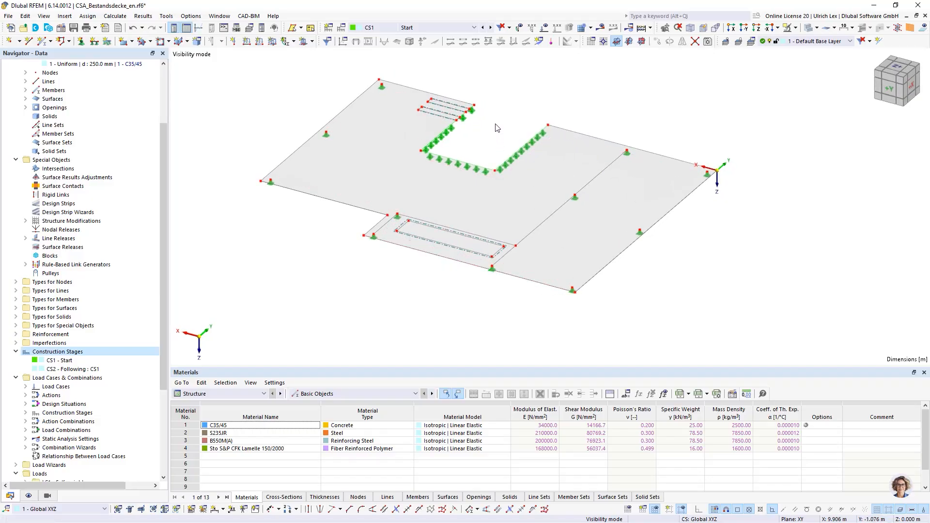
pyautogui.scroll(1, 497, 127)
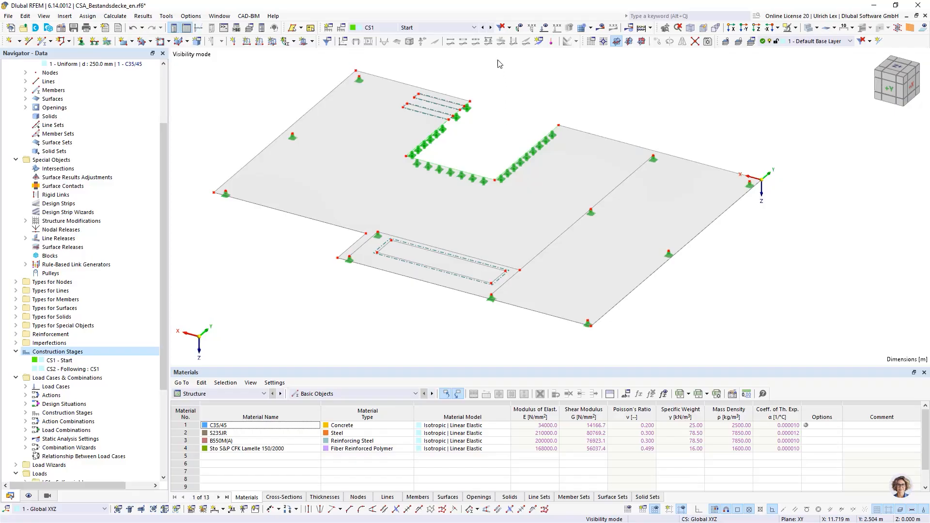
# Display construction stage CS2 and inspect the added steel beams, the deactivated slab strips and the changed nodal and line supports
pyautogui.click(491, 28)
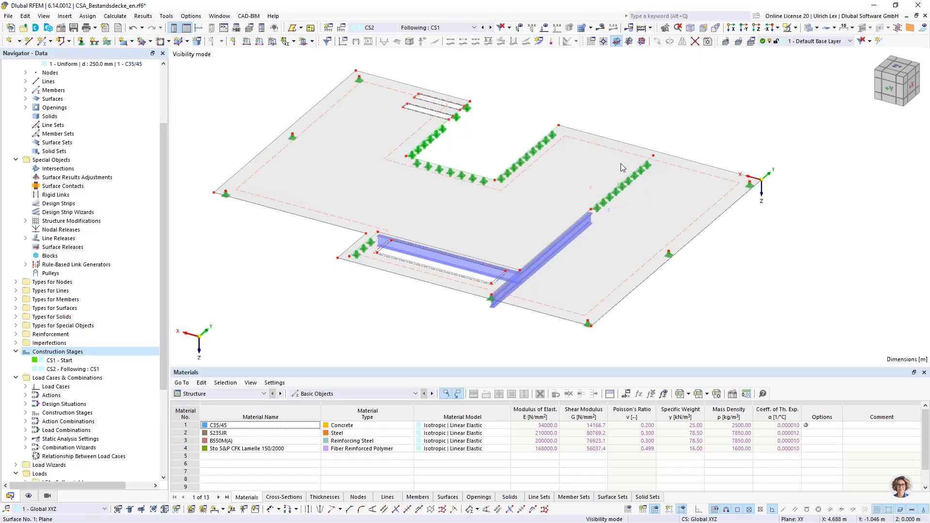
pyautogui.scroll(1, 507, 330)
pyautogui.scroll(2, 507, 330)
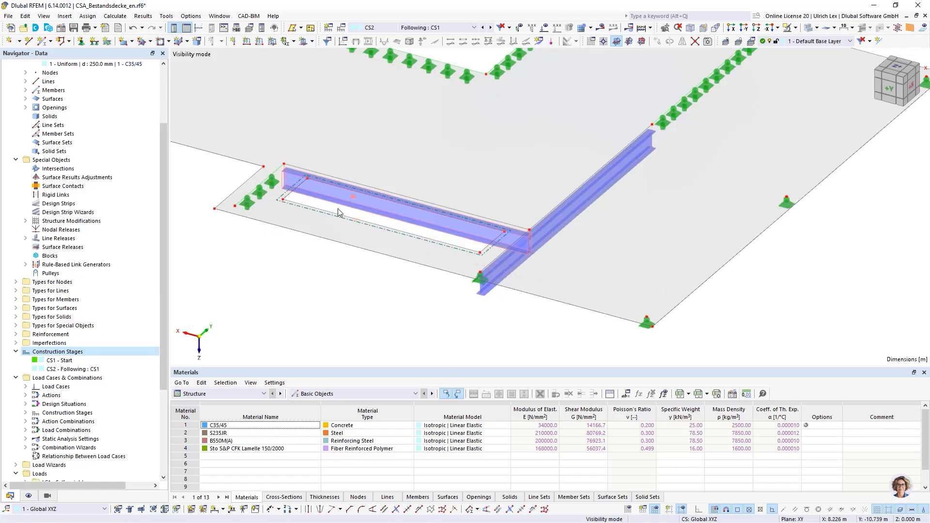
pyautogui.scroll(-5, 424, 352)
pyautogui.scroll(5, 405, 191)
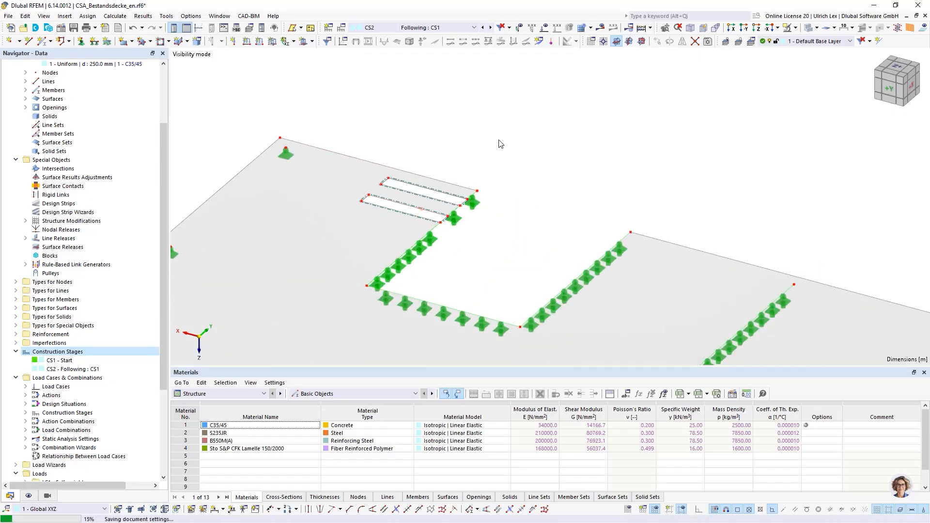
pyautogui.scroll(-4, 539, 133)
pyautogui.scroll(5, 463, 231)
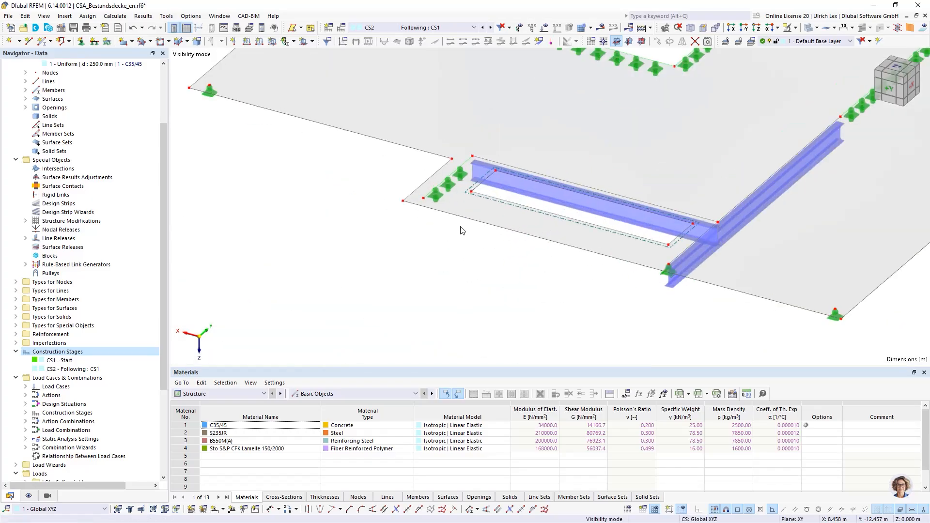
pyautogui.scroll(3, 461, 231)
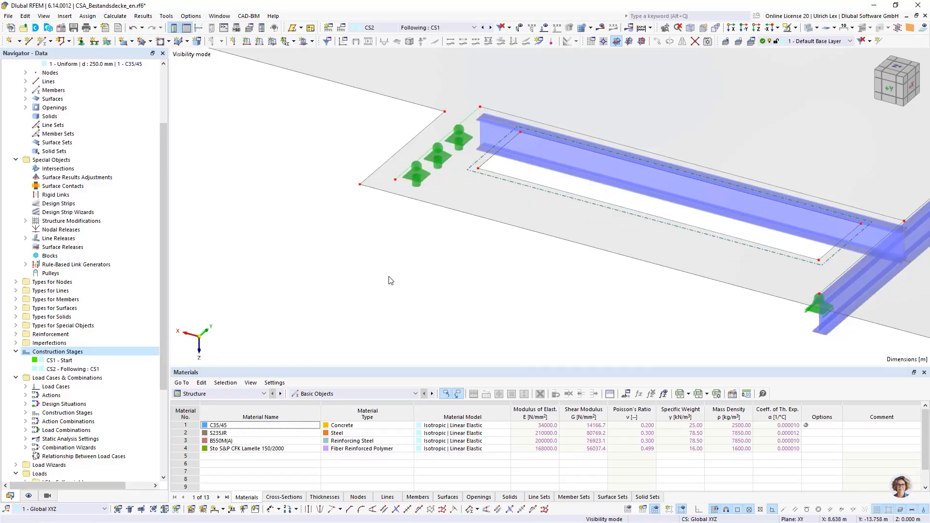
pyautogui.scroll(-4, 308, 240)
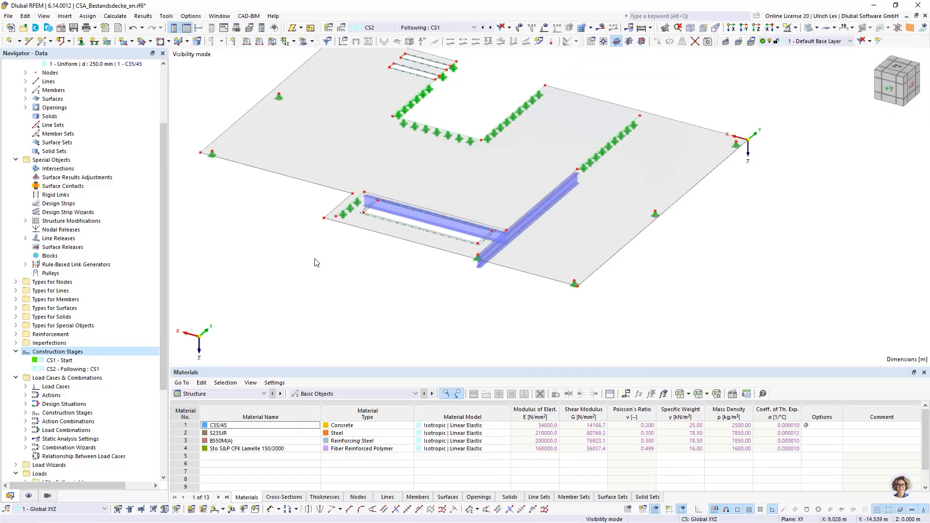
pyautogui.keyDown('ctrl'); pyautogui.moveTo(308, 283); pyautogui.dragTo(311, 302, button='middle'); pyautogui.keyUp('ctrl')
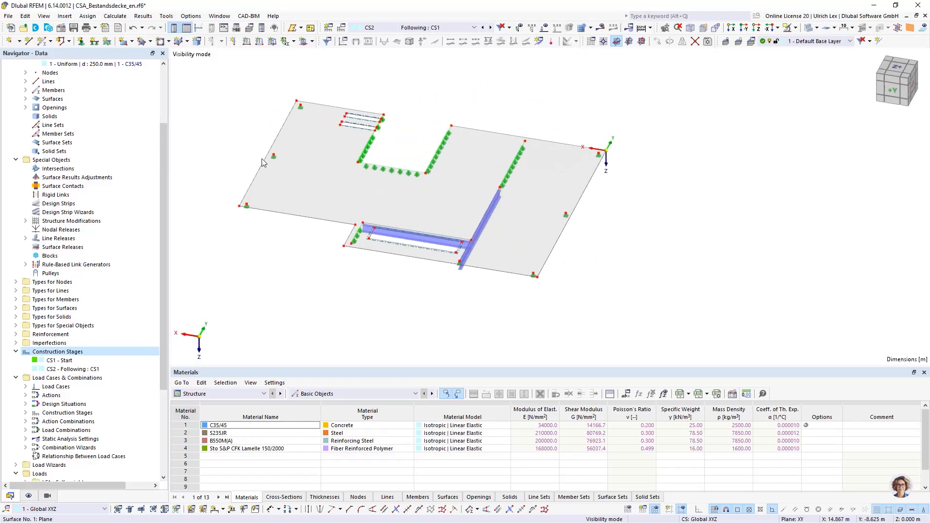
pyautogui.scroll(2, 243, 112)
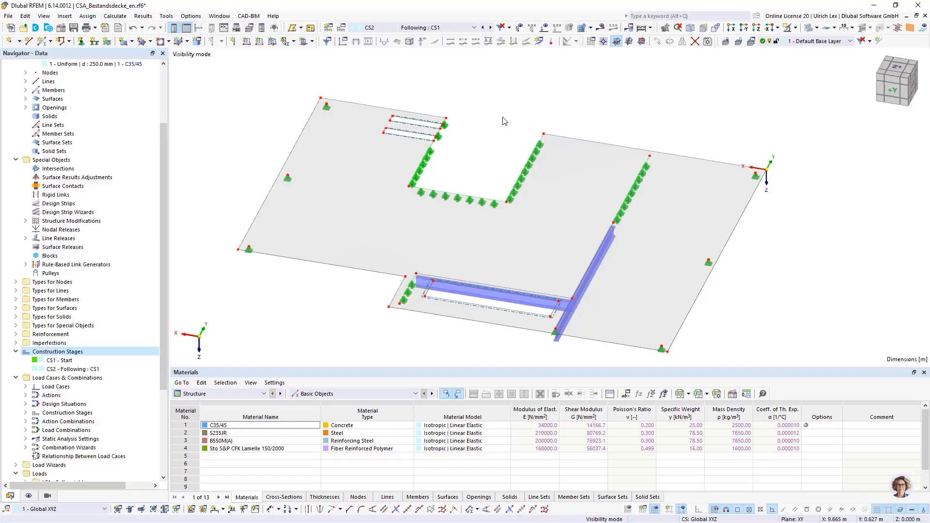
pyautogui.scroll(-2, 501, 128)
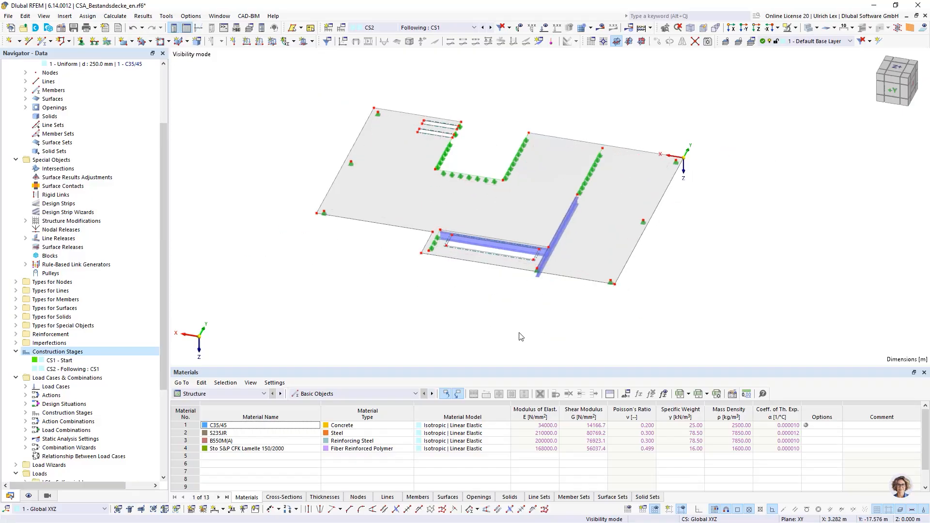
pyautogui.moveTo(521, 337); pyautogui.dragTo(523, 327, button='middle')
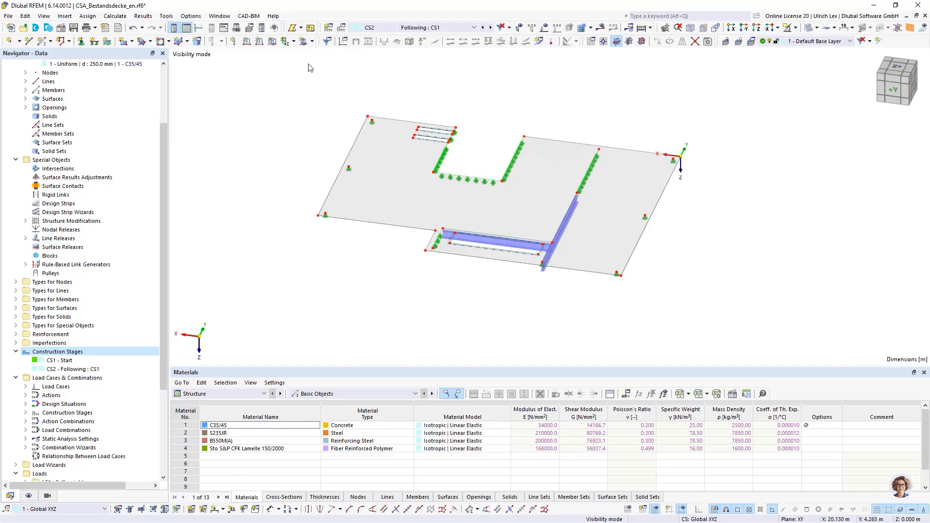
# Open the construction stage settings under load cases and combinations and compare the main settings of CS1 and CS2
pyautogui.click(342, 30)
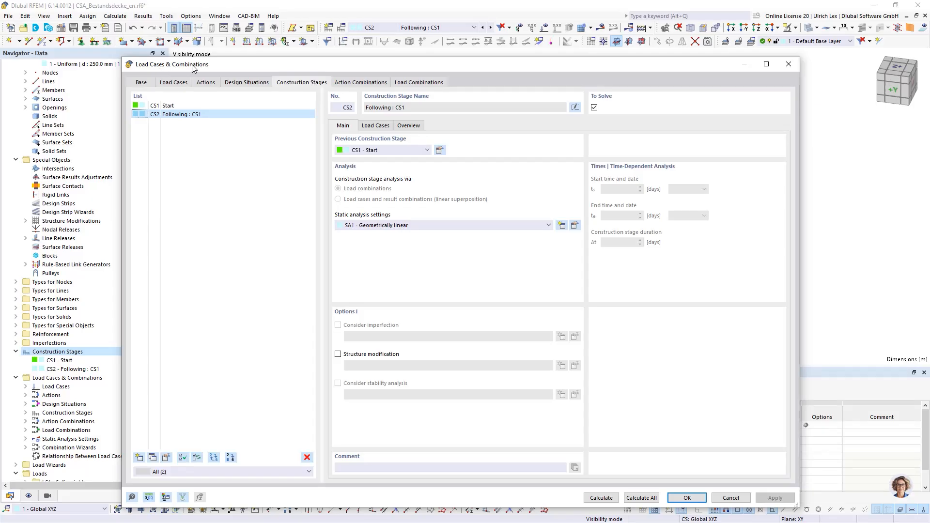
pyautogui.moveTo(293, 66); pyautogui.dragTo(288, 39)
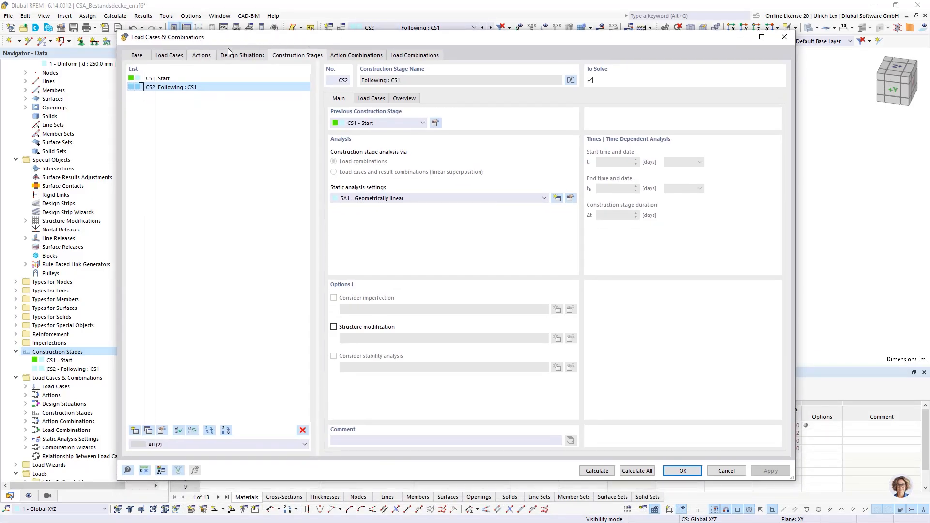
pyautogui.moveTo(245, 36); pyautogui.dragTo(289, 36)
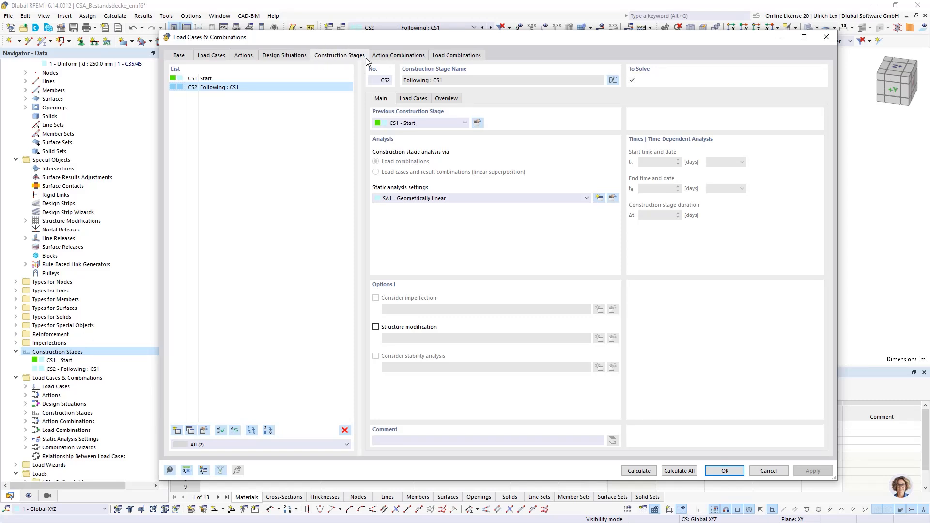
pyautogui.click(263, 80)
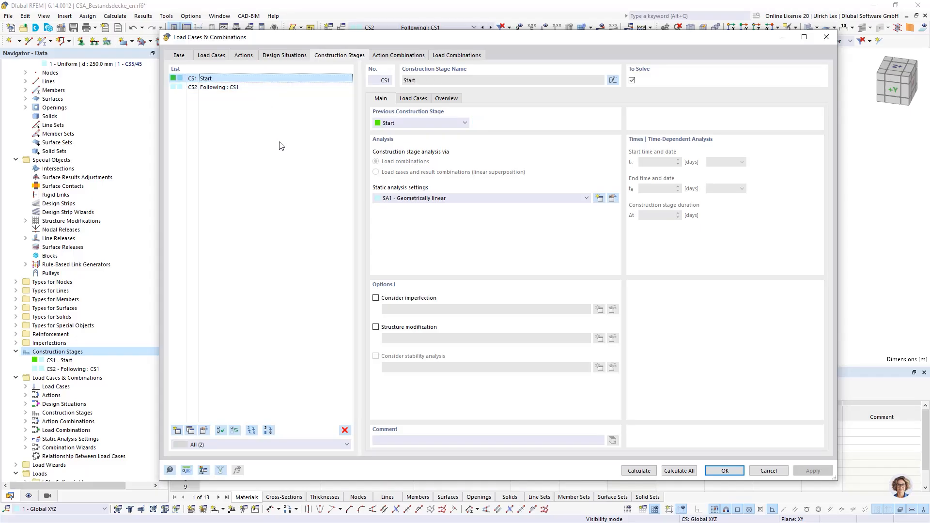
pyautogui.click(217, 87)
pyautogui.click(218, 79)
pyautogui.click(220, 88)
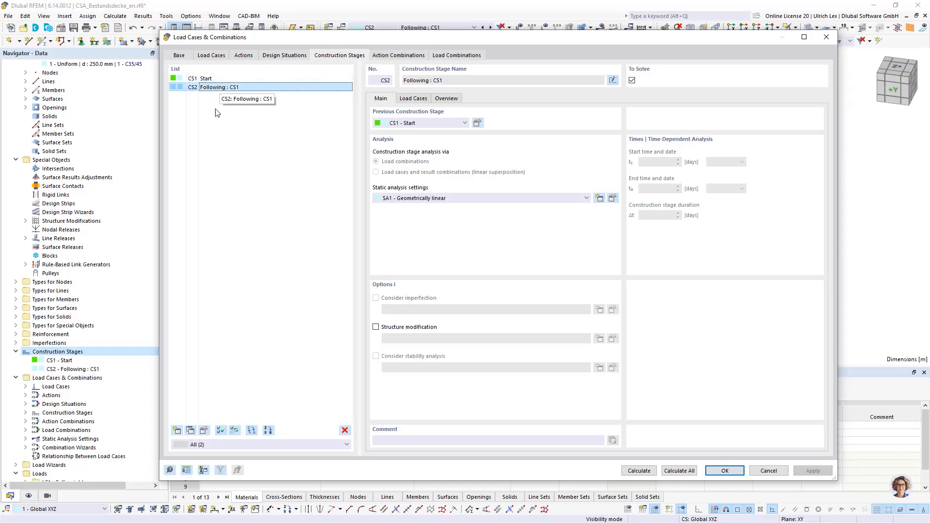
# Assign load cases LC1 Self weight and LC2 Live load to construction stage CS1
pyautogui.click(196, 80)
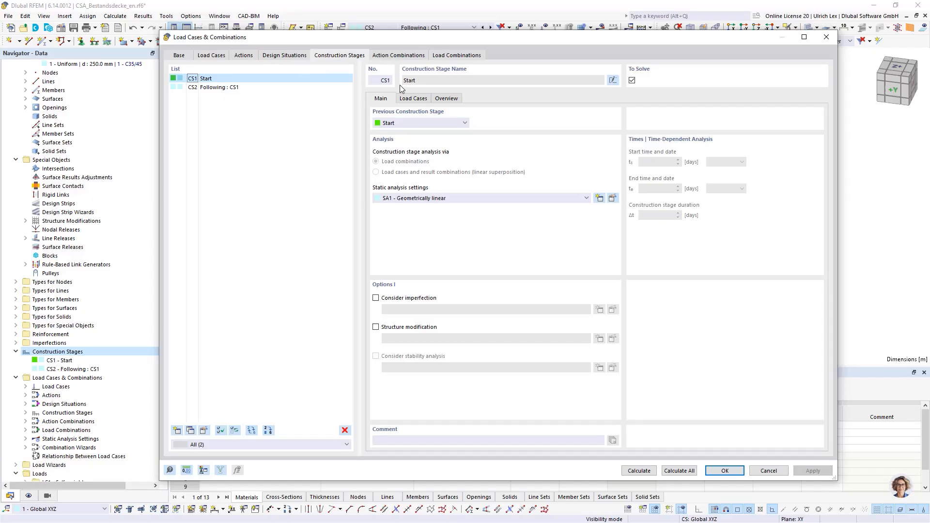
pyautogui.click(421, 100)
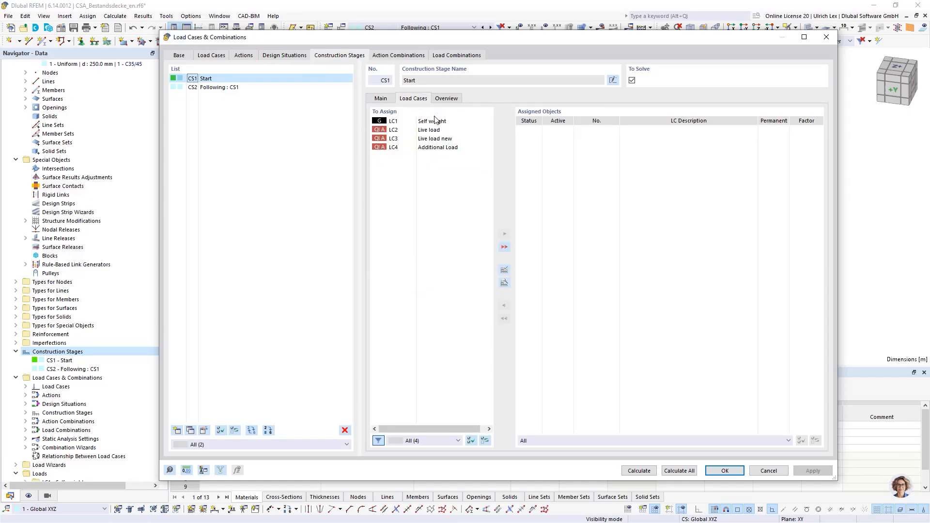
pyautogui.doubleClick(454, 124)
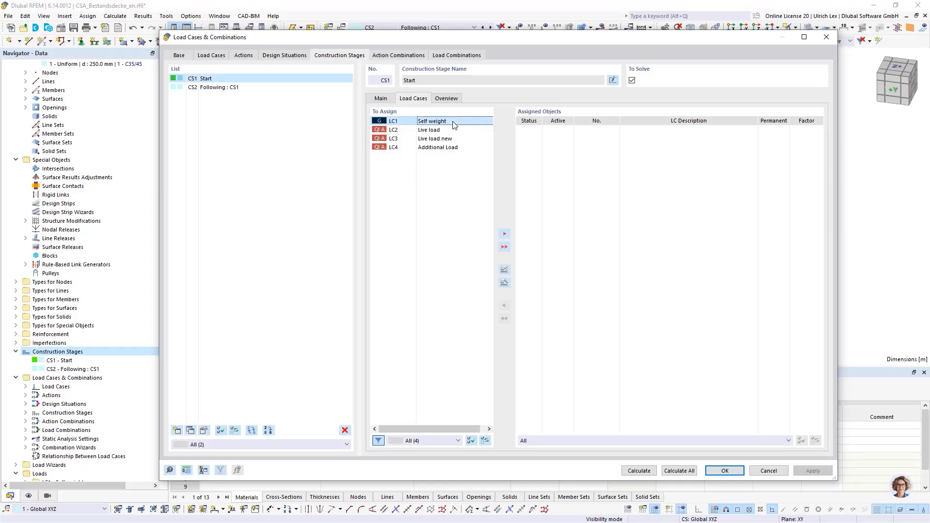
pyautogui.click(429, 122)
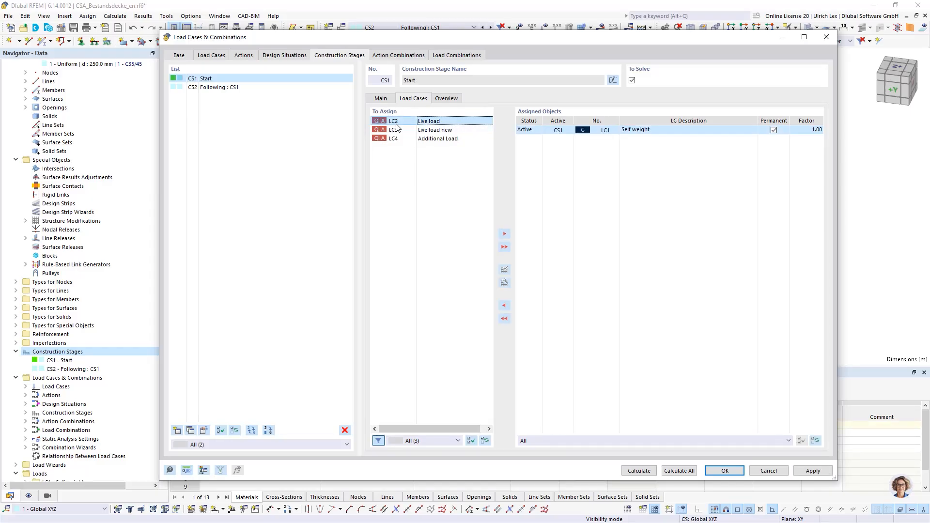
pyautogui.doubleClick(468, 125)
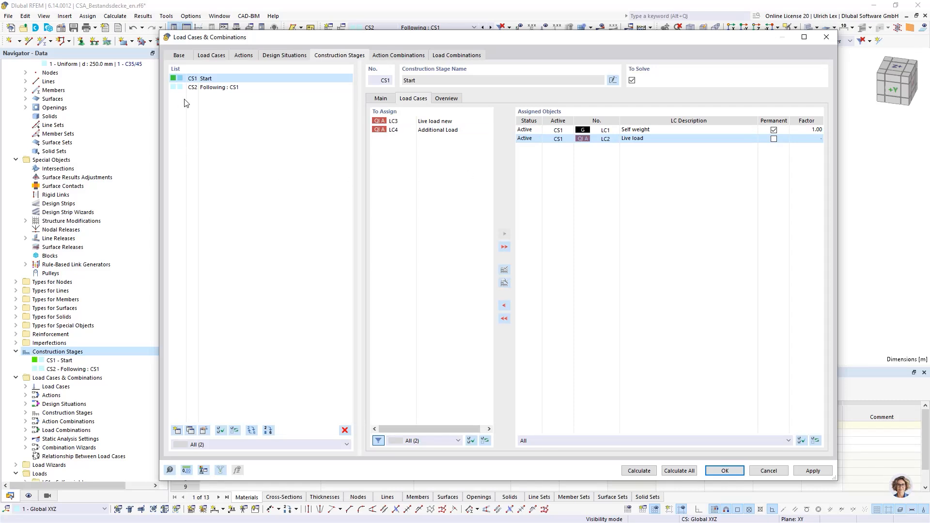
# Assign load case LC3 Live load new to construction stage CS2
pyautogui.click(193, 89)
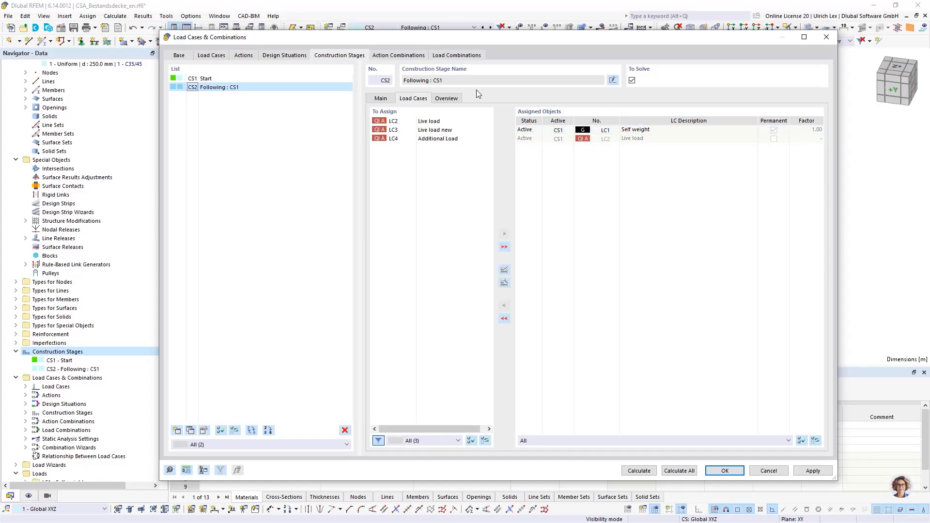
pyautogui.click(409, 130)
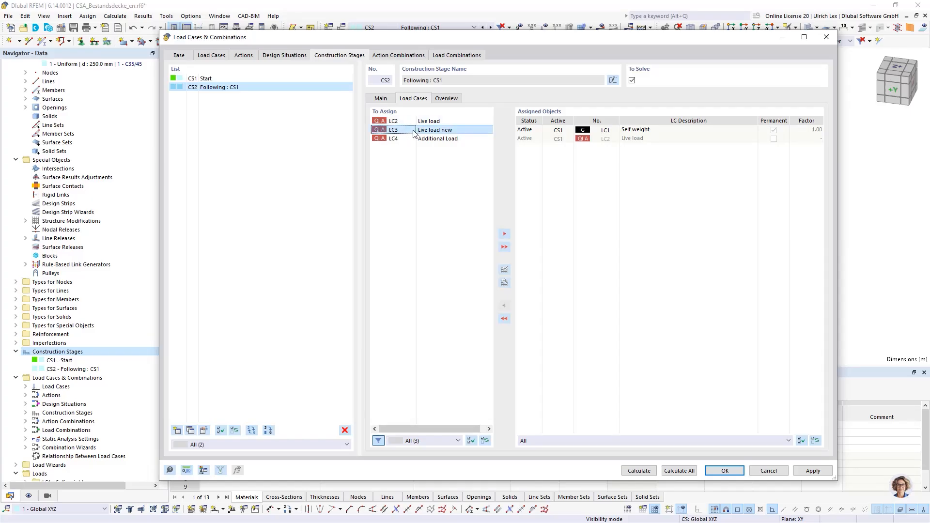
pyautogui.doubleClick(473, 133)
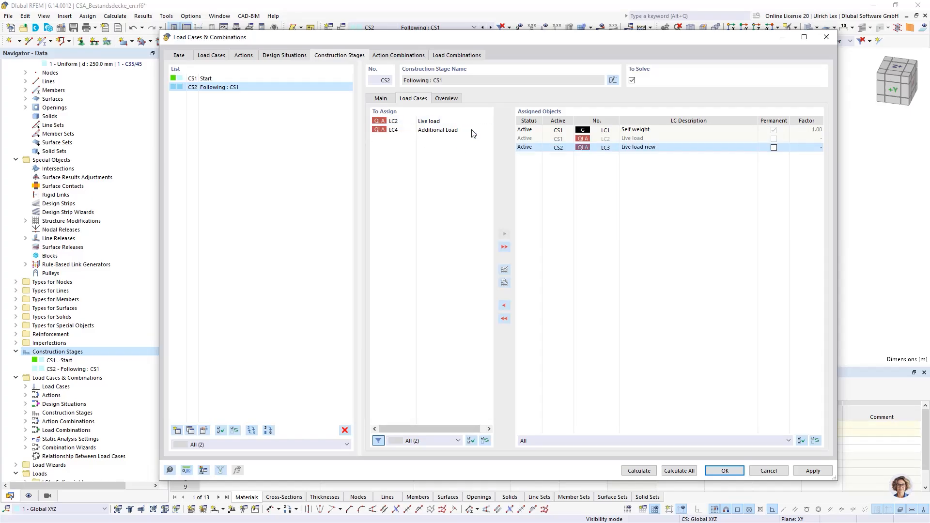
# Assign load case LC4 Additional Load to construction stage CS2 and compare the load cases assigned to CS1 and CS2
pyautogui.doubleClick(471, 134)
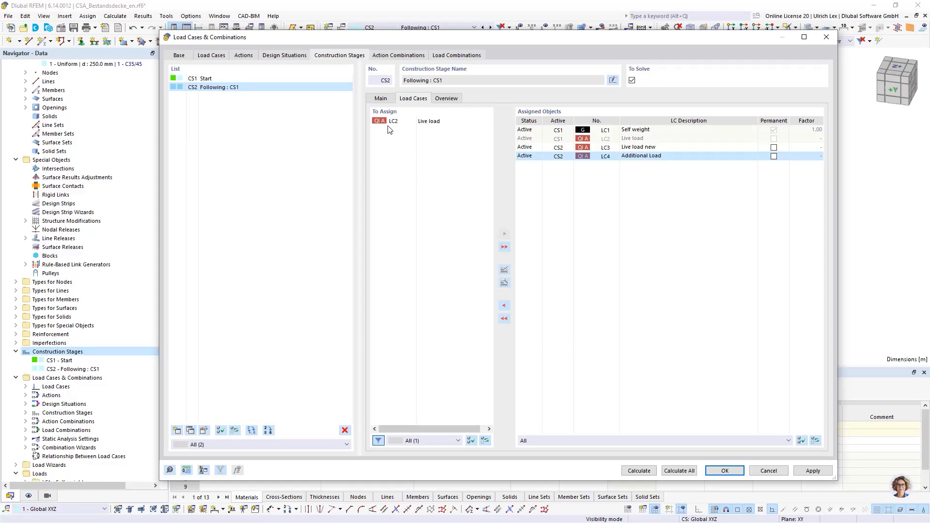
pyautogui.click(208, 78)
pyautogui.click(207, 87)
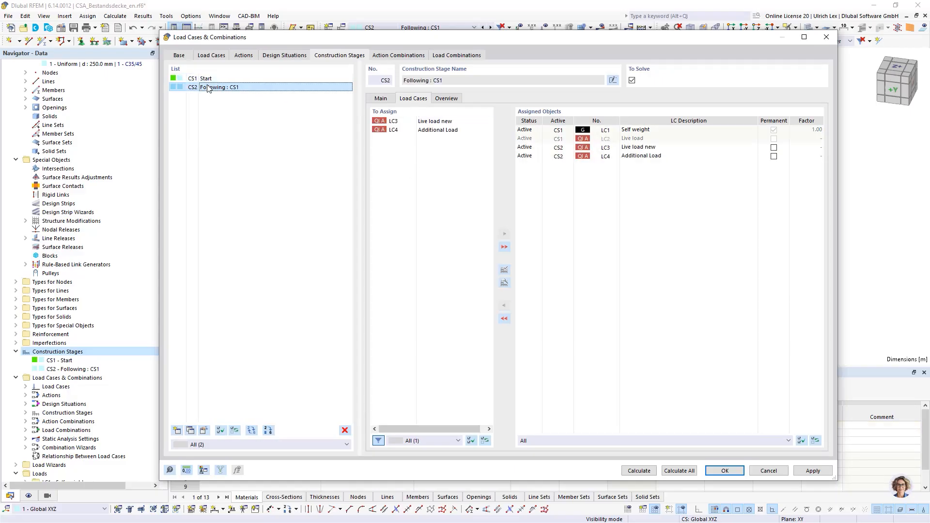
pyautogui.click(207, 79)
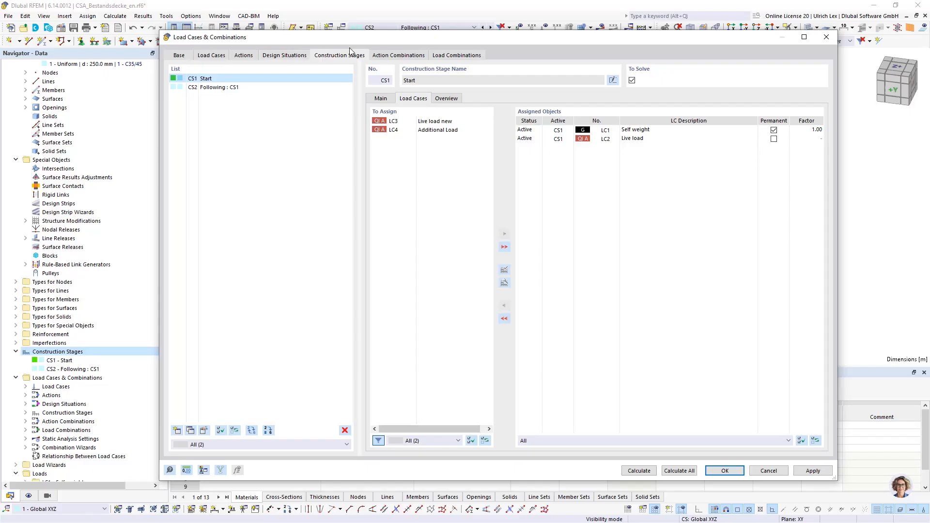
# Select design situations DS1 and DS2 together and open their shared combination wizard for editing
pyautogui.click(294, 56)
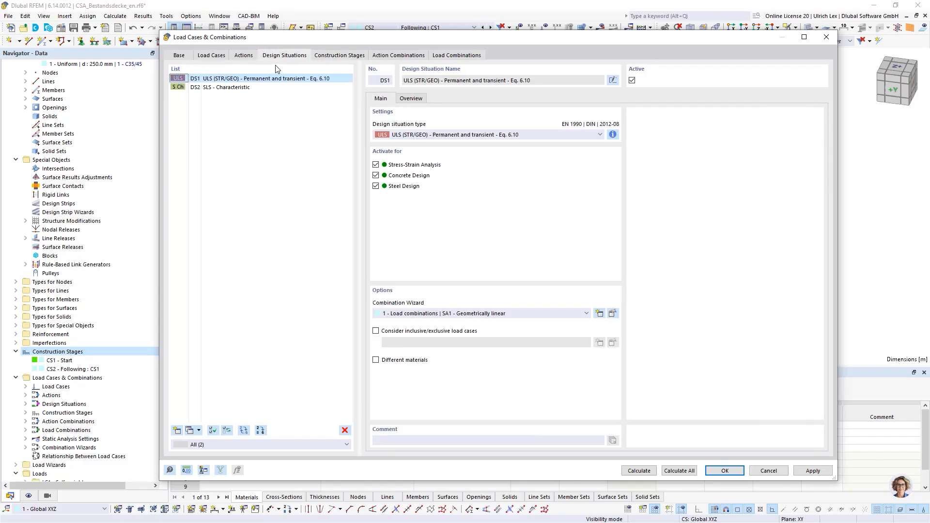
pyautogui.moveTo(333, 38); pyautogui.dragTo(312, 25)
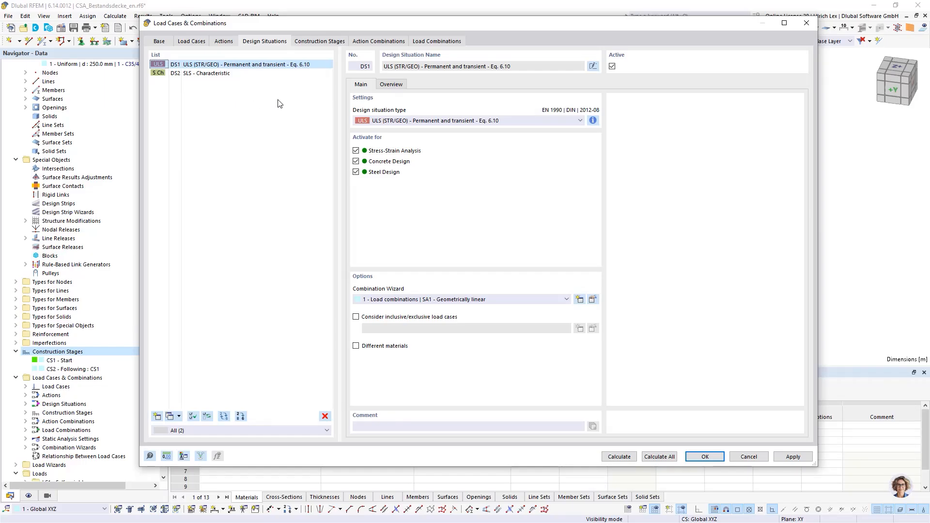
pyautogui.moveTo(329, 24); pyautogui.dragTo(316, 23)
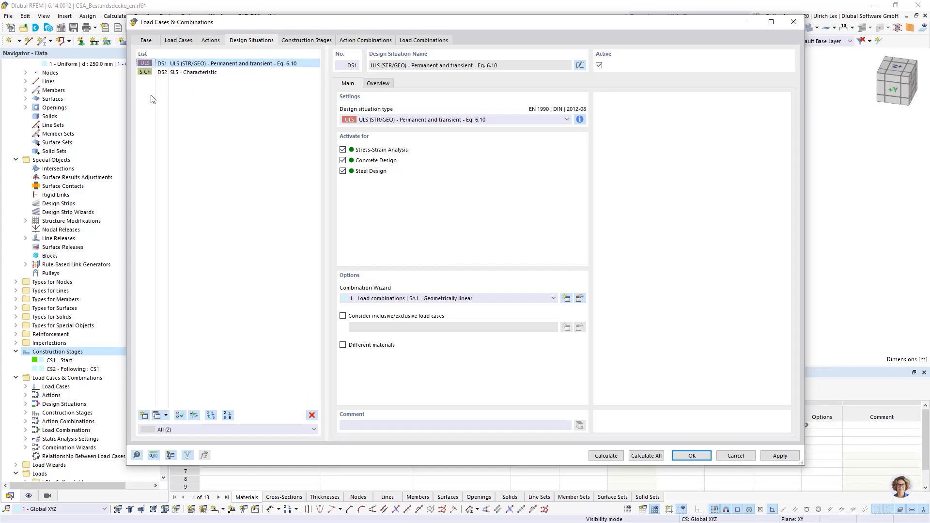
pyautogui.moveTo(273, 25); pyautogui.dragTo(253, 23)
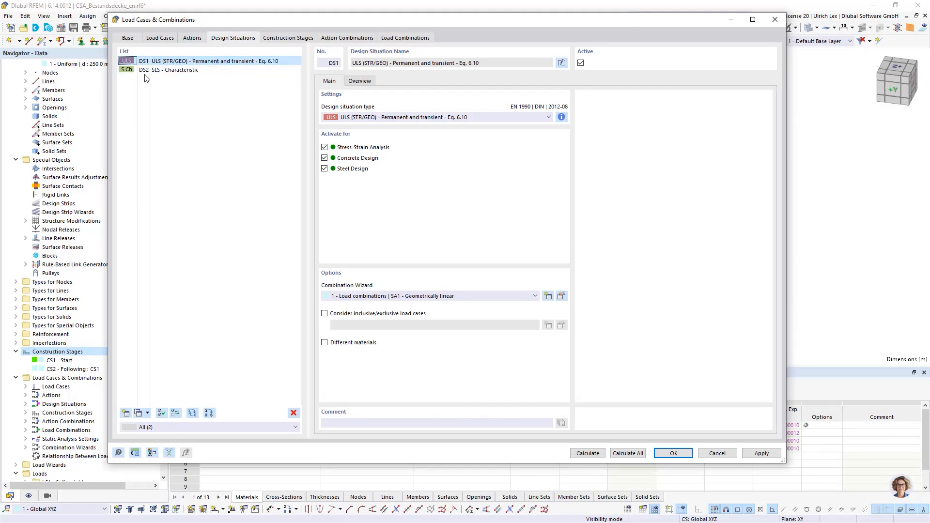
pyautogui.keyDown('ctrl'); pyautogui.click(164, 70); pyautogui.keyUp('ctrl')
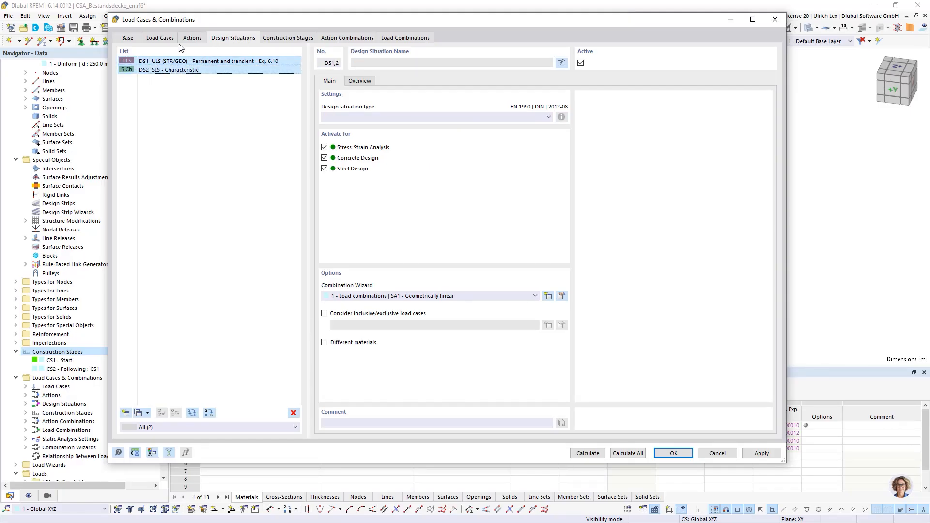
pyautogui.click(561, 296)
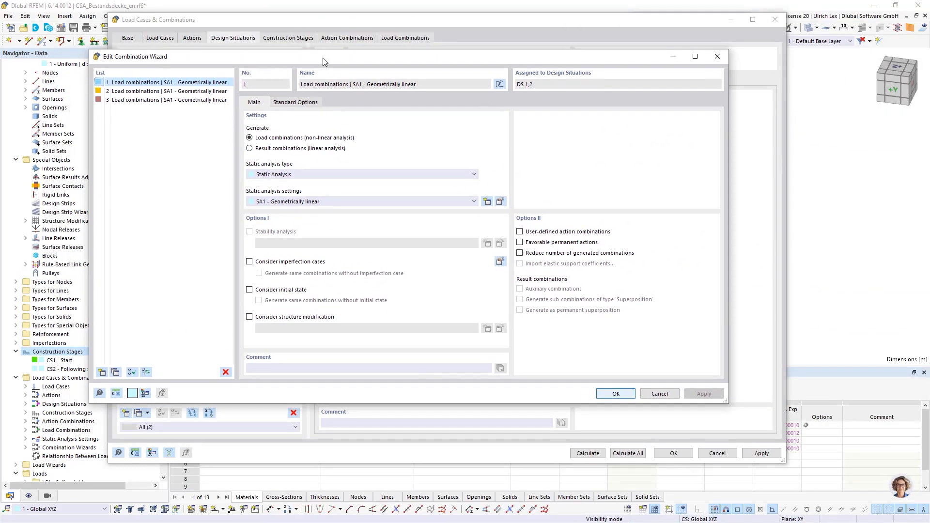
# Make combination wizard 1 consider an initial state and assign construction stage CS1 Start as that initial state
pyautogui.moveTo(323, 58); pyautogui.dragTo(365, 63)
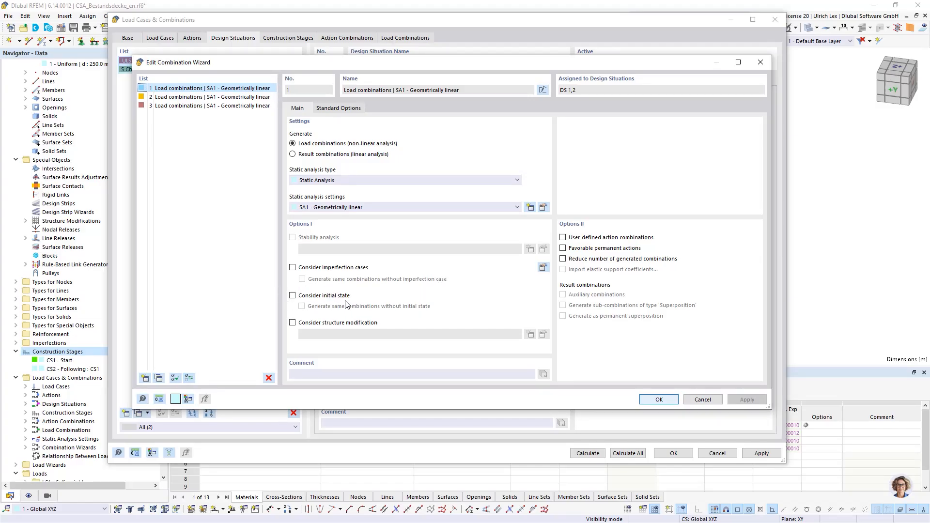
pyautogui.click(293, 296)
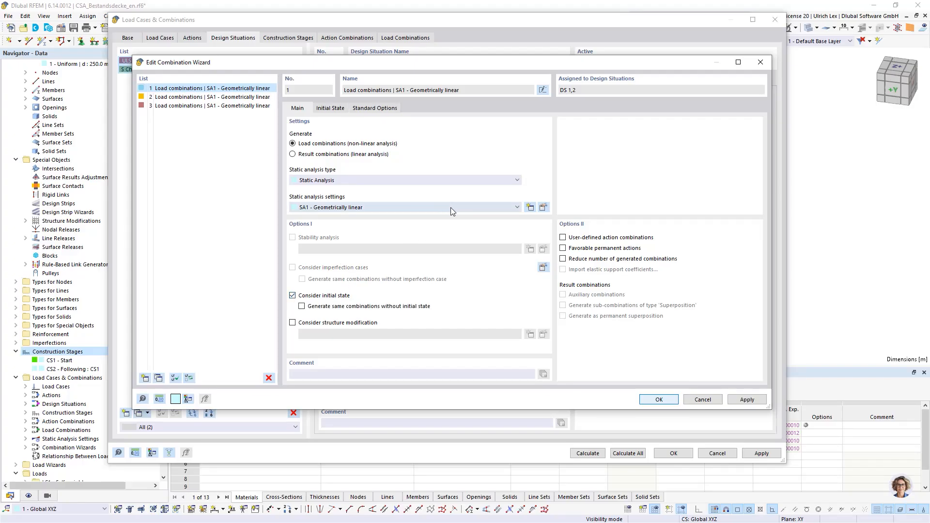
pyautogui.click(338, 109)
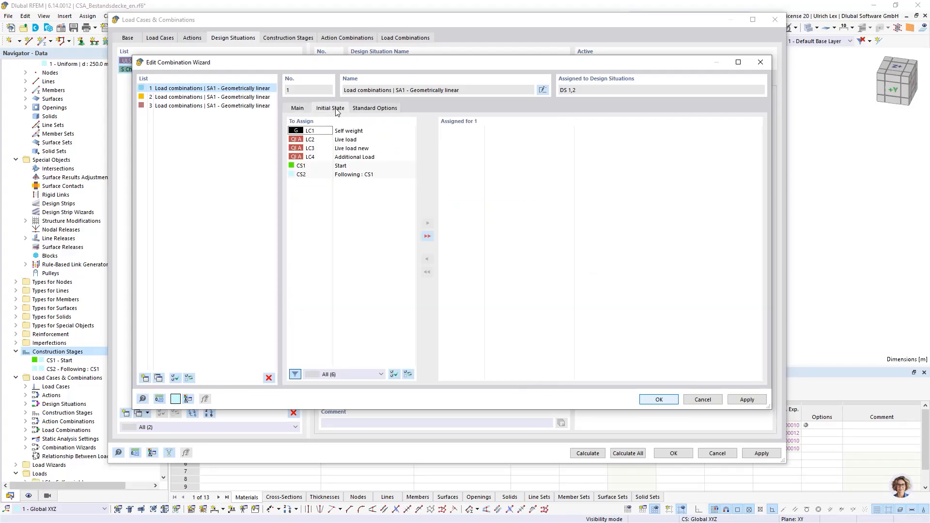
pyautogui.moveTo(313, 170)
pyautogui.mouseDown()
pyautogui.moveTo(355, 178)
pyautogui.moveTo(301, 167)
pyautogui.moveTo(320, 169)
pyautogui.moveTo(313, 170)
pyautogui.mouseUp()
pyautogui.doubleClick(312, 169)
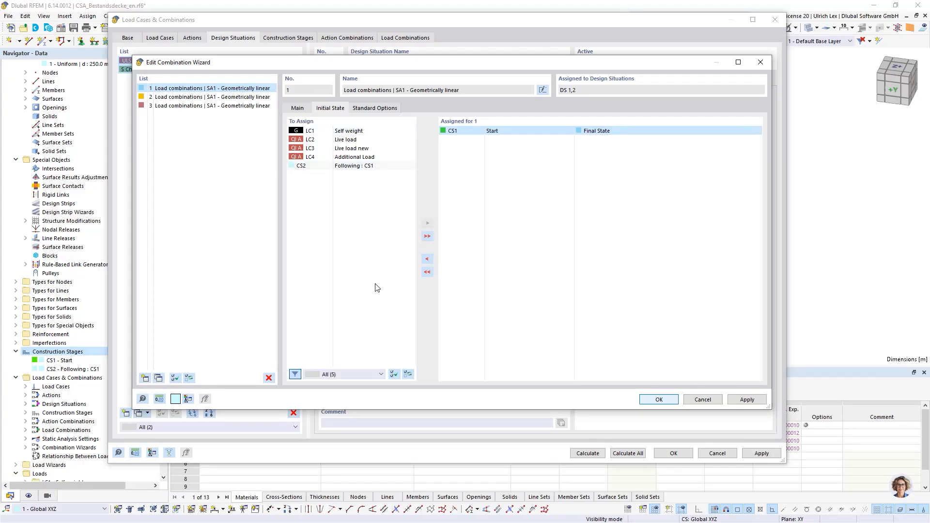
pyautogui.click(645, 401)
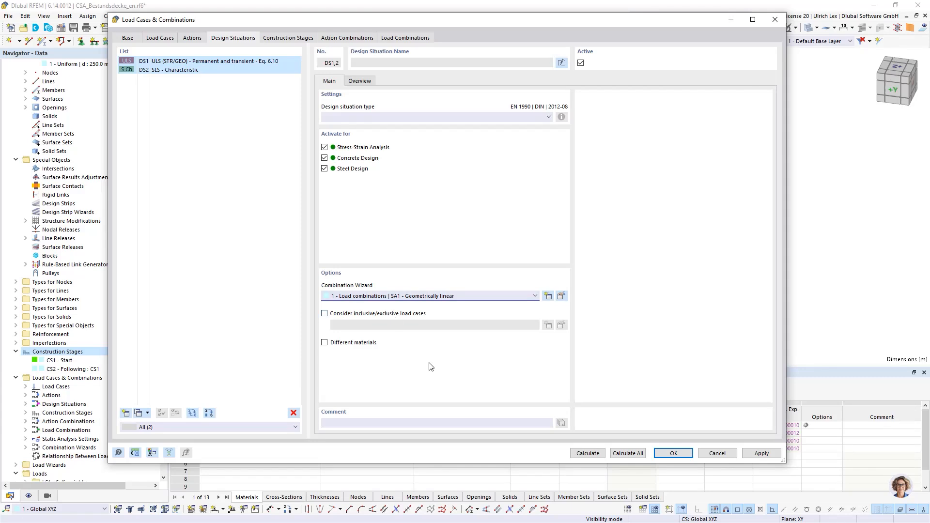
# Display the generated load combinations to review the ones created for construction stage CS1
pyautogui.click(268, 231)
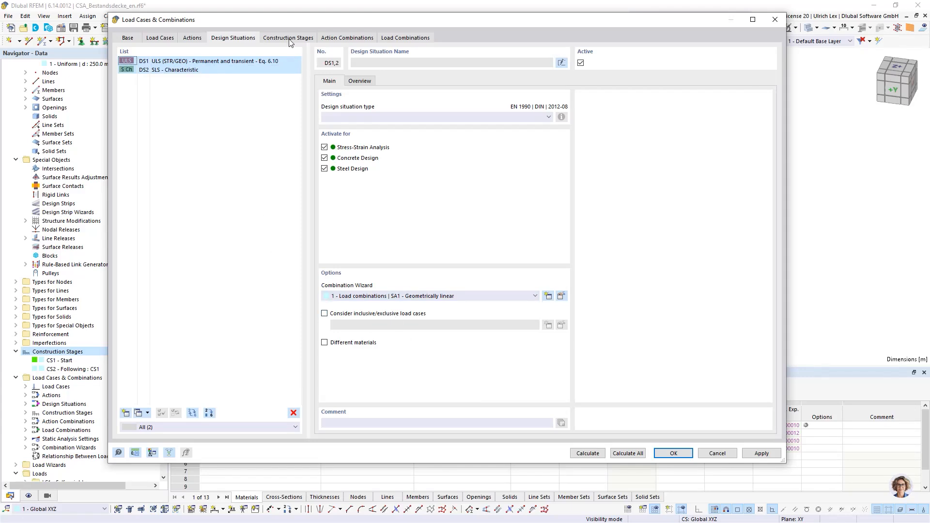
pyautogui.click(393, 41)
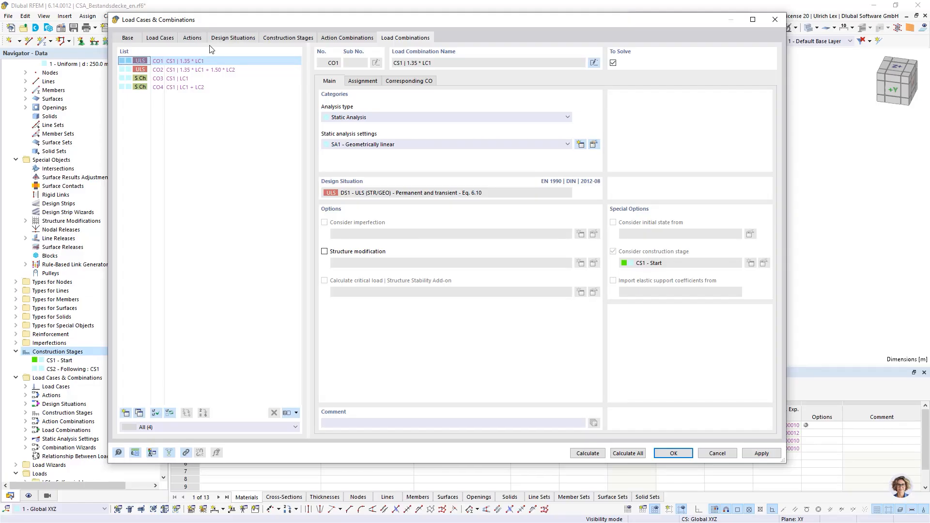
# Duplicate design situations DS1 and DS2 together to create two additional design situations
pyautogui.click(224, 39)
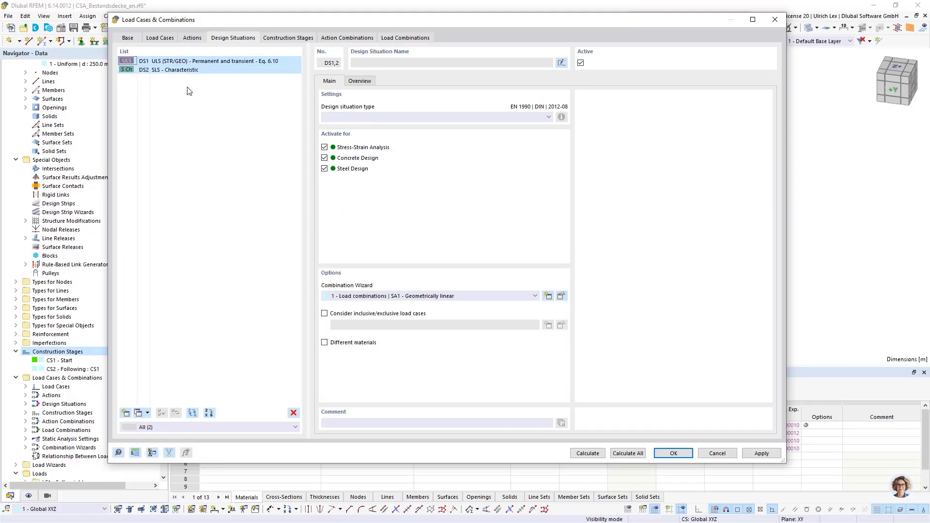
pyautogui.click(172, 72)
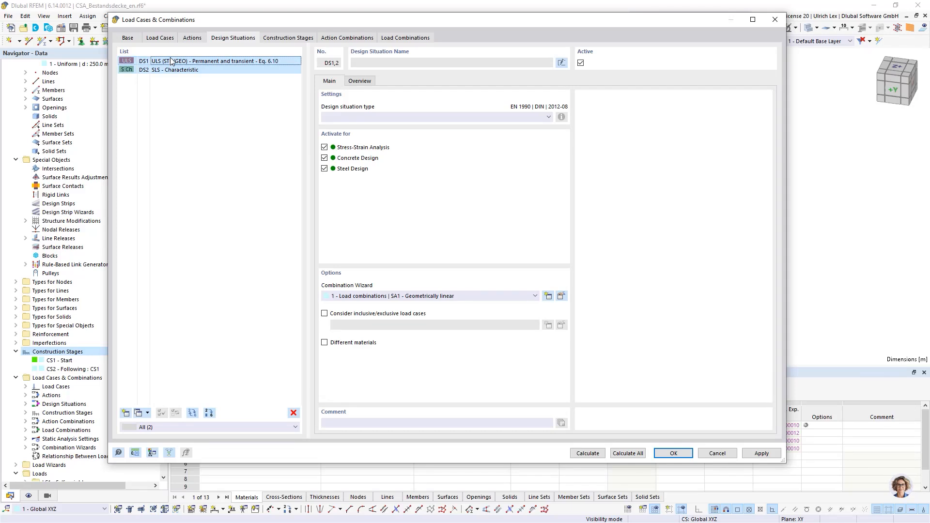
pyautogui.press('Up')
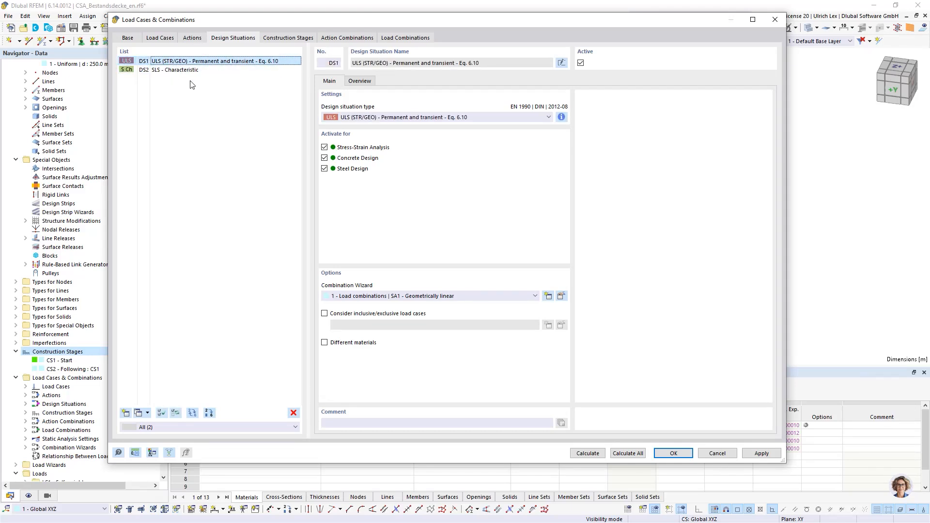
pyautogui.keyDown('shift'); pyautogui.click(182, 70); pyautogui.keyUp('shift')
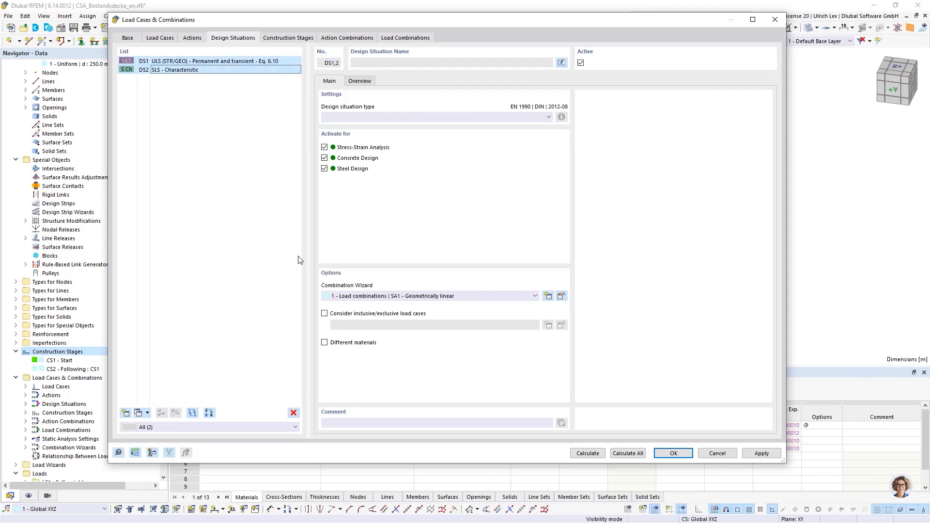
pyautogui.click(127, 414)
# Add the comment "New Stage" to design situations DS3 and DS4, and the comment "Old Stage" to DS1 and DS2
pyautogui.keyDown('shift'); pyautogui.click(196, 87); pyautogui.keyUp('shift')
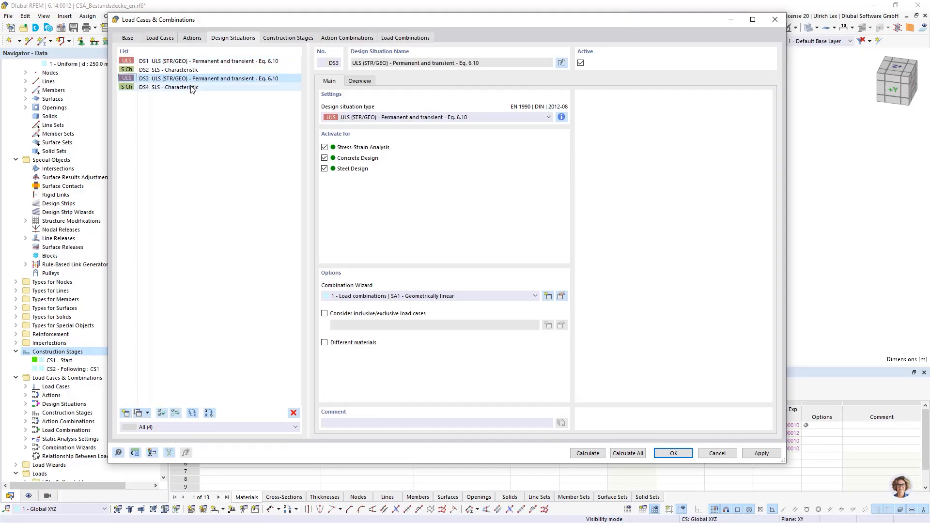
pyautogui.click(366, 425)
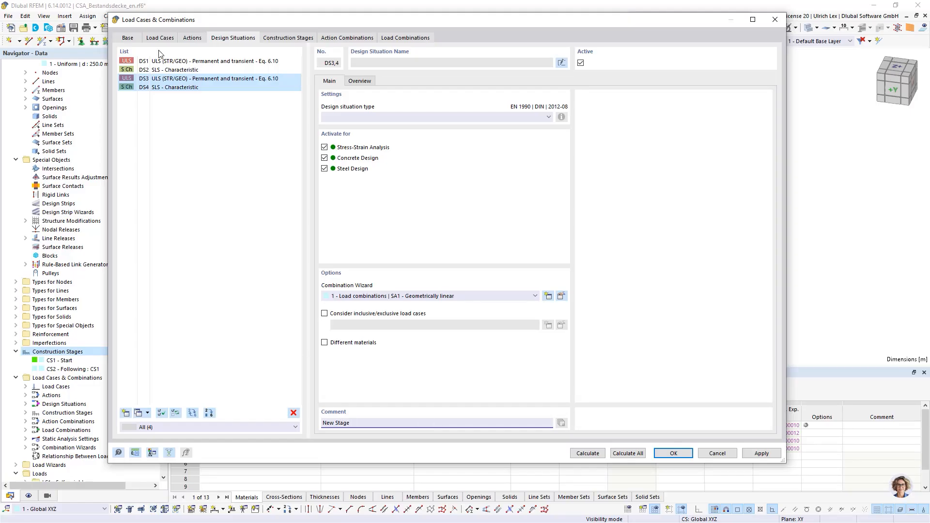
pyautogui.click(180, 71)
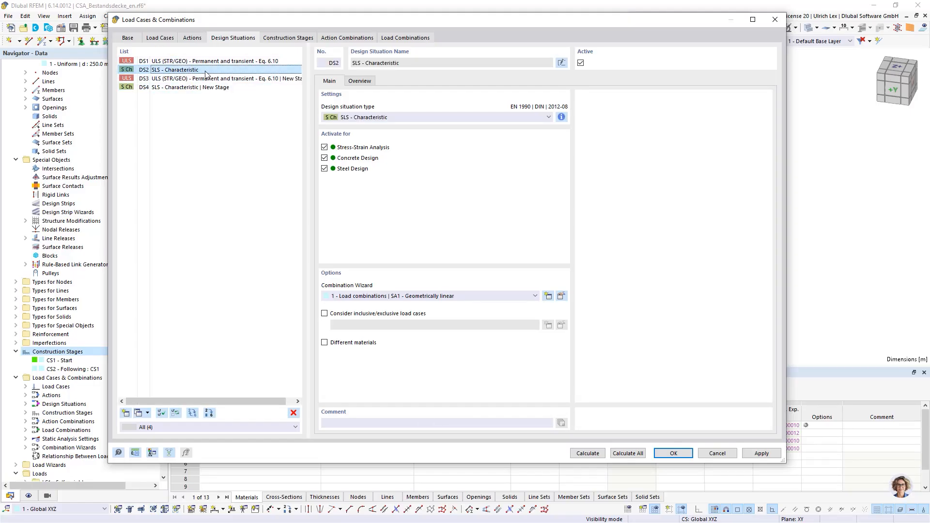
pyautogui.keyDown('ctrl'); pyautogui.click(194, 64); pyautogui.keyUp('ctrl')
pyautogui.click(374, 422)
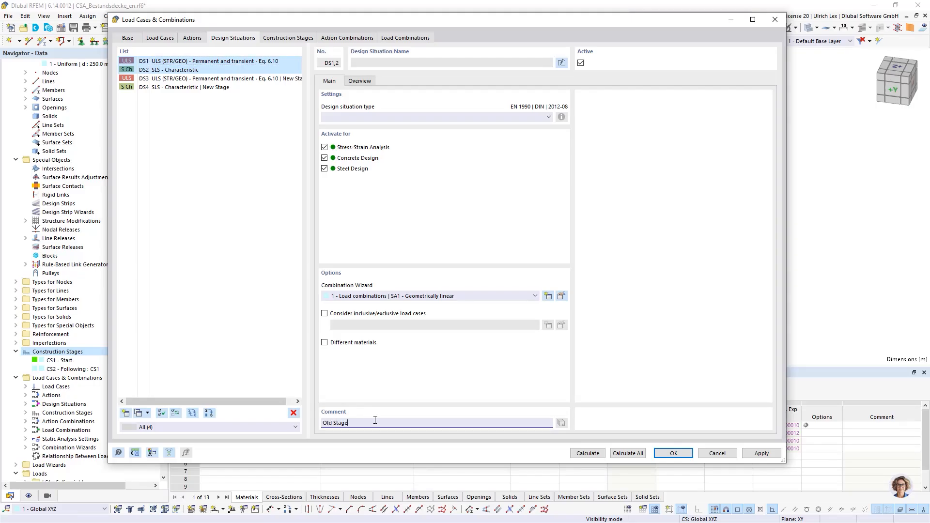
pyautogui.click(217, 274)
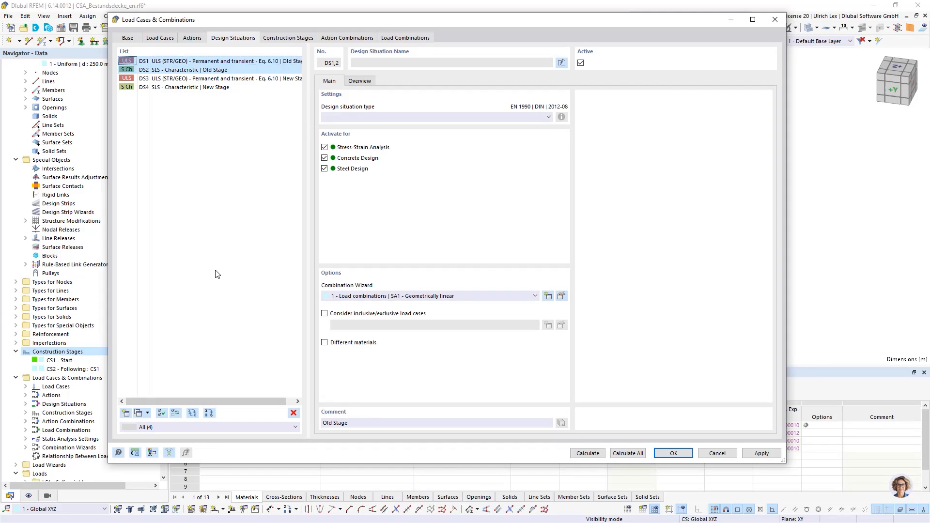
# Select design situations DS3 and DS4, open their shared combination wizard for editing and duplicate wizard 1
pyautogui.click(240, 79)
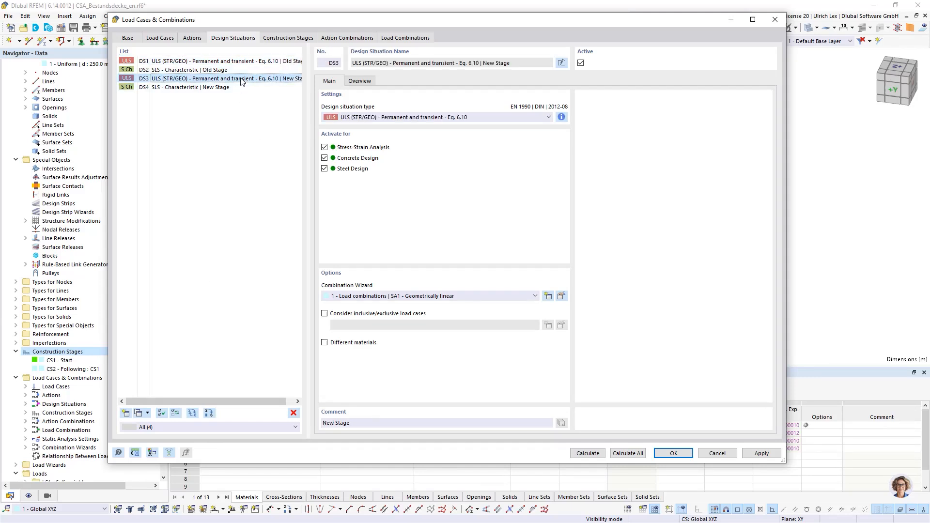
pyautogui.keyDown('shift'); pyautogui.click(216, 87); pyautogui.keyUp('shift')
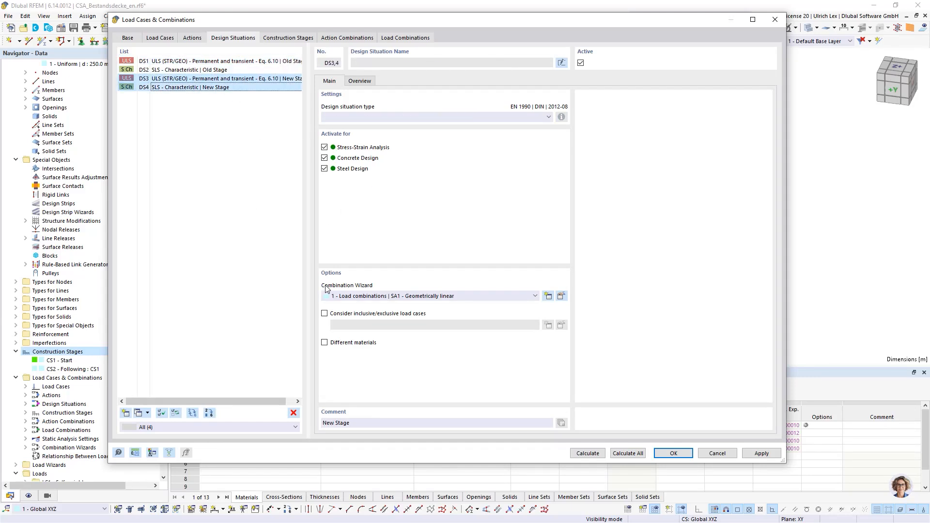
pyautogui.click(561, 296)
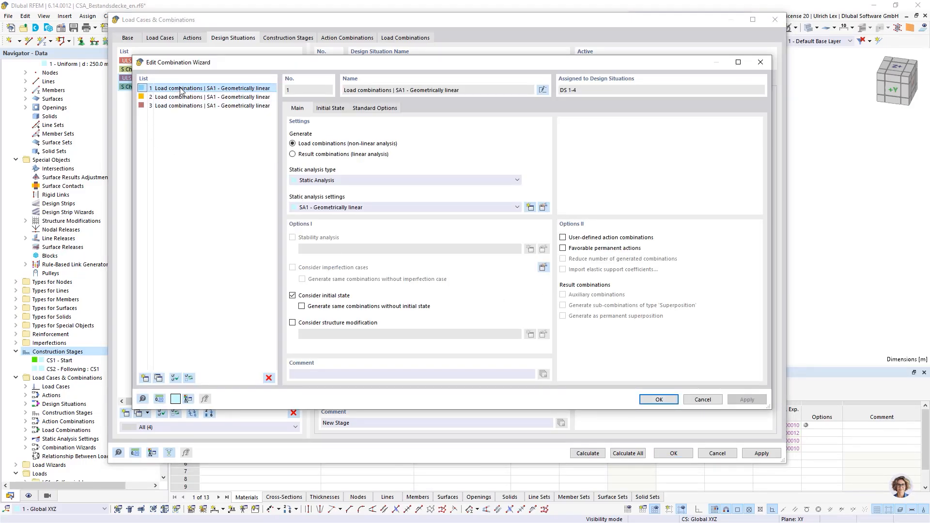
pyautogui.click(158, 377)
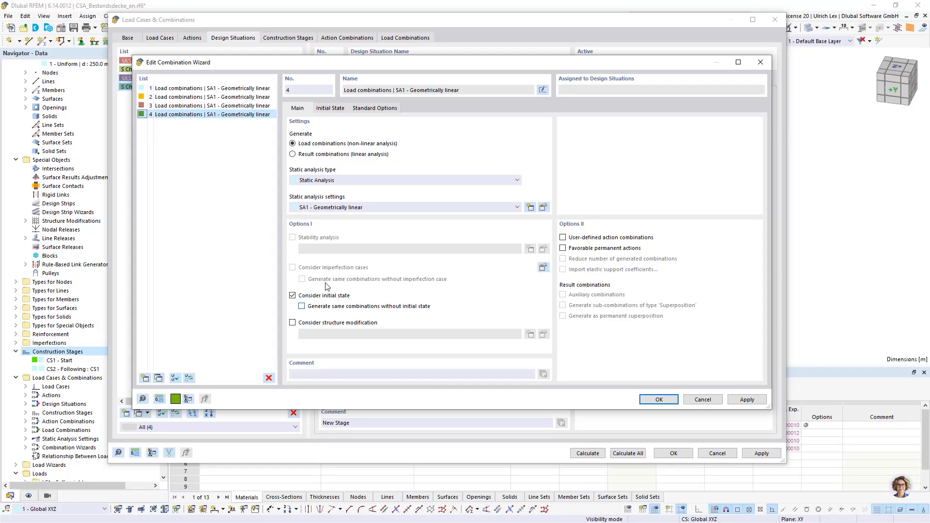
# Replace construction stage CS1 with CS2 Following : CS1 as the initial state of combination wizard 4 and accept the wizard changes
pyautogui.click(339, 109)
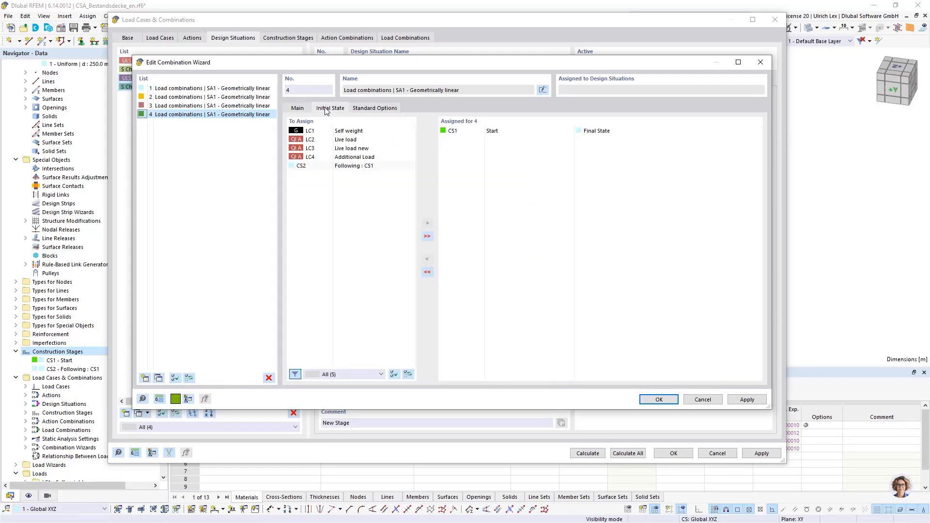
pyautogui.click(468, 132)
pyautogui.doubleClick(467, 132)
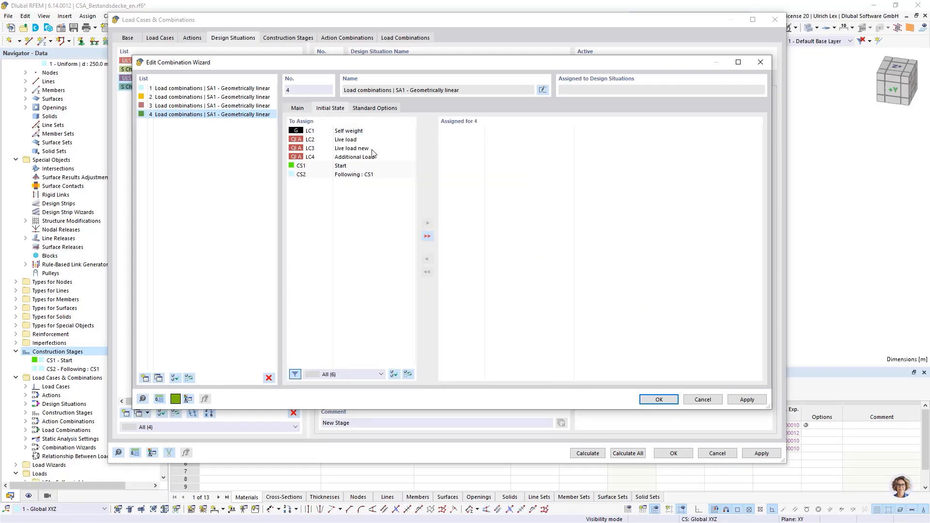
pyautogui.doubleClick(324, 174)
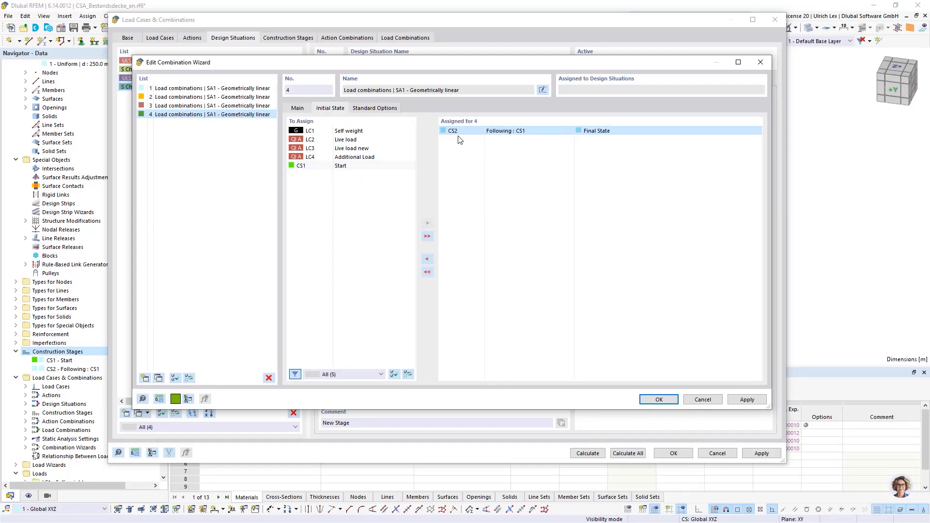
pyautogui.click(656, 400)
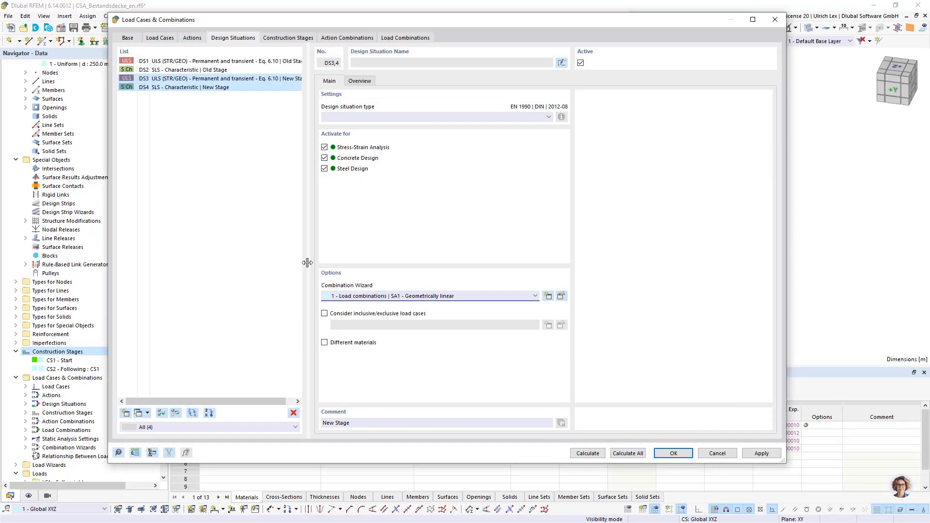
# Assign combination wizard 4 to design situations DS3 and DS4
pyautogui.click(398, 296)
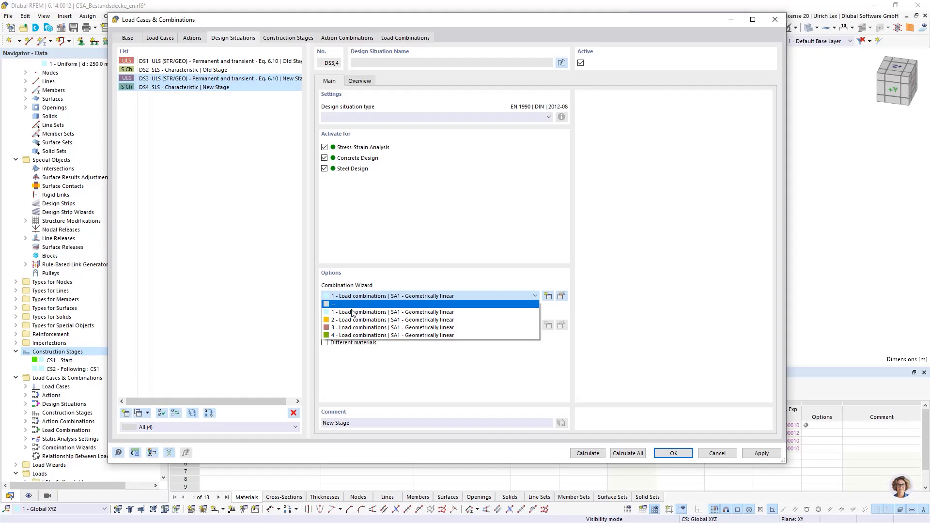
pyautogui.click(347, 335)
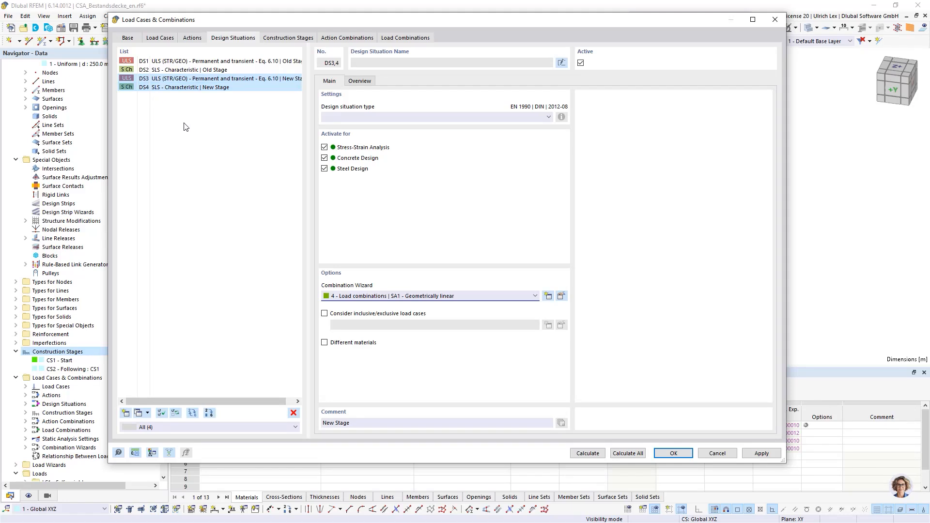
pyautogui.click(280, 145)
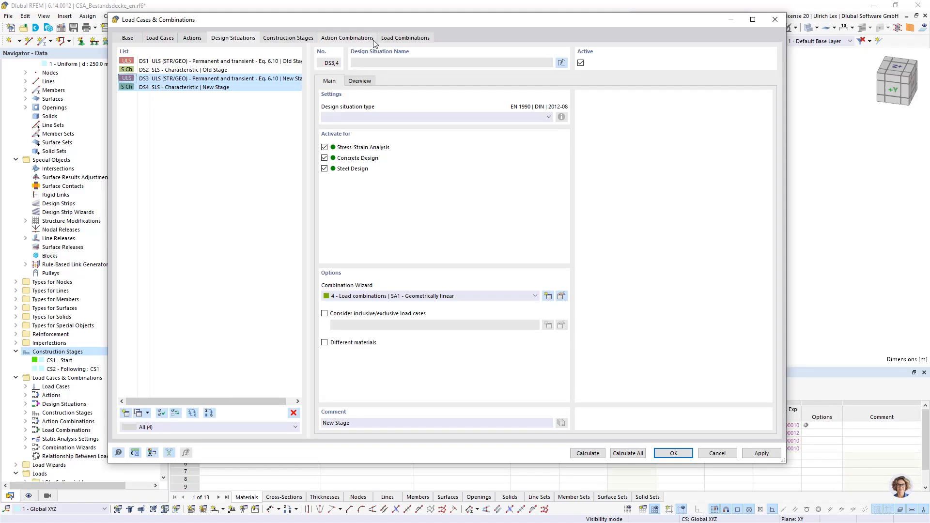
# Generate the load combinations, check the initial states and construction stages of CO5 to CO13, and accept all load case and combination settings
pyautogui.click(395, 40)
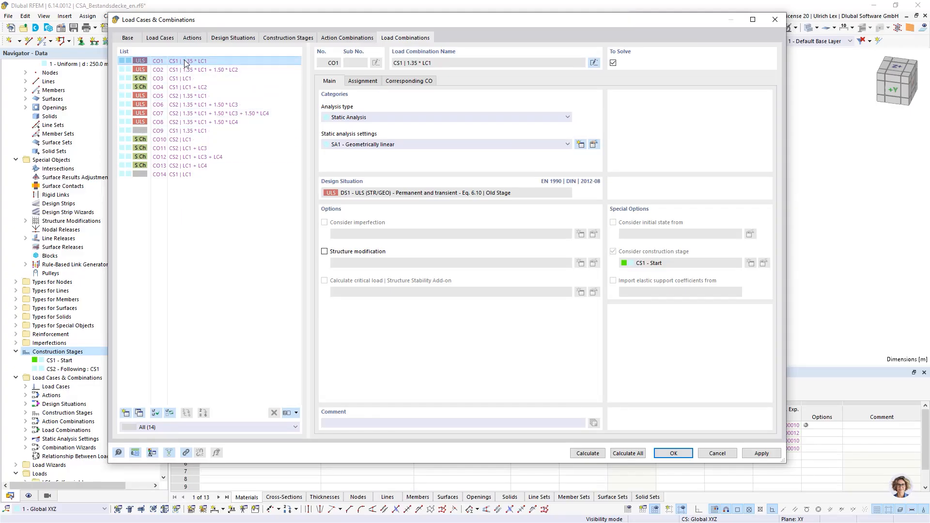
pyautogui.click(180, 96)
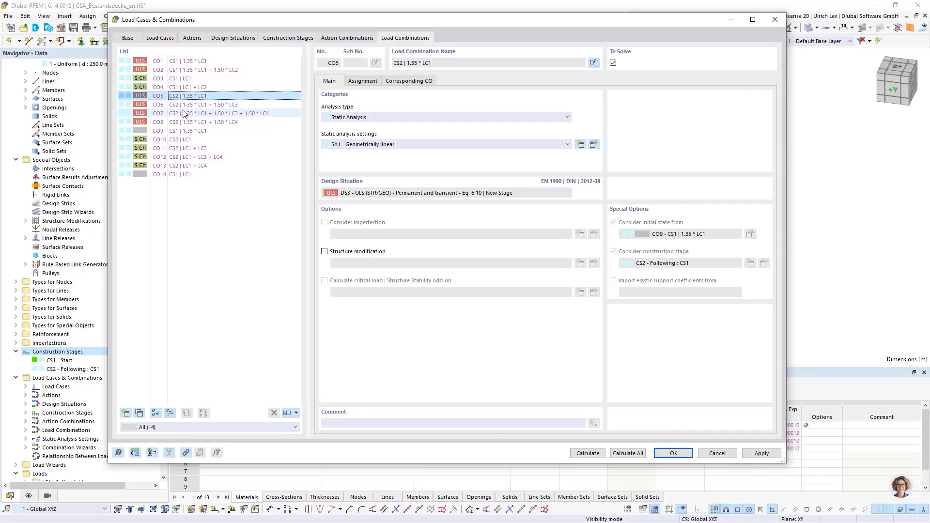
pyautogui.keyDown('shift'); pyautogui.click(186, 123); pyautogui.keyUp('shift')
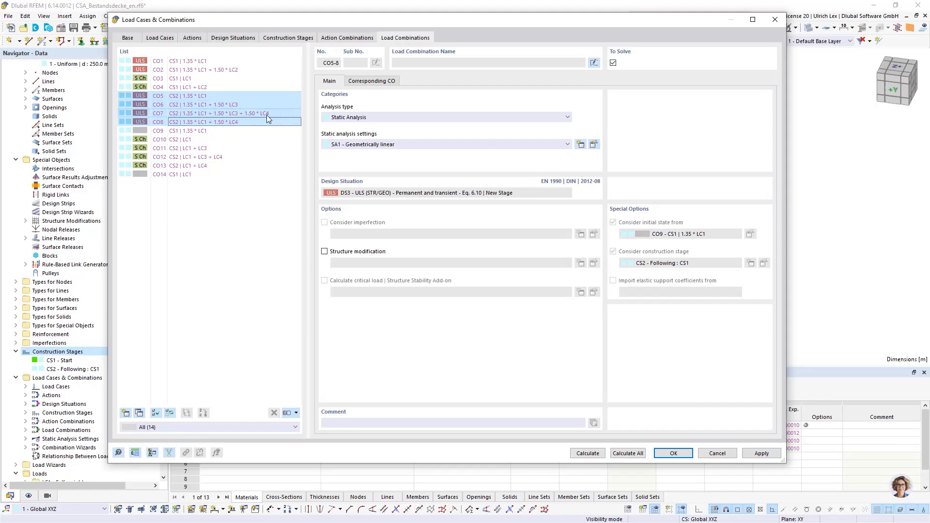
pyautogui.click(256, 165)
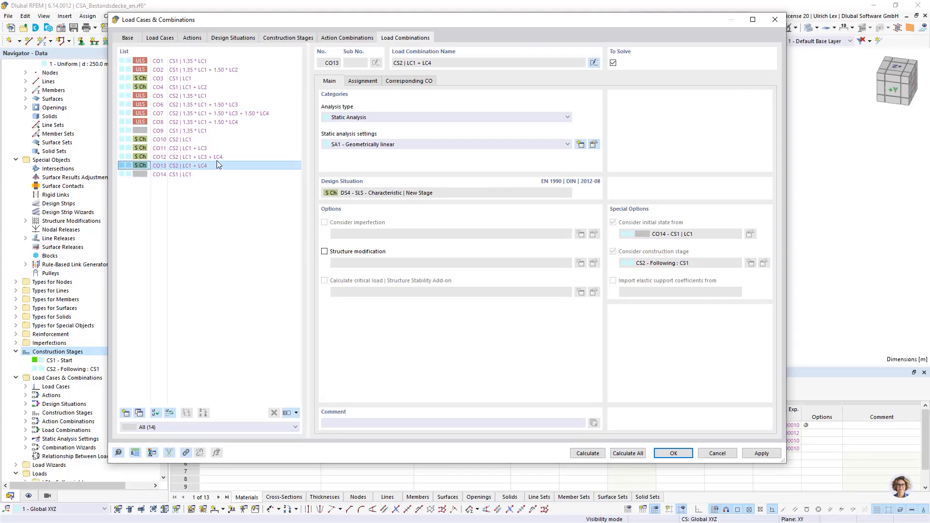
pyautogui.keyDown('shift'); pyautogui.click(174, 96); pyautogui.keyUp('shift')
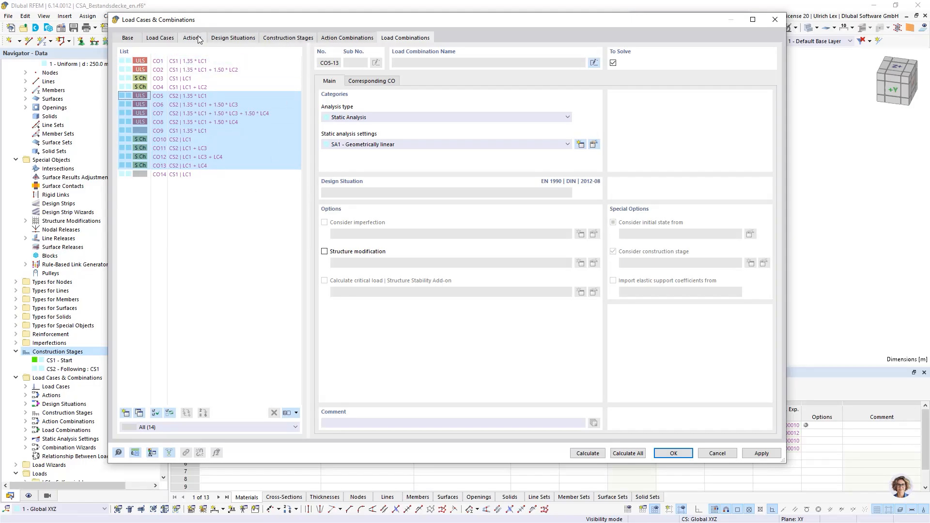
pyautogui.click(674, 453)
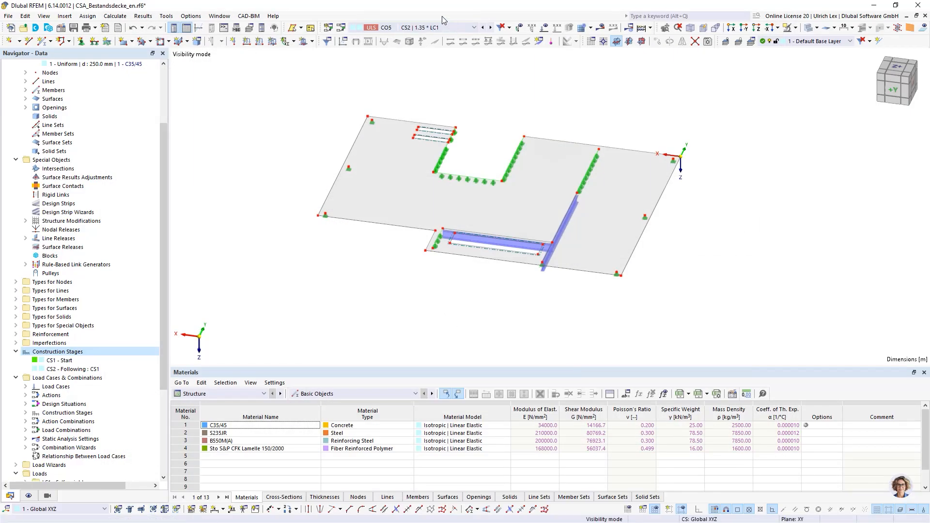
# Display load combination CO7 in the model and examine the strengthening beams beneath the slab from several angles
pyautogui.click(454, 30)
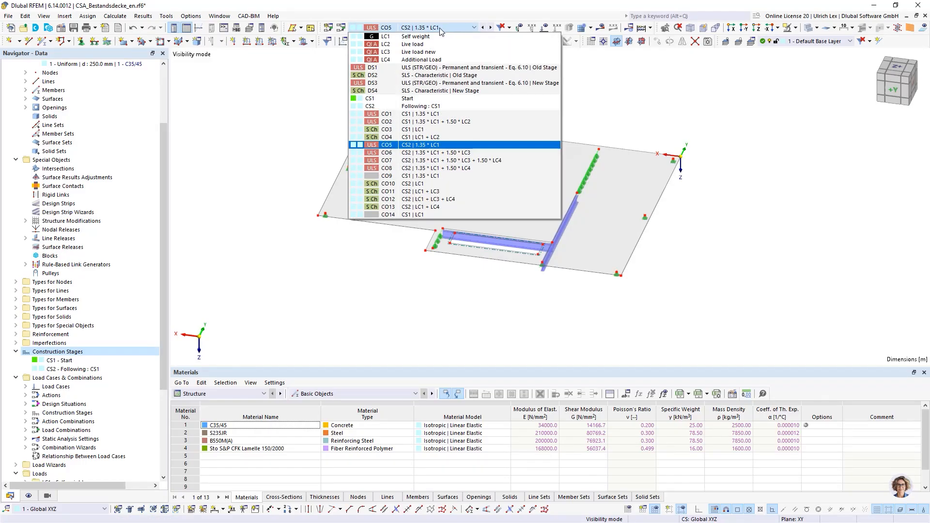
pyautogui.click(499, 161)
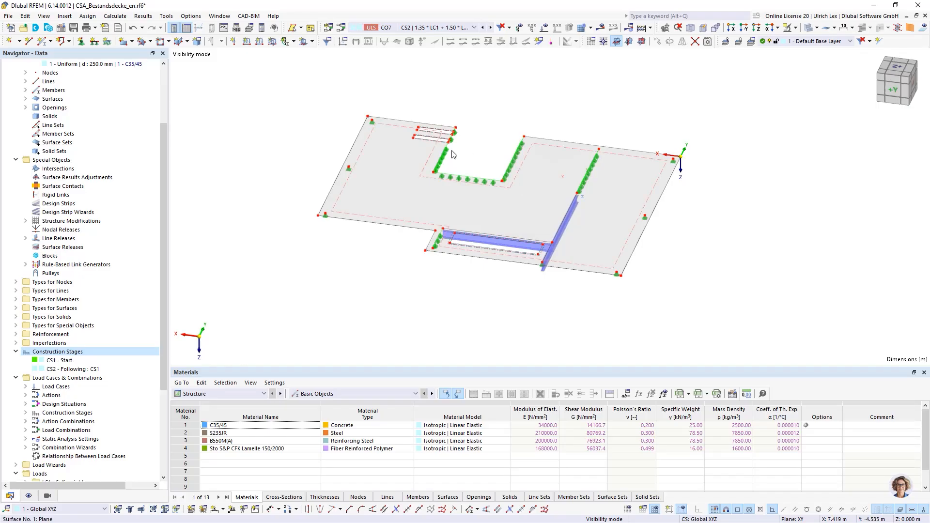
pyautogui.keyDown('ctrl'); pyautogui.moveTo(559, 329); pyautogui.dragTo(536, 300, button='middle'); pyautogui.keyUp('ctrl')
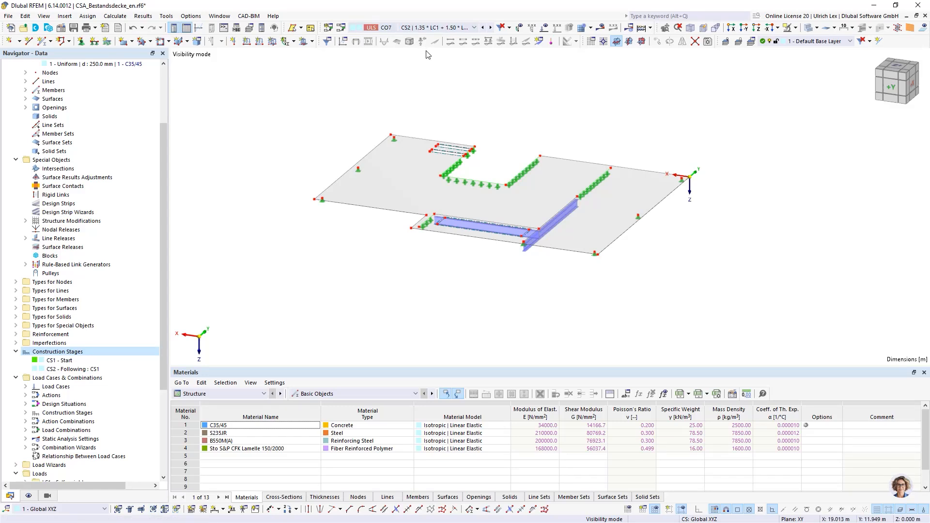
pyautogui.scroll(3, 556, 262)
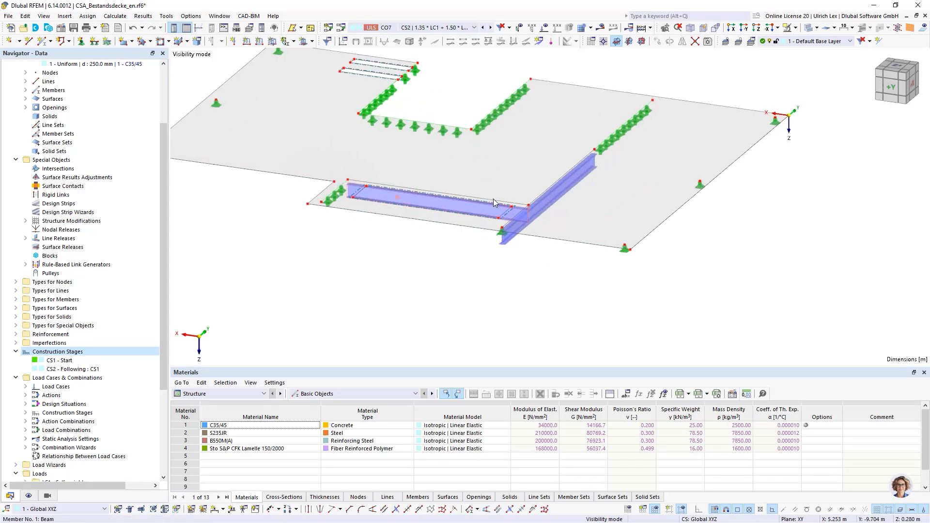
pyautogui.scroll(-3, 408, 202)
pyautogui.keyDown('ctrl'); pyautogui.moveTo(410, 247); pyautogui.dragTo(542, 282, button='middle'); pyautogui.keyUp('ctrl')
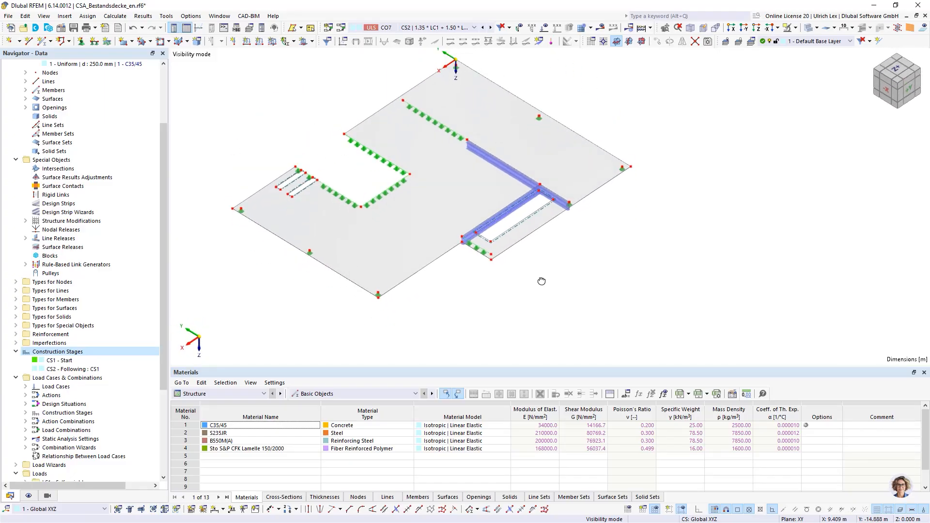
# Switch the model display to load combination CO2 and back to CO7 to compare the structure in both construction stages
pyautogui.click(443, 28)
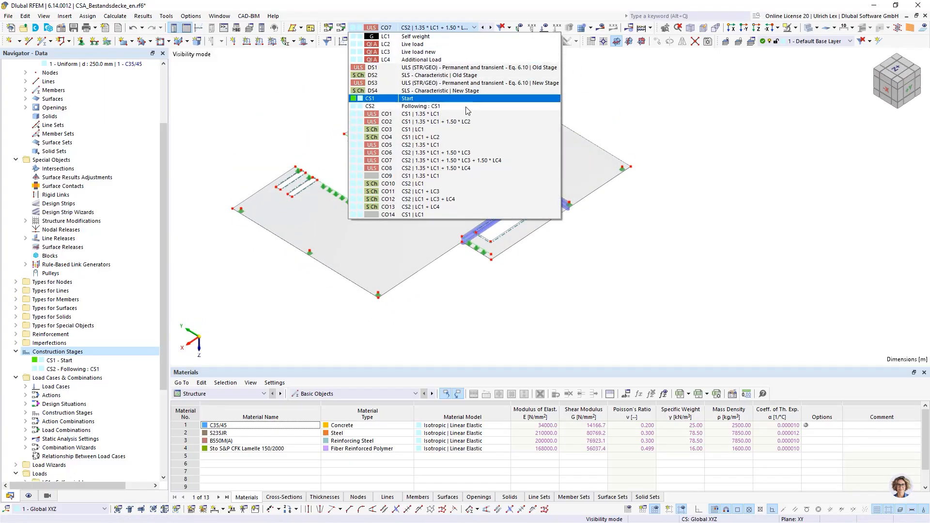
pyautogui.click(466, 123)
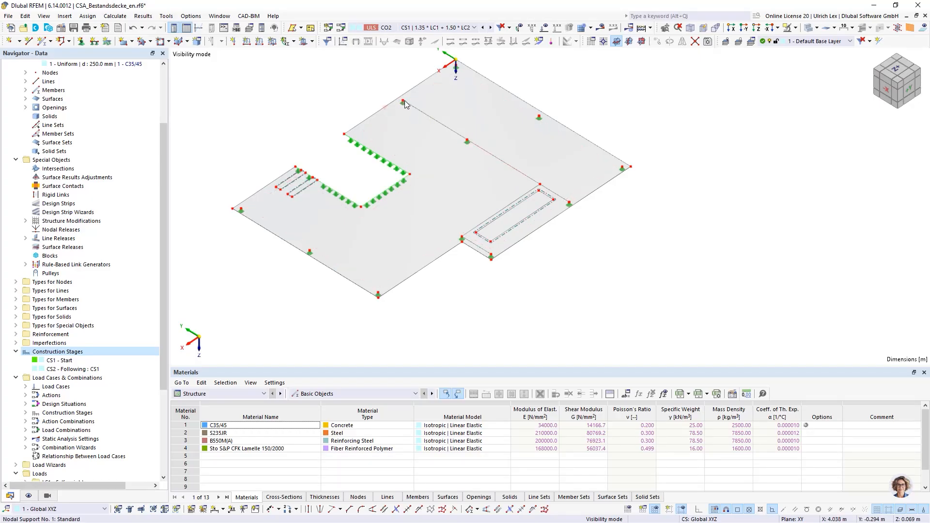
pyautogui.click(447, 29)
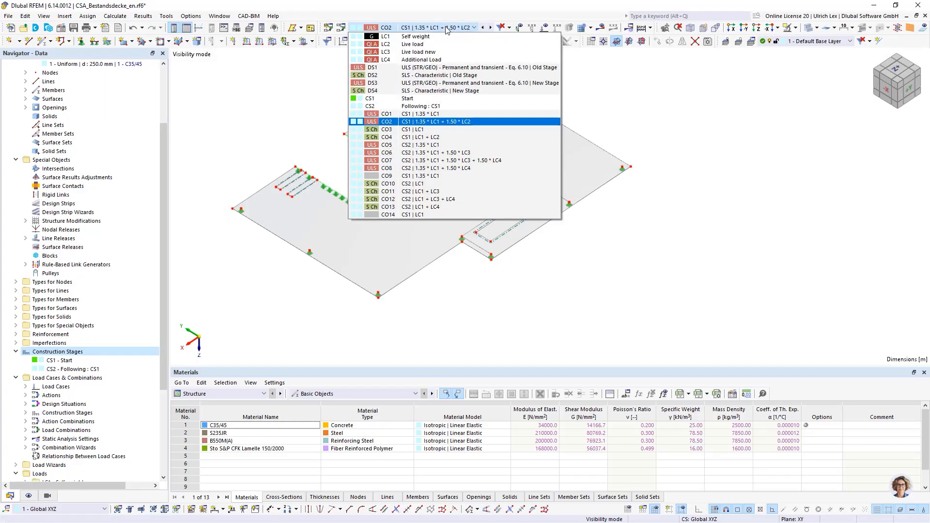
pyautogui.click(492, 163)
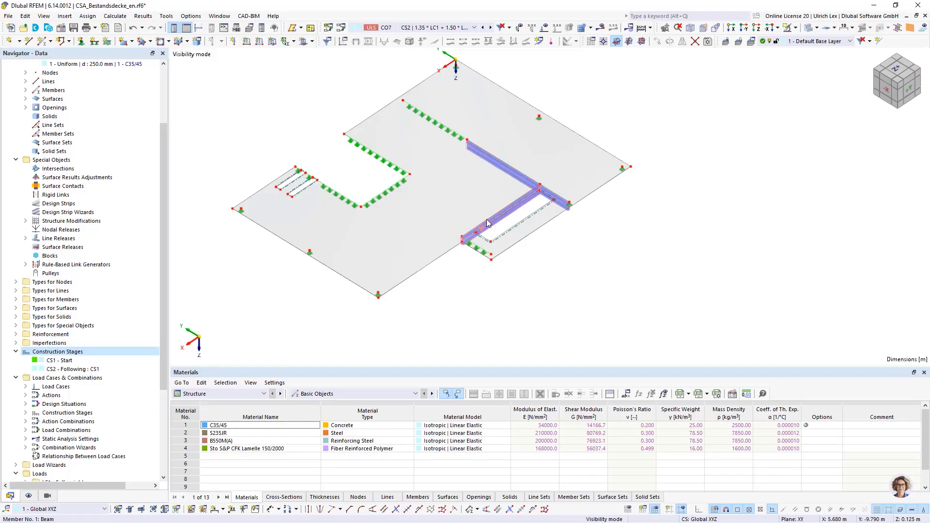
# Review the target finite element length and node-to-line tolerance in the general mesh settings, and accept them
pyautogui.keyDown('ctrl'); pyautogui.moveTo(684, 273); pyautogui.dragTo(539, 269, button='middle'); pyautogui.keyUp('ctrl')
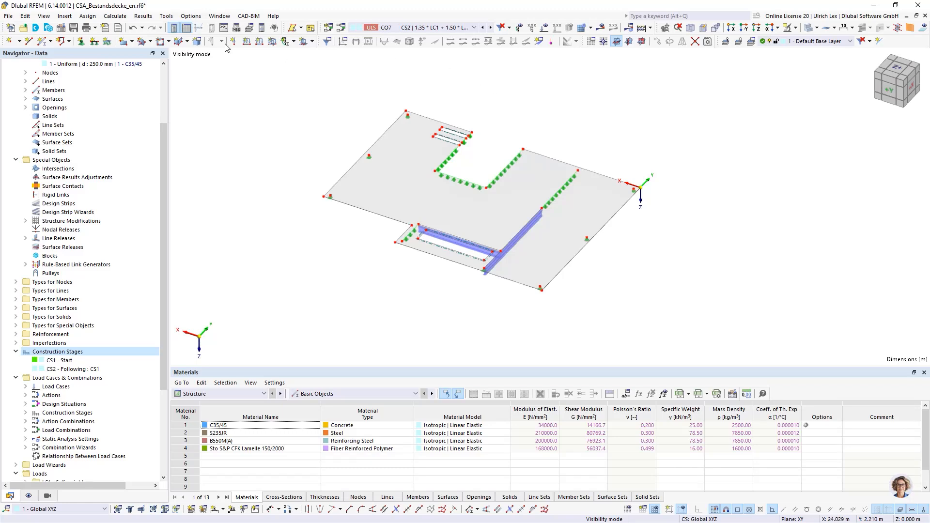
pyautogui.click(110, 18)
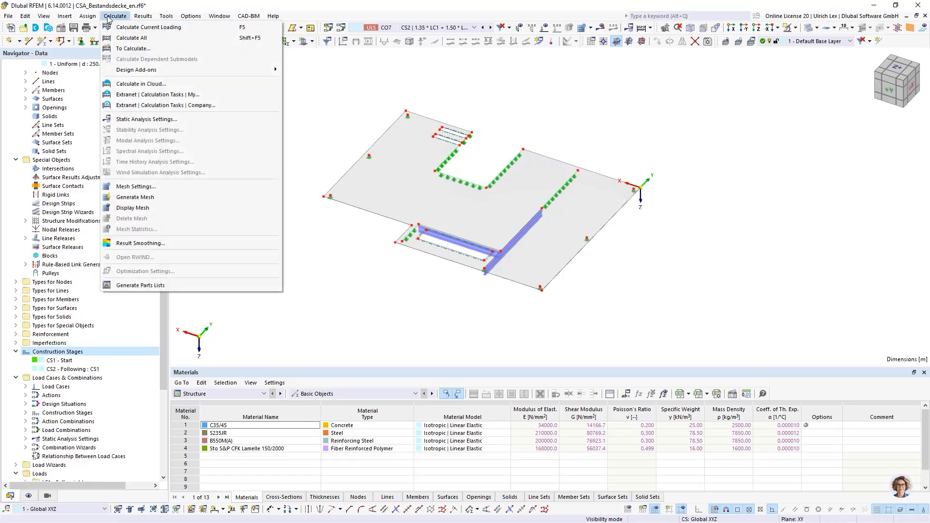
pyautogui.click(181, 188)
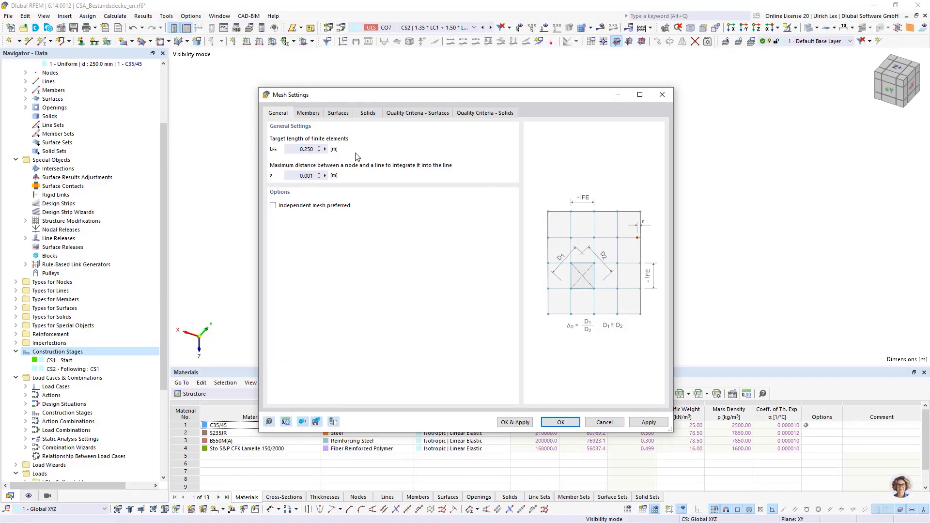
pyautogui.click(561, 422)
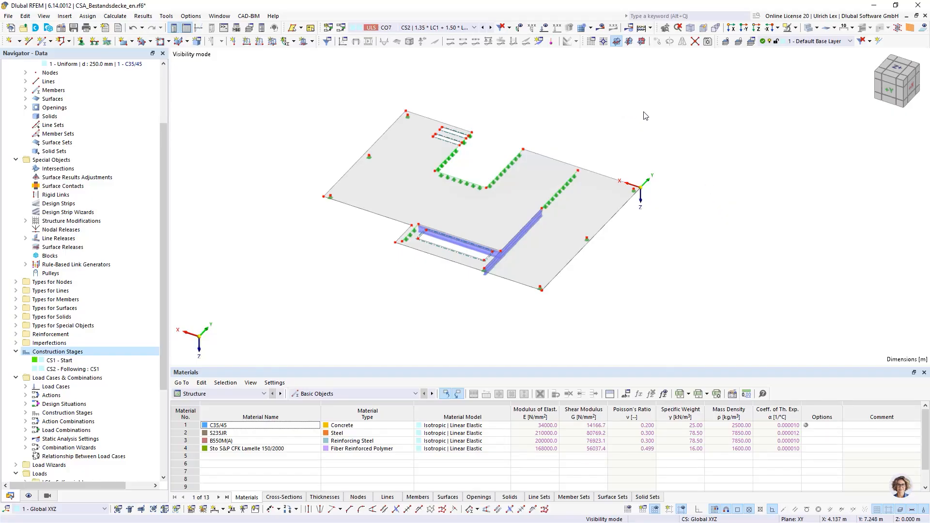
pyautogui.scroll(1, 693, 197)
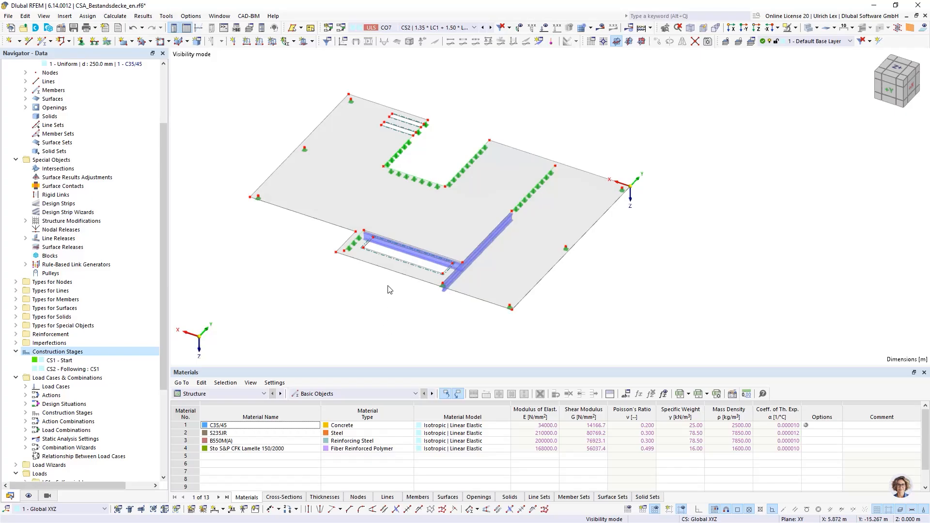
# Calculate all load cases, load combinations and construction stages together with the stress, concrete and steel designs
pyautogui.click(650, 28)
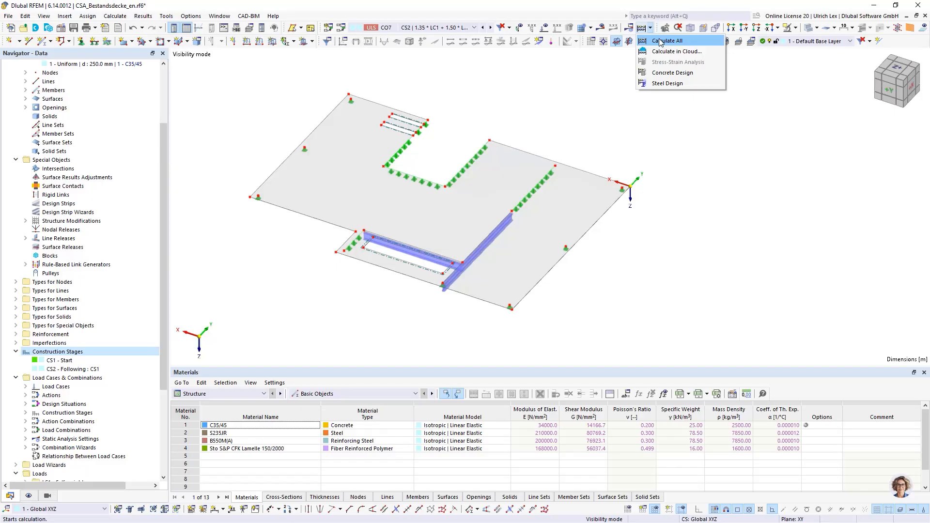
pyautogui.click(664, 41)
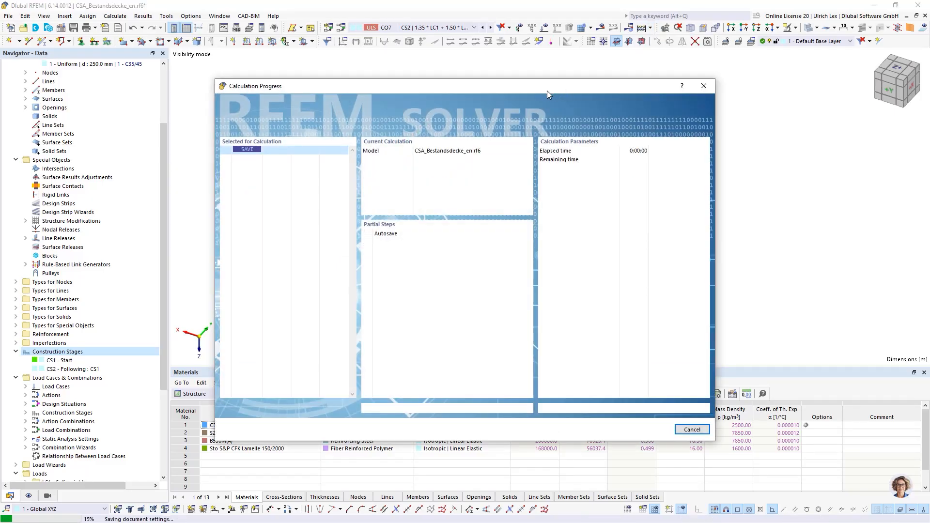
pyautogui.moveTo(551, 86); pyautogui.dragTo(647, 72)
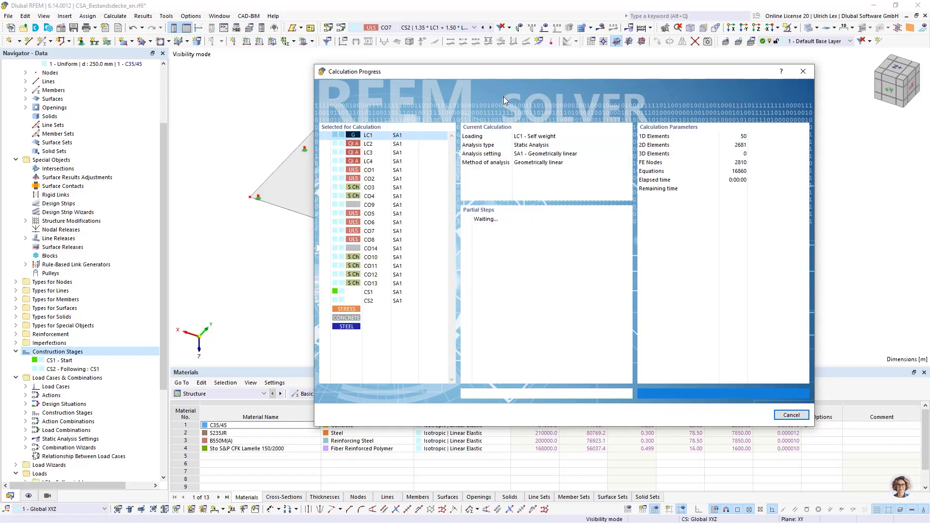
pyautogui.moveTo(515, 72); pyautogui.dragTo(533, 74)
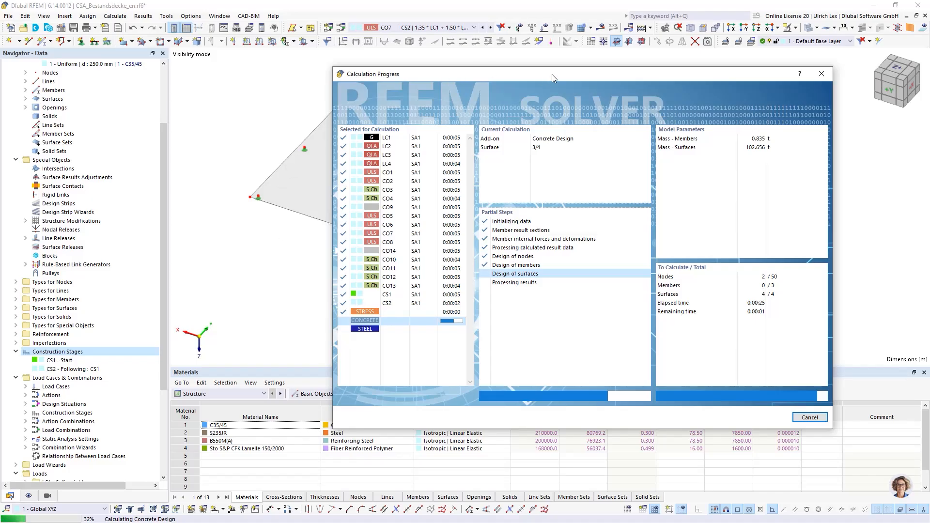
pyautogui.moveTo(551, 75); pyautogui.dragTo(546, 66)
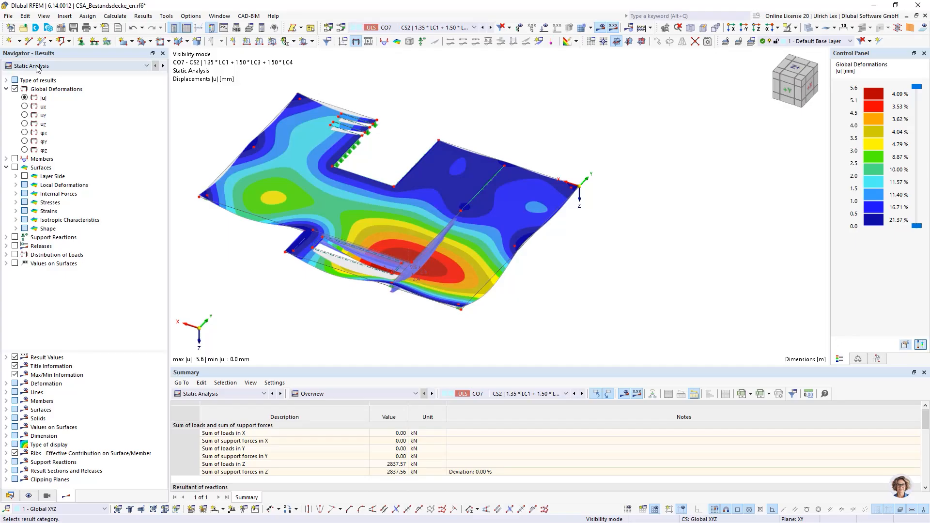
# Display the global deformations of load combination CO4 and examine the slab of construction stage CS1 from several angles
pyautogui.click(54, 68)
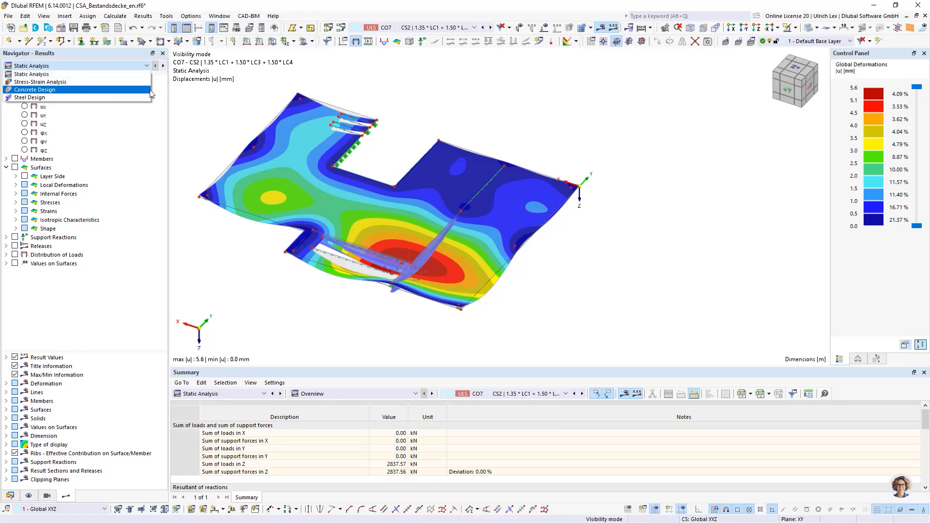
pyautogui.click(216, 112)
pyautogui.scroll(-3, 610, 261)
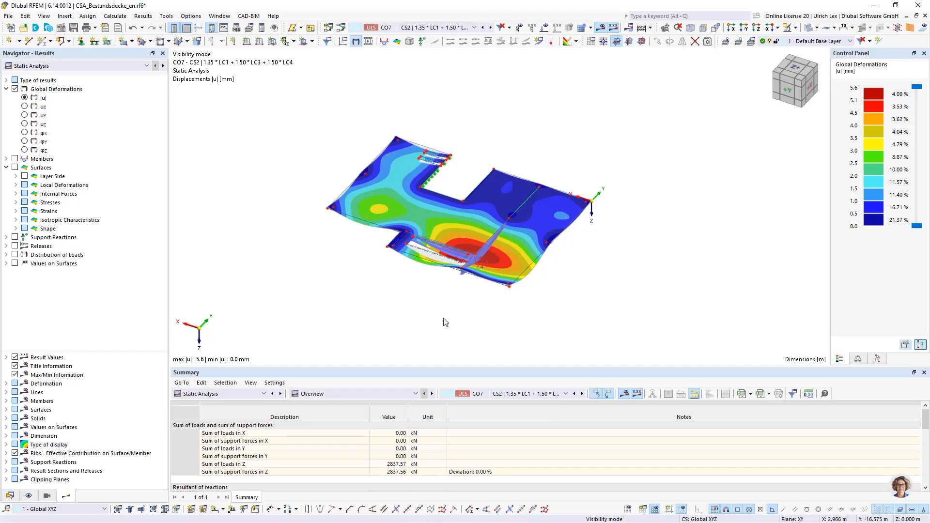
pyautogui.moveTo(440, 315)
pyautogui.keyDown('ctrl'); pyautogui.mouseDown(button='middle')
pyautogui.moveTo(523, 292)
pyautogui.moveTo(542, 326)
pyautogui.moveTo(430, 306)
pyautogui.mouseUp(button='middle'); pyautogui.keyUp('ctrl')
pyautogui.click(436, 28)
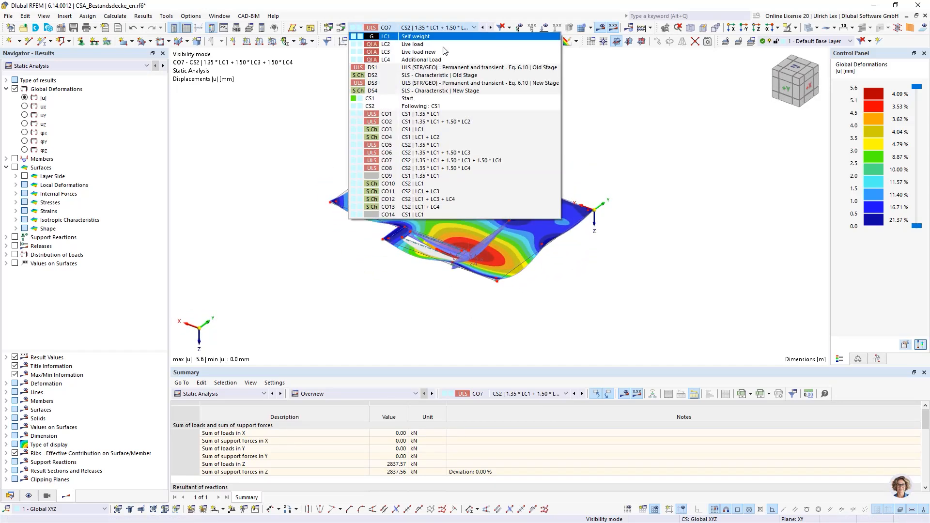
pyautogui.click(447, 137)
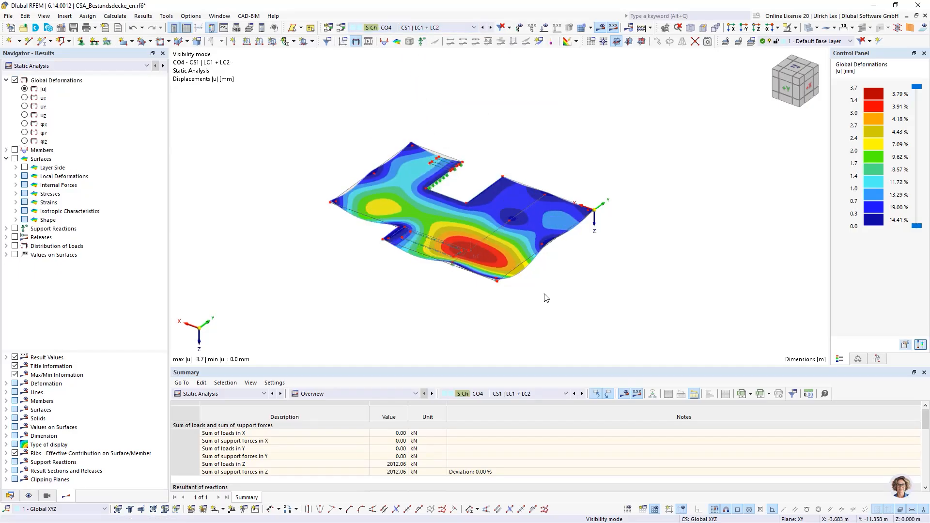
pyautogui.keyDown('ctrl'); pyautogui.moveTo(545, 293); pyautogui.dragTo(593, 307, button='middle'); pyautogui.keyUp('ctrl')
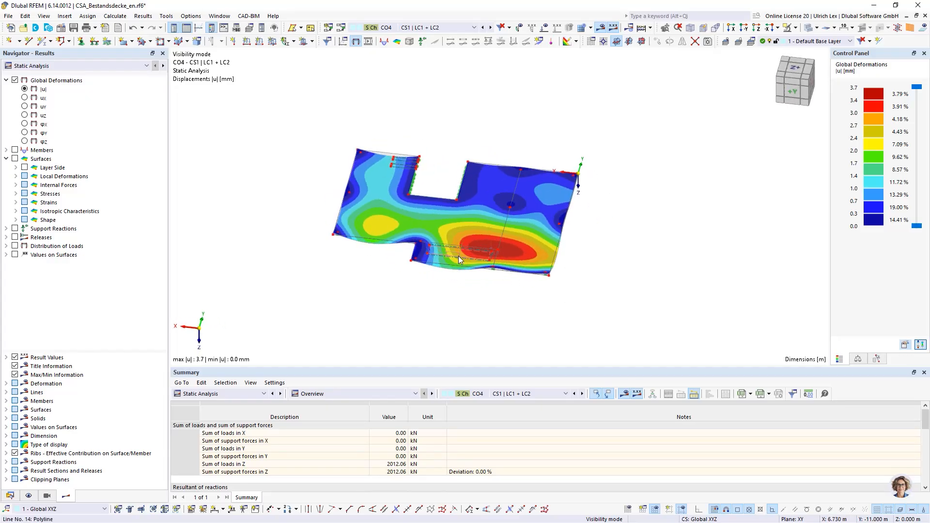
pyautogui.scroll(3, 458, 256)
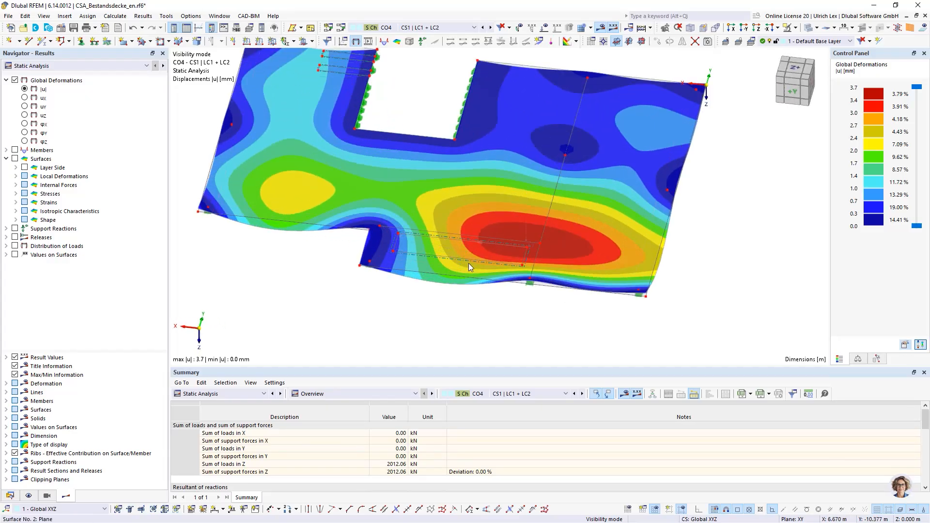
pyautogui.scroll(-2, 456, 266)
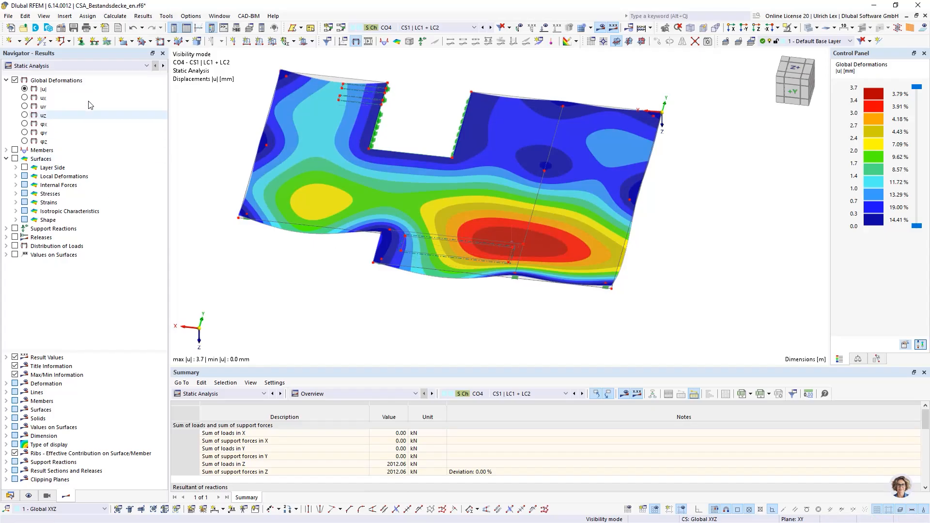
# Display the global deformations of load combination CO12 and examine the strengthened slab with its beams for comparison
pyautogui.click(442, 28)
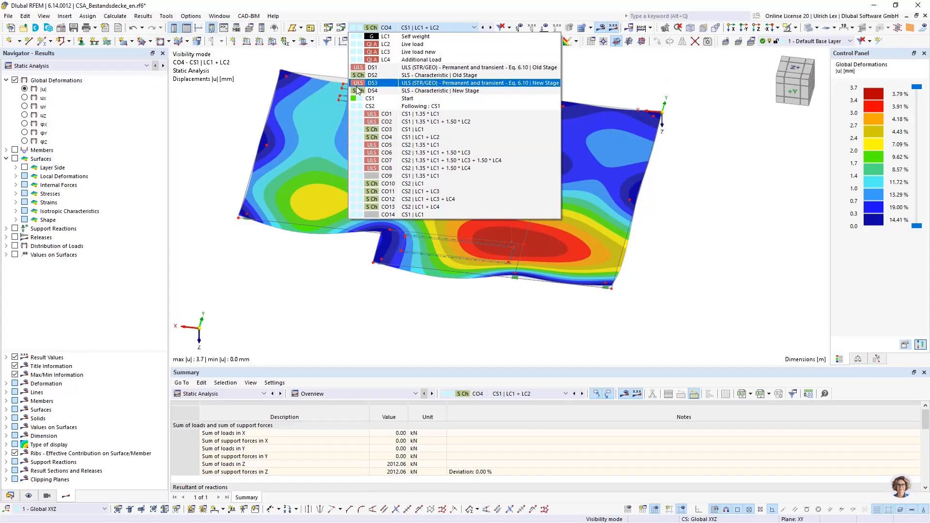
pyautogui.click(446, 199)
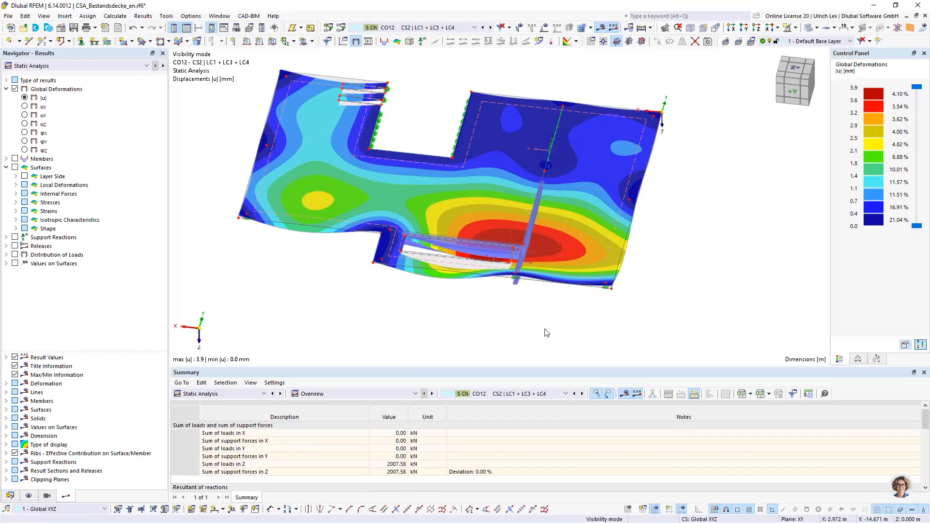
pyautogui.keyDown('ctrl'); pyautogui.moveTo(480, 286); pyautogui.dragTo(612, 314, button='middle'); pyautogui.keyUp('ctrl')
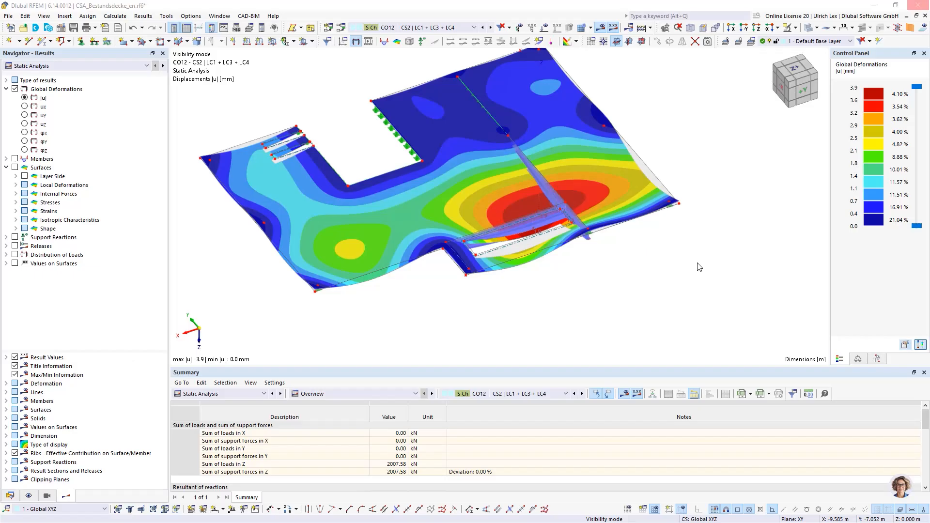
pyautogui.keyDown('ctrl'); pyautogui.moveTo(670, 270); pyautogui.dragTo(602, 255, button='middle'); pyautogui.keyUp('ctrl')
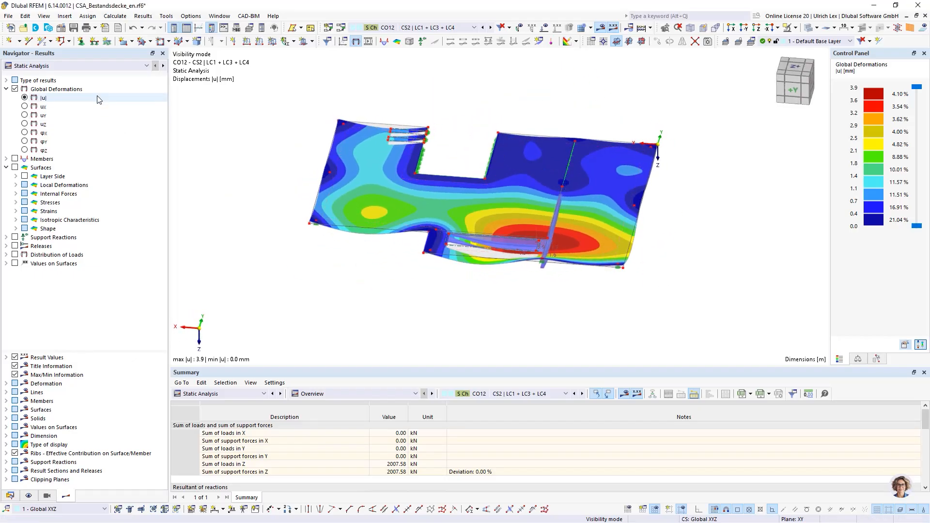
# Show the concrete design results and limit the selected design situations to DS1, the ULS of the old stage
pyautogui.click(98, 67)
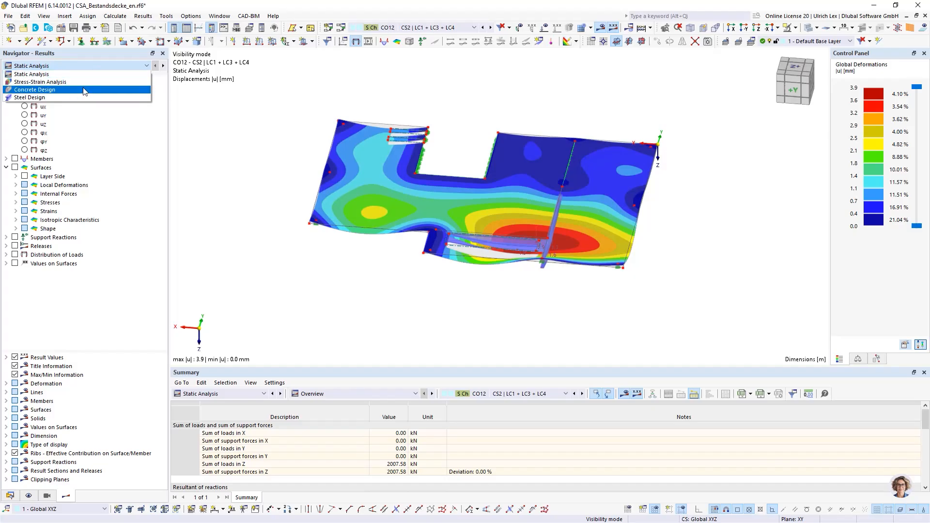
pyautogui.click(82, 91)
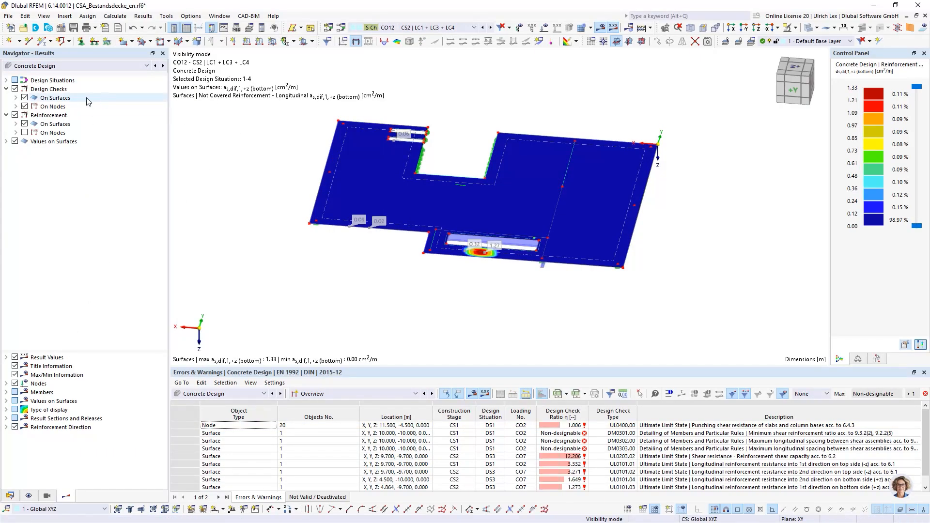
pyautogui.click(6, 80)
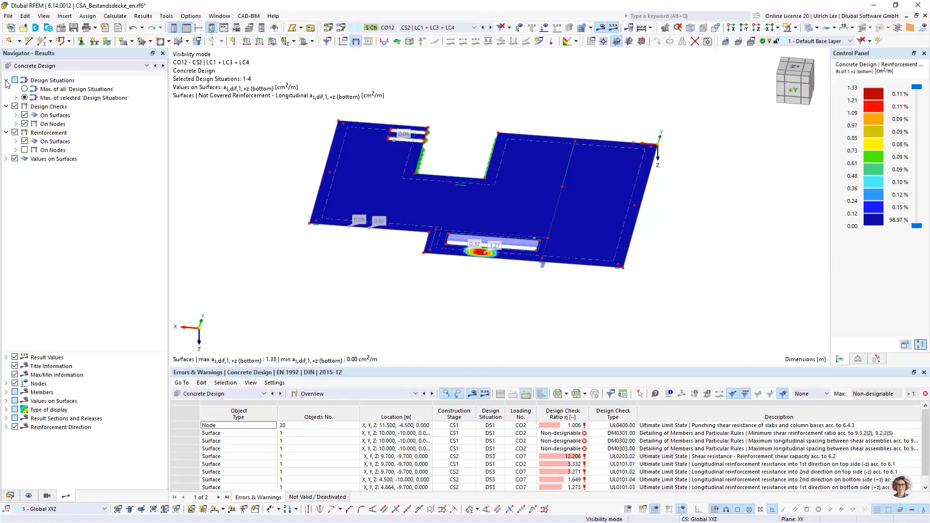
pyautogui.click(24, 98)
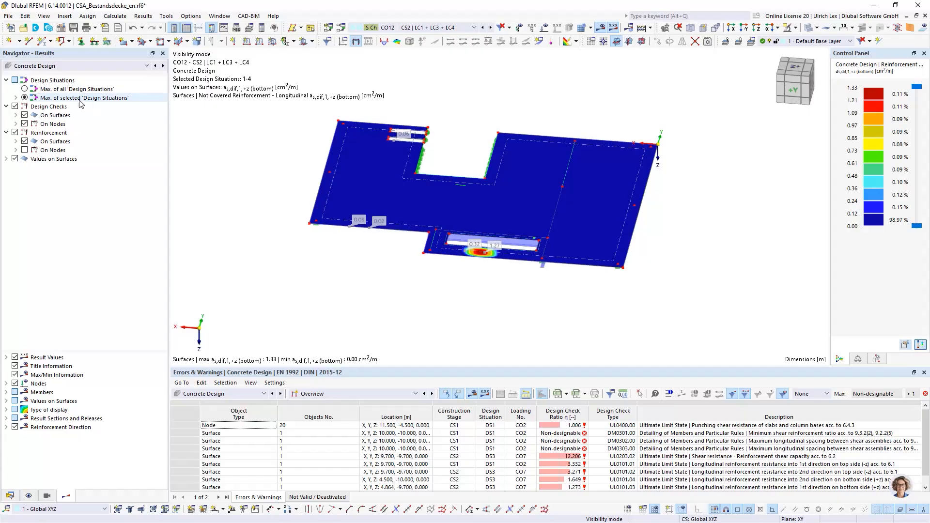
pyautogui.click(16, 98)
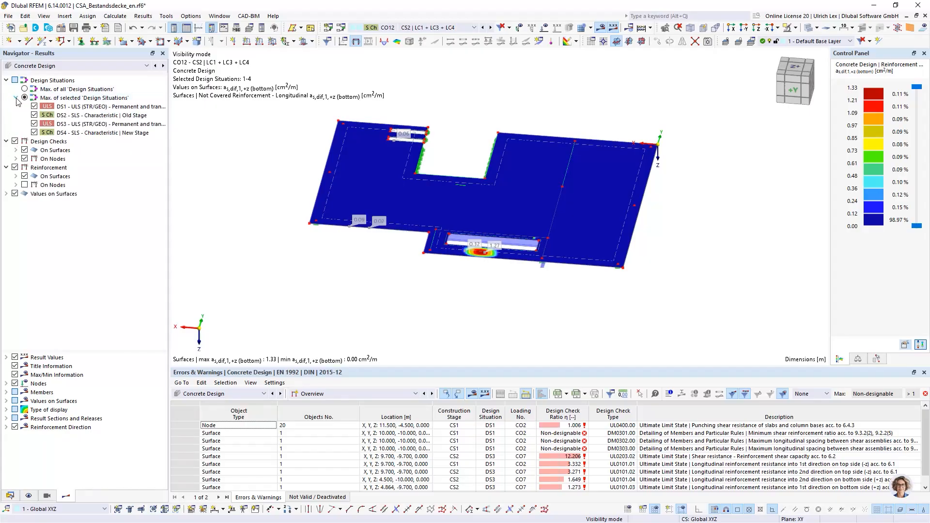
pyautogui.click(37, 116)
pyautogui.click(35, 124)
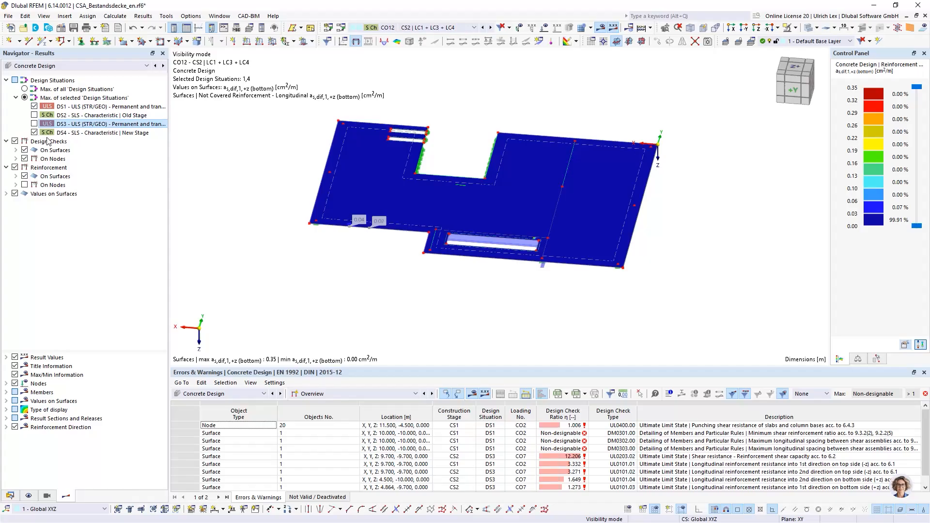
pyautogui.click(34, 132)
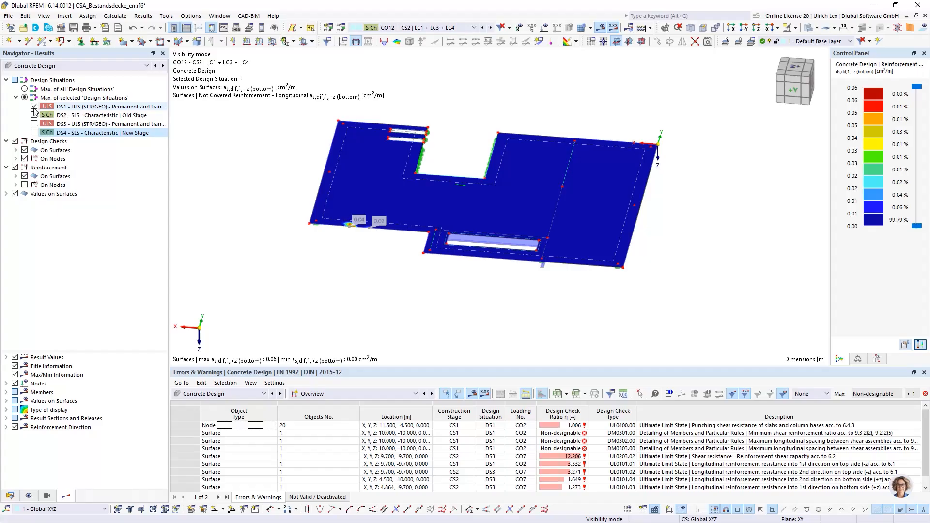
pyautogui.moveTo(169, 129); pyautogui.dragTo(276, 131)
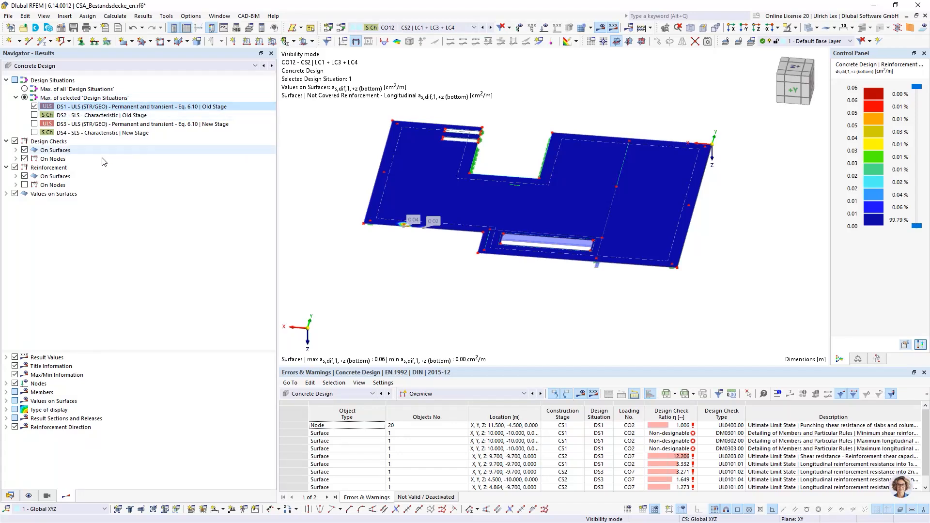
# Examine the not covered longitudinal reinforcement on the slab's bottom side in direction 1, and return to the model data
pyautogui.click(17, 176)
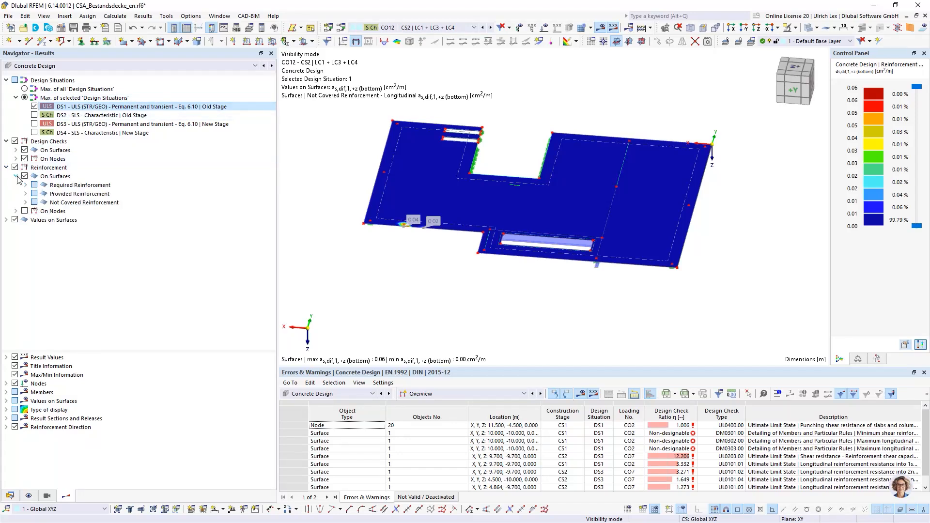
pyautogui.click(26, 203)
pyautogui.click(36, 212)
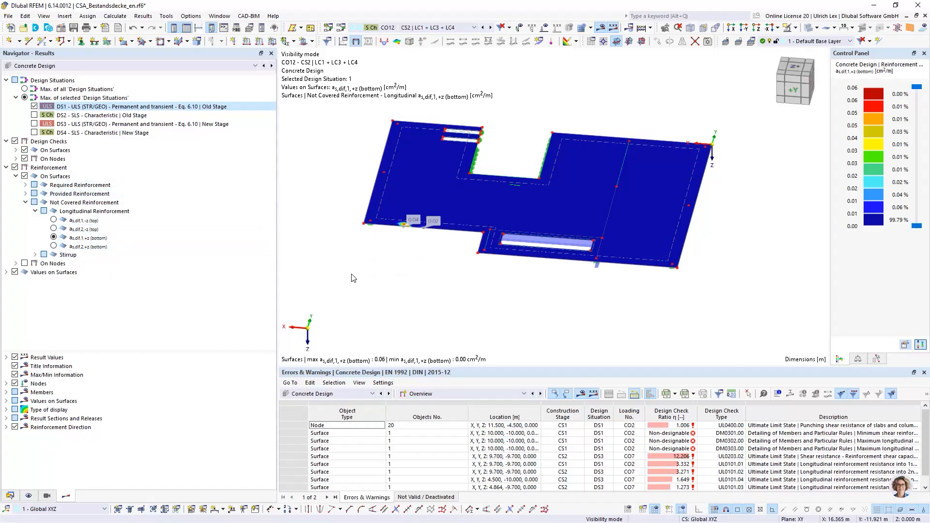
pyautogui.scroll(-1, 348, 307)
pyautogui.scroll(2, 347, 204)
pyautogui.keyDown('ctrl'); pyautogui.moveTo(341, 206); pyautogui.dragTo(352, 231, button='middle'); pyautogui.keyUp('ctrl')
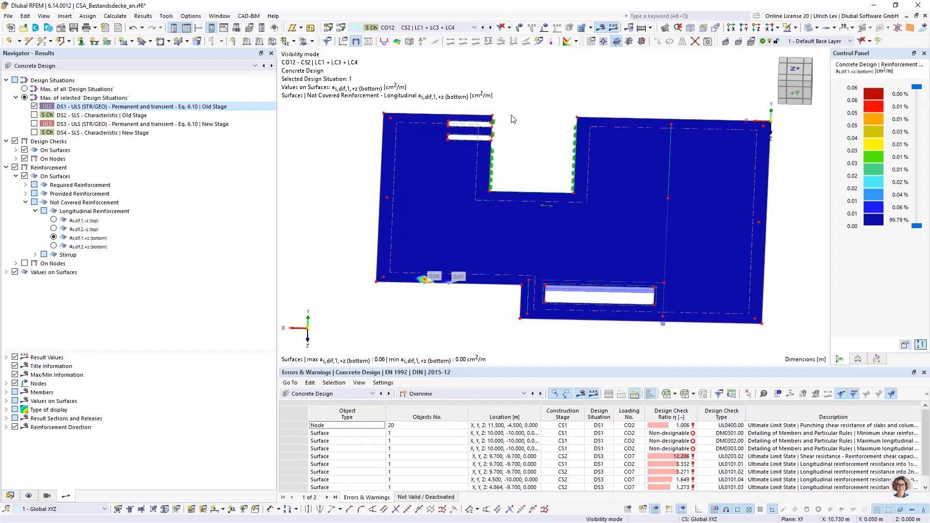
pyautogui.scroll(2, 541, 127)
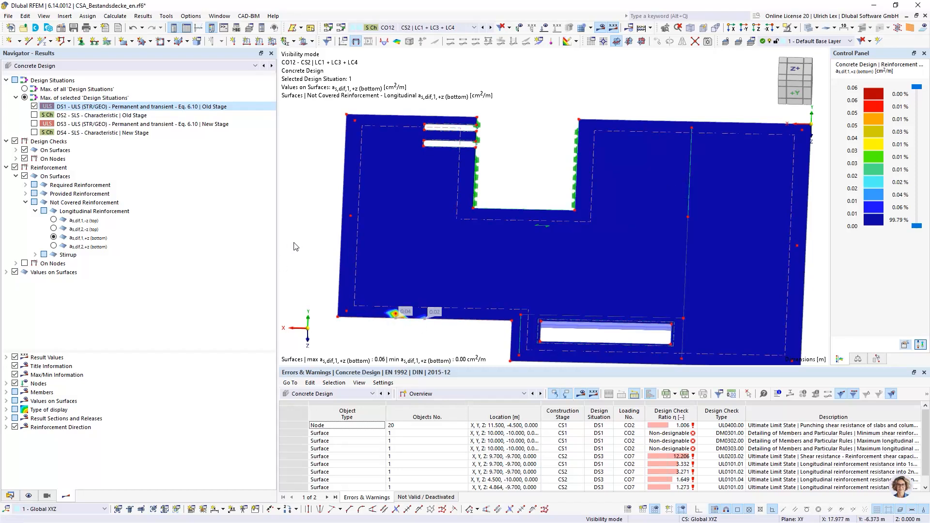
pyautogui.scroll(-1, 294, 247)
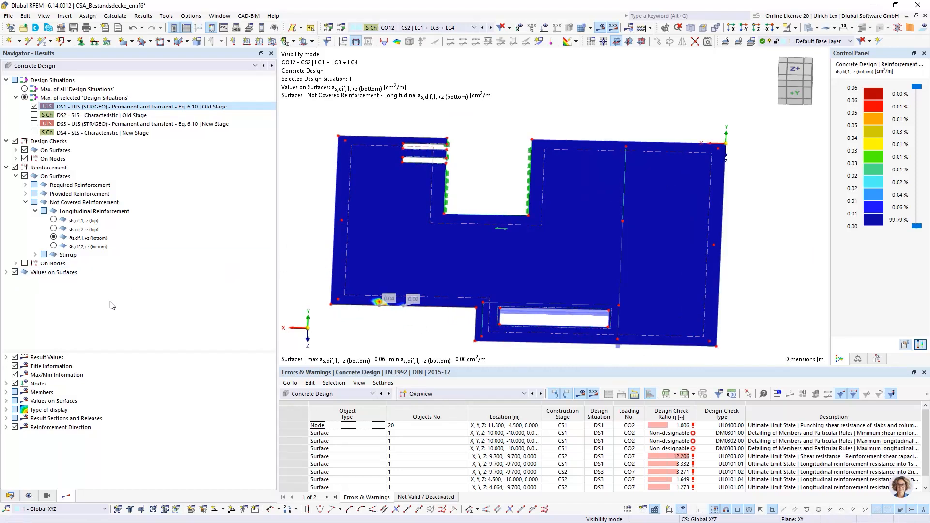
pyautogui.click(11, 497)
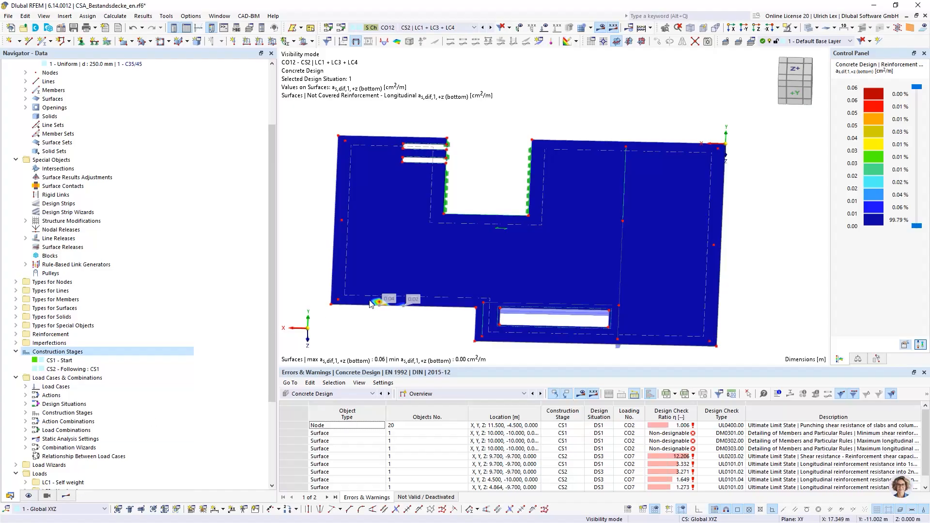
# Limit the concrete design results to DS3, the ULS of the new stage, and examine the slab's not covered bottom reinforcement in direction 1
pyautogui.click(66, 496)
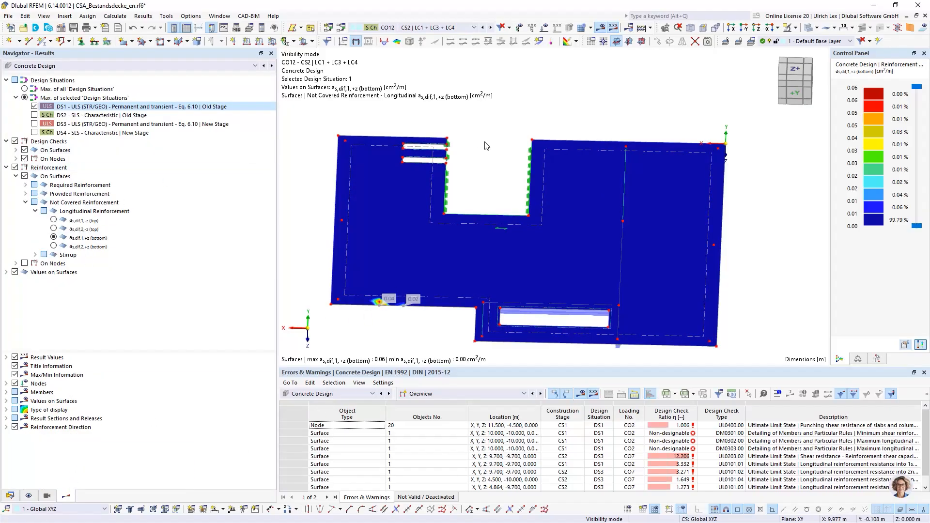
pyautogui.scroll(-1, 549, 119)
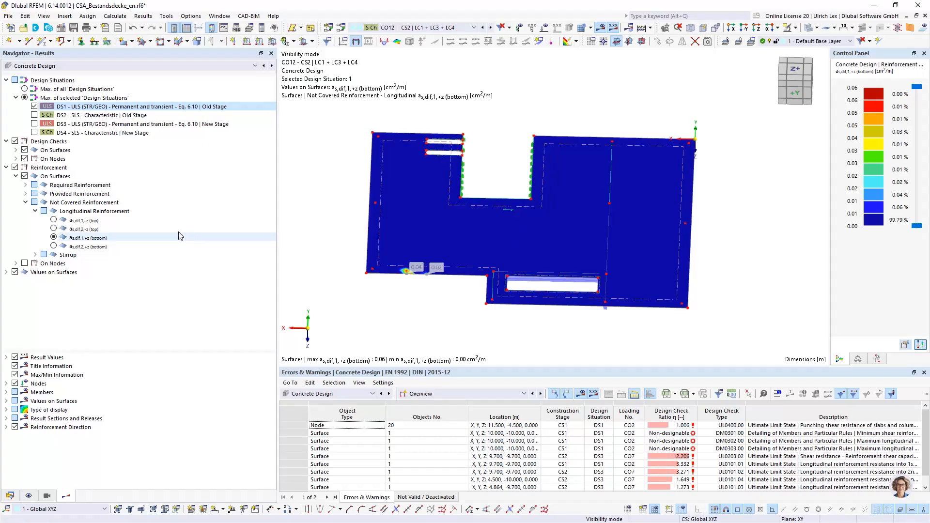
pyautogui.click(34, 106)
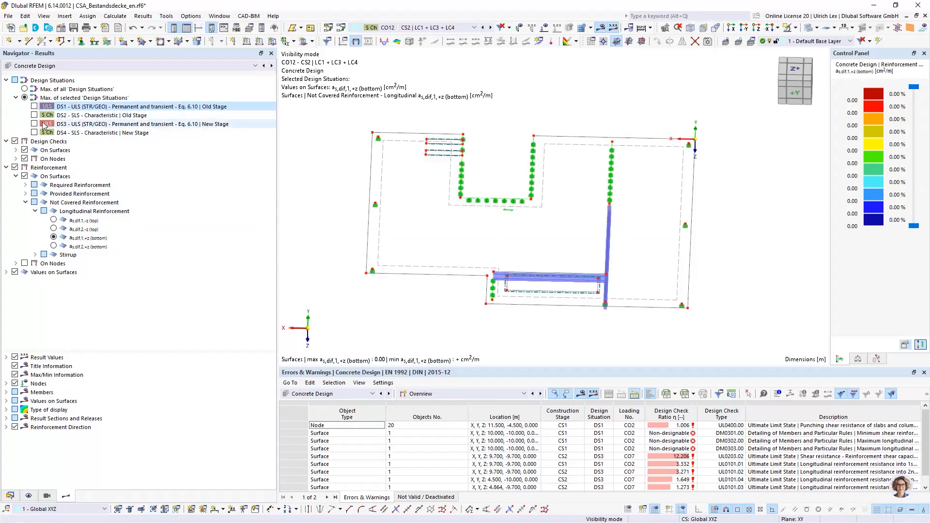
pyautogui.click(34, 124)
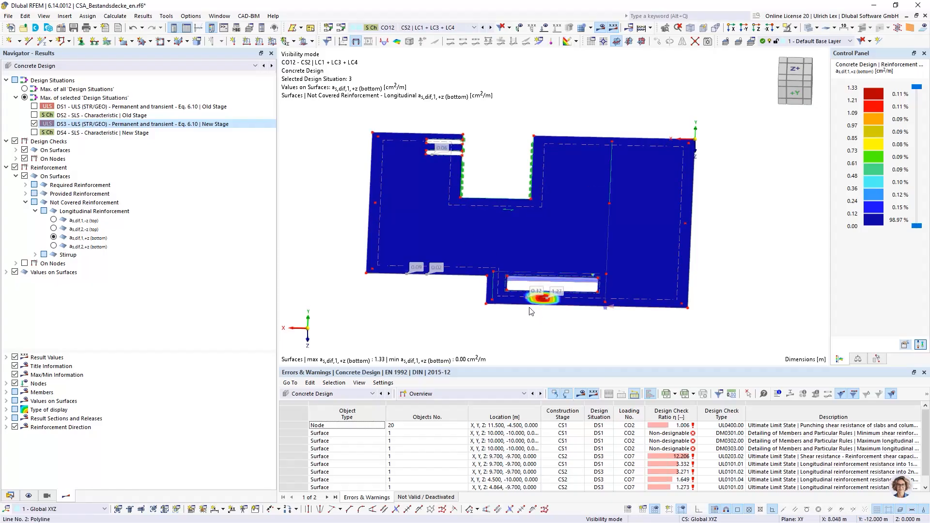
pyautogui.keyDown('ctrl'); pyautogui.moveTo(567, 335); pyautogui.dragTo(569, 320, button='middle'); pyautogui.keyUp('ctrl')
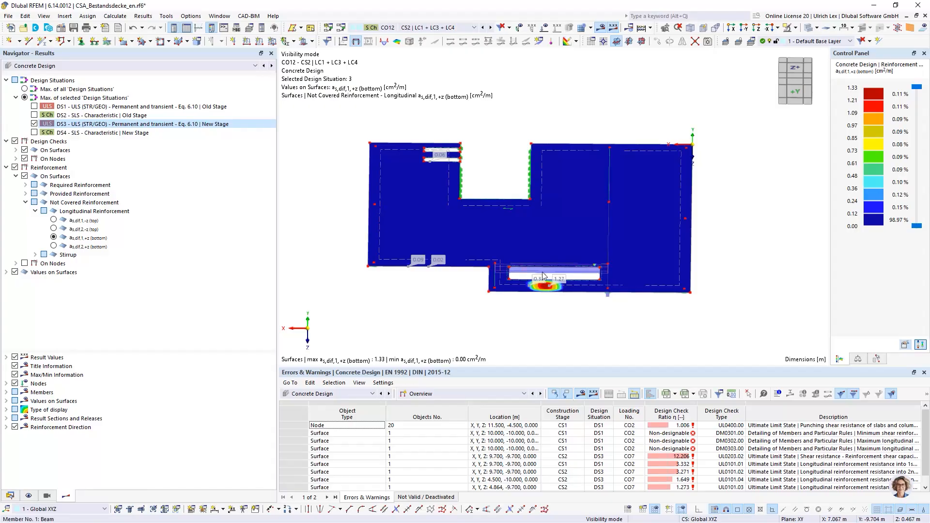
pyautogui.scroll(3, 552, 295)
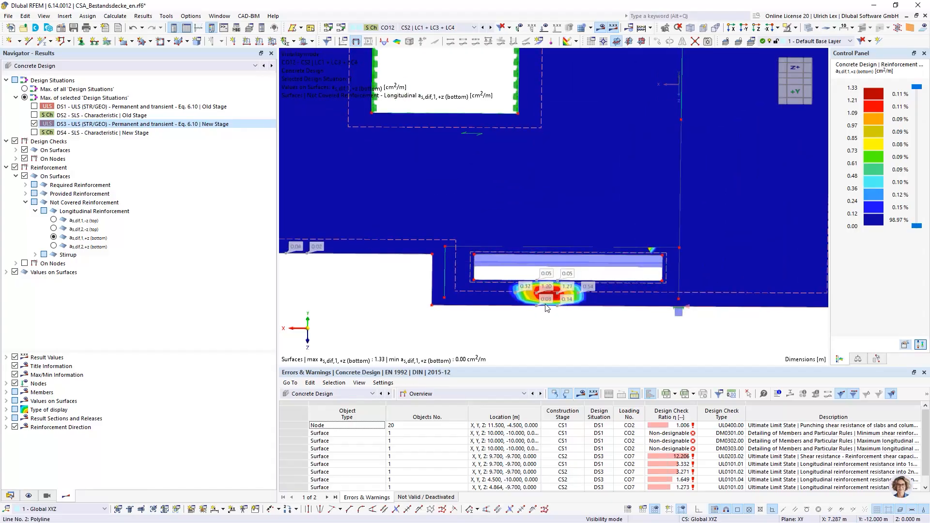
pyautogui.scroll(-3, 551, 303)
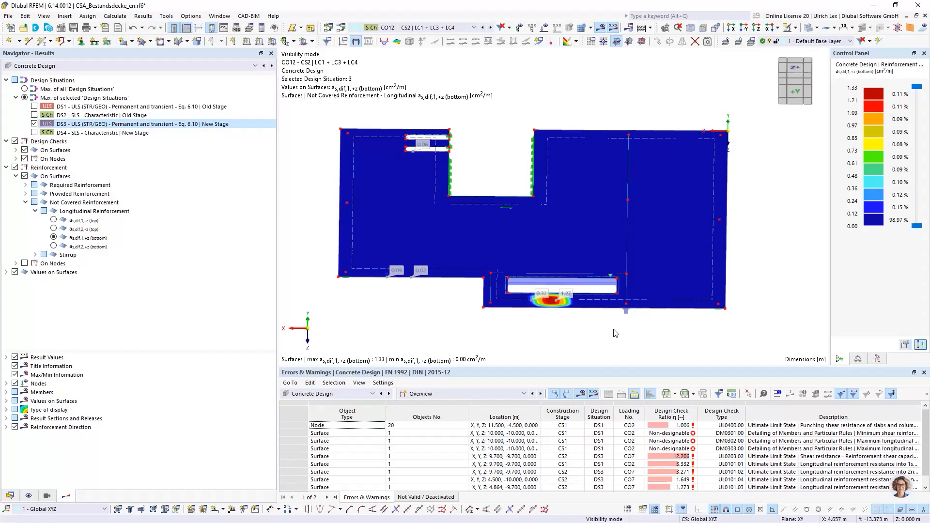
pyautogui.keyDown('ctrl'); pyautogui.moveTo(779, 281); pyautogui.dragTo(768, 275, button='middle'); pyautogui.keyUp('ctrl')
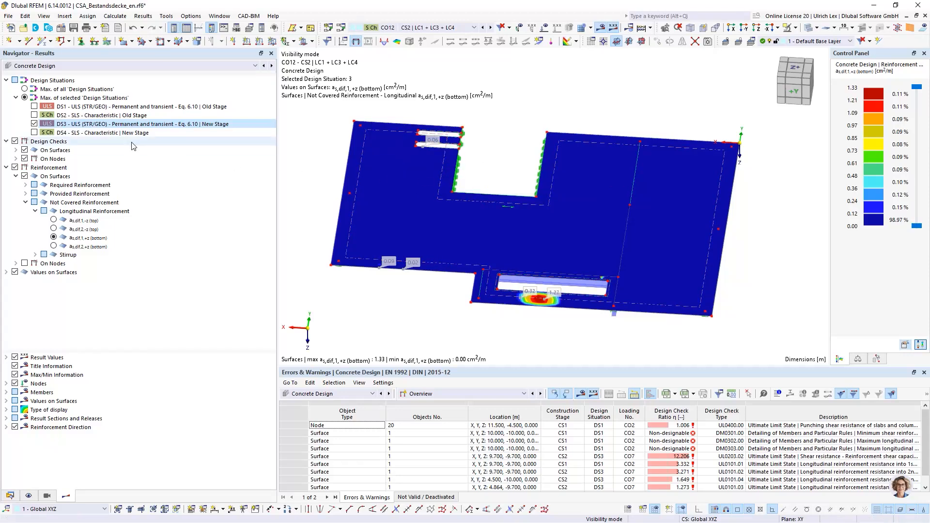
# Switch to the static analysis results and display the basic internal forces mx on the surfaces instead of the global deformations
pyautogui.click(67, 66)
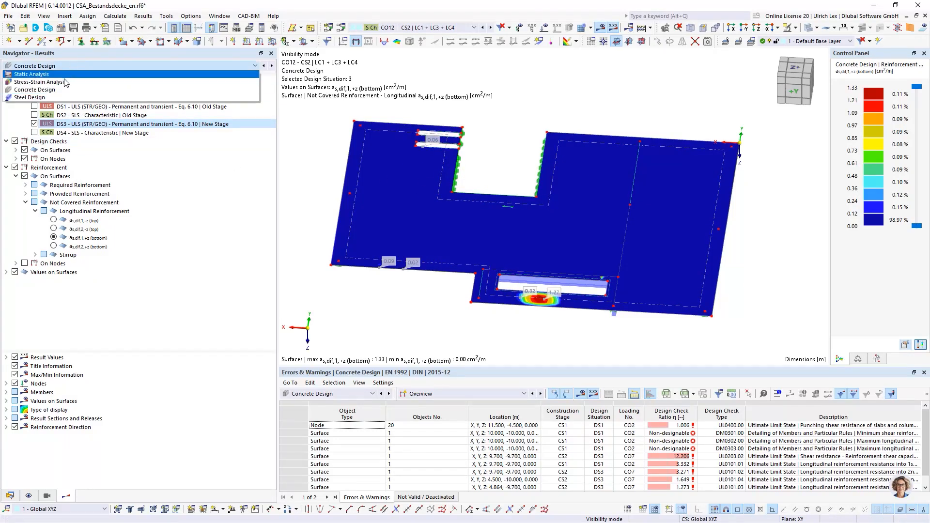
pyautogui.click(67, 75)
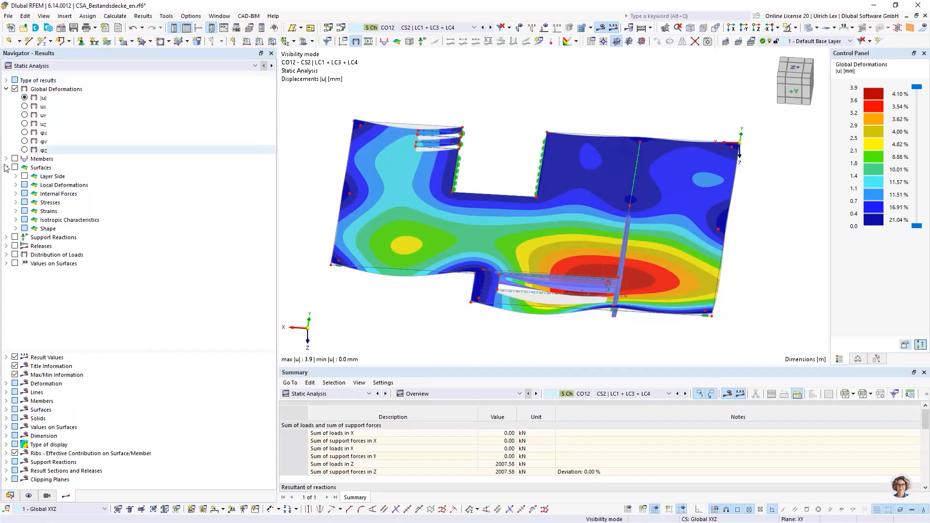
pyautogui.click(16, 194)
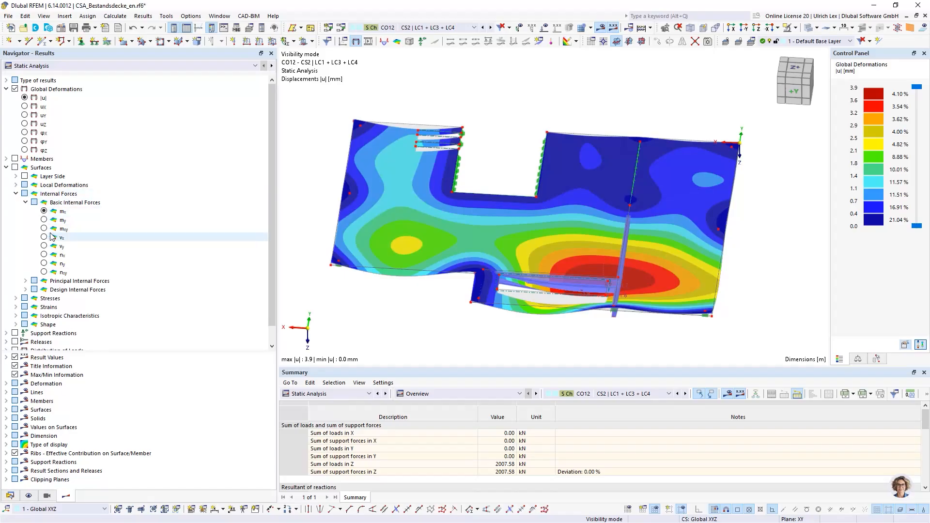
pyautogui.click(15, 168)
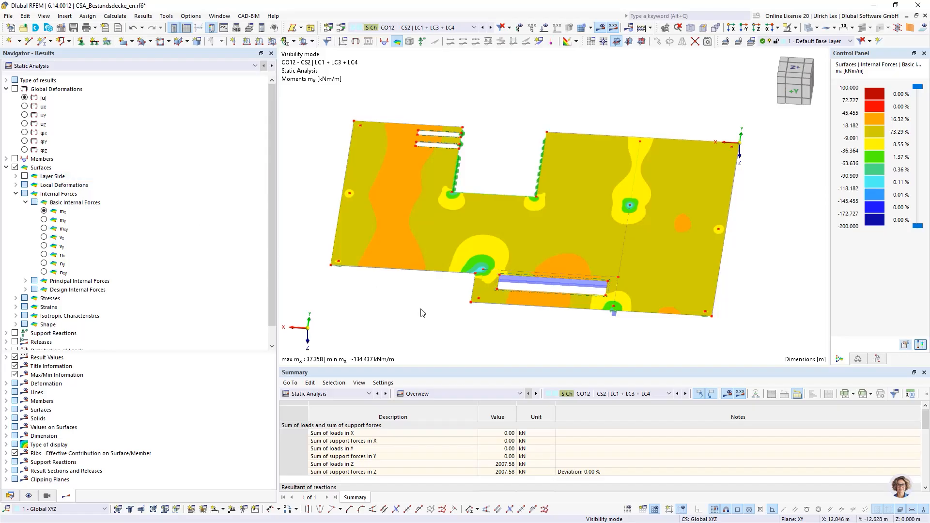
pyautogui.scroll(-1, 454, 314)
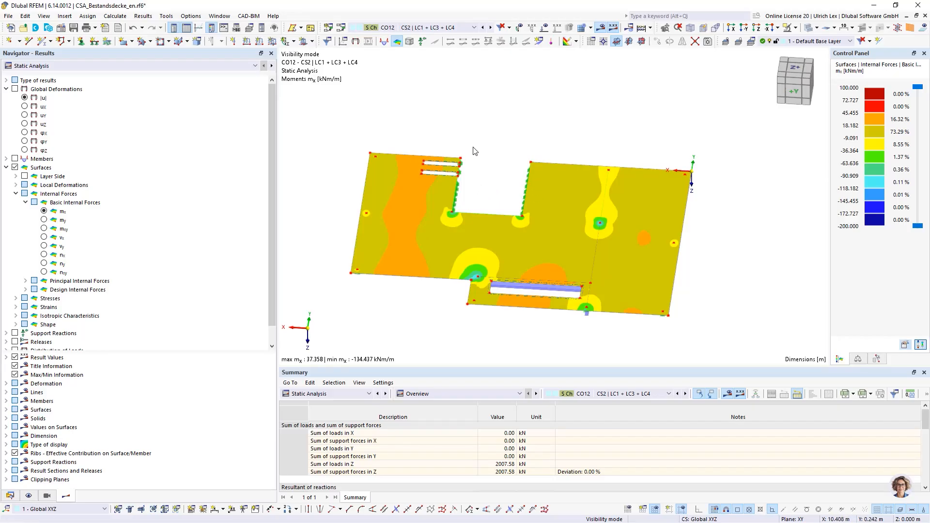
# Tile the two model windows horizontally and enlarge the model area by shrinking the summary table
pyautogui.click(226, 18)
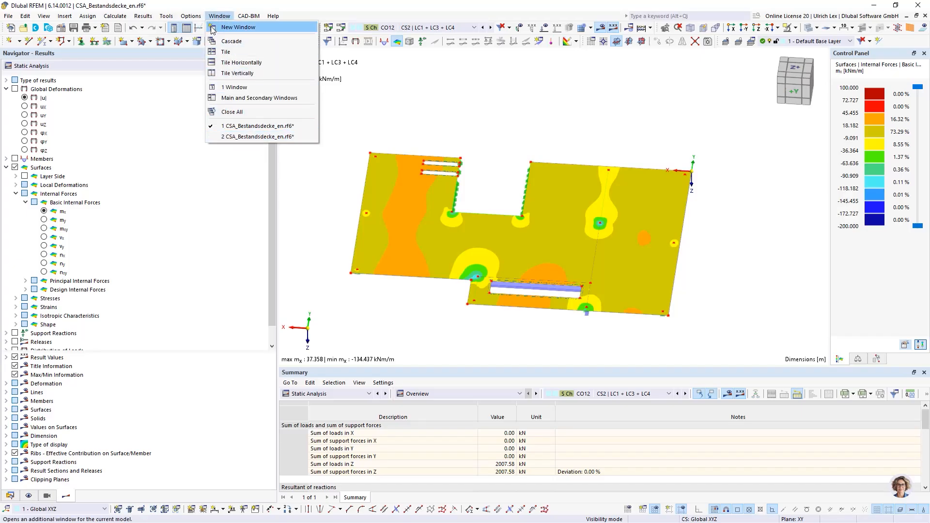
pyautogui.click(385, 89)
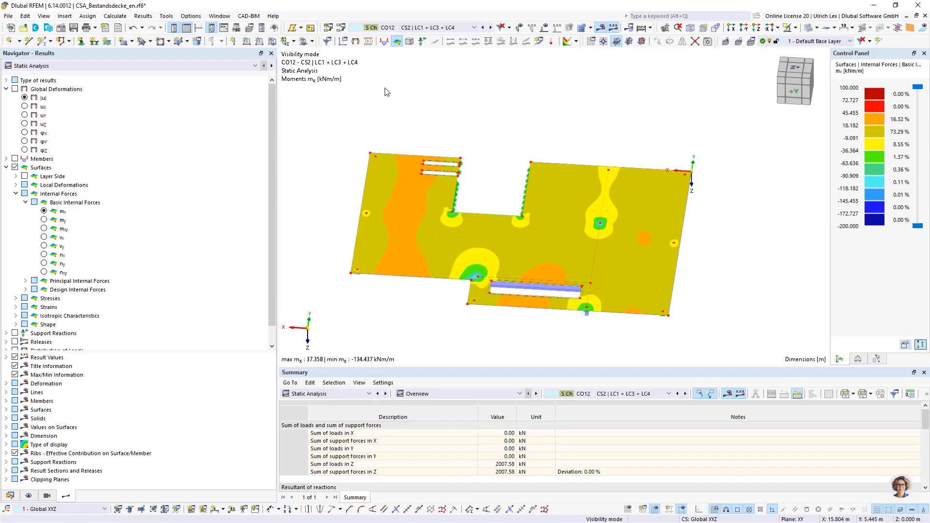
pyautogui.click(224, 18)
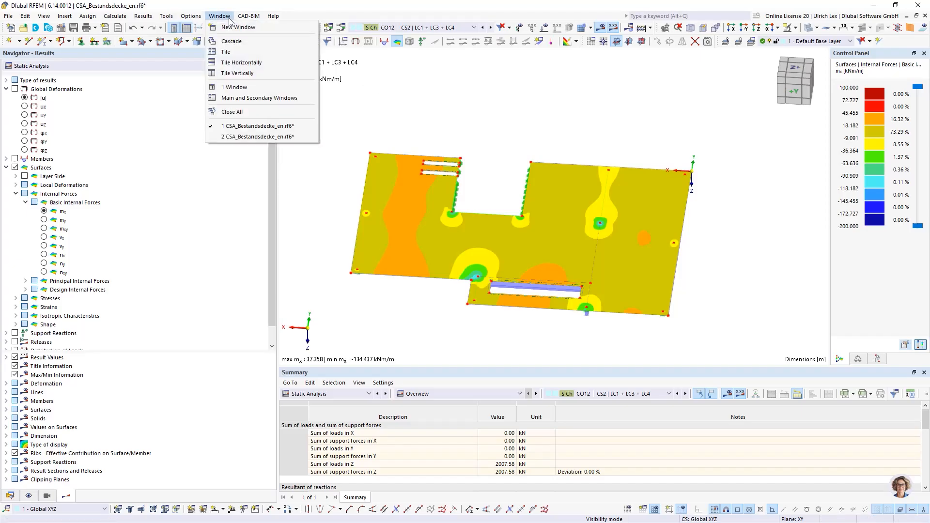
pyautogui.click(245, 63)
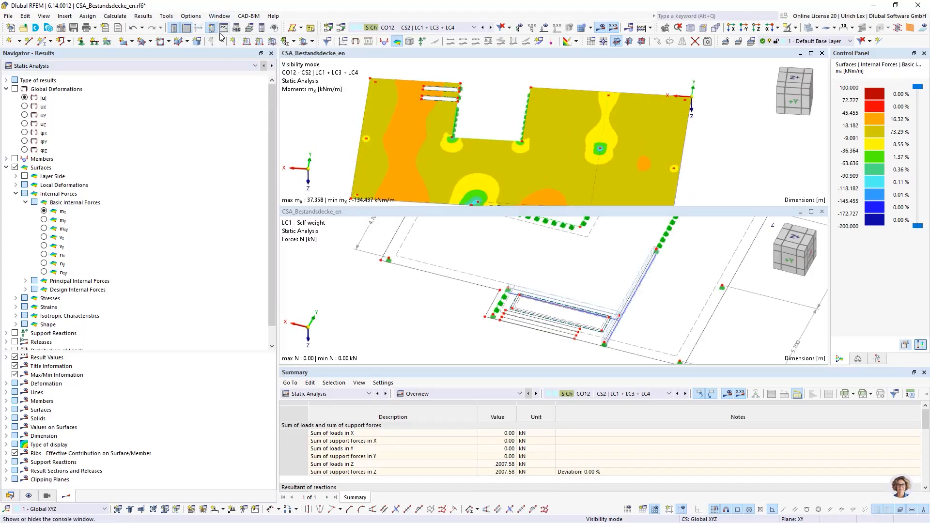
pyautogui.scroll(-5, 487, 308)
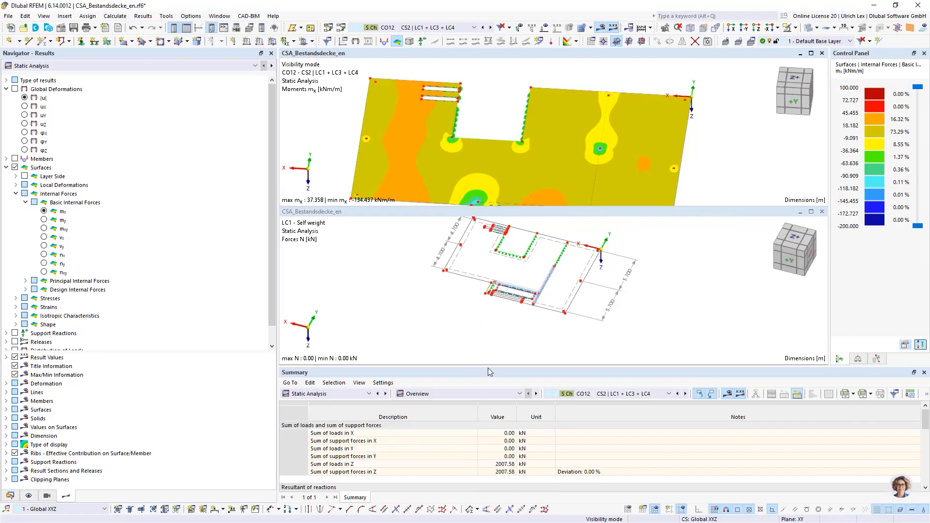
pyautogui.moveTo(487, 367); pyautogui.dragTo(479, 428)
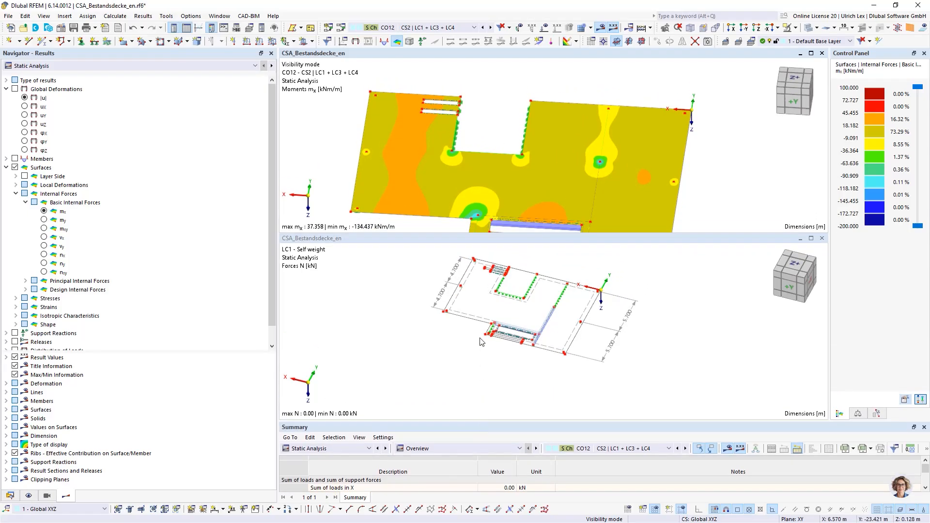
pyautogui.click(438, 278)
pyautogui.scroll(2, 438, 277)
pyautogui.keyDown('ctrl'); pyautogui.moveTo(473, 347); pyautogui.dragTo(489, 309, button='middle'); pyautogui.keyUp('ctrl')
pyautogui.scroll(2, 600, 281)
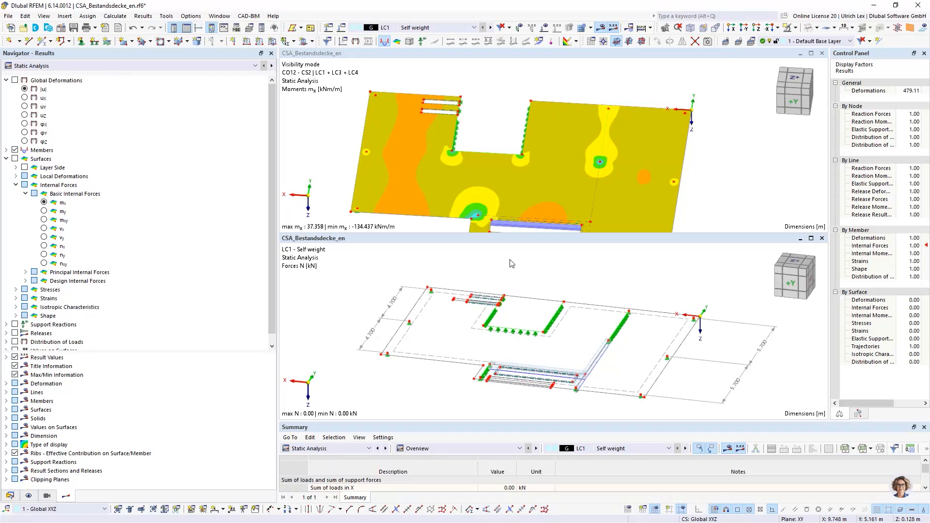
pyautogui.scroll(-1, 476, 272)
pyautogui.scroll(1, 655, 319)
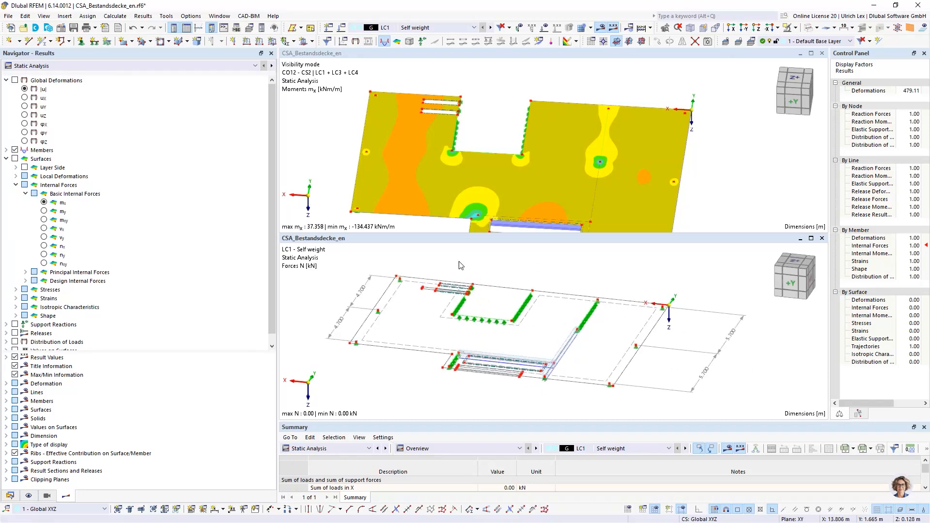
# Set the model window showing the surface moments mx to load combination CO2 of construction stage CS1
pyautogui.scroll(-2, 468, 204)
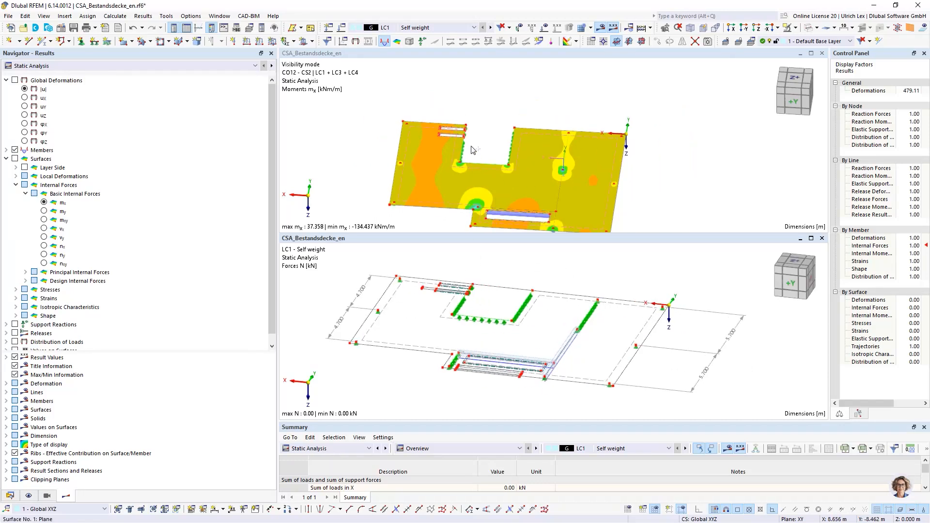
pyautogui.keyDown('ctrl'); pyautogui.moveTo(472, 149); pyautogui.dragTo(462, 197, button='middle'); pyautogui.keyUp('ctrl')
pyautogui.scroll(2, 501, 182)
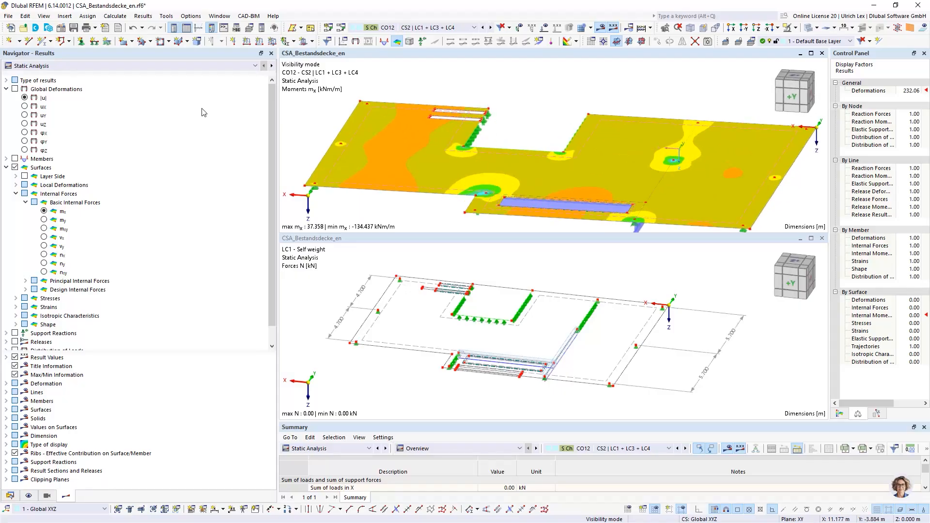
pyautogui.click(443, 28)
pyautogui.press('Escape')
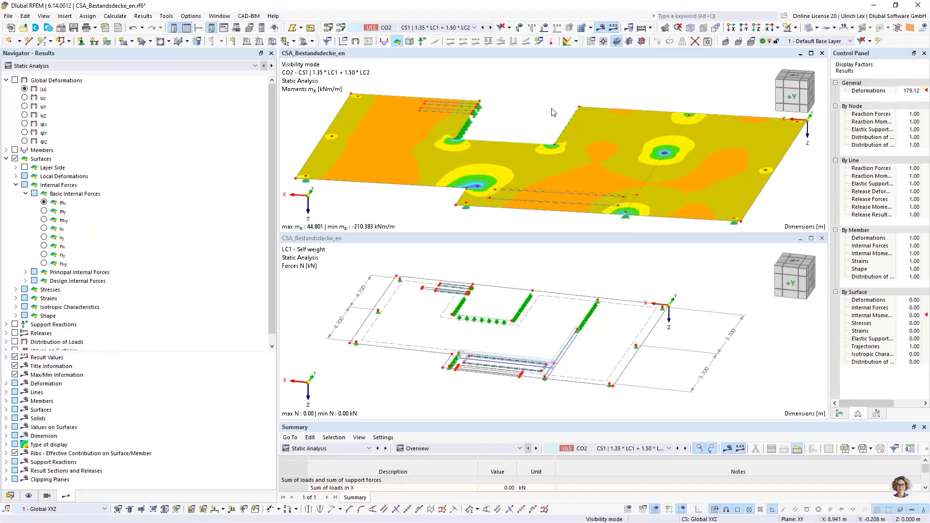
# Set the self-weight model window to load combination CO7 of construction stage CS2 and display its surface moments mx
pyautogui.click(459, 28)
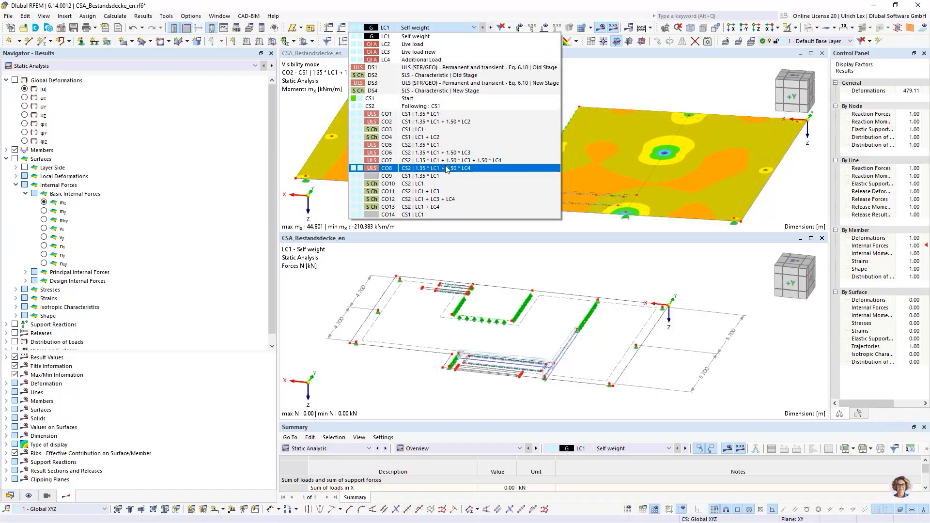
pyautogui.click(498, 164)
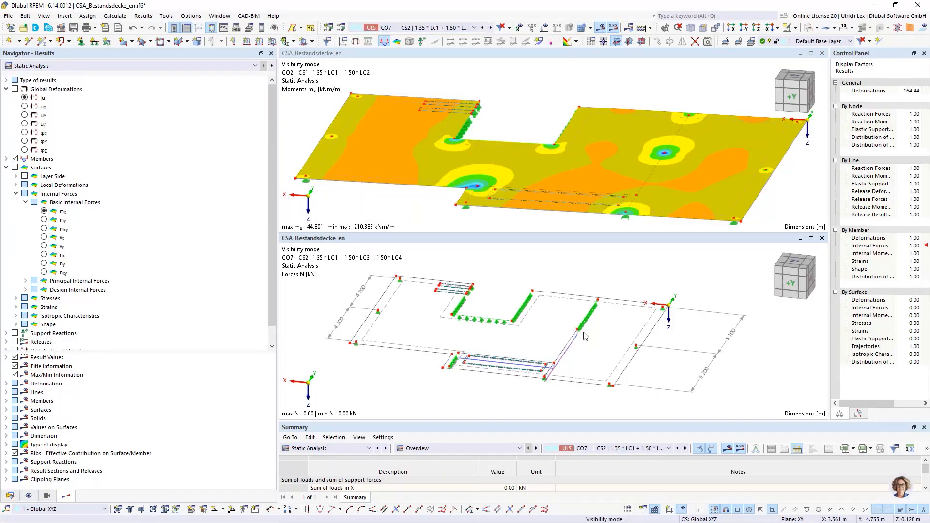
pyautogui.click(15, 168)
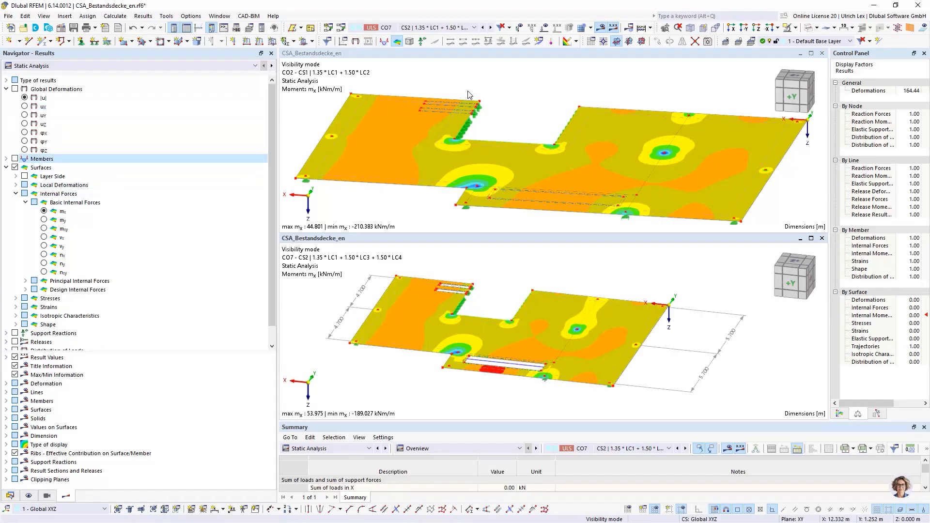
pyautogui.click(310, 83)
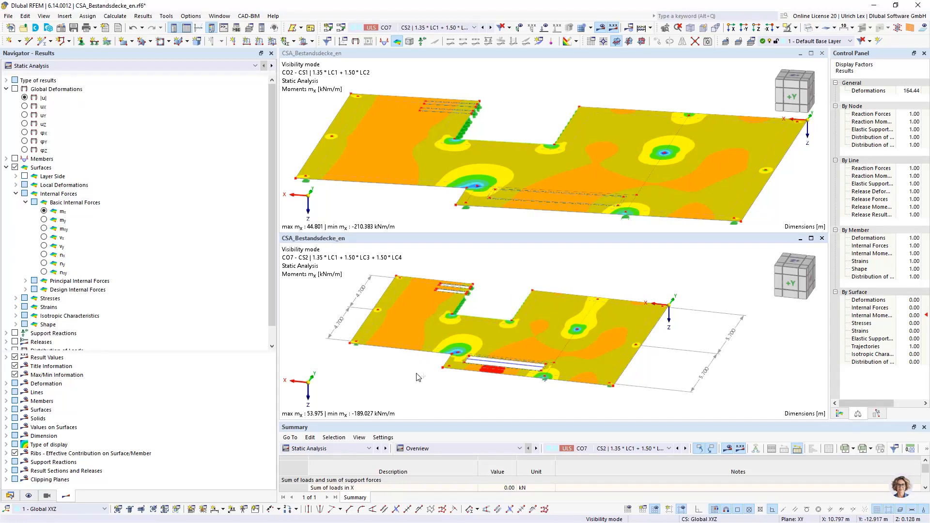
pyautogui.keyDown('ctrl'); pyautogui.moveTo(420, 376); pyautogui.dragTo(423, 367, button='middle'); pyautogui.keyUp('ctrl')
pyautogui.scroll(1, 336, 307)
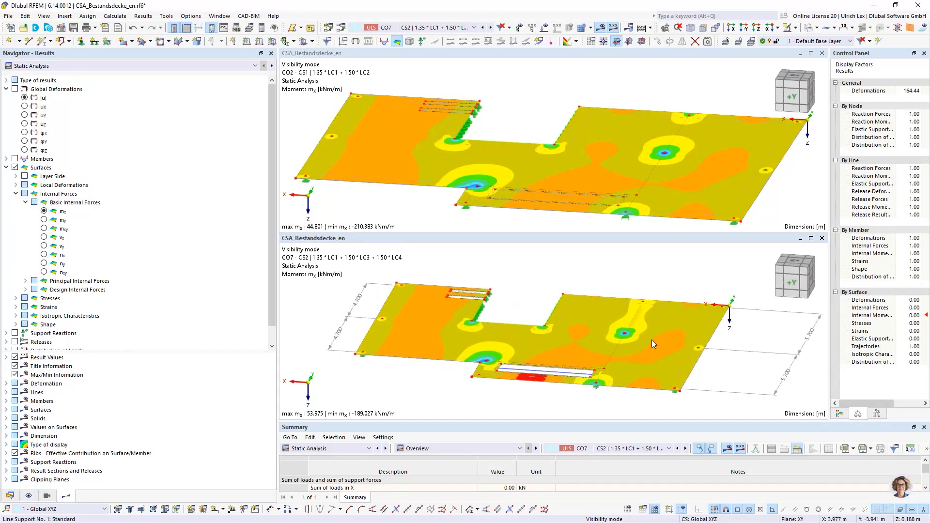
pyautogui.scroll(1, 338, 312)
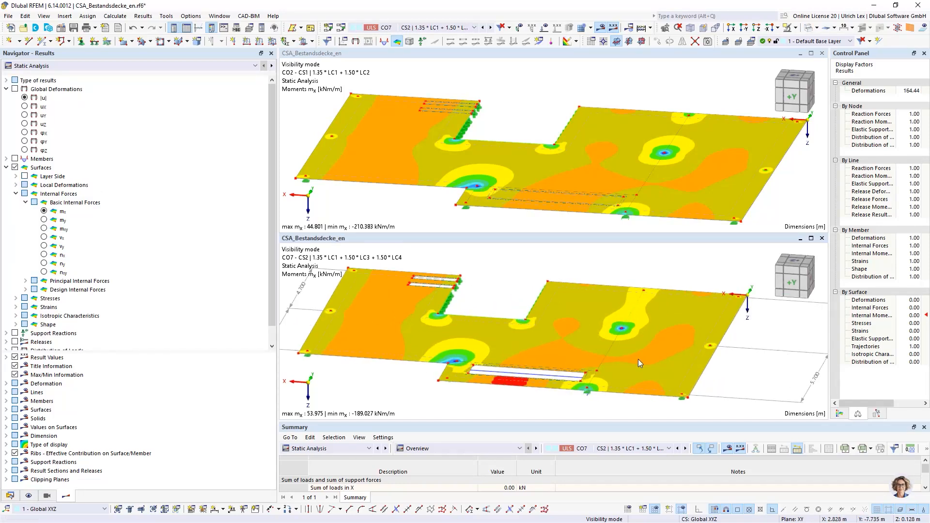
# Create a two-point result section through the interior column's moment peak, from X 5.000, Y -4.700 to X 2.750, Y -4.700 m
pyautogui.click(537, 42)
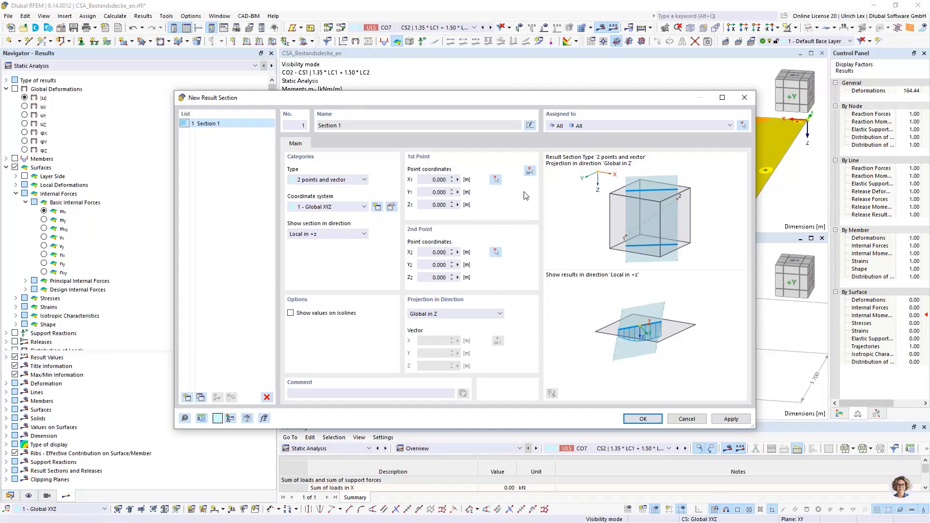
pyautogui.click(530, 170)
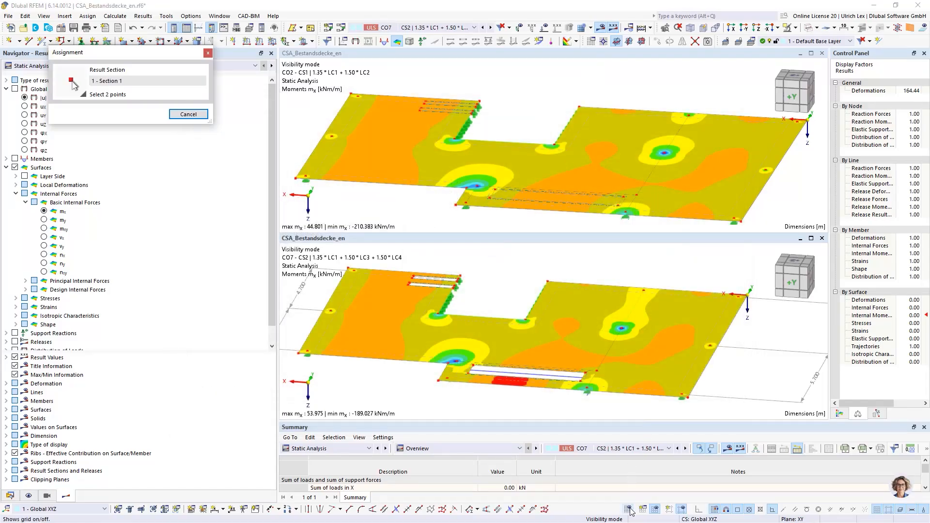
pyautogui.scroll(3, 651, 100)
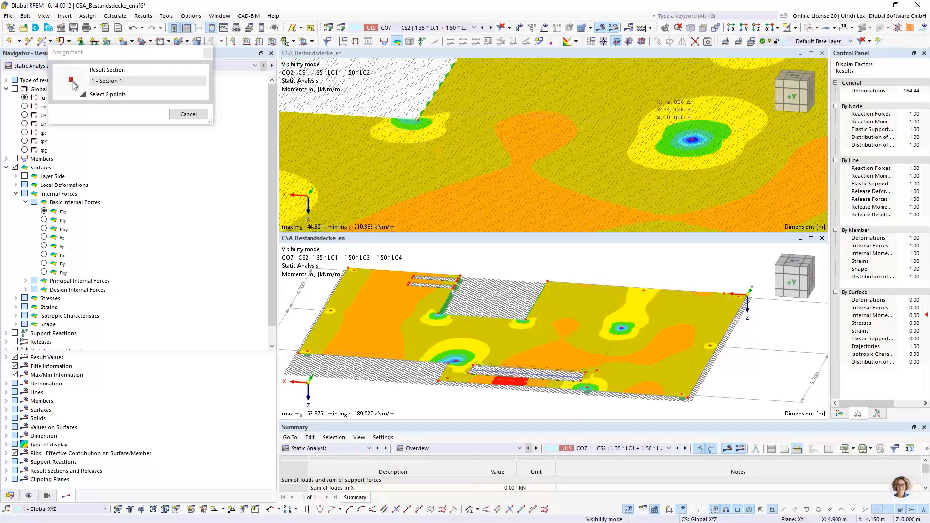
pyautogui.scroll(1, 652, 100)
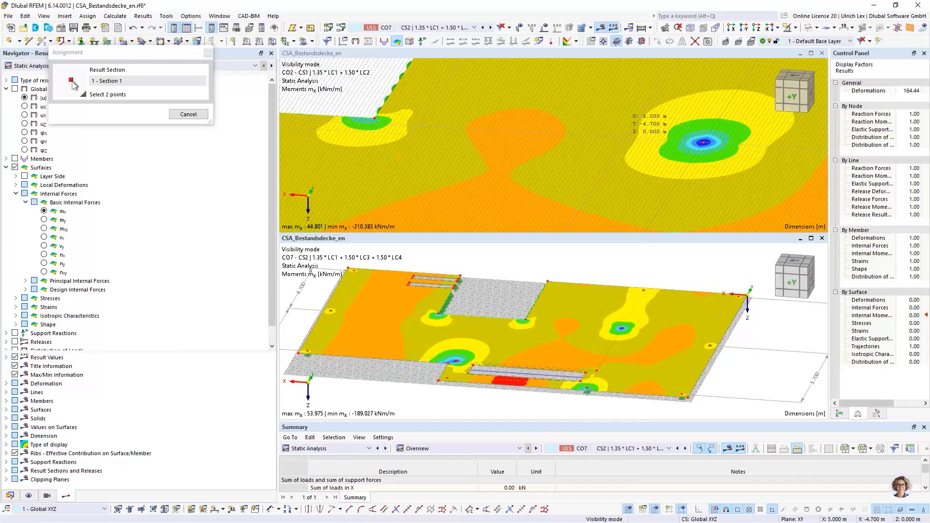
pyautogui.click(626, 139)
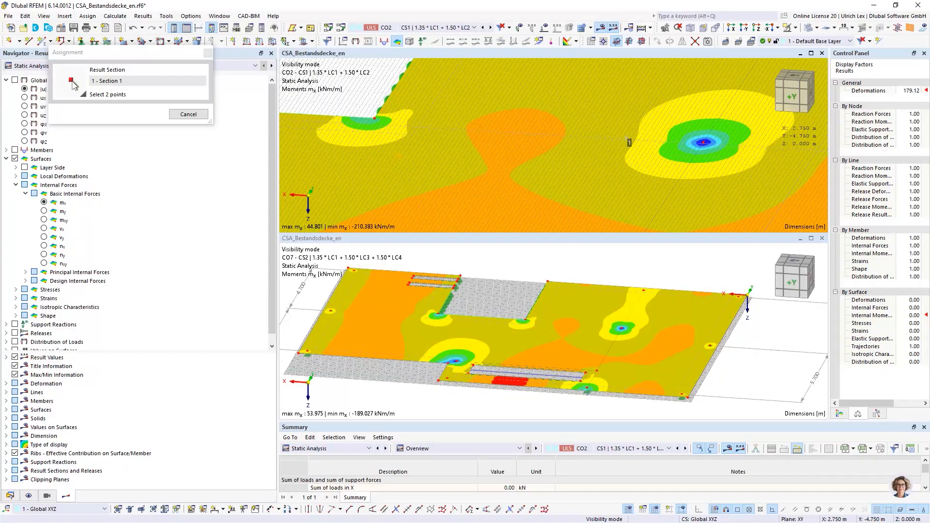
pyautogui.click(777, 142)
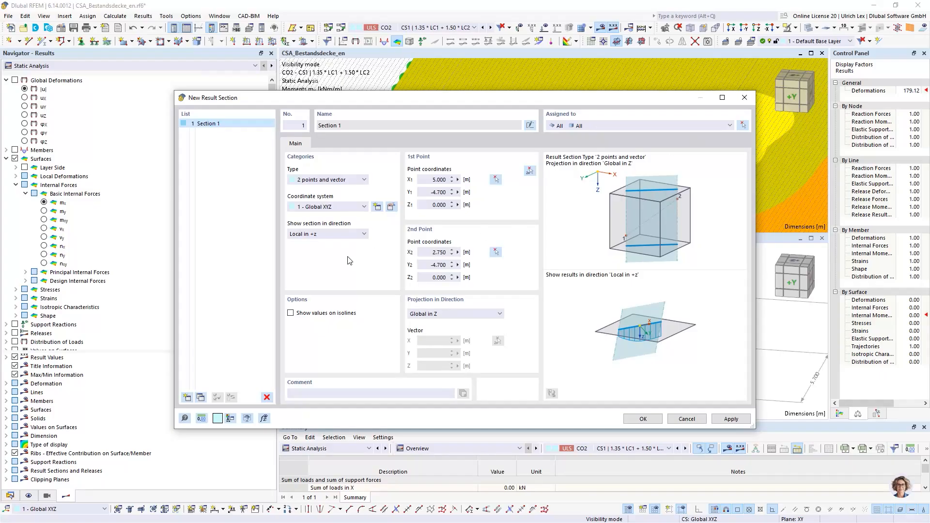
pyautogui.click(632, 419)
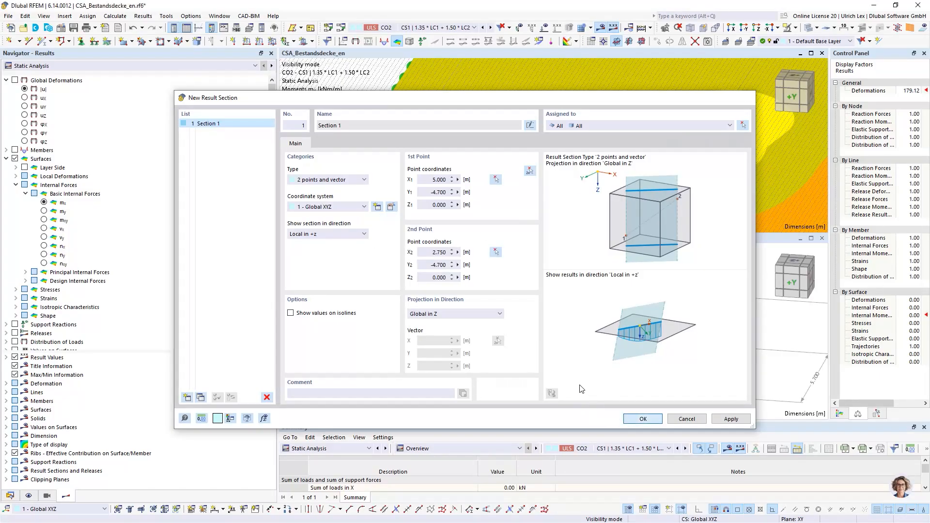
# Display the results and resultant of Section 1 in the CO7 model window, and hide the grid
pyautogui.scroll(-2, 580, 223)
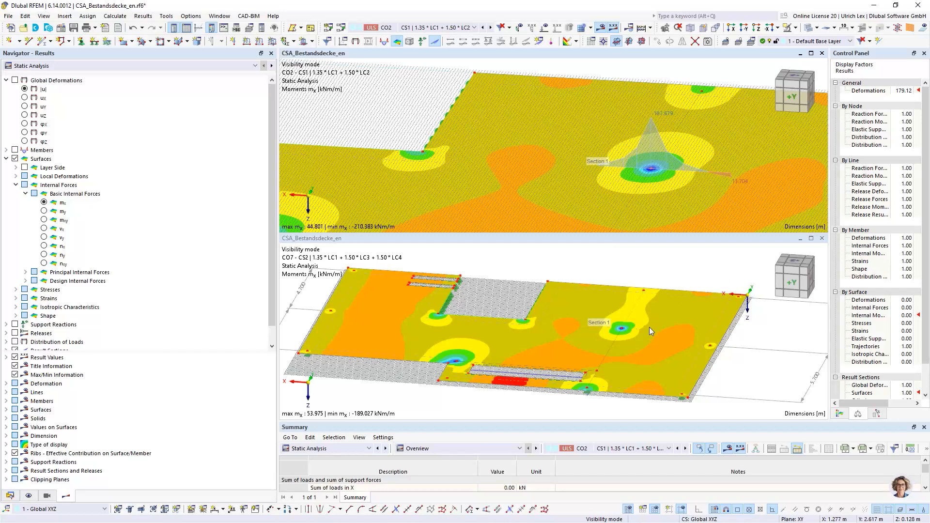
pyautogui.scroll(-2, 649, 331)
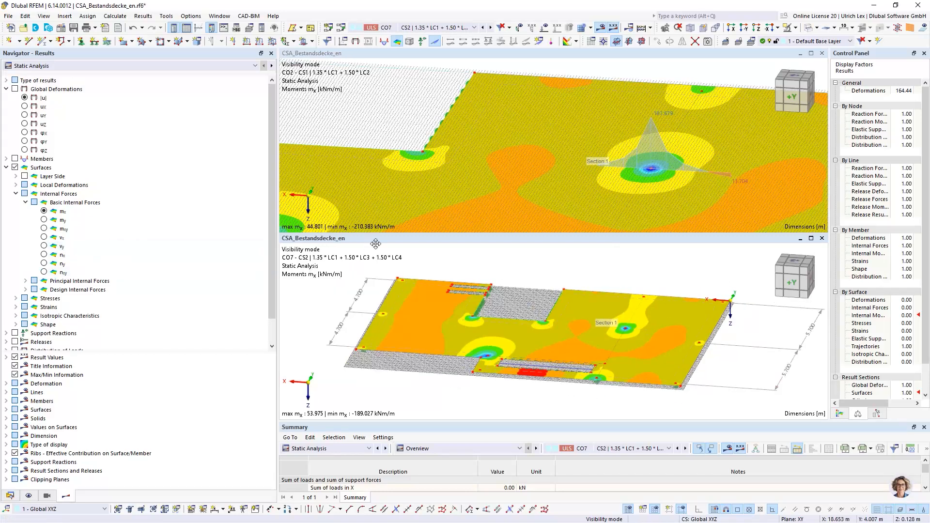
pyautogui.keyDown('ctrl'); pyautogui.moveTo(626, 398); pyautogui.dragTo(625, 393, button='middle'); pyautogui.keyUp('ctrl')
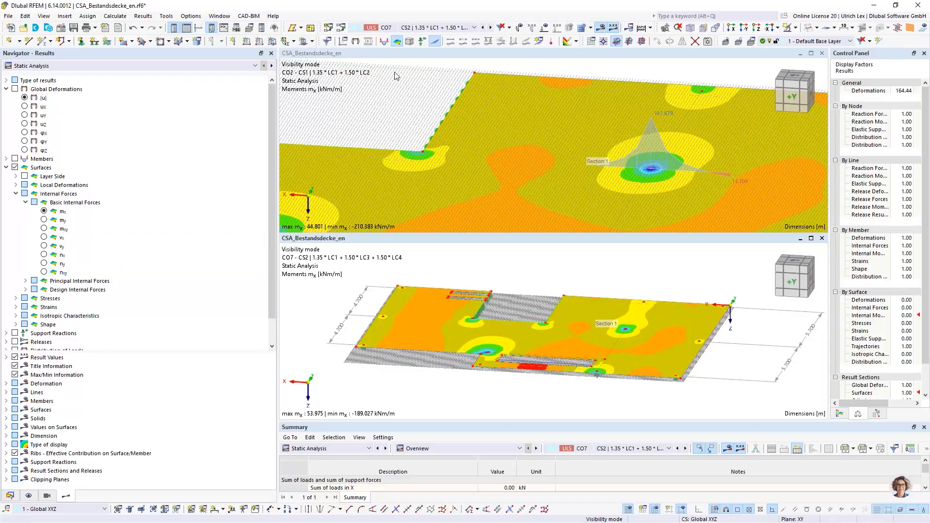
pyautogui.scroll(-1, 77, 291)
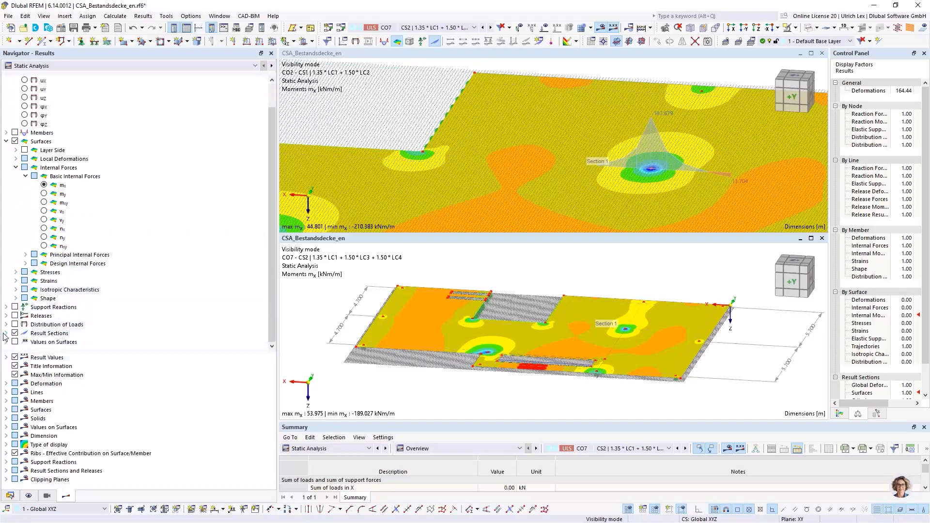
pyautogui.doubleClick(34, 333)
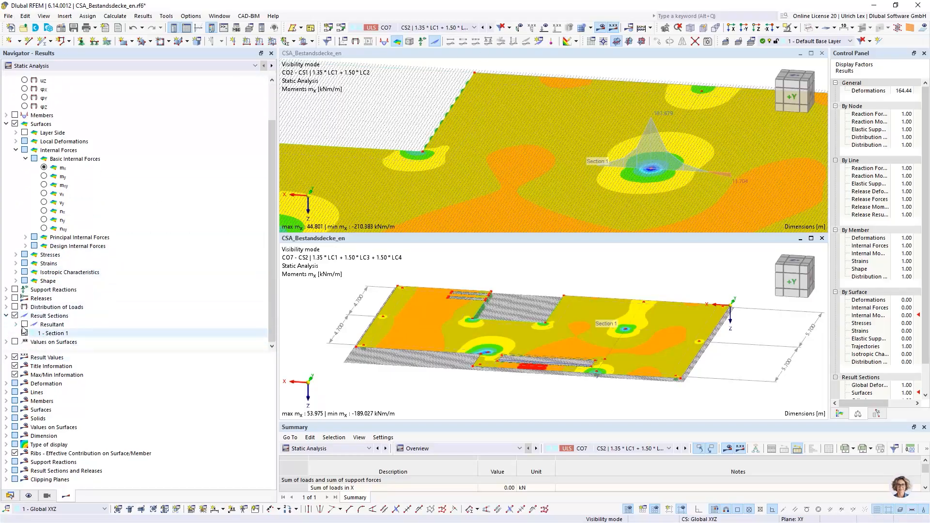
pyautogui.click(24, 325)
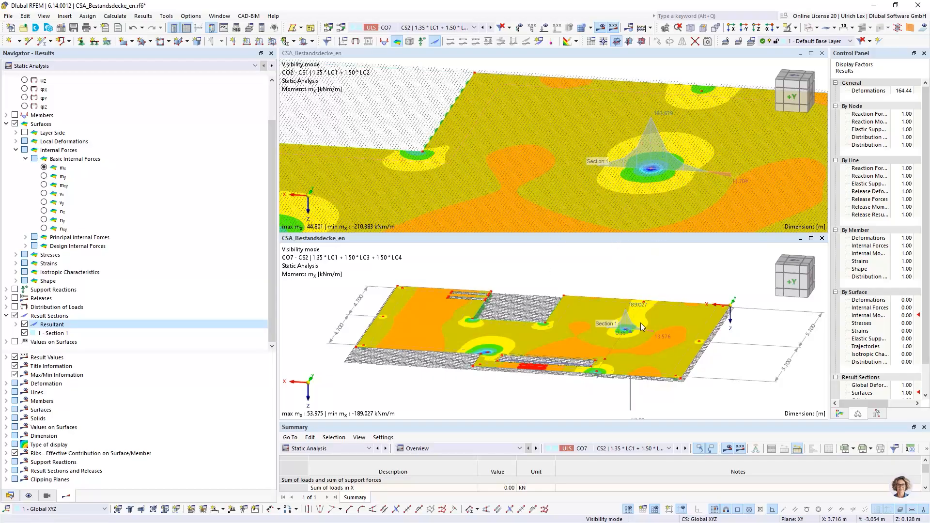
pyautogui.click(629, 509)
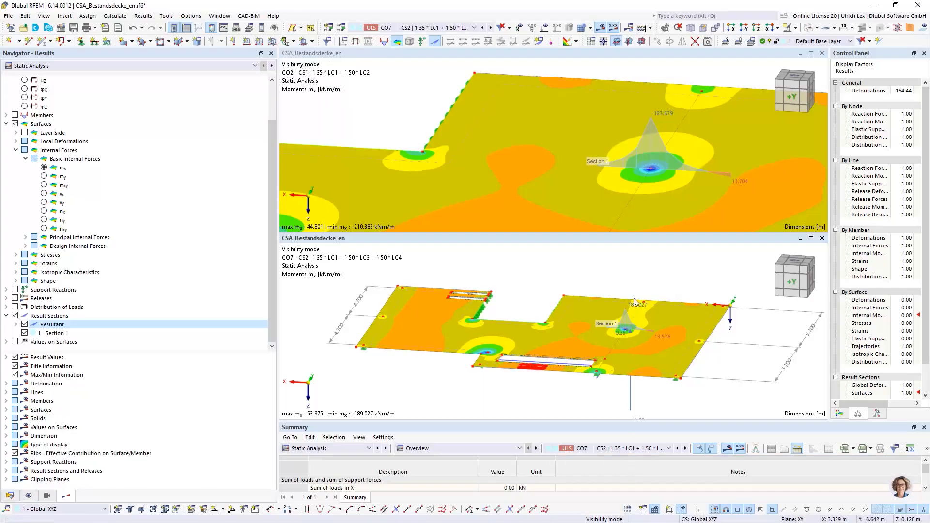
# Compare the mx moment distribution along Section 1 between the CO2 and CO7 model windows
pyautogui.scroll(-1, 542, 100)
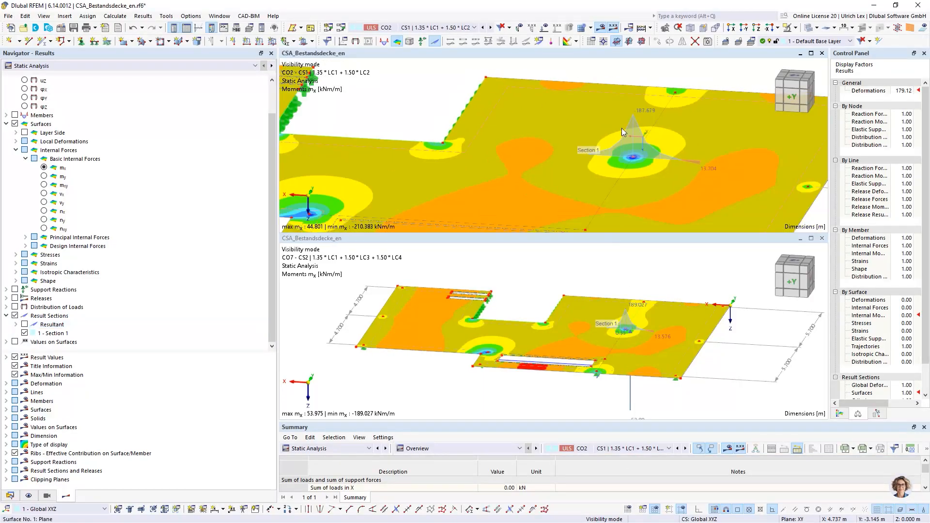
pyautogui.scroll(-1, 671, 148)
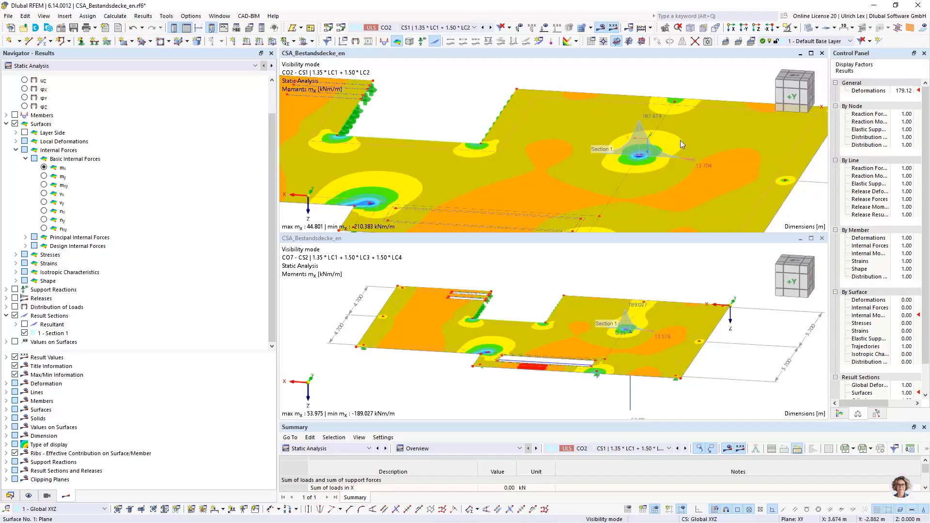
pyautogui.scroll(-2, 680, 140)
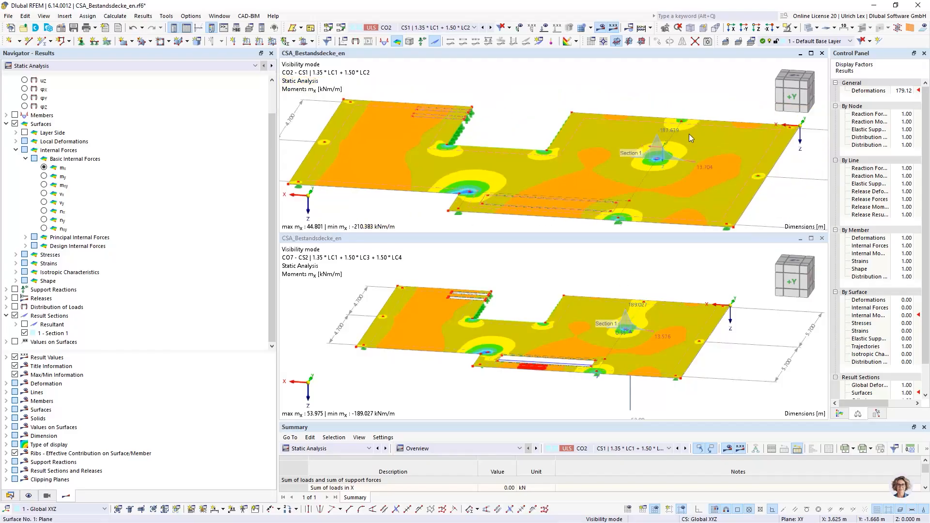
pyautogui.scroll(-1, 641, 347)
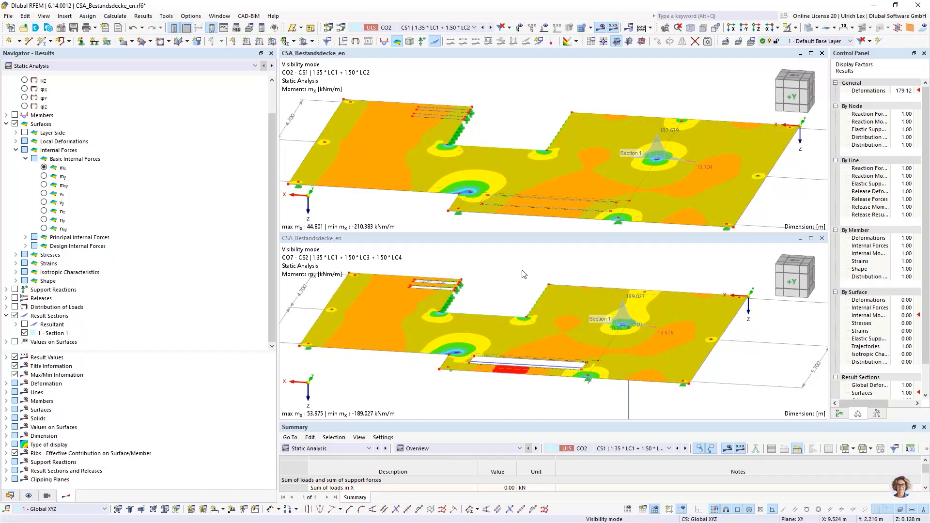
pyautogui.click(559, 274)
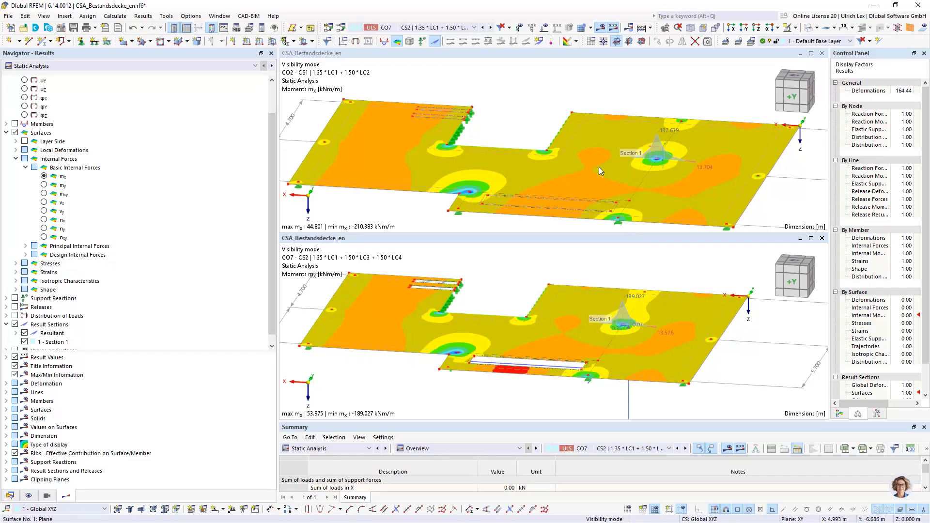
pyautogui.click(304, 78)
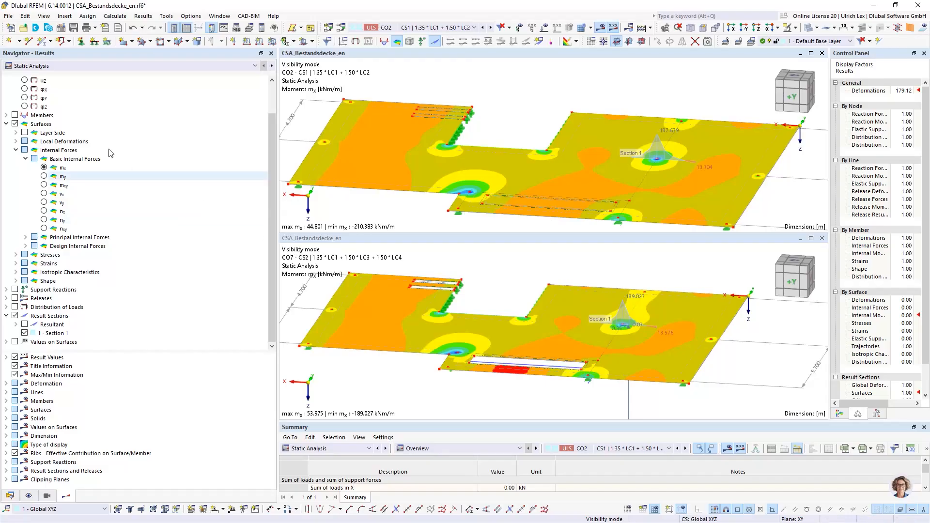
# Switch the CO2 model window to the concrete design results and close the CO7 model window
pyautogui.click(118, 66)
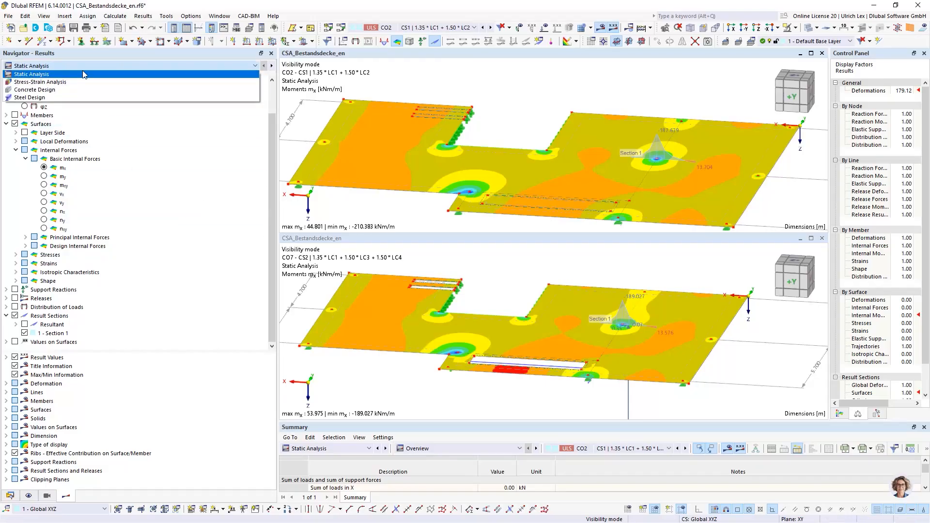
pyautogui.click(58, 90)
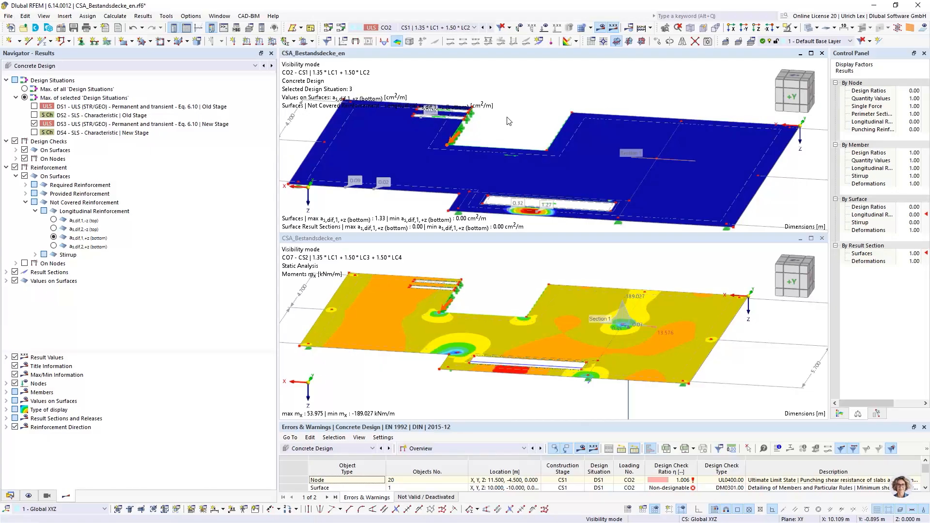
pyautogui.click(819, 241)
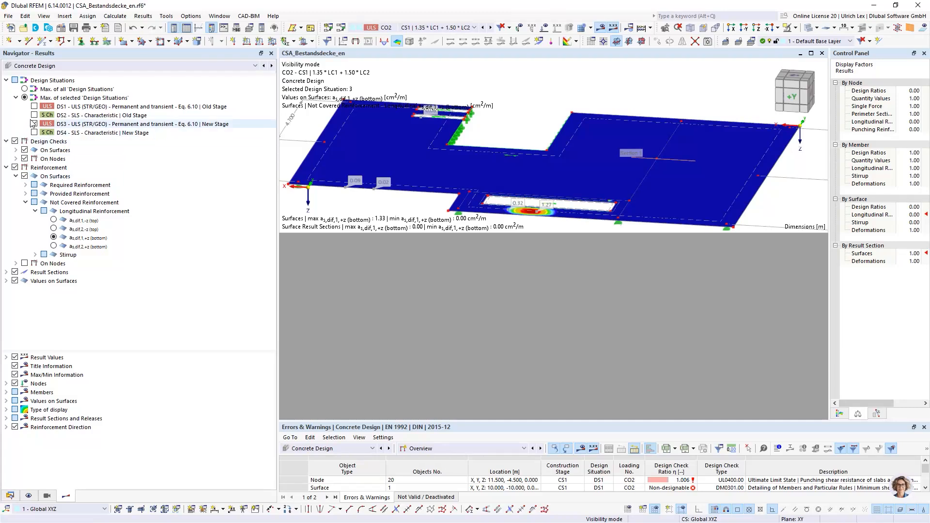
pyautogui.scroll(3, 494, 211)
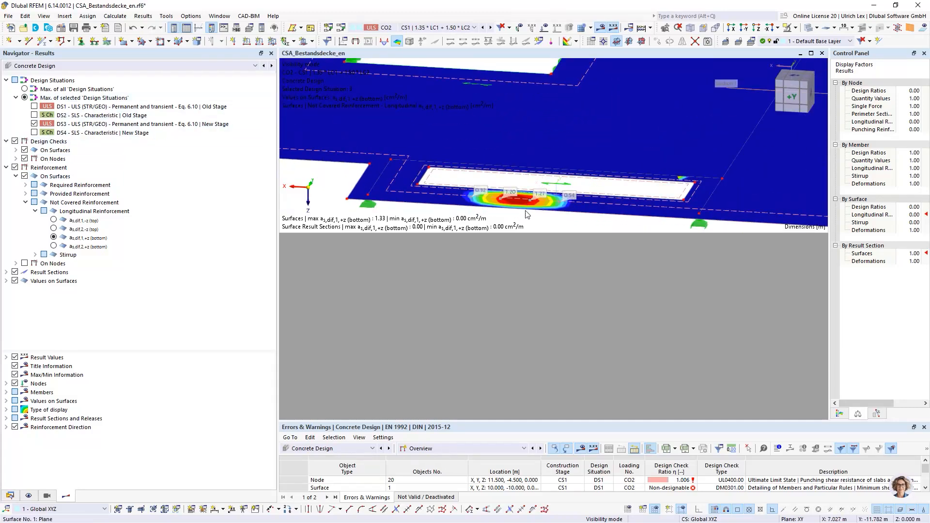
pyautogui.scroll(2, 523, 215)
pyautogui.scroll(-2, 526, 213)
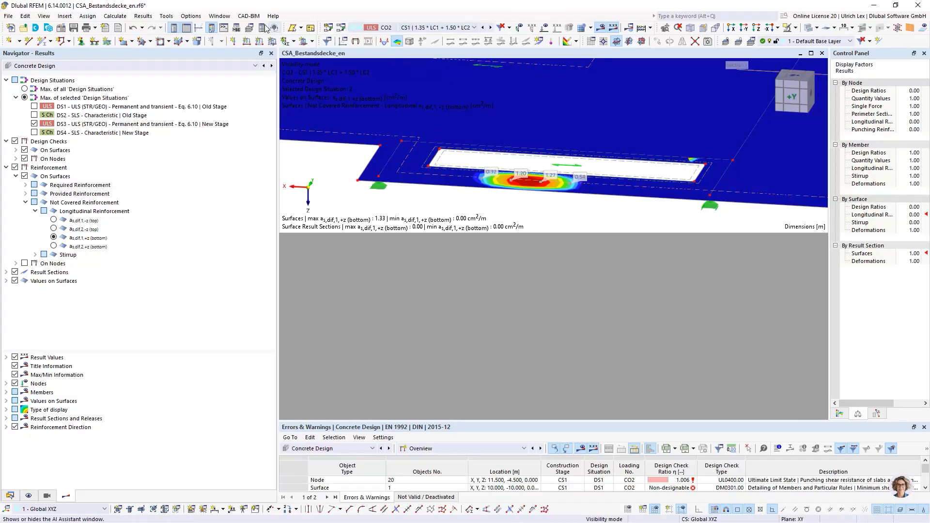
# Maximize the remaining model window and examine the uncovered bottom reinforcement beside the long slab opening
pyautogui.click(220, 20)
pyautogui.click(221, 18)
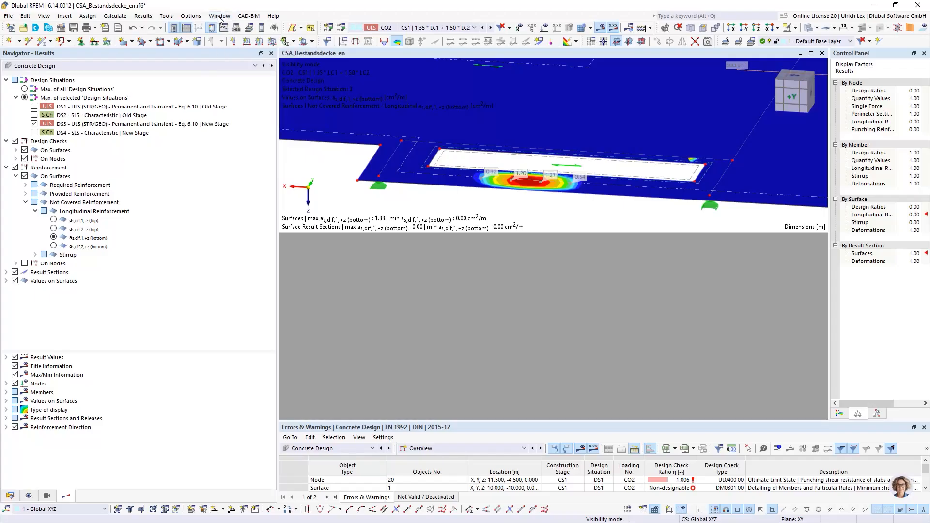
pyautogui.click(811, 54)
pyautogui.scroll(-2, 535, 322)
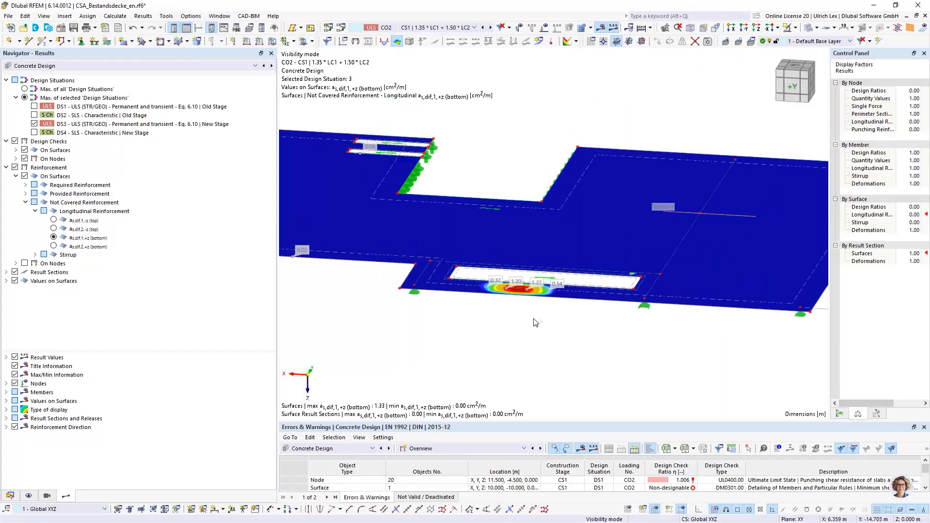
pyautogui.keyDown('ctrl'); pyautogui.moveTo(521, 329); pyautogui.dragTo(628, 337, button='middle'); pyautogui.keyUp('ctrl')
pyautogui.scroll(-3, 581, 319)
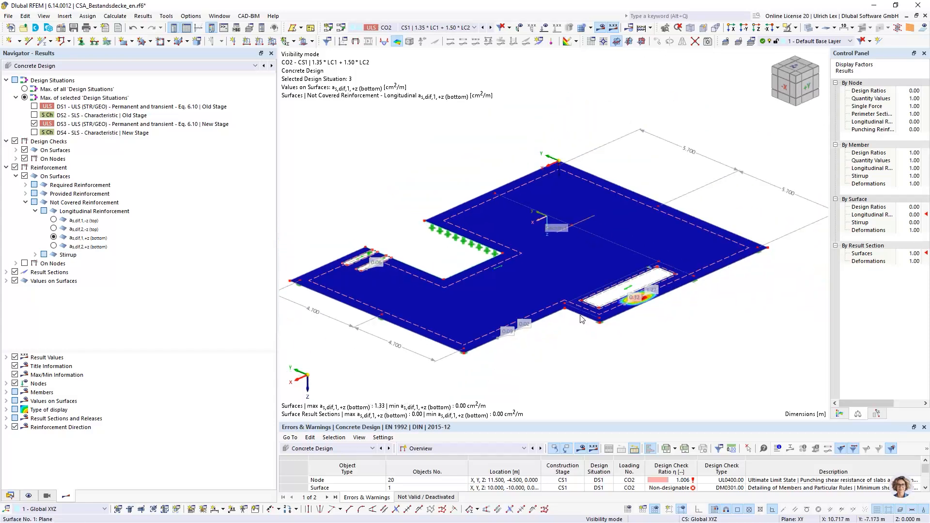
pyautogui.scroll(3, 668, 315)
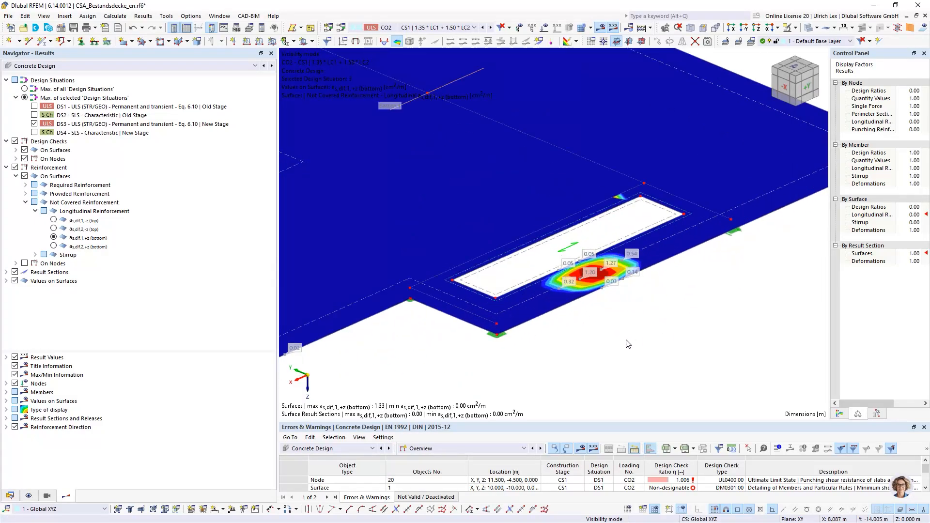
# Return to the static analysis, hide the results and show the model with filled surfaces
pyautogui.click(87, 66)
pyautogui.click(77, 78)
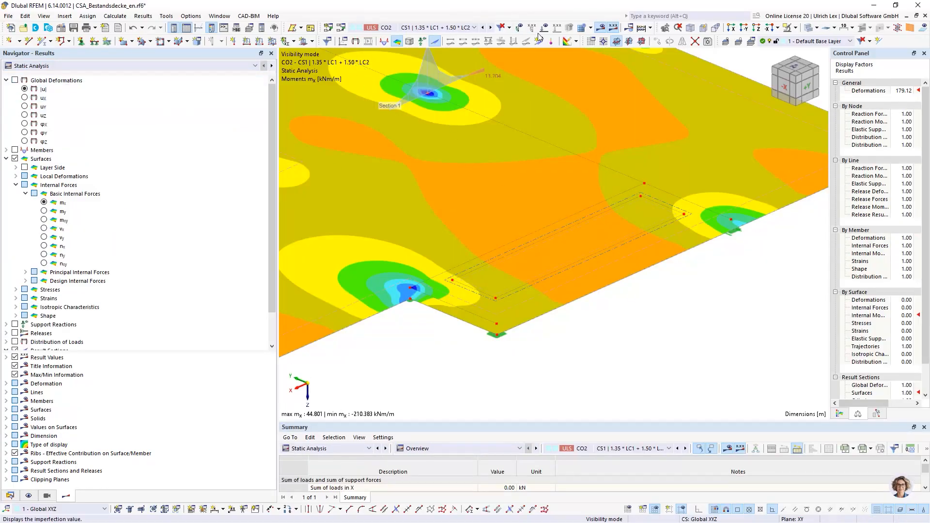
pyautogui.click(600, 28)
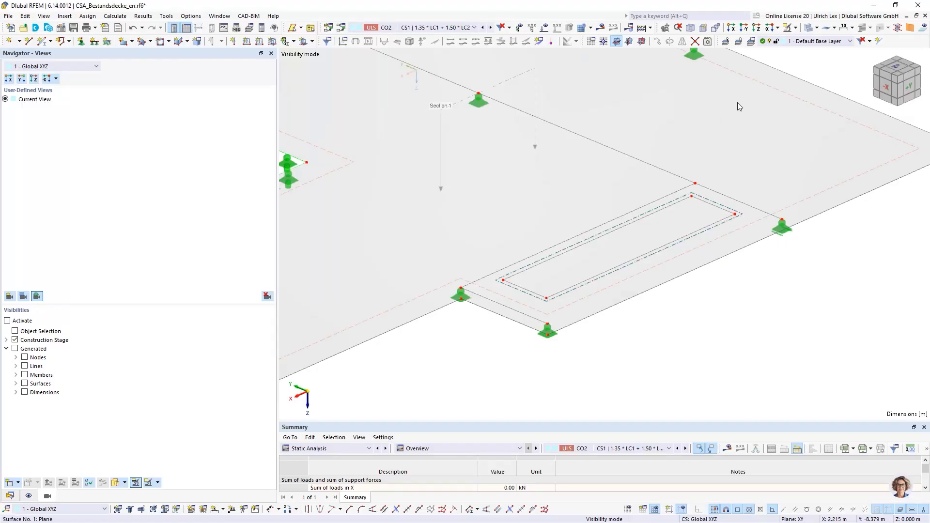
pyautogui.click(808, 27)
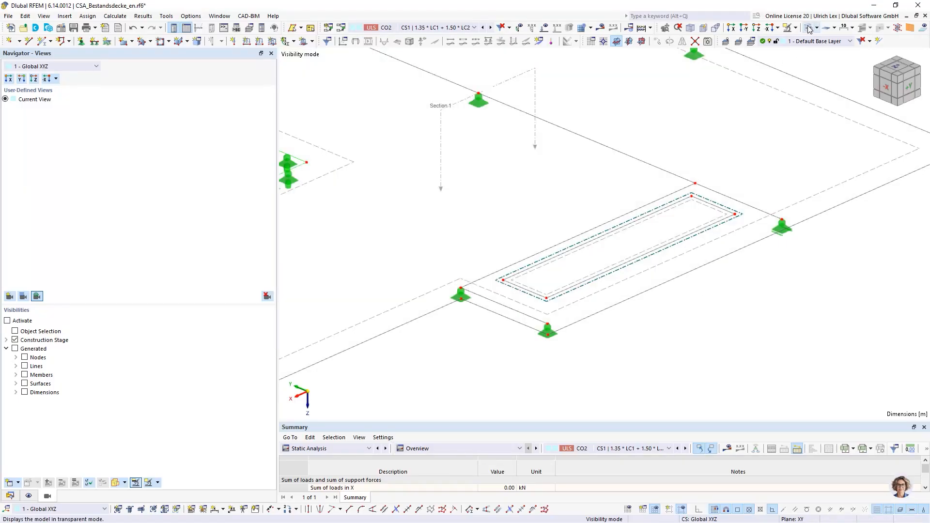
pyautogui.click(808, 27)
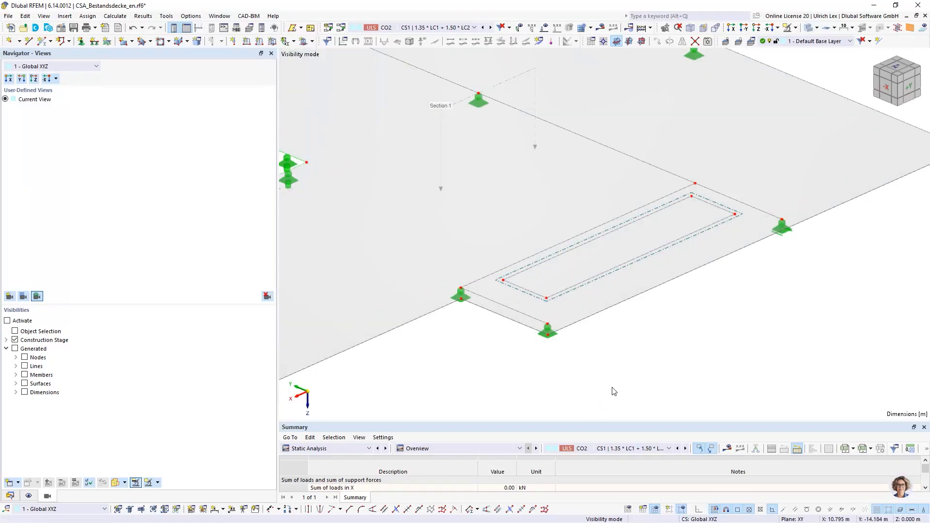
# Set the model window to load case LC1 Self weight and inspect the steel beams around the long slab opening
pyautogui.click(442, 28)
pyautogui.click(436, 36)
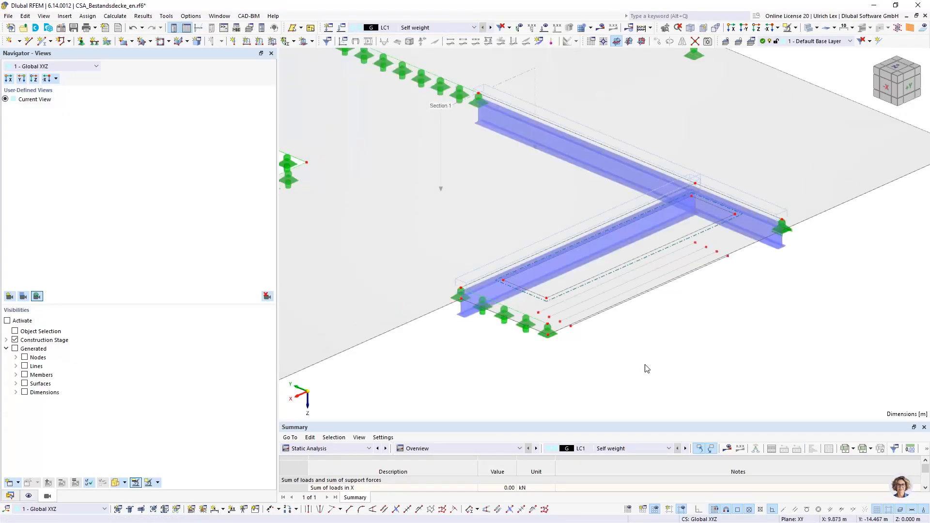
pyautogui.scroll(3, 580, 326)
pyautogui.scroll(-5, 526, 300)
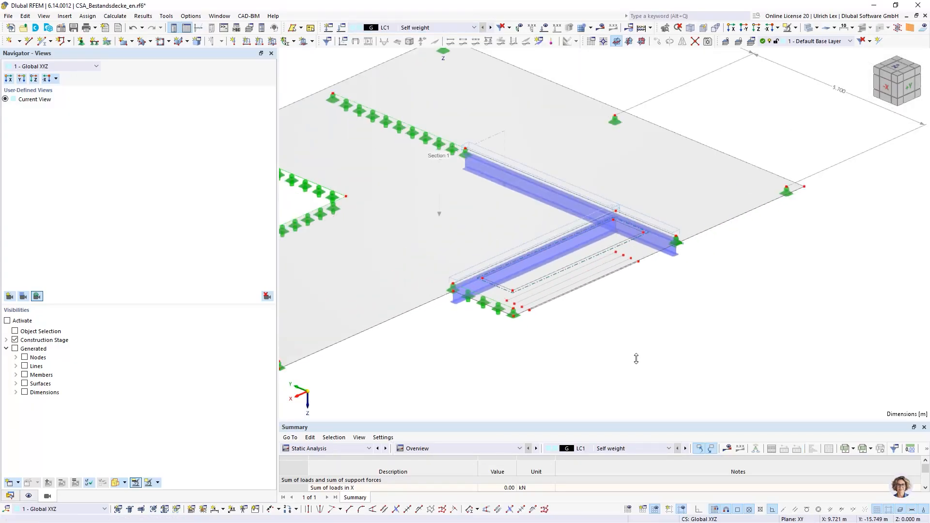
# Add a member to line No. 45 beside the long slab opening and set its member type to Rebar
pyautogui.scroll(-2, 637, 359)
pyautogui.keyDown('ctrl'); pyautogui.moveTo(693, 332); pyautogui.dragTo(712, 301, button='middle'); pyautogui.keyUp('ctrl')
pyautogui.scroll(3, 600, 244)
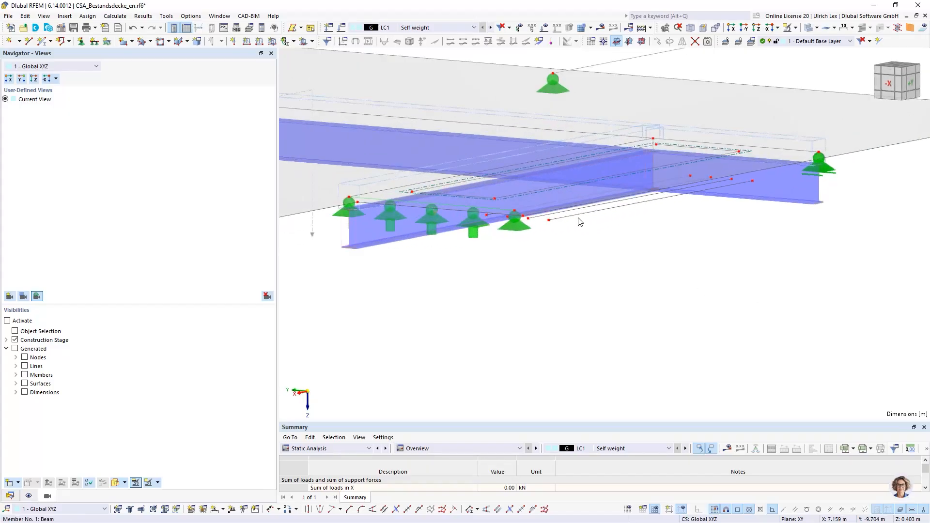
pyautogui.scroll(3, 540, 202)
pyautogui.scroll(-3, 557, 290)
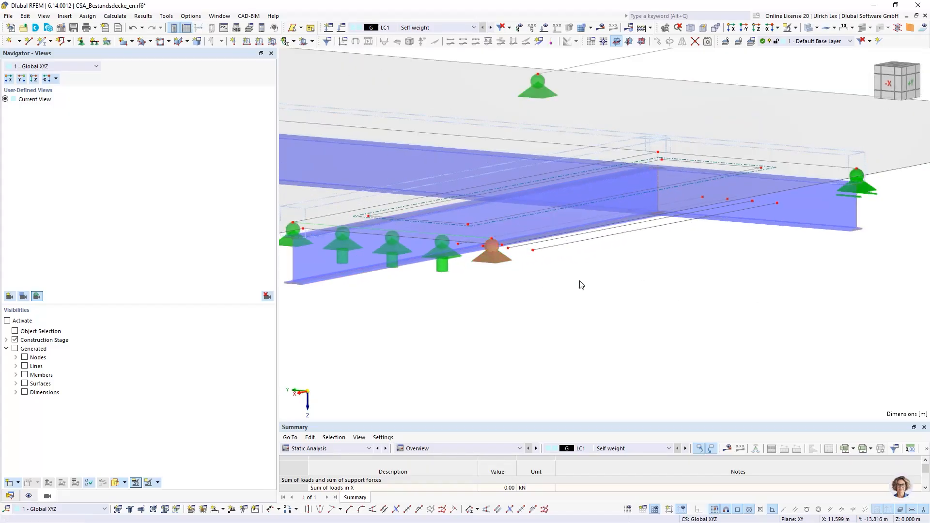
pyautogui.scroll(3, 463, 248)
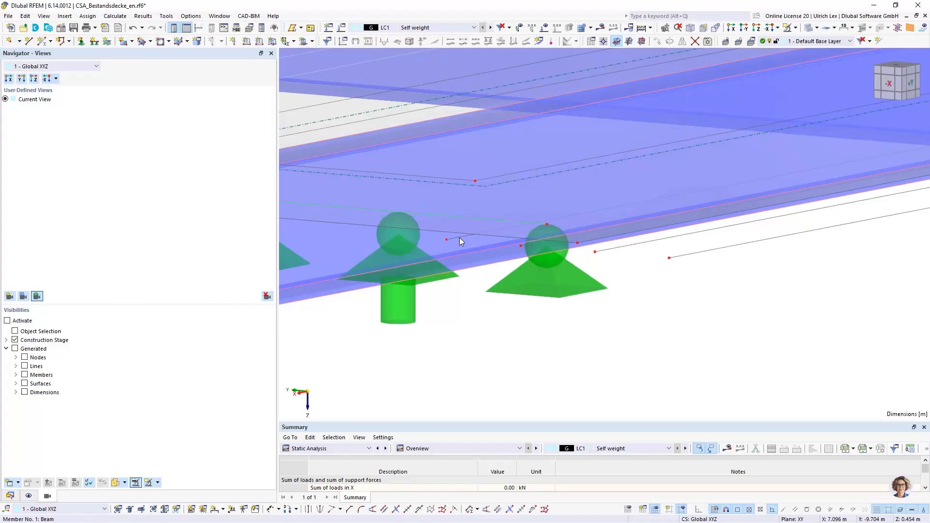
pyautogui.rightClick(694, 258)
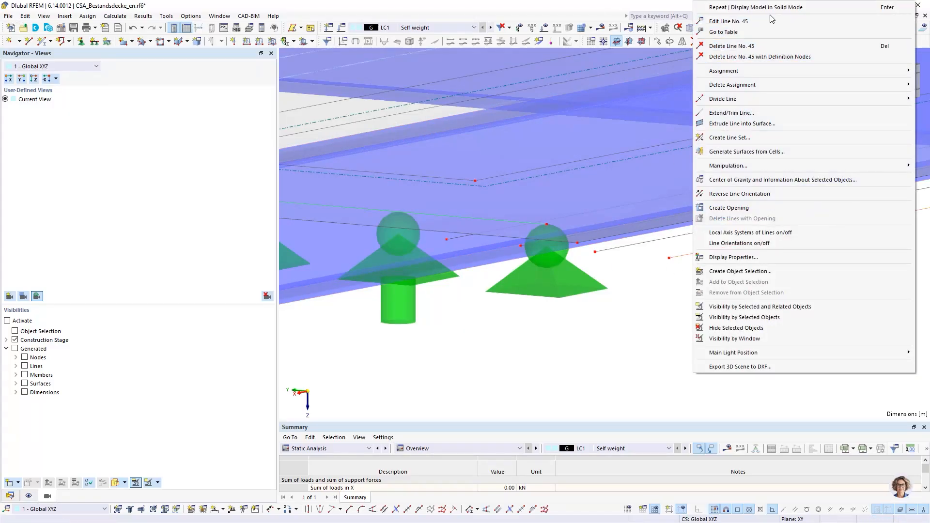
pyautogui.click(769, 21)
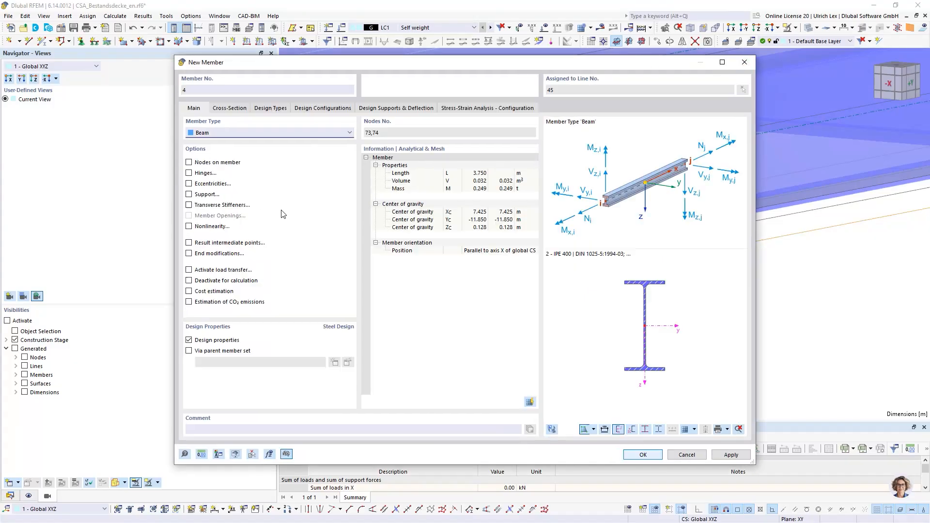
pyautogui.click(288, 134)
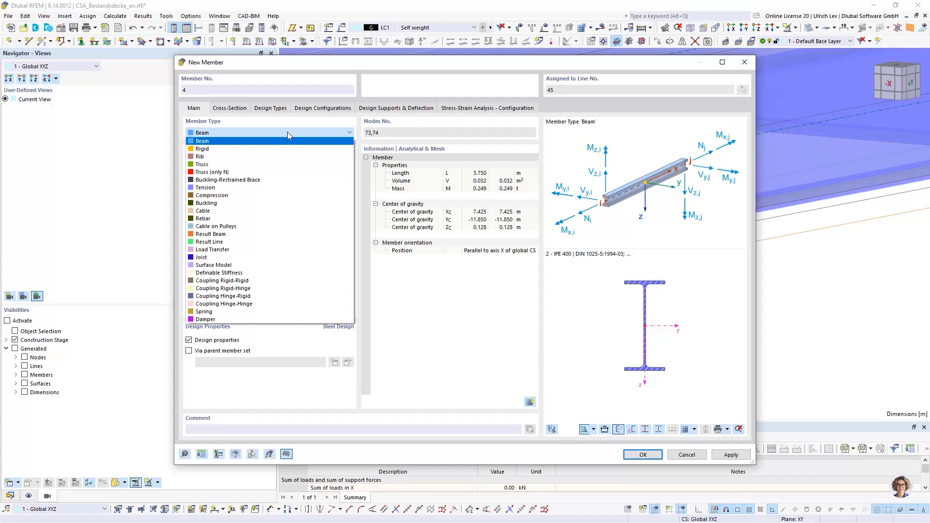
pyautogui.click(237, 219)
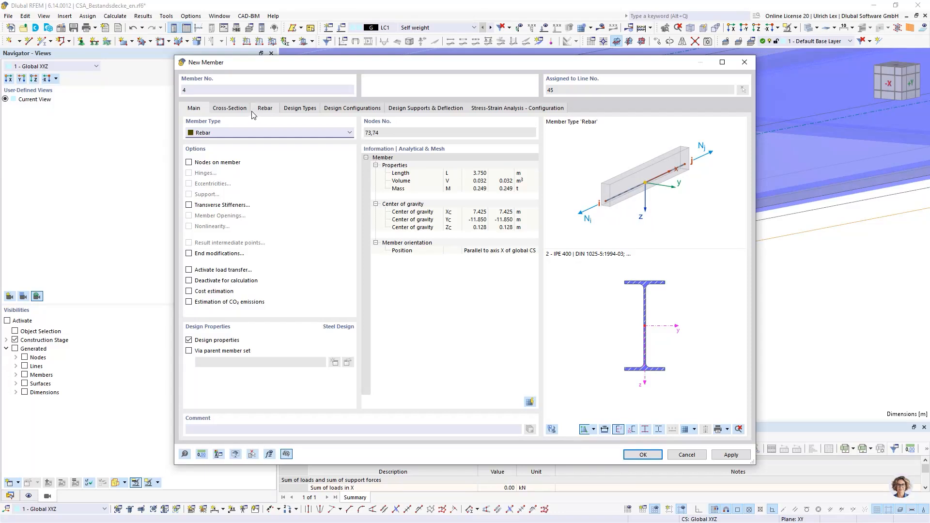
# Assign the rebar member on line No. 45 to surface No. 1 as reinforcement
pyautogui.click(265, 111)
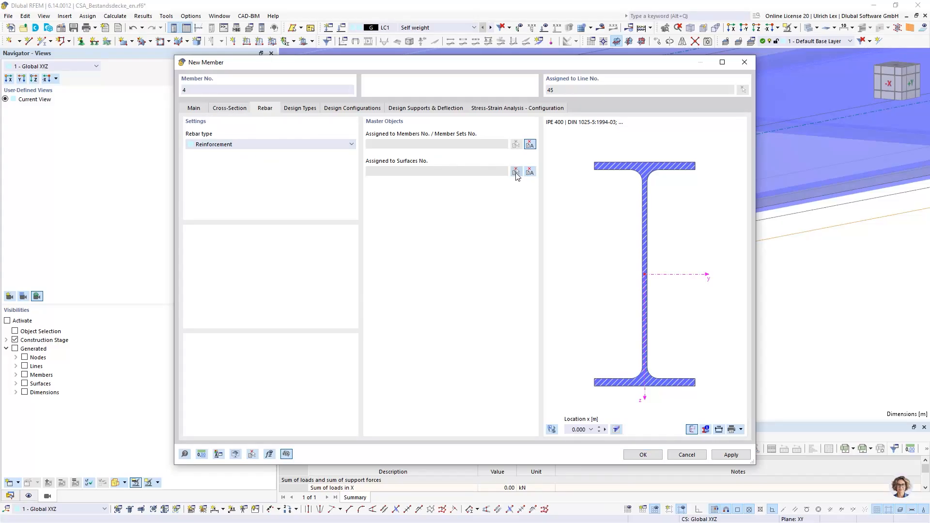
pyautogui.click(516, 173)
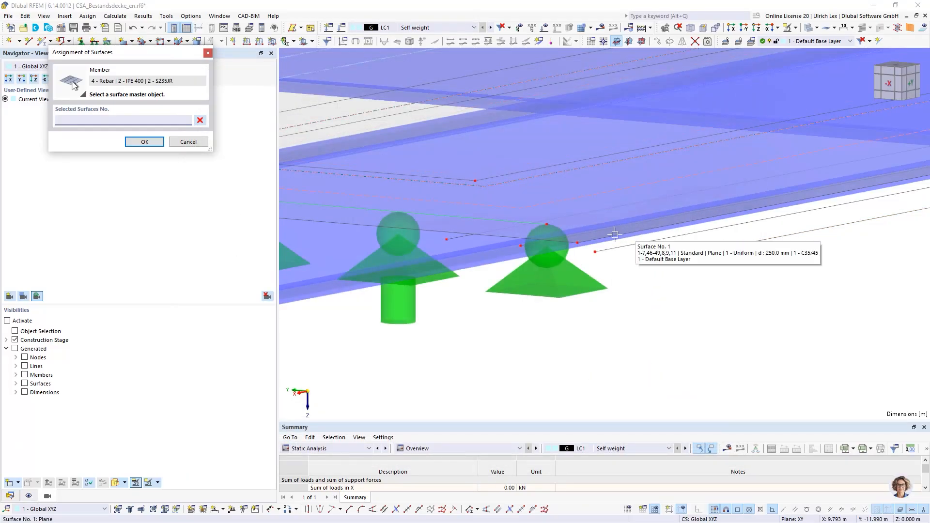
pyautogui.click(576, 202)
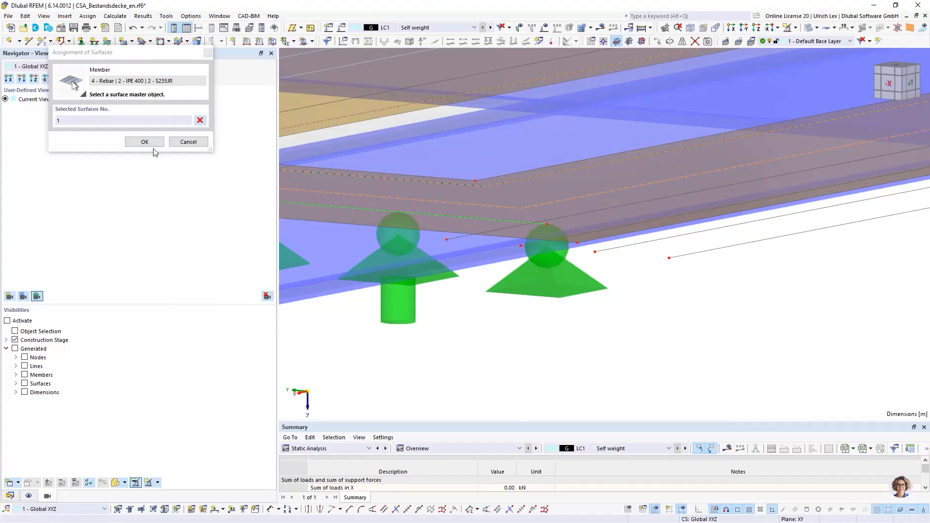
pyautogui.click(138, 141)
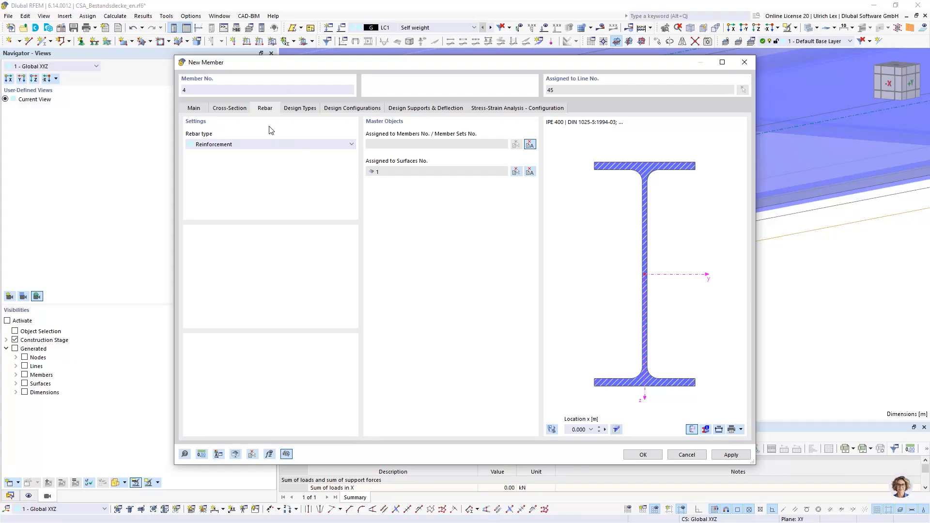
# Set the rebar member's cross-section to FL 150x10 with the material Sto S&P CFK Lamelle 150/2000
pyautogui.click(236, 112)
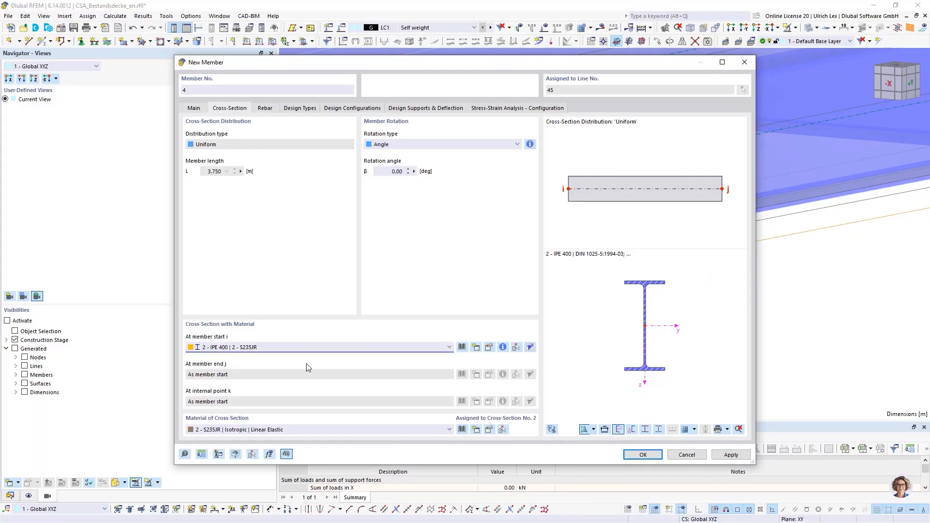
pyautogui.click(295, 347)
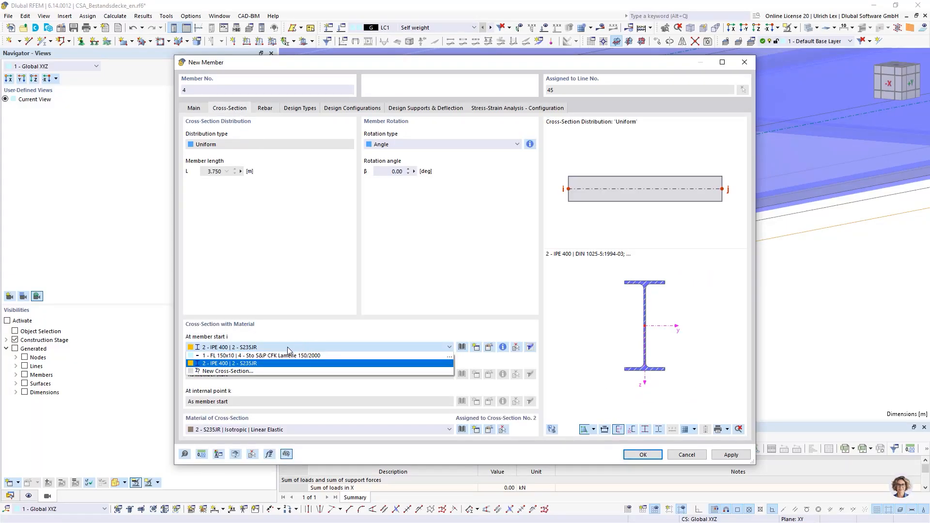
pyautogui.click(261, 356)
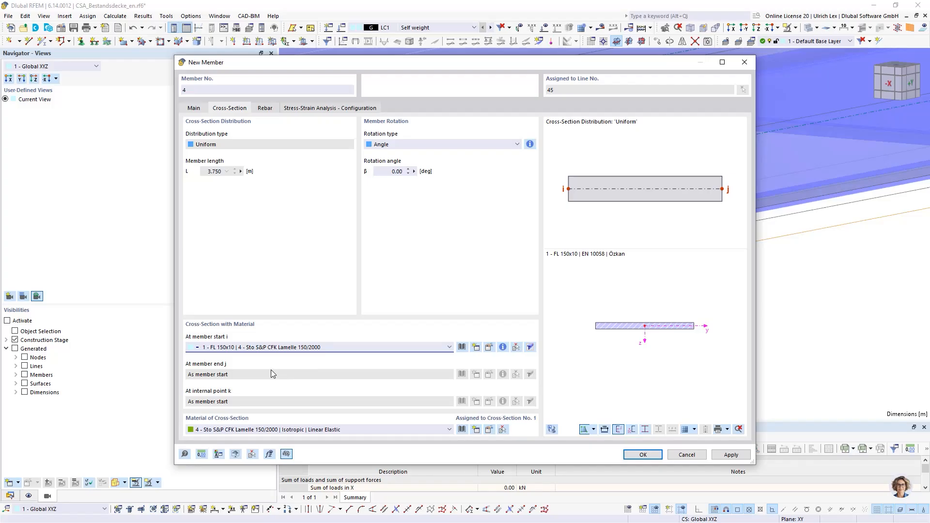
# Review the FL 150x10 section's material properties and its Sto S&P CFK Lamellen entry in the material library, and return to the member definition
pyautogui.click(490, 348)
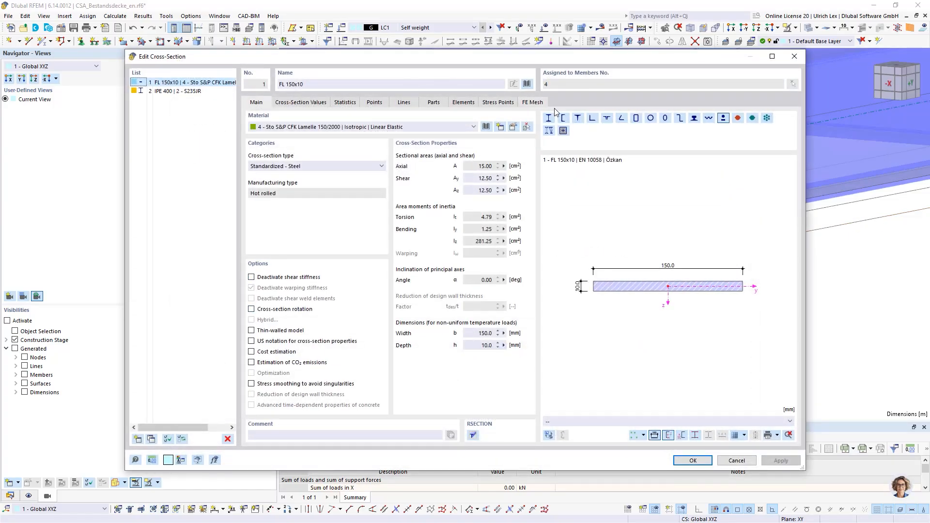
pyautogui.click(514, 127)
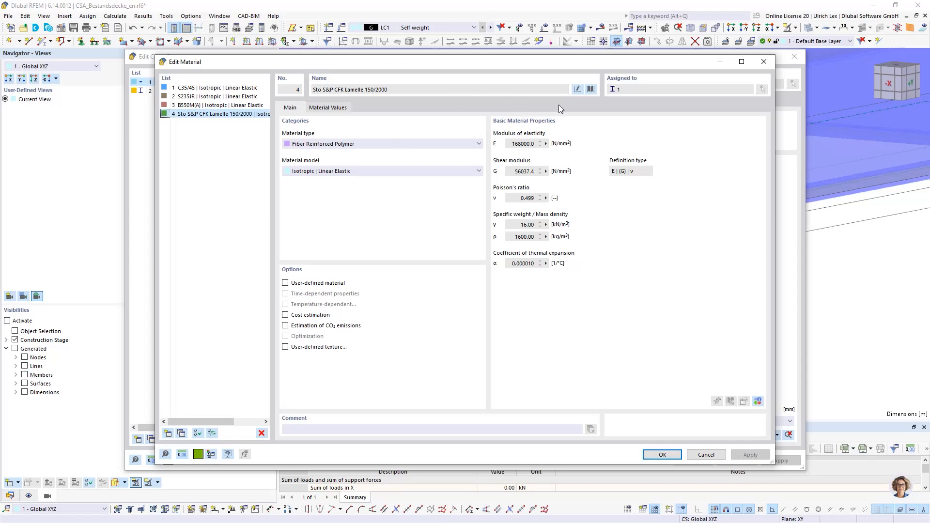
pyautogui.click(591, 90)
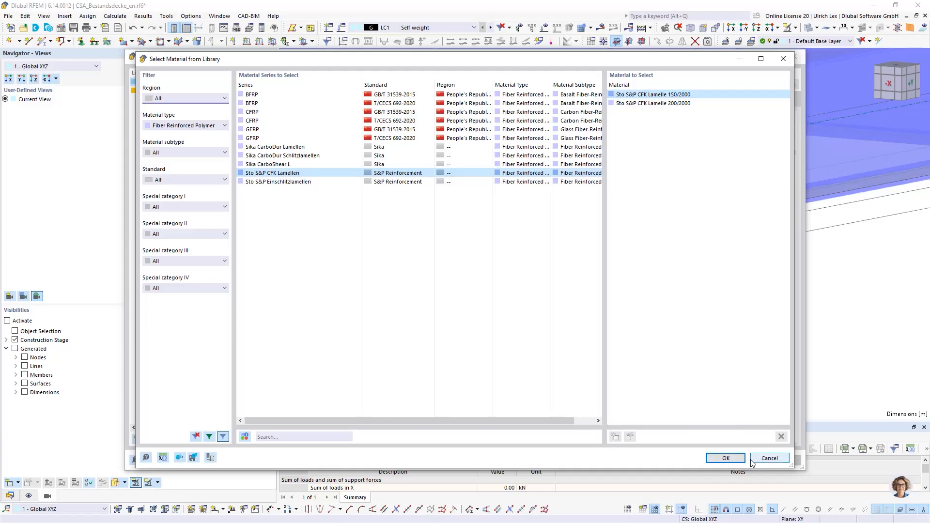
pyautogui.click(723, 461)
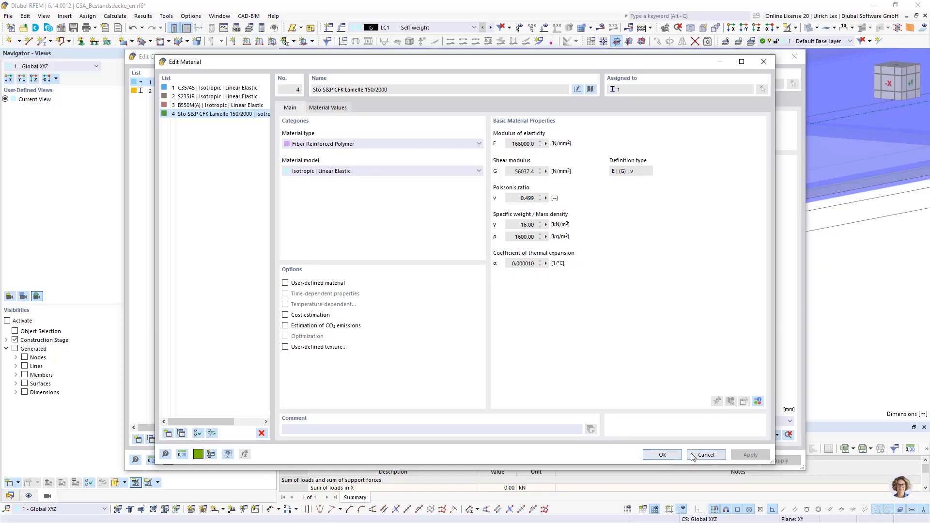
pyautogui.click(703, 455)
pyautogui.click(691, 461)
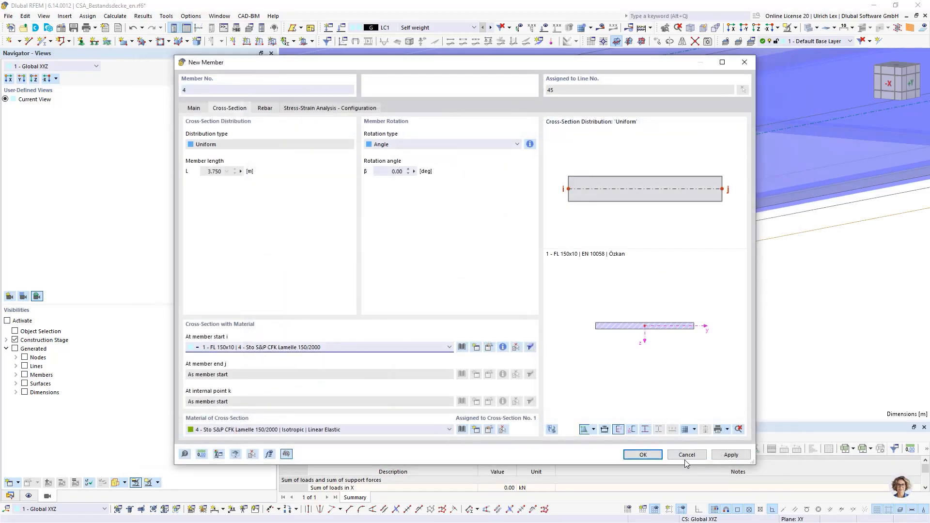
# Confirm the new rebar member and apply the edit to line No. 45
pyautogui.click(654, 457)
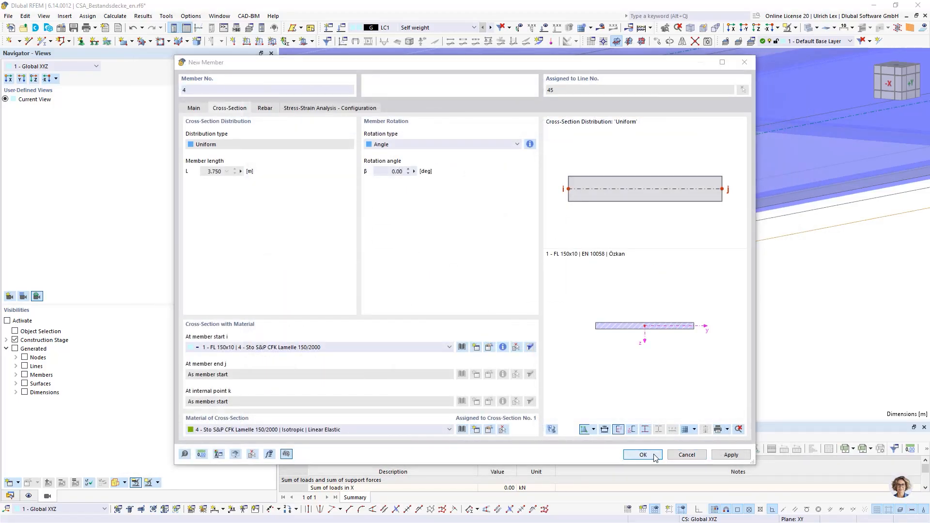
pyautogui.click(504, 310)
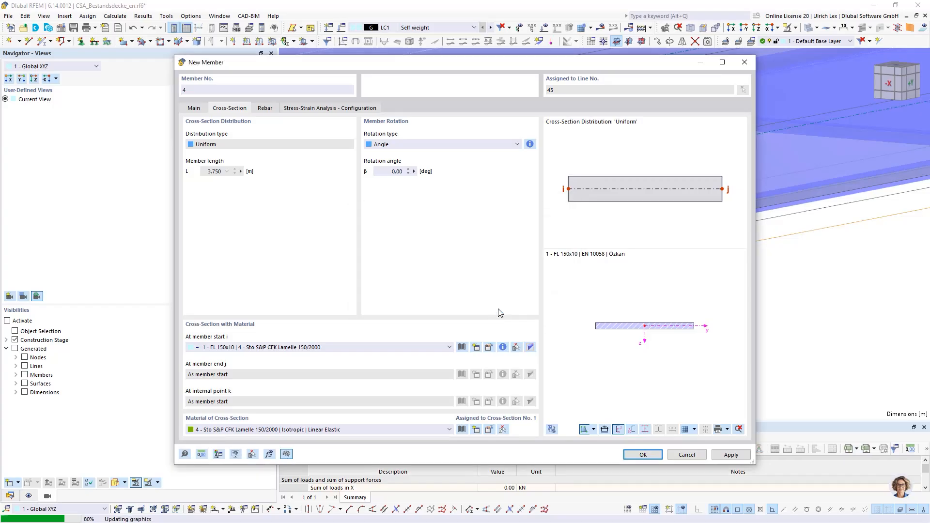
pyautogui.click(626, 451)
# Inspect the new lamella beneath the slab and switch the model from filled to wireframe display
pyautogui.scroll(-2, 538, 228)
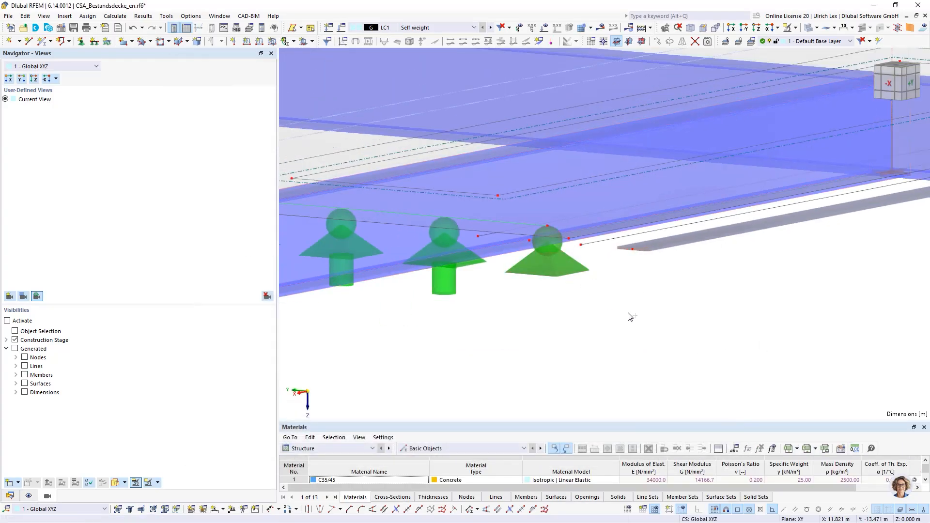
pyautogui.keyDown('ctrl'); pyautogui.moveTo(575, 303); pyautogui.dragTo(588, 376, button='middle'); pyautogui.keyUp('ctrl')
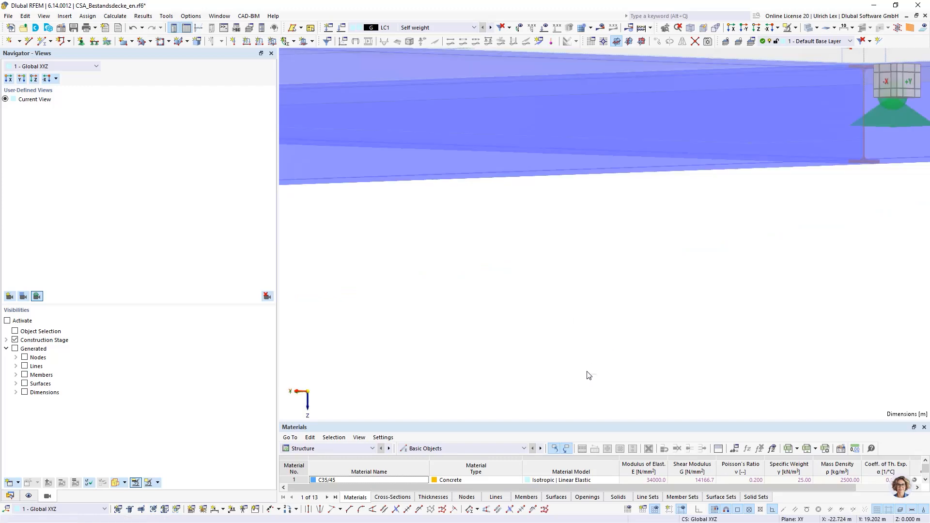
pyautogui.scroll(-3, 559, 323)
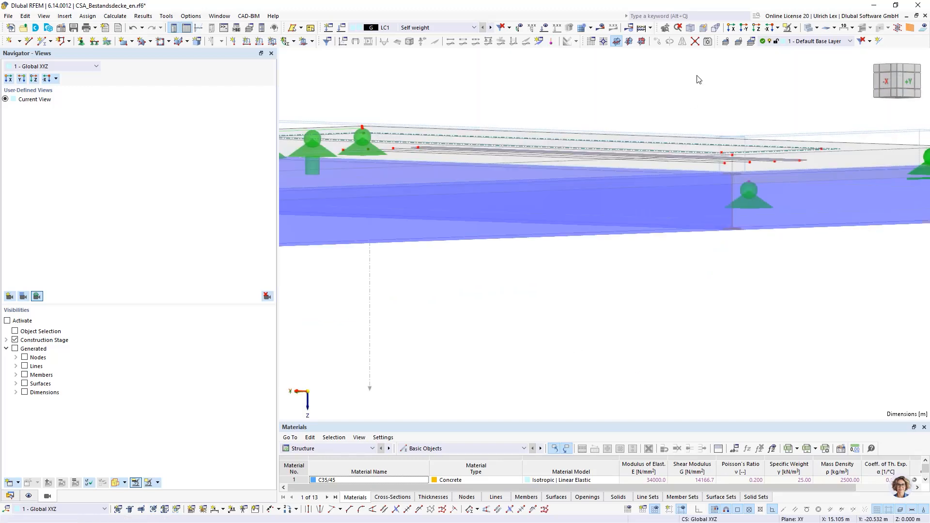
pyautogui.click(809, 28)
pyautogui.scroll(-3, 603, 288)
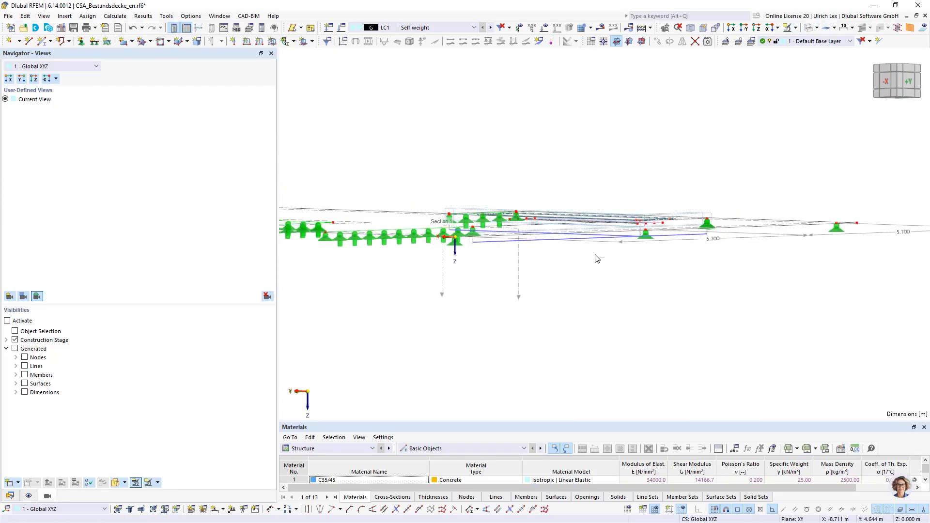
pyautogui.keyDown('ctrl'); pyautogui.moveTo(598, 261); pyautogui.dragTo(556, 235, button='middle'); pyautogui.keyUp('ctrl')
pyautogui.scroll(-3, 351, 212)
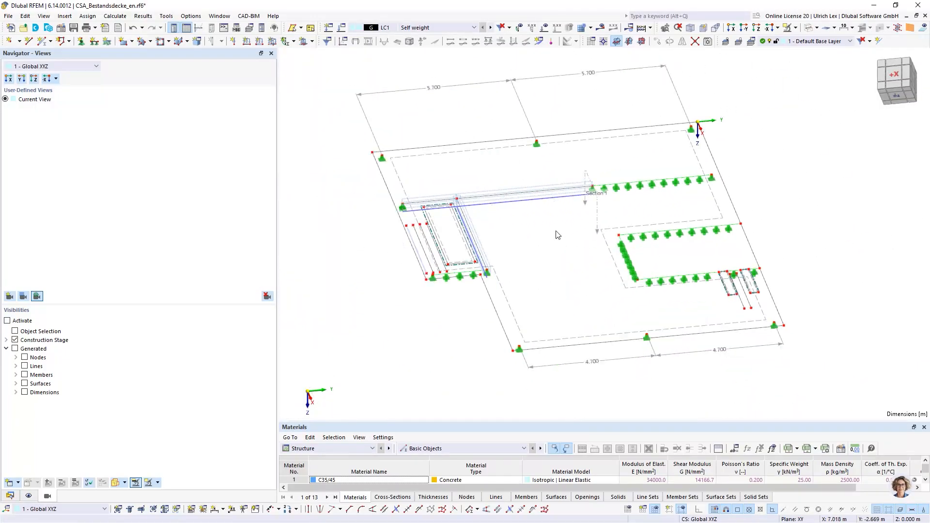
# Add a rebar member to line No. 38 beside the long slab opening and check its FL 150x10 CFK Lamelle cross-section
pyautogui.scroll(6, 400, 255)
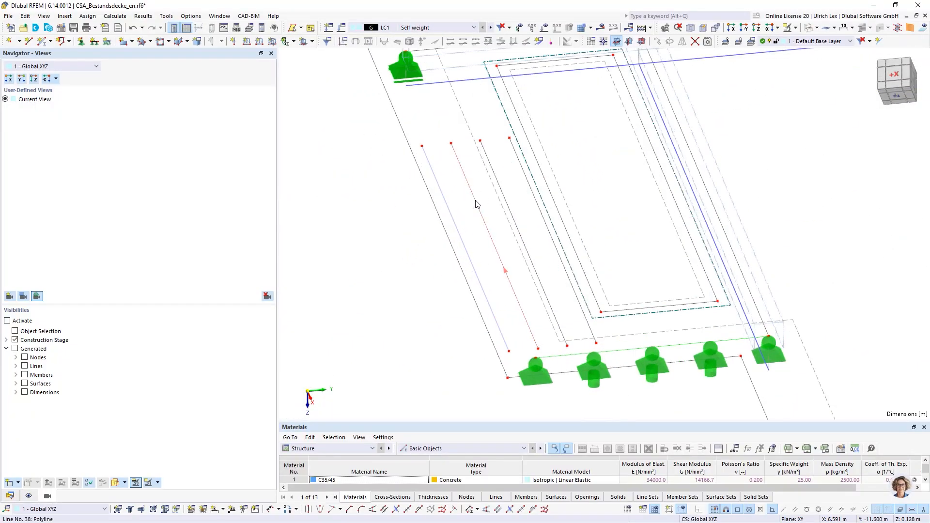
pyautogui.doubleClick(480, 212)
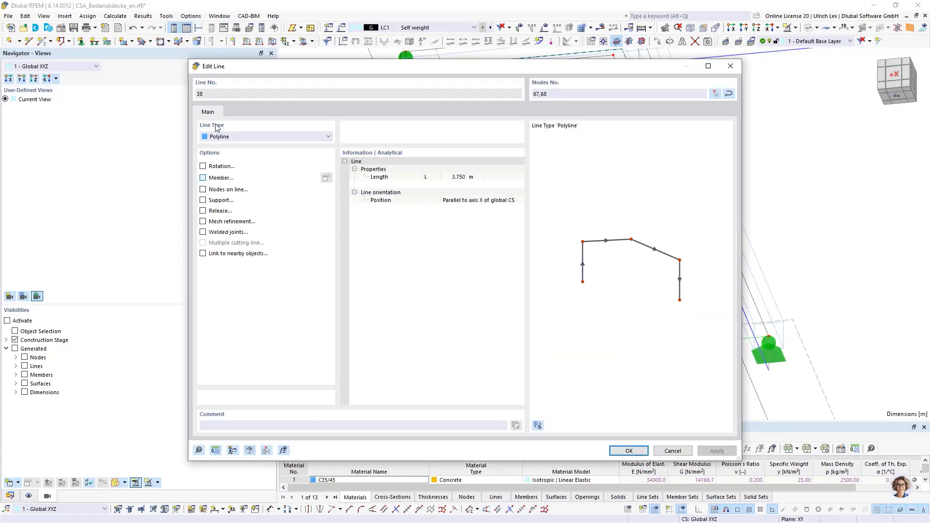
pyautogui.click(217, 178)
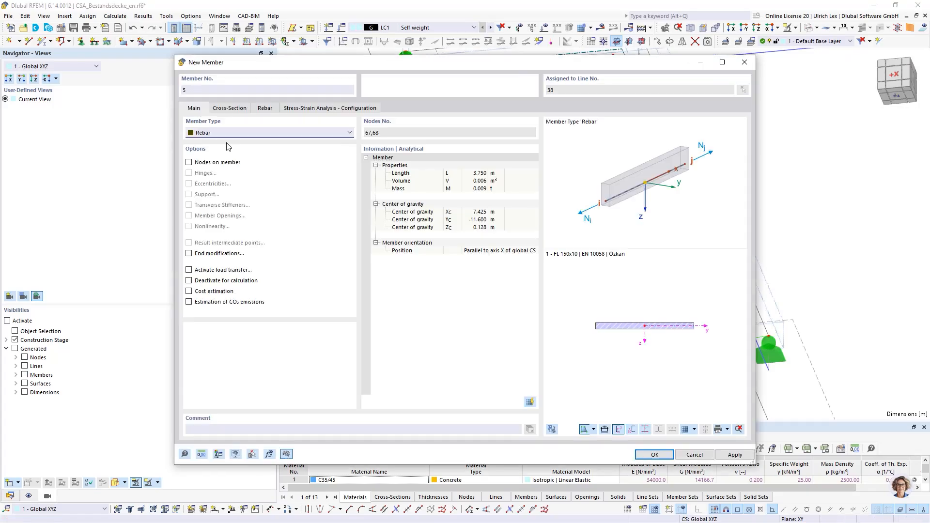
pyautogui.click(241, 108)
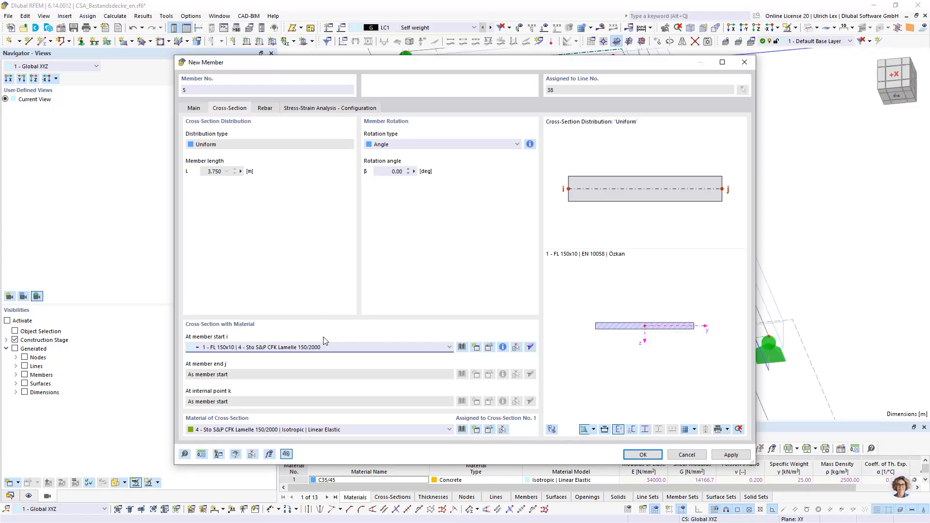
# Assign the rebar member on line No. 38 to surface No. 1 and confirm the member and the line
pyautogui.click(272, 109)
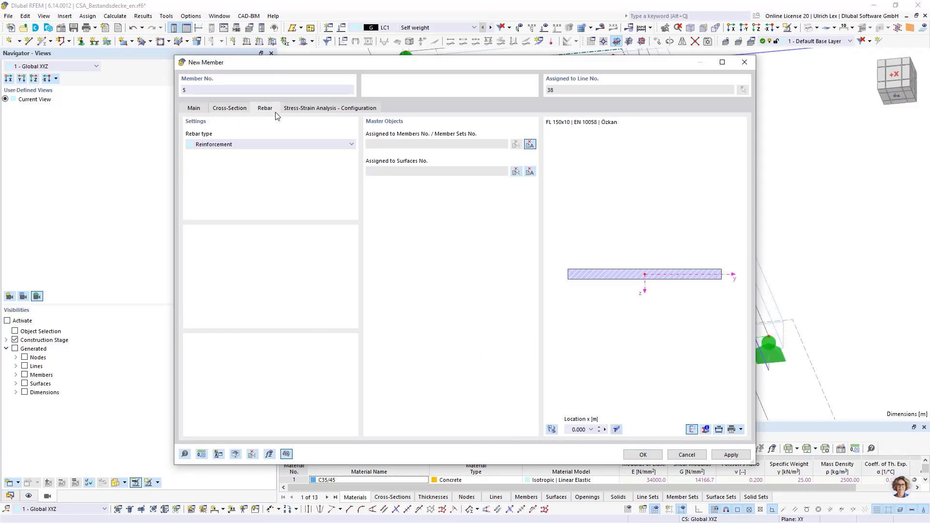
pyautogui.click(530, 171)
pyautogui.click(461, 111)
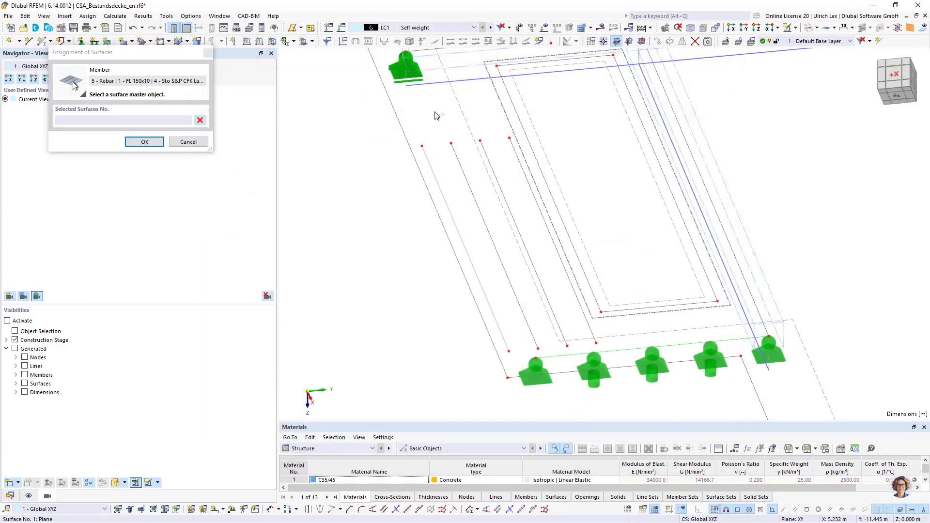
pyautogui.click(144, 142)
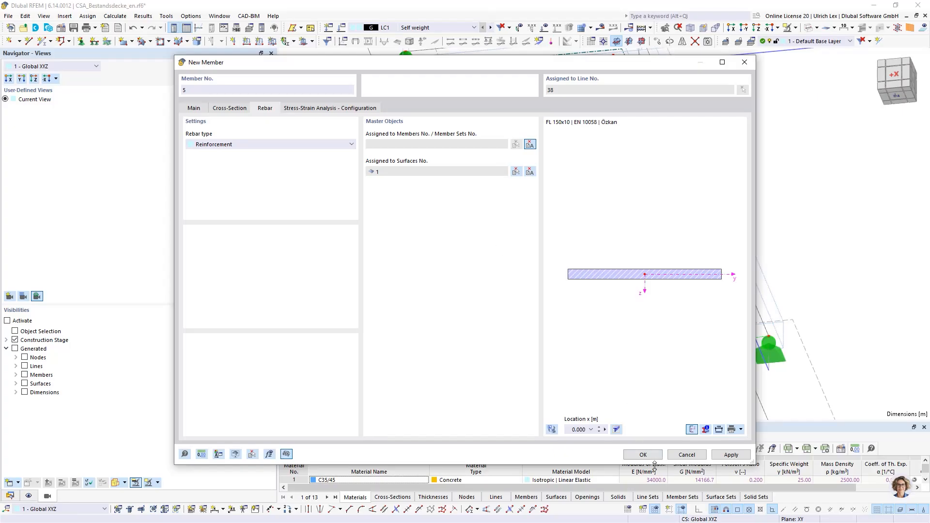
pyautogui.click(644, 455)
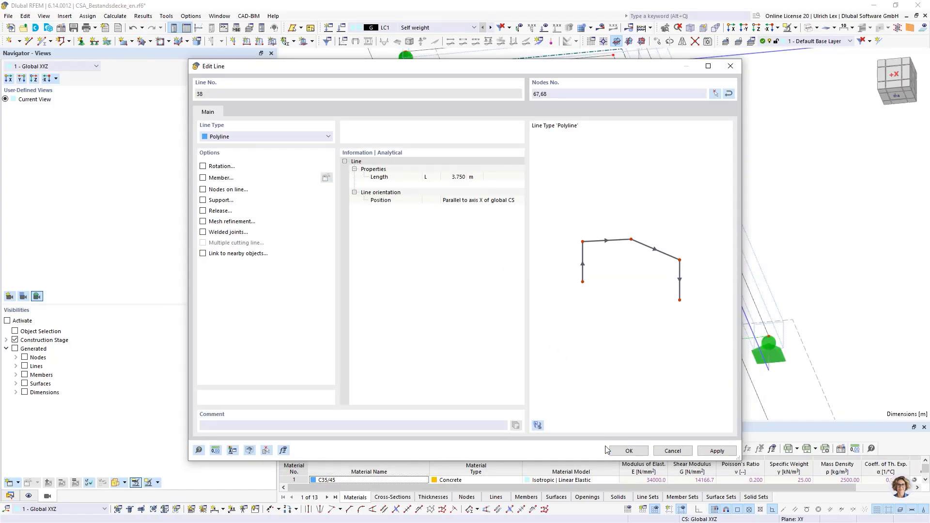
pyautogui.click(625, 450)
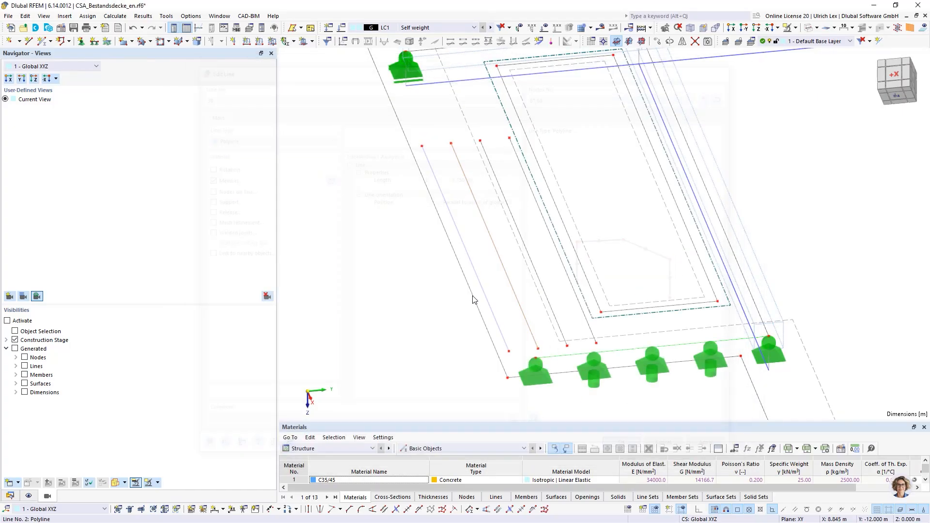
# Add a rebar member to line No. 39 beside the long slab opening and assign it to surface No. 1
pyautogui.doubleClick(496, 179)
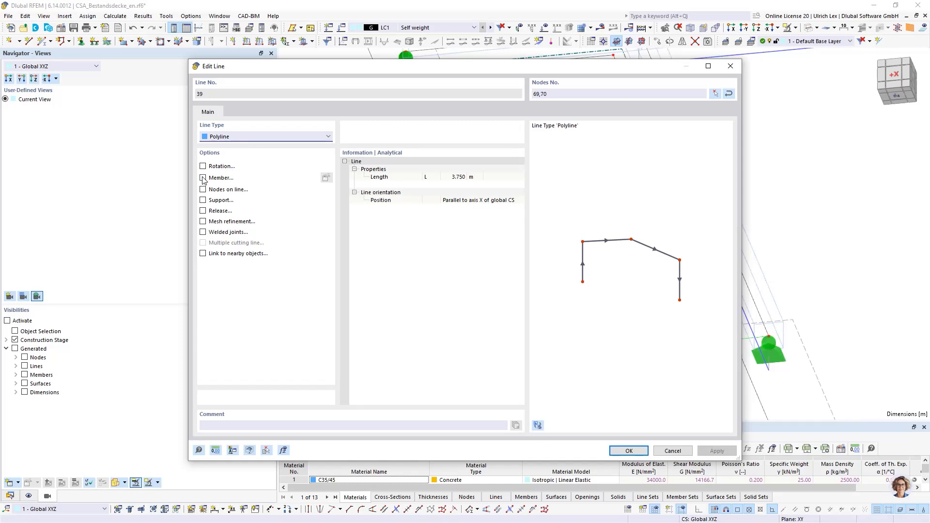
pyautogui.click(326, 178)
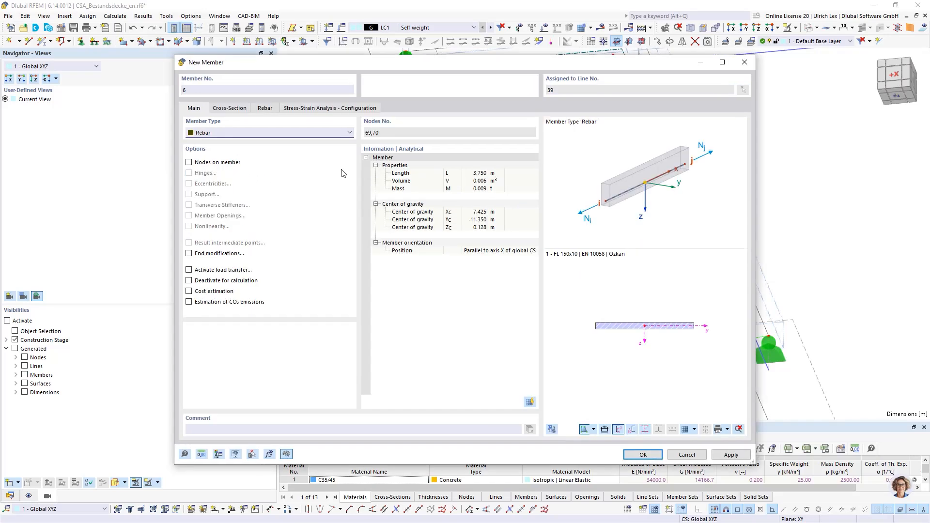
pyautogui.click(269, 110)
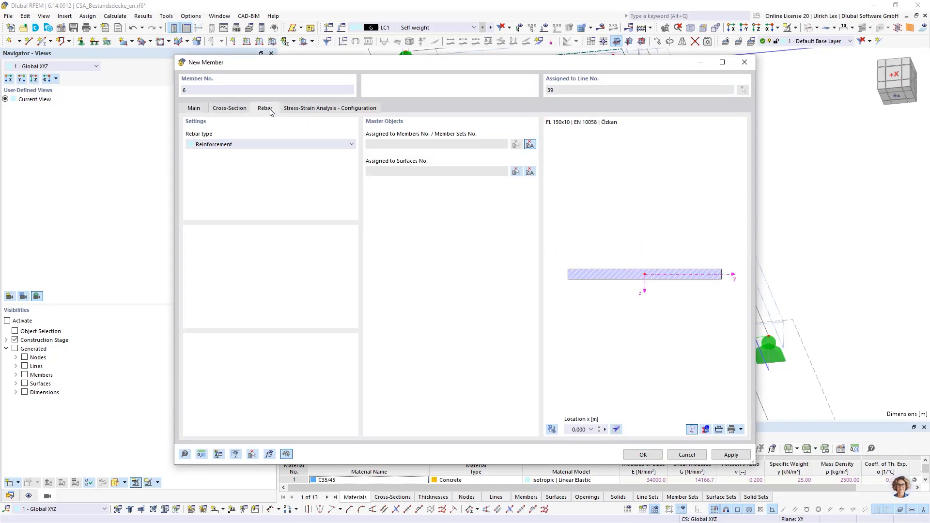
pyautogui.click(516, 172)
pyautogui.click(469, 113)
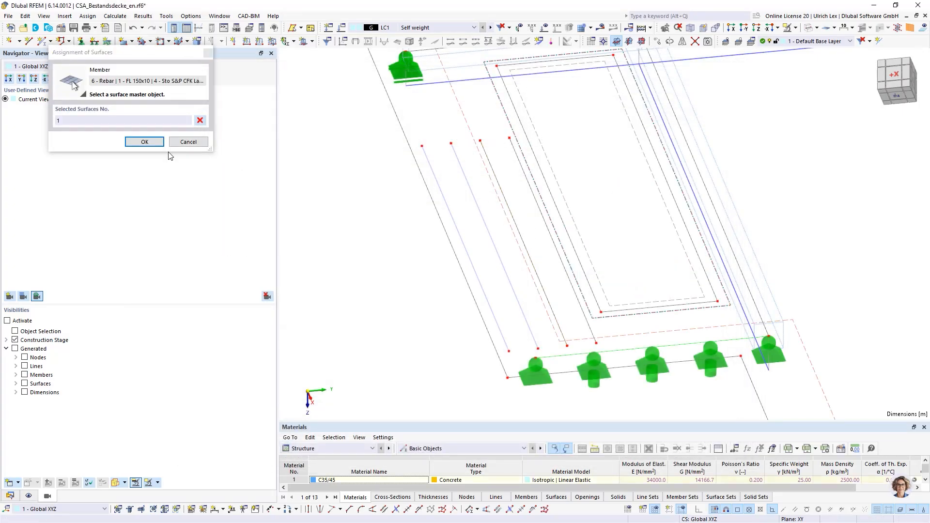
pyautogui.click(155, 143)
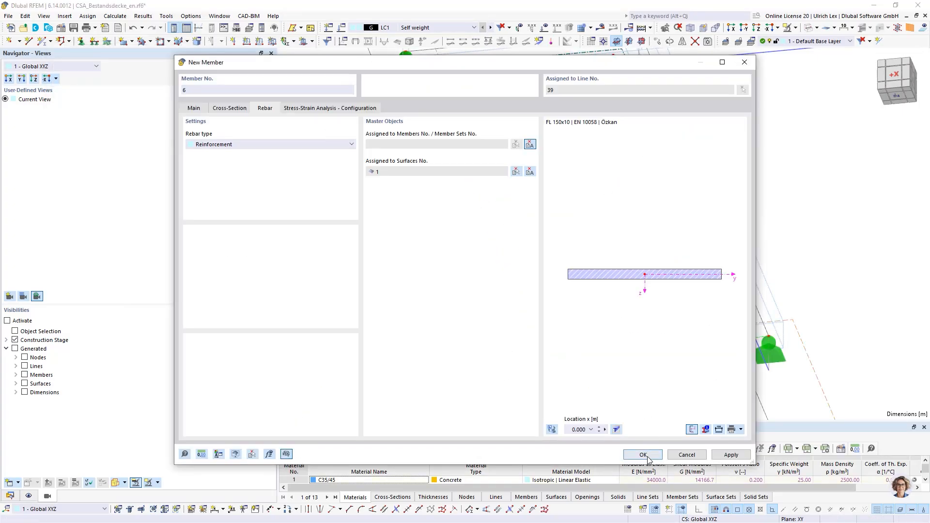
pyautogui.click(643, 455)
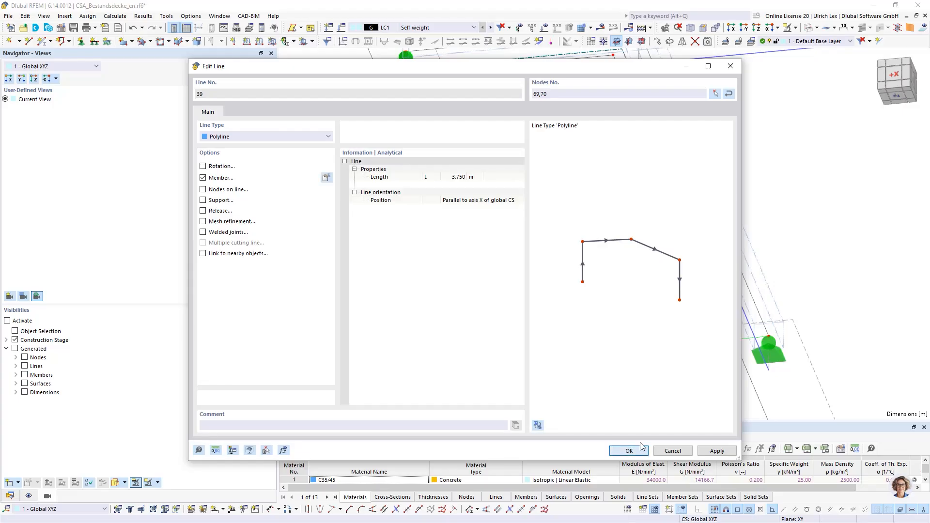
pyautogui.click(629, 451)
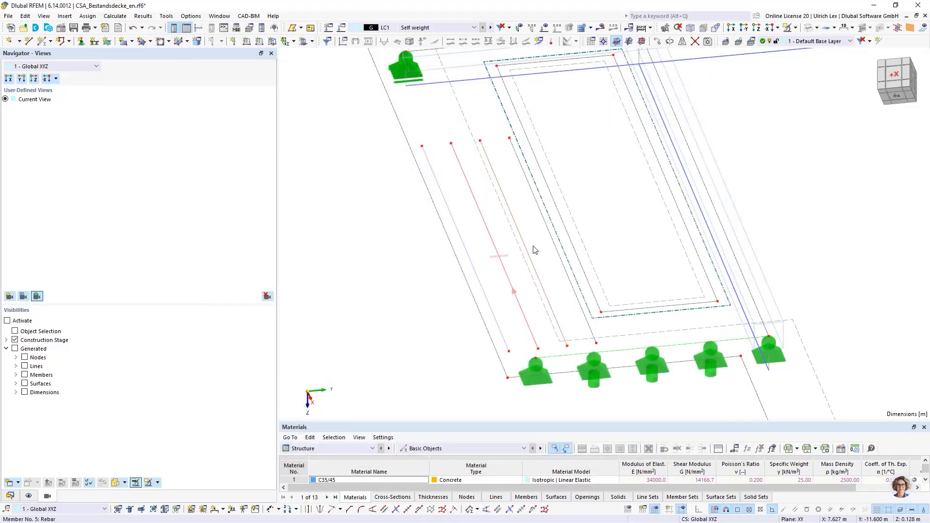
# Add a rebar member to line No. 40 at the edge of the opening, assigned to surface No. 1
pyautogui.doubleClick(517, 157)
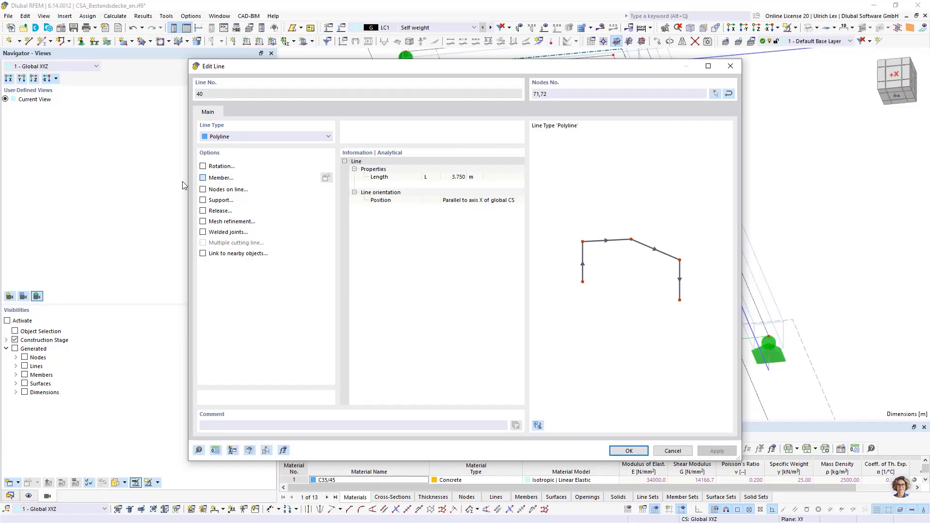
pyautogui.click(324, 177)
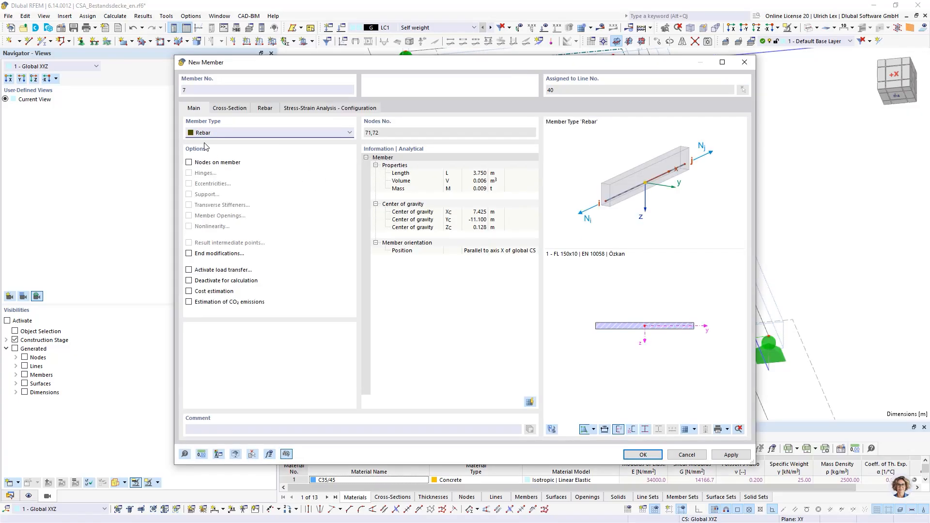
pyautogui.click(264, 108)
pyautogui.click(518, 176)
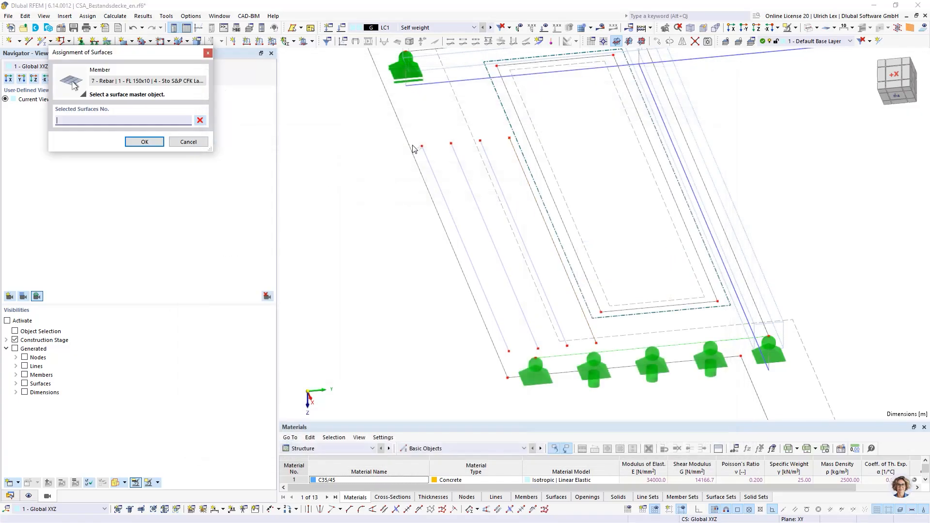
pyautogui.click(460, 102)
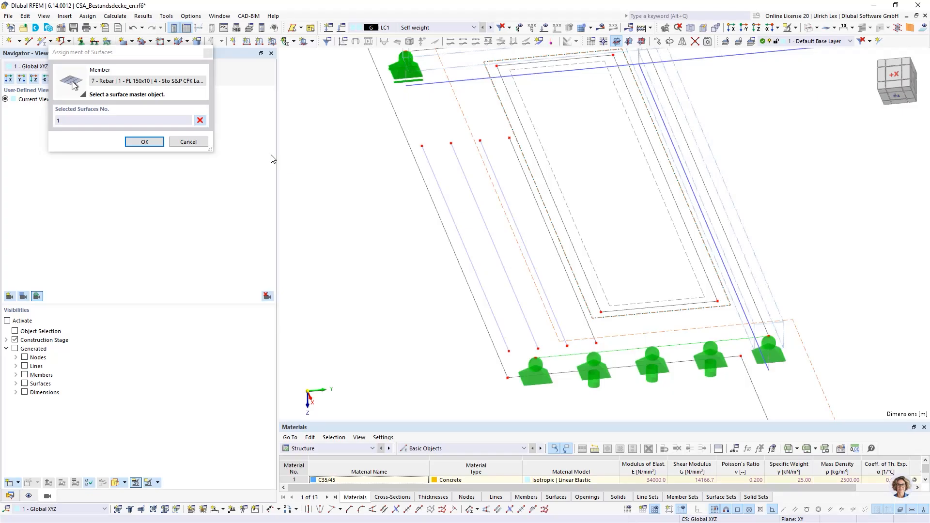
pyautogui.click(145, 142)
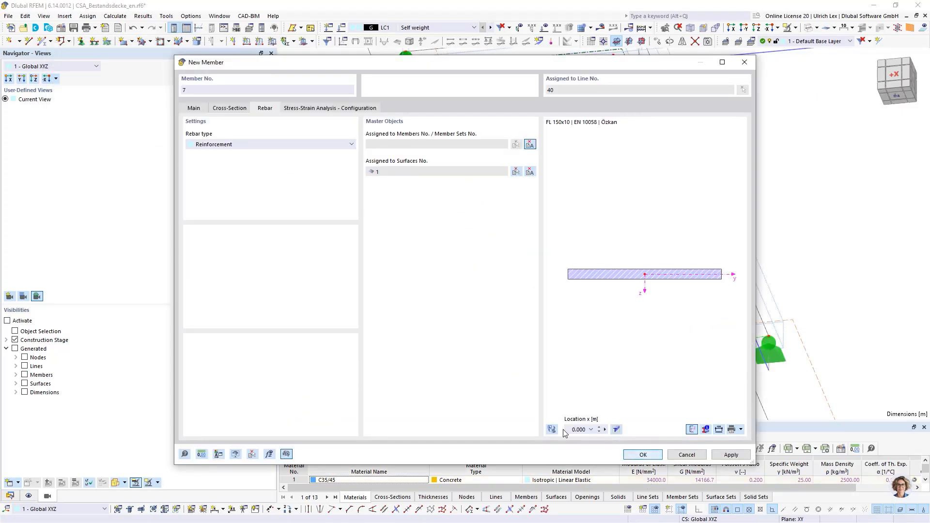
pyautogui.click(630, 451)
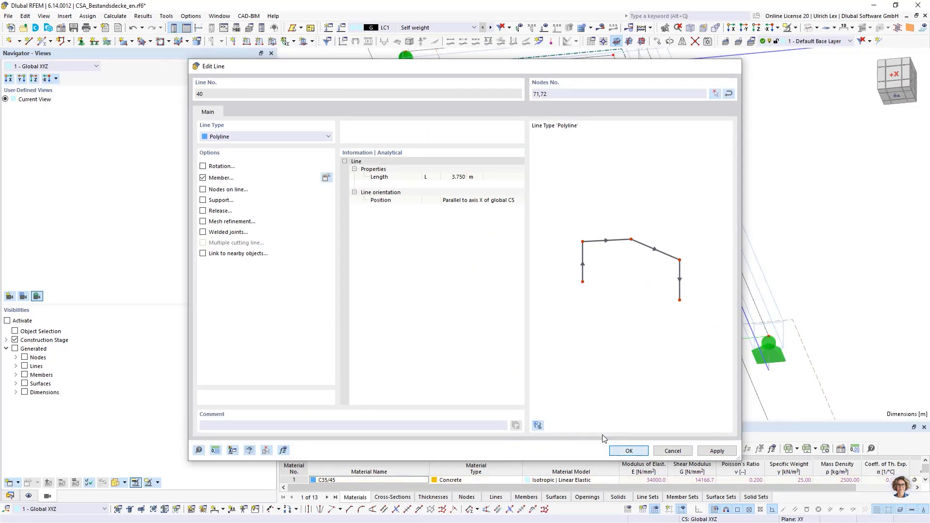
# Switch the model from wireframe to filled display with the four lamellas and the beams in view
pyautogui.scroll(-3, 353, 274)
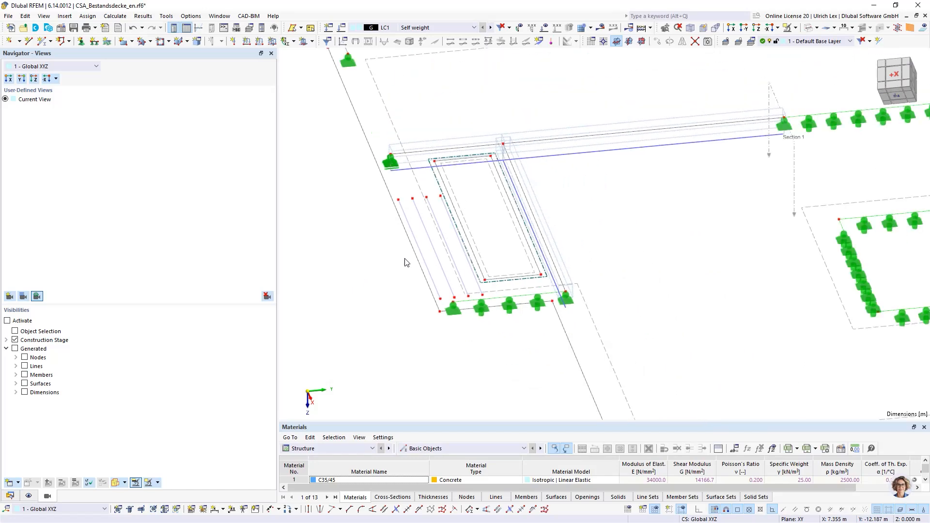
pyautogui.keyDown('ctrl'); pyautogui.moveTo(410, 364); pyautogui.dragTo(468, 207, button='middle'); pyautogui.keyUp('ctrl')
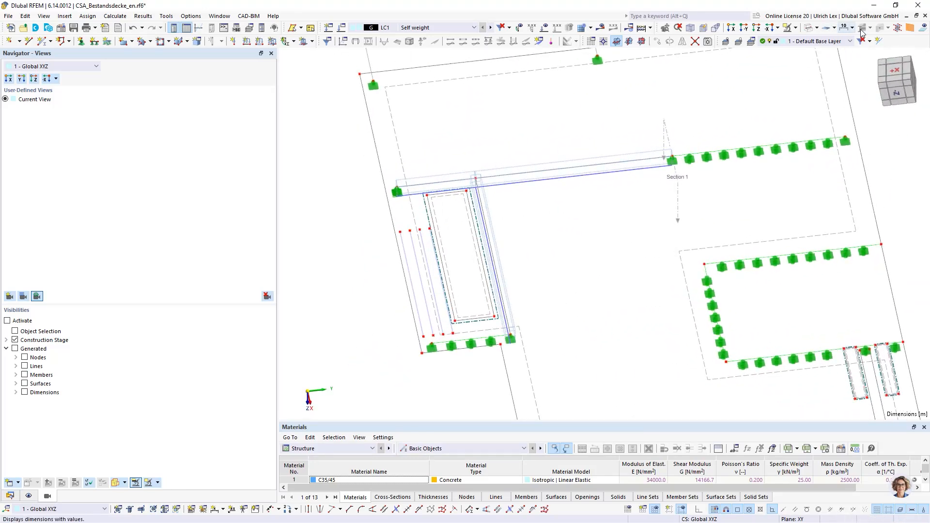
pyautogui.click(808, 29)
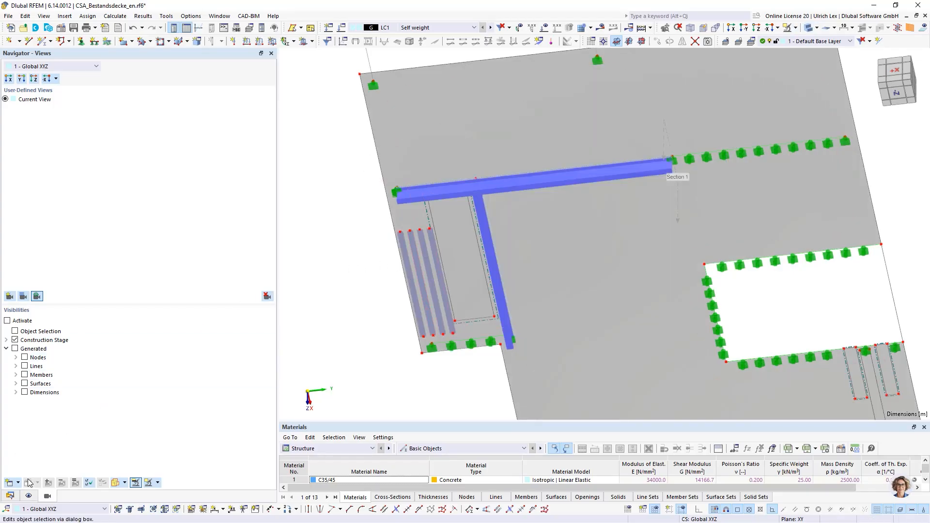
# Set the solid model rendering of surfaces to Filled incl. Thickness
pyautogui.click(29, 496)
pyautogui.scroll(-7, 71, 376)
pyautogui.scroll(-6, 71, 377)
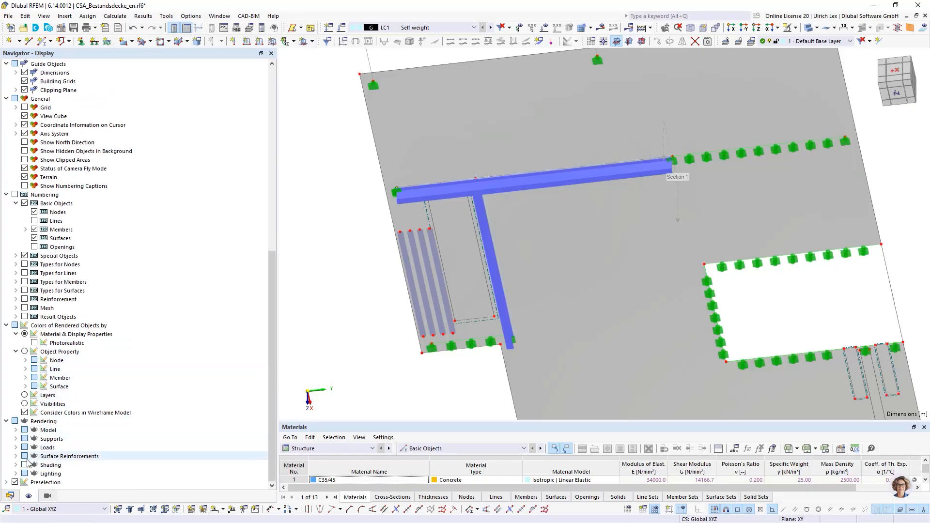
pyautogui.click(16, 430)
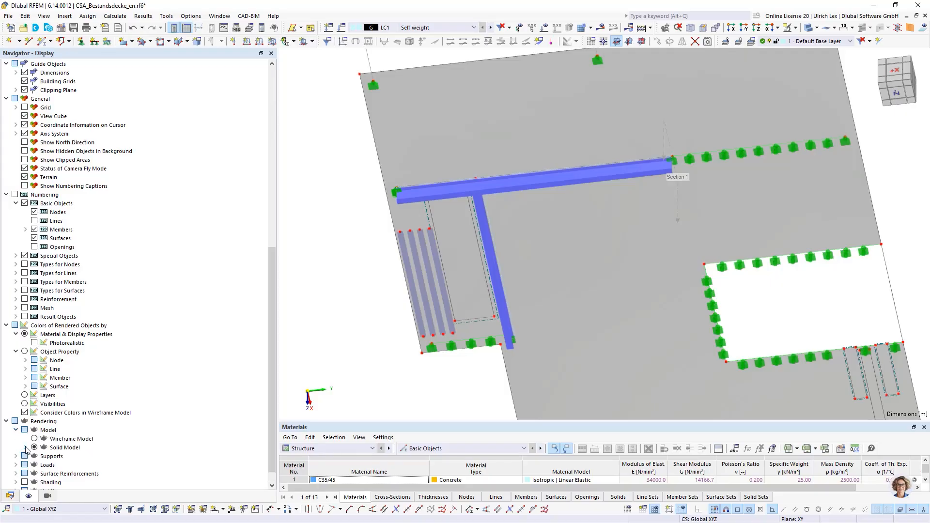
pyautogui.click(26, 448)
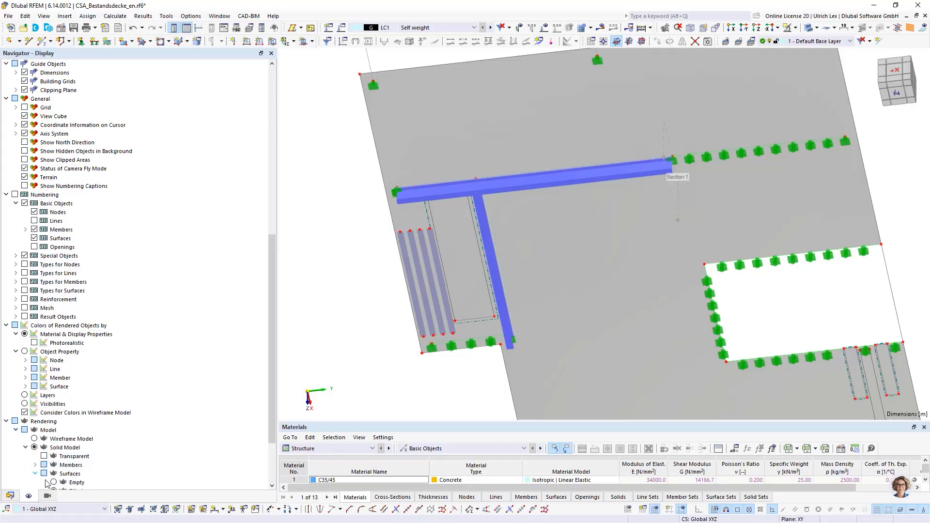
pyautogui.click(34, 474)
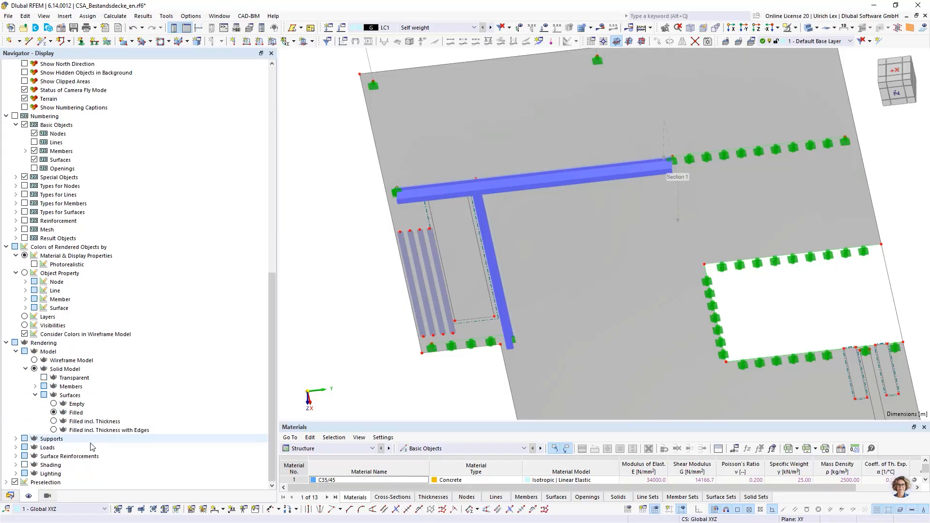
pyautogui.click(54, 421)
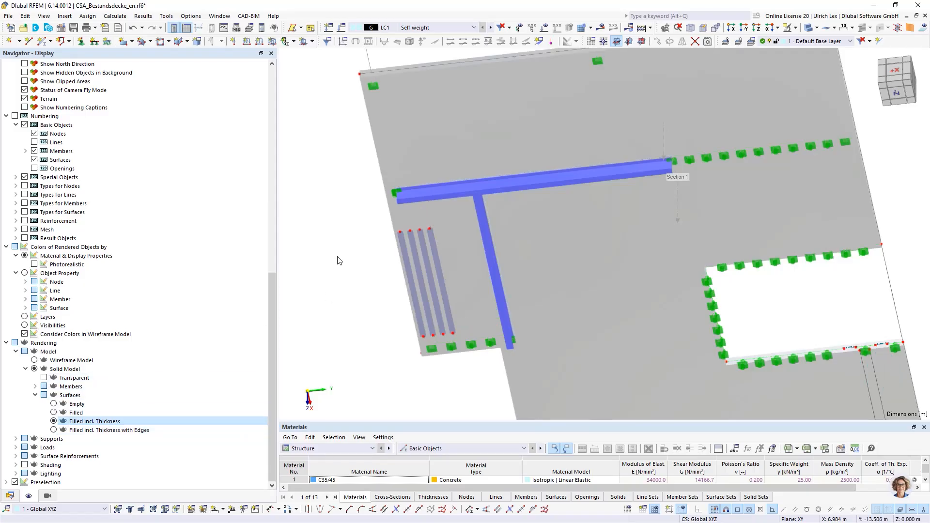
# Return to the data navigator and show the whole slab in the isometric view
pyautogui.click(10, 495)
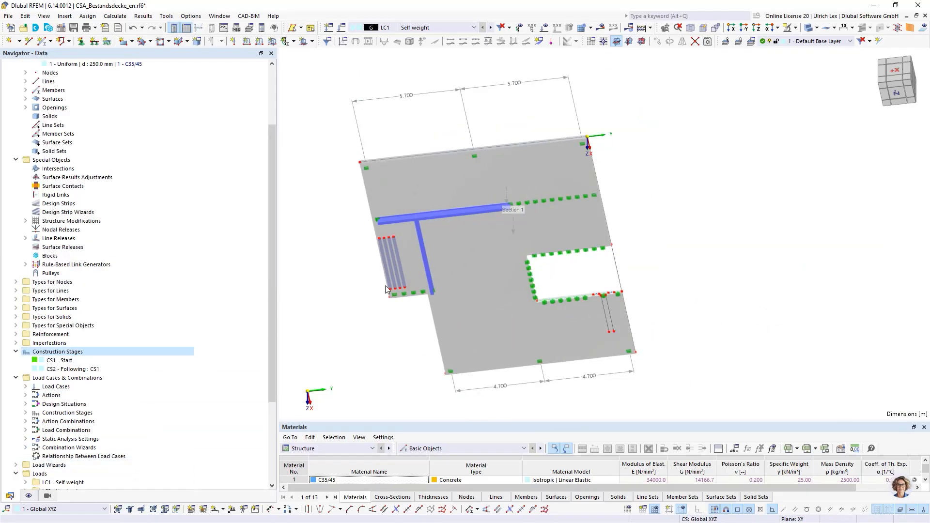
pyautogui.scroll(-2, 410, 293)
pyautogui.keyDown('ctrl'); pyautogui.moveTo(391, 340); pyautogui.dragTo(338, 263, button='middle'); pyautogui.keyUp('ctrl')
pyautogui.keyDown('ctrl'); pyautogui.moveTo(338, 179); pyautogui.dragTo(314, 346, button='middle'); pyautogui.keyUp('ctrl')
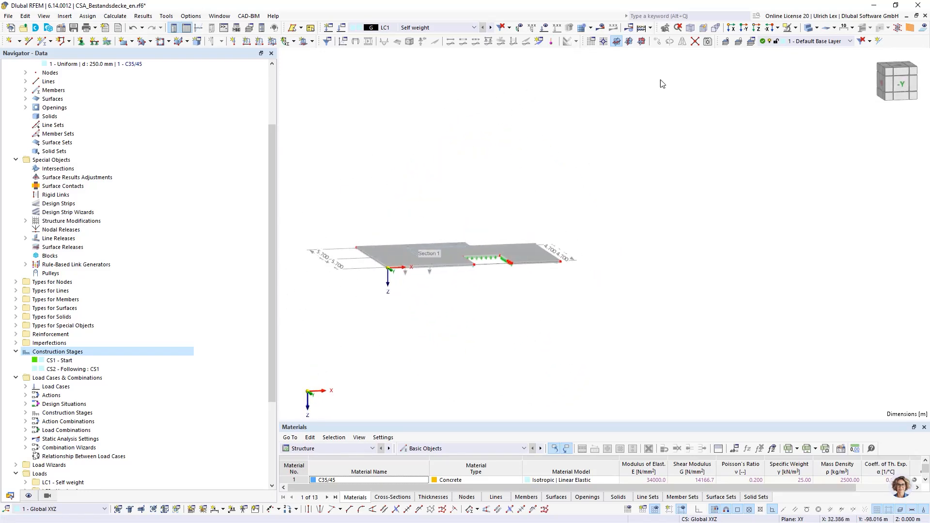
pyautogui.click(690, 28)
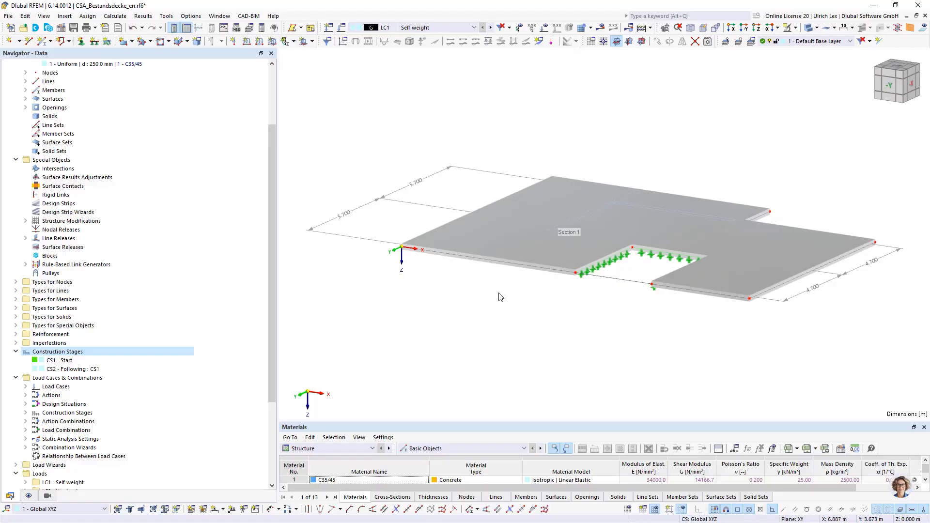
# Open clipping plane No. 2, the Offset XYZ plane parallel to YZ, from the guide objects and set it active
pyautogui.scroll(-5, 35, 477)
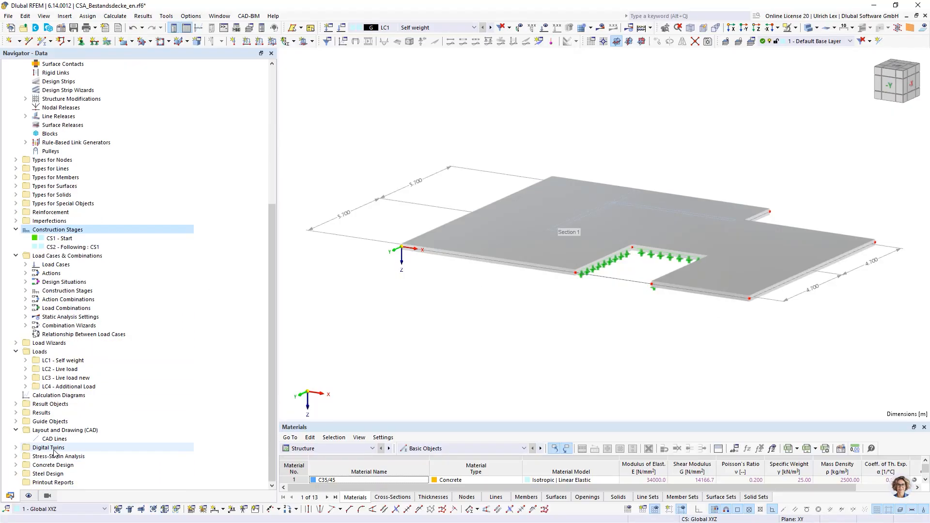
pyautogui.click(15, 421)
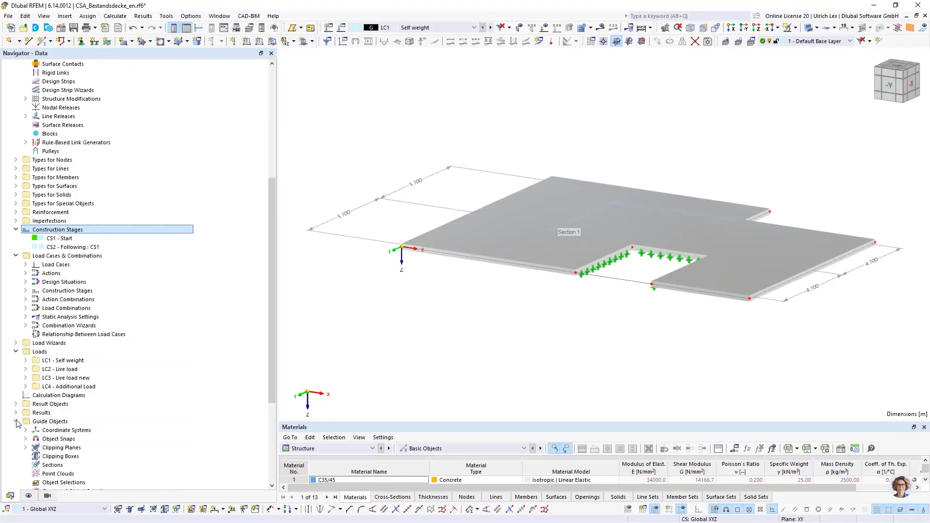
pyautogui.scroll(-1, 27, 436)
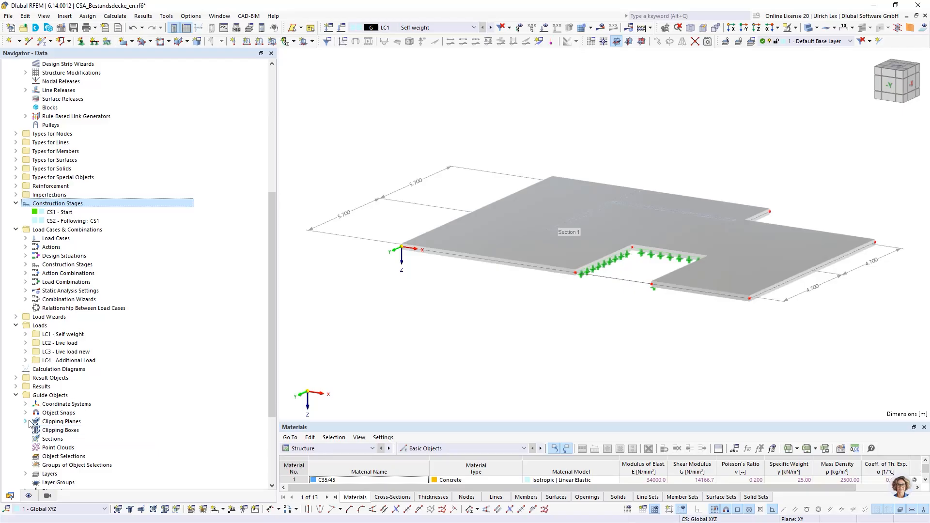
pyautogui.click(26, 422)
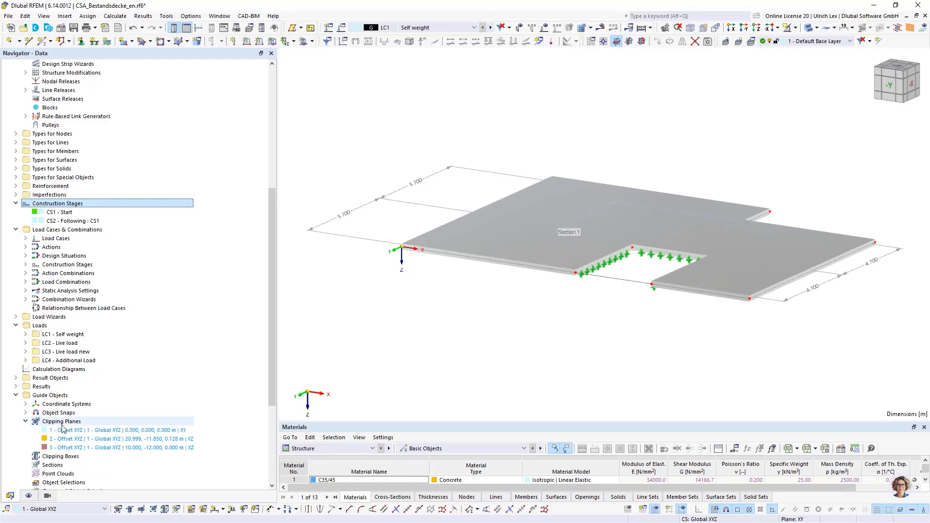
pyautogui.click(92, 439)
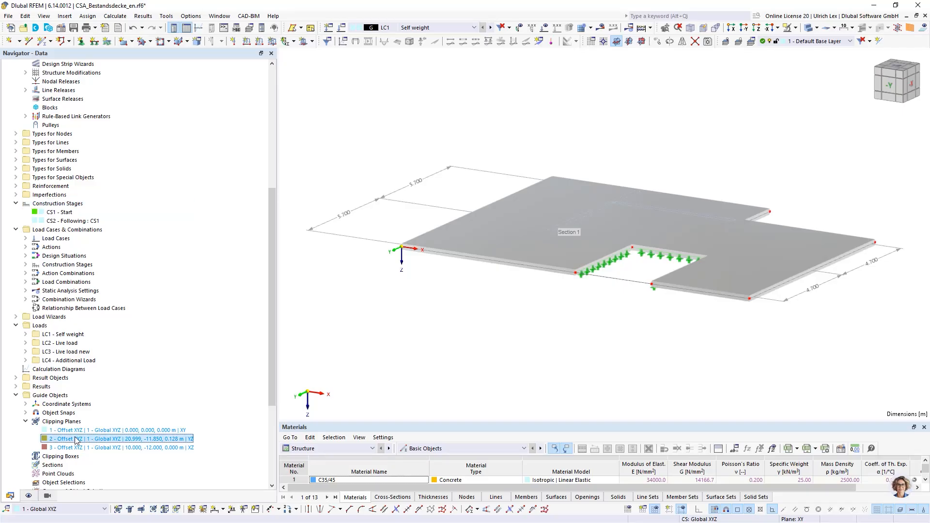
pyautogui.doubleClick(78, 439)
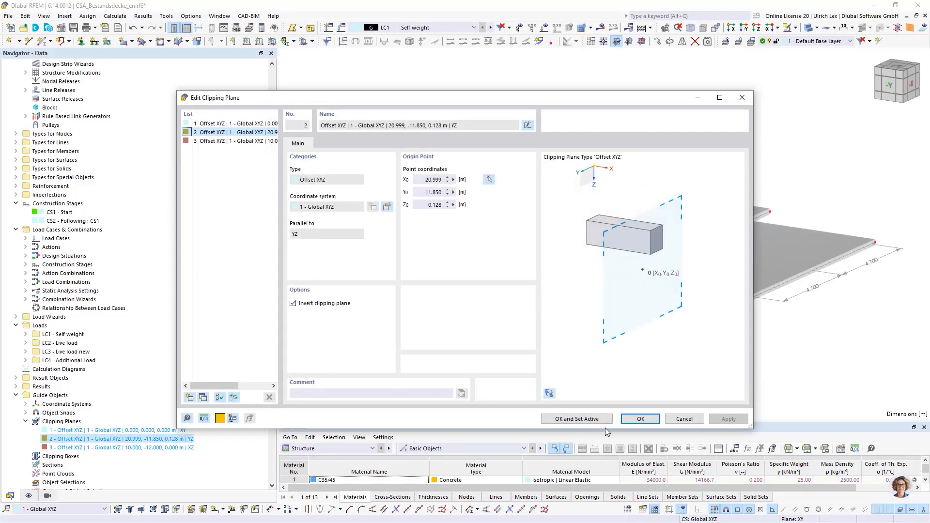
pyautogui.click(601, 420)
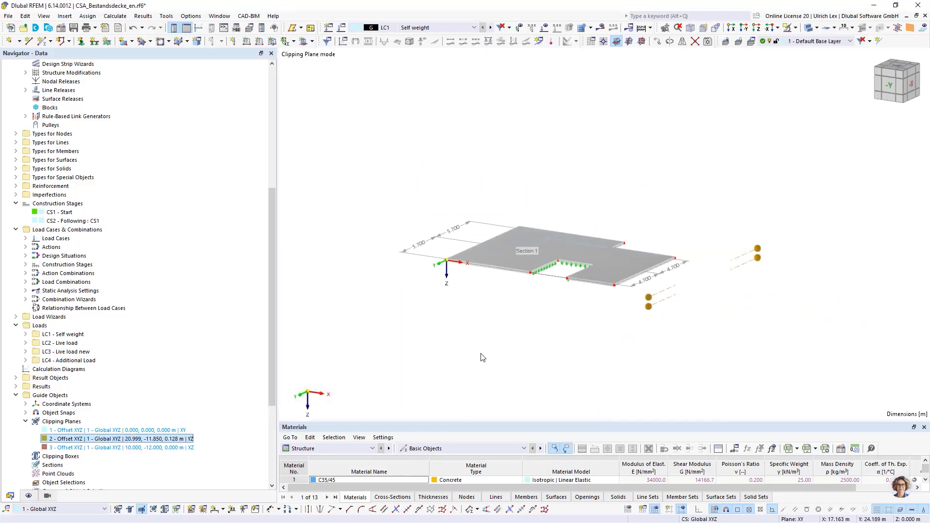
# Shift clipping plane No. 2 to about X = 7.136 m and examine the lamellas beneath the slab at the cut
pyautogui.keyDown('ctrl'); pyautogui.moveTo(777, 324); pyautogui.dragTo(461, 342, button='middle'); pyautogui.keyUp('ctrl')
pyautogui.moveTo(445, 335); pyautogui.dragTo(562, 315)
pyautogui.scroll(5, 499, 314)
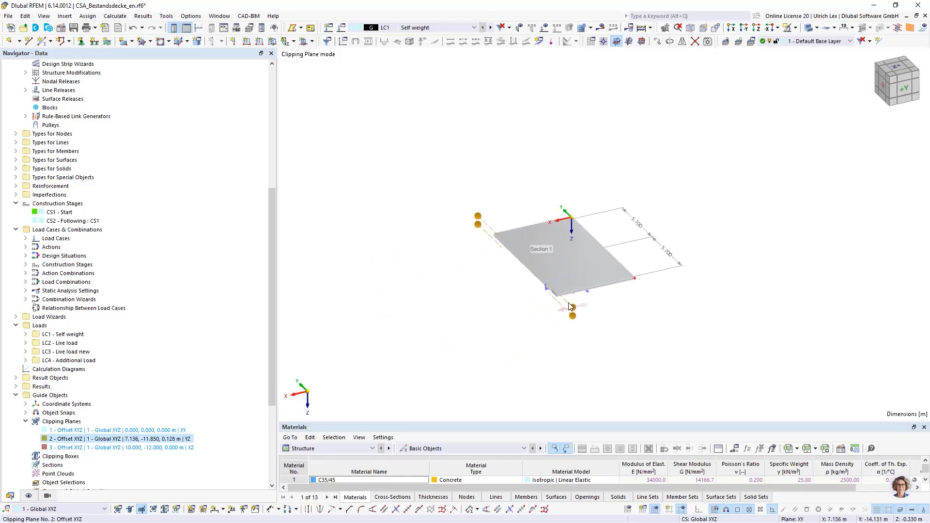
pyautogui.keyDown('ctrl'); pyautogui.moveTo(459, 348); pyautogui.dragTo(593, 278, button='middle'); pyautogui.keyUp('ctrl')
pyautogui.scroll(6, 839, 114)
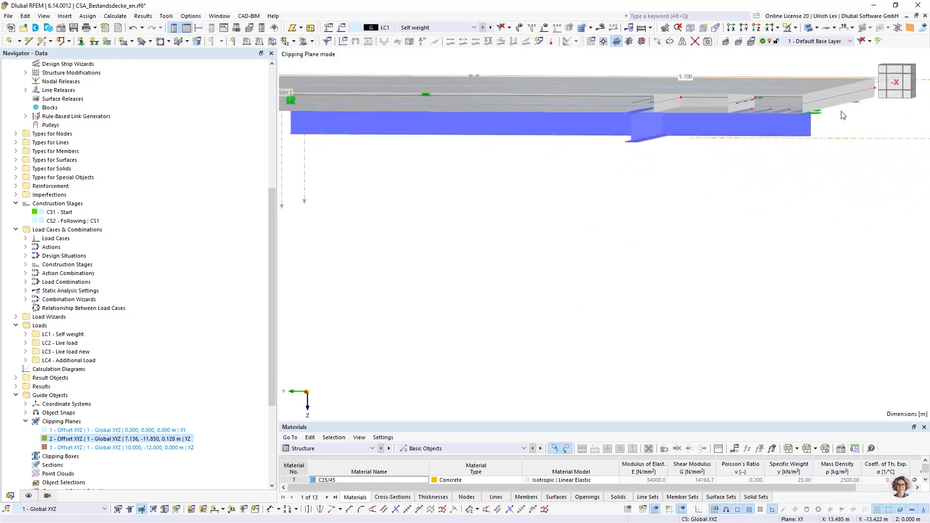
pyautogui.scroll(4, 717, 102)
pyautogui.scroll(-3, 766, 195)
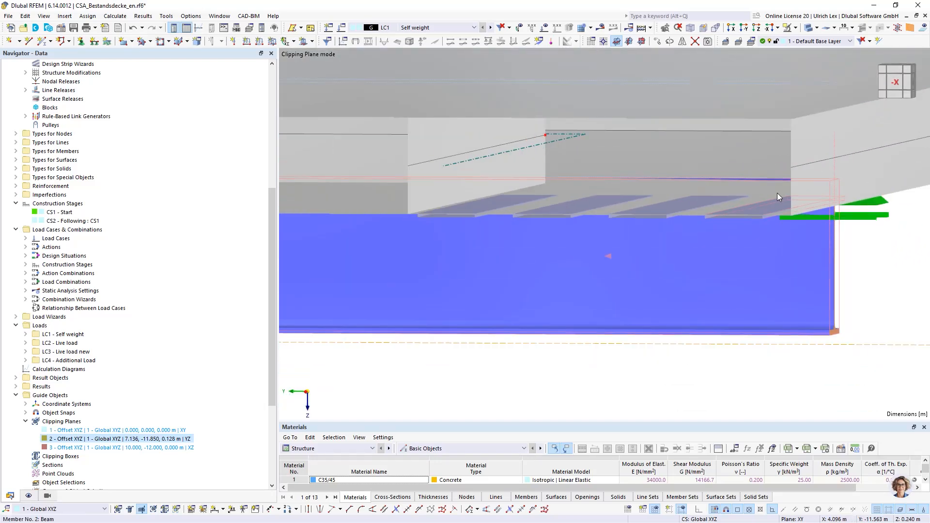
pyautogui.scroll(1, 784, 152)
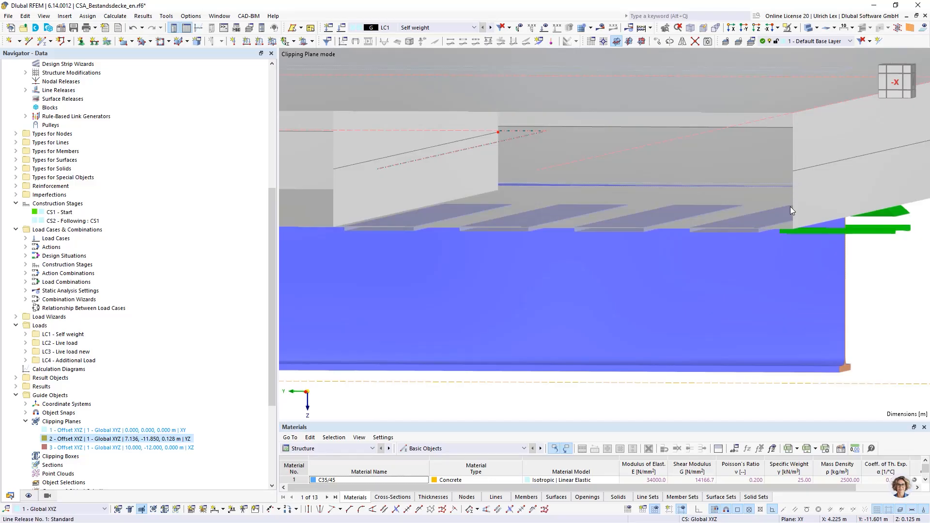
# Examine the lamella cross-sections and their position at the slab's underside in the clipped view
pyautogui.scroll(3, 757, 230)
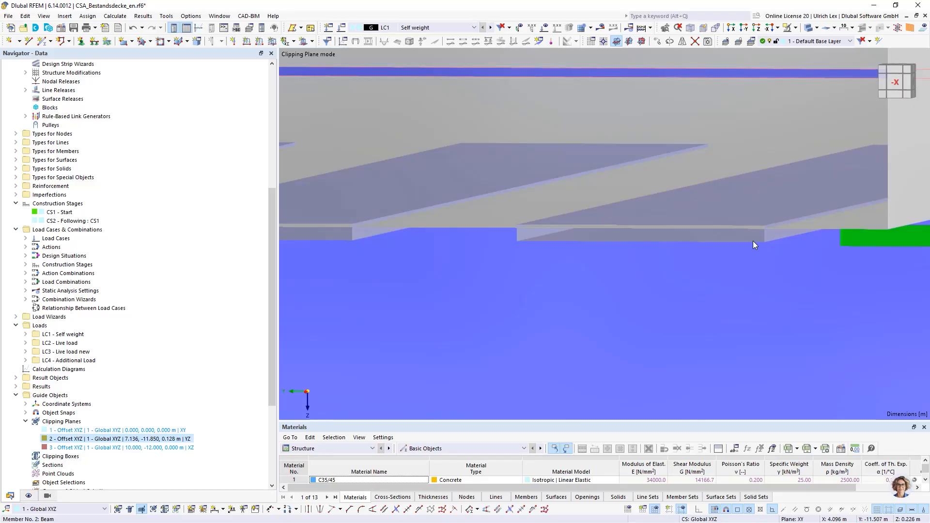
pyautogui.scroll(-2, 754, 242)
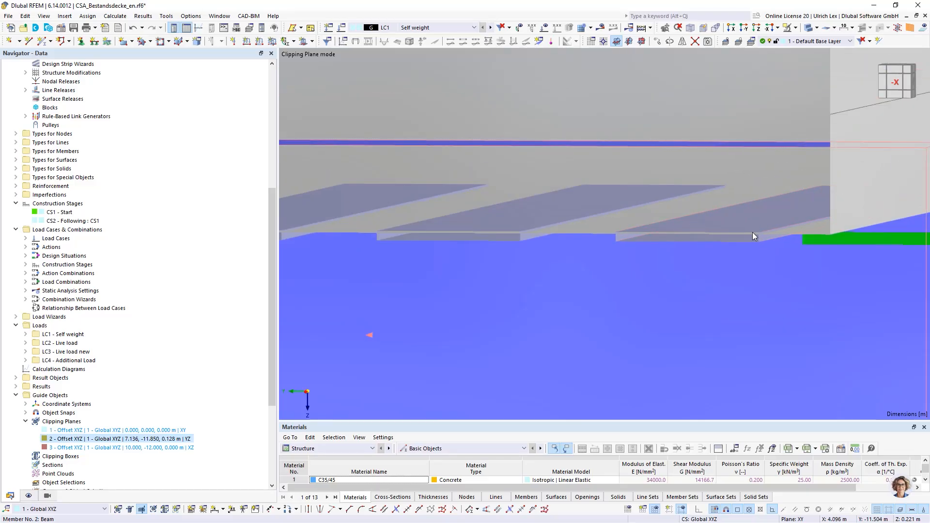
pyautogui.scroll(3, 757, 237)
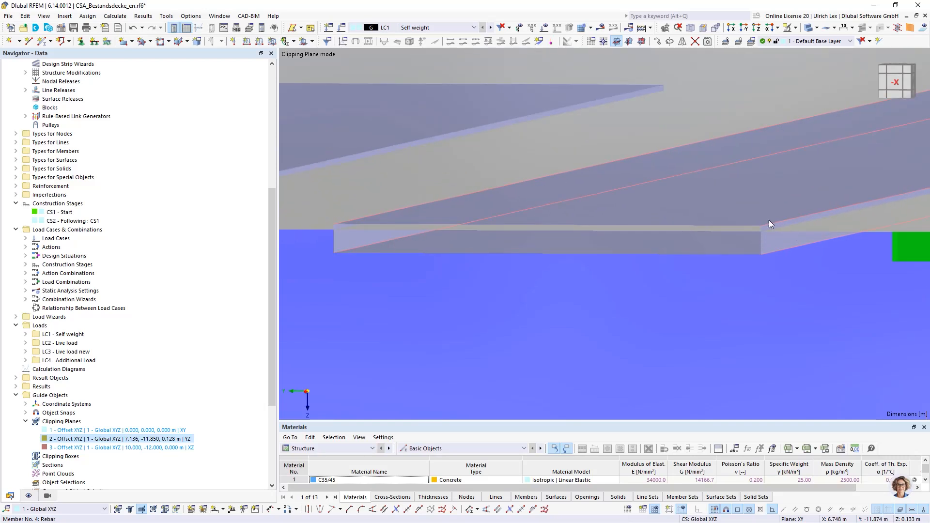
pyautogui.moveTo(774, 223)
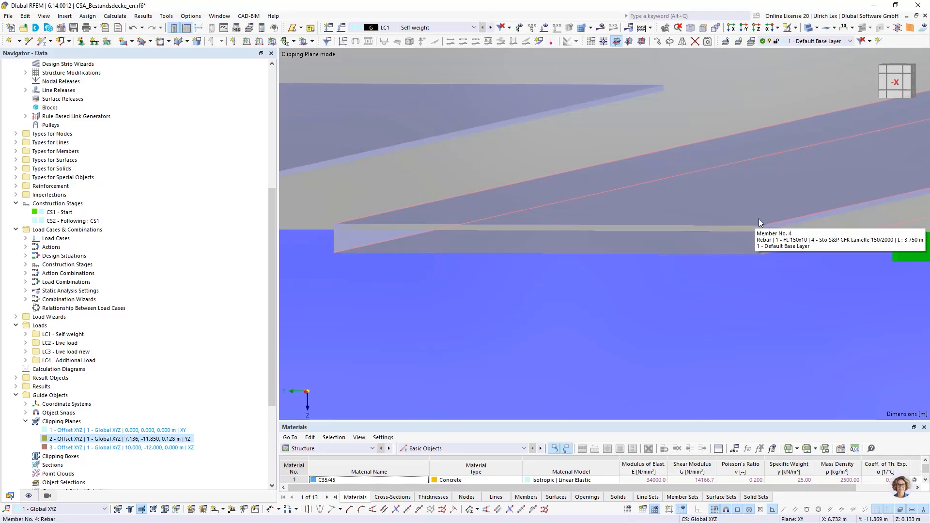
pyautogui.scroll(-3, 604, 223)
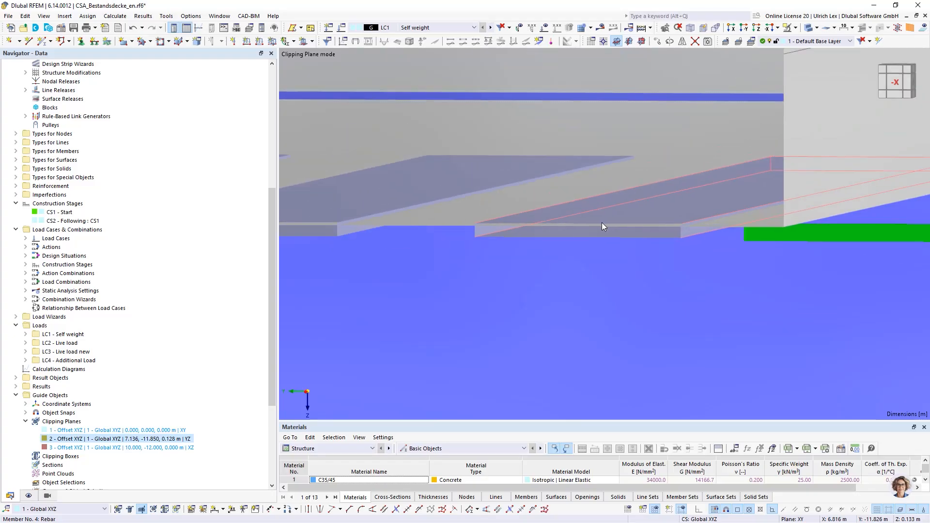
pyautogui.scroll(-4, 602, 223)
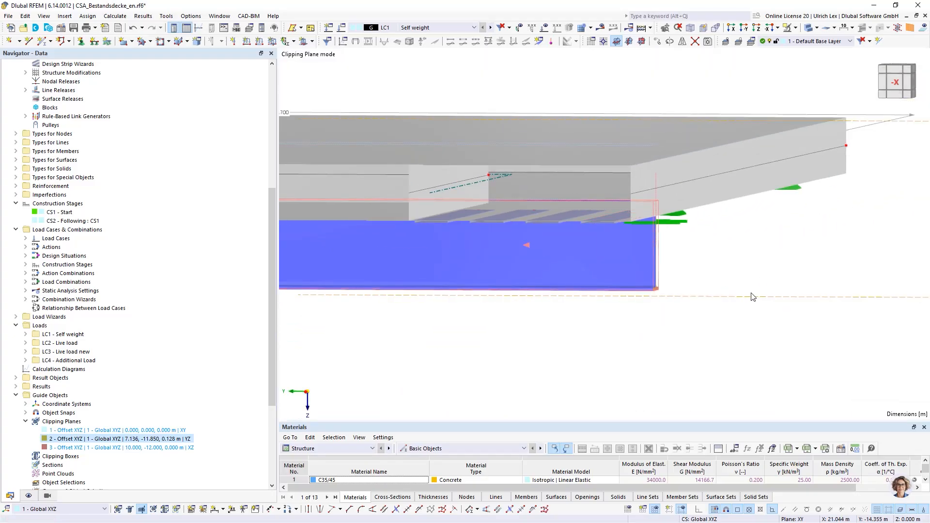
pyautogui.scroll(-1, 723, 260)
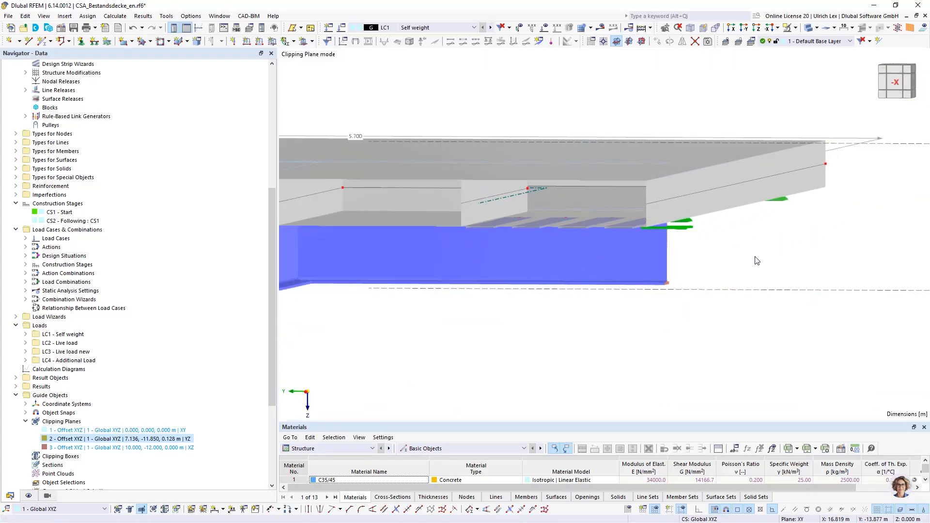
pyautogui.scroll(-2, 641, 247)
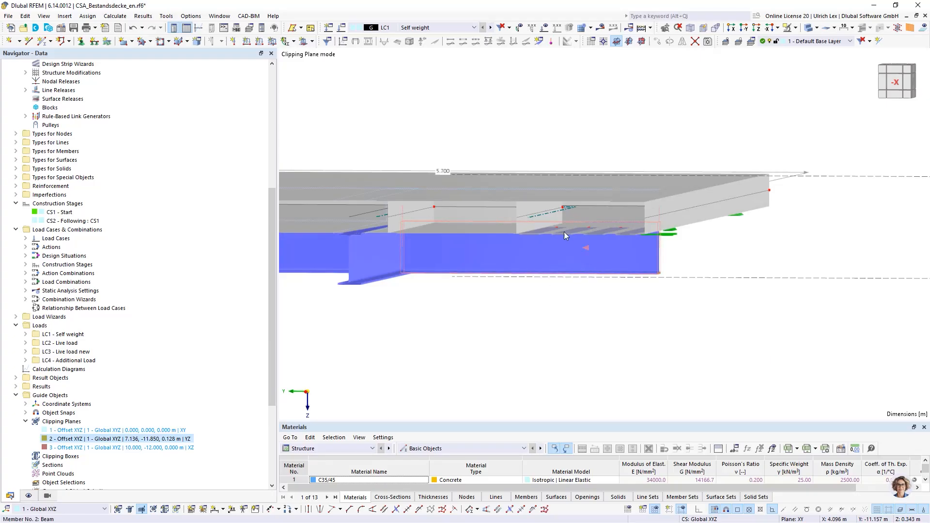
pyautogui.scroll(-2, 736, 255)
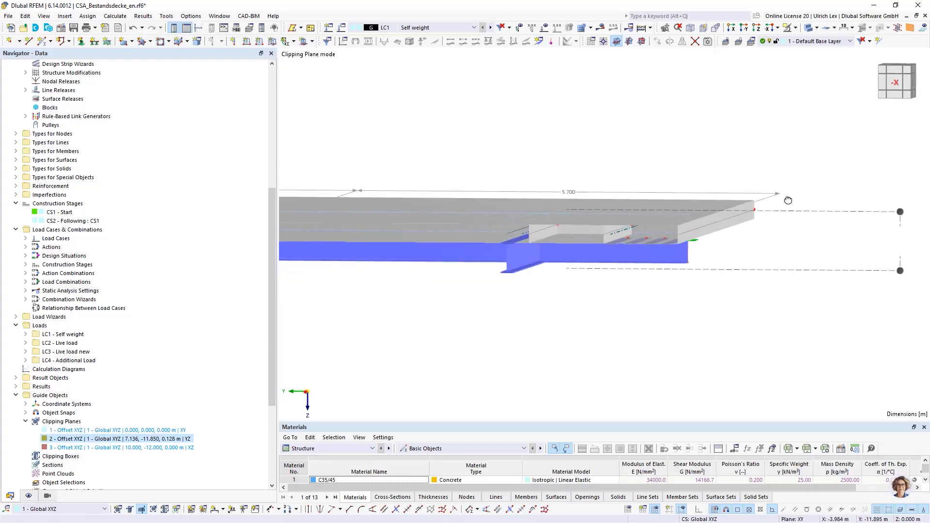
pyautogui.keyDown('ctrl'); pyautogui.moveTo(788, 200); pyautogui.dragTo(755, 204, button='middle'); pyautogui.keyUp('ctrl')
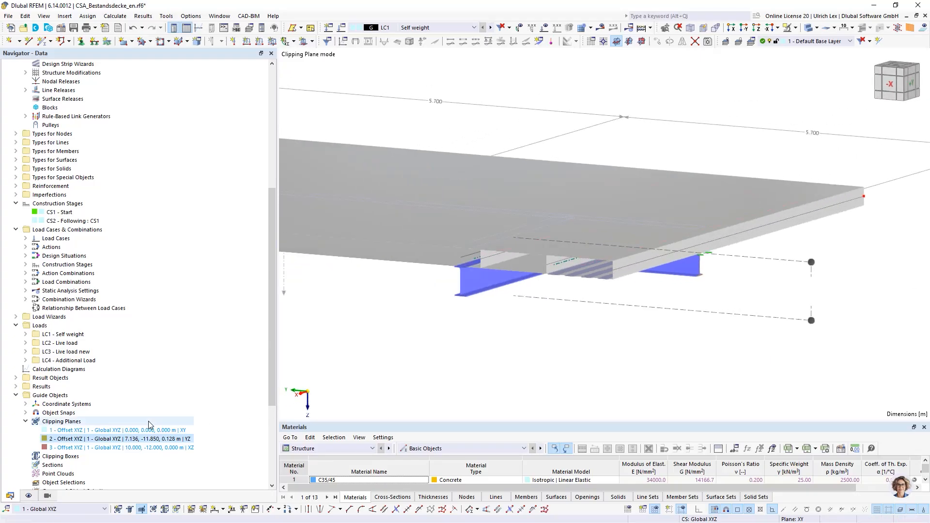
# Switch off clipping plane No. 2 so the complete slab is displayed
pyautogui.doubleClick(59, 439)
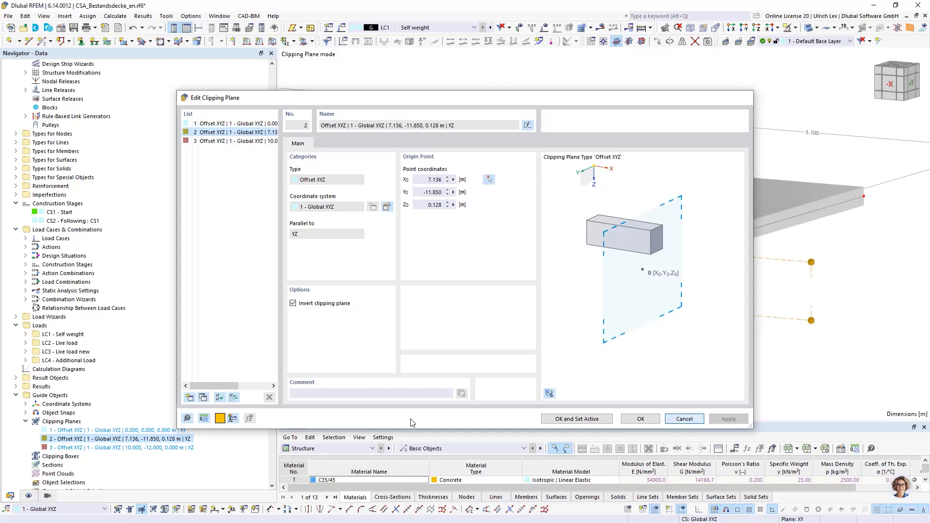
pyautogui.click(683, 420)
pyautogui.rightClick(108, 441)
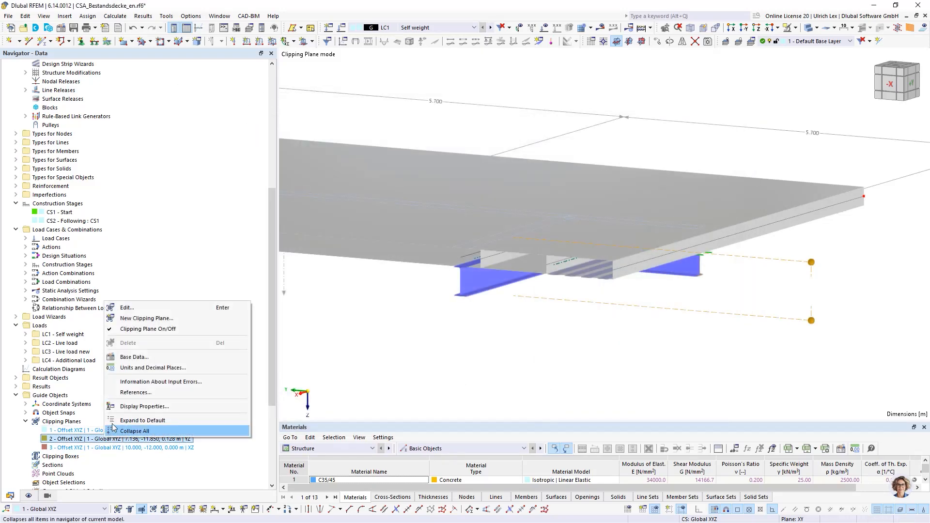
pyautogui.click(125, 336)
pyautogui.click(472, 369)
pyautogui.scroll(-4, 824, 257)
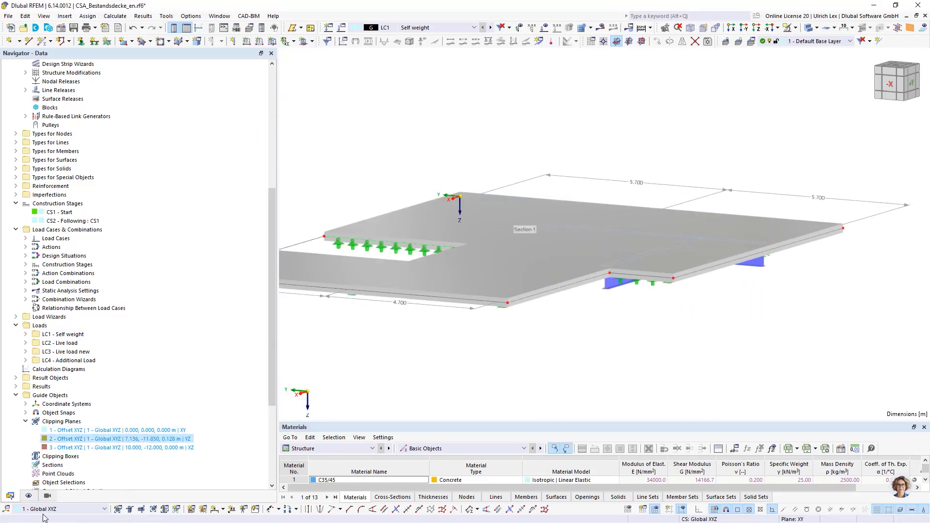
# Set the solid model rendering of surfaces to Filled and show the whole slab from above
pyautogui.click(28, 496)
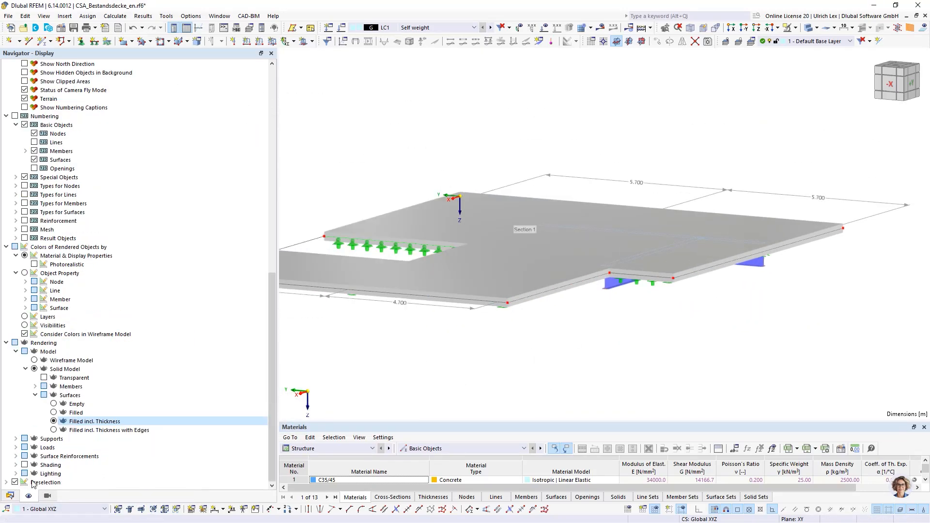
pyautogui.click(53, 413)
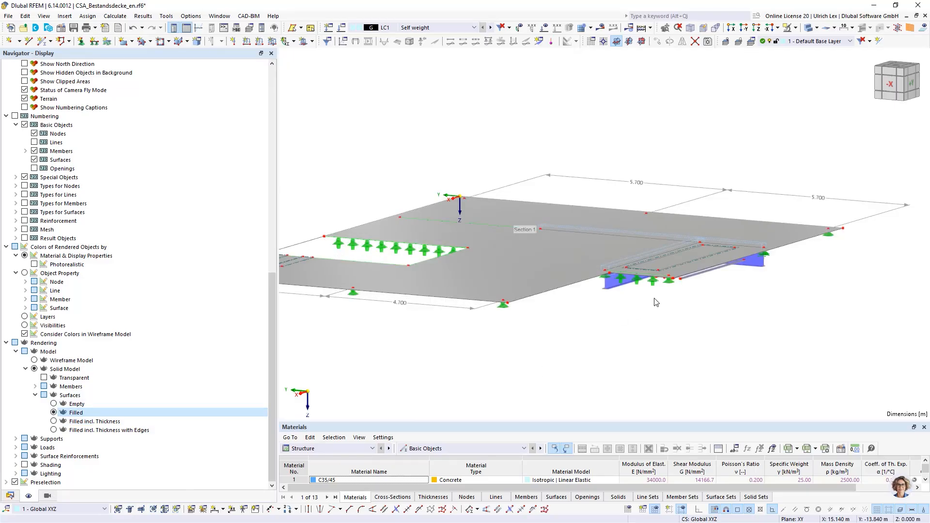
pyautogui.scroll(-2, 653, 322)
pyautogui.keyDown('ctrl'); pyautogui.moveTo(636, 352); pyautogui.dragTo(589, 369, button='middle'); pyautogui.keyUp('ctrl')
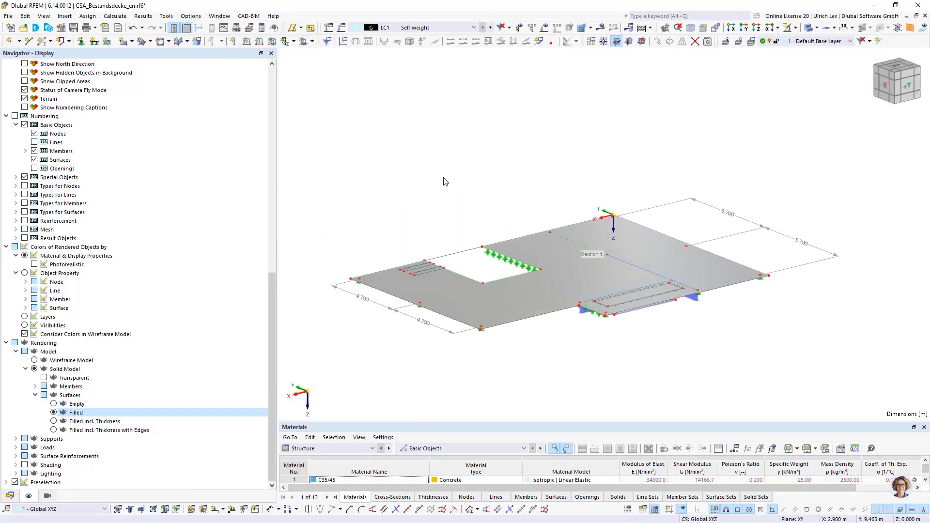
# Run the Concrete Design calculation
pyautogui.click(455, 27)
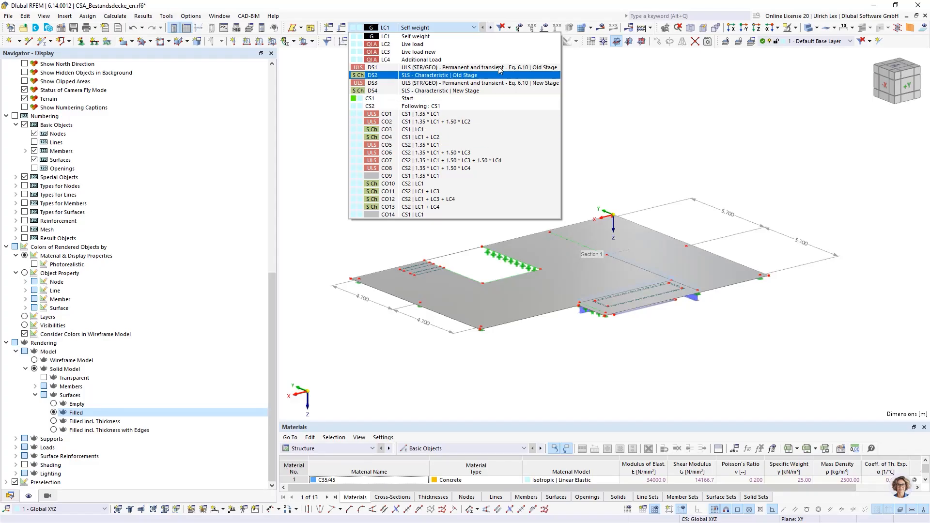
pyautogui.click(605, 59)
pyautogui.click(650, 29)
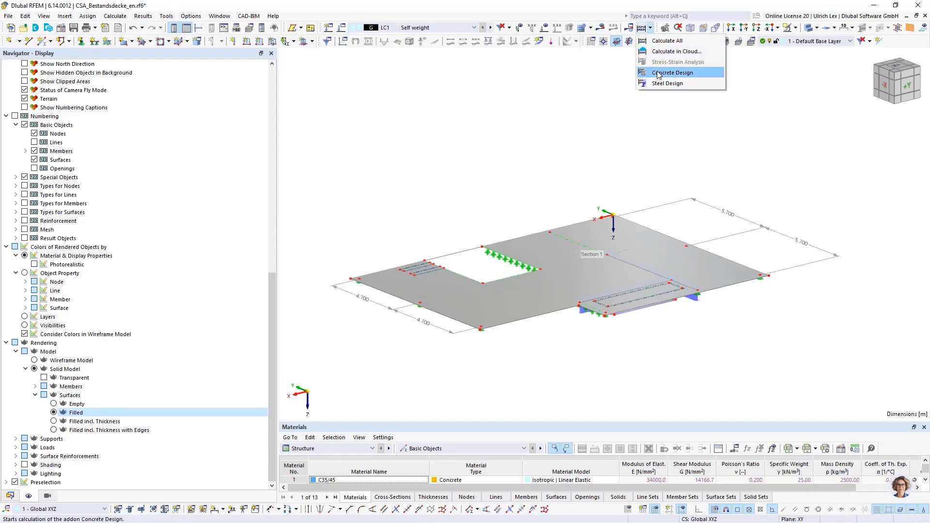
pyautogui.click(672, 72)
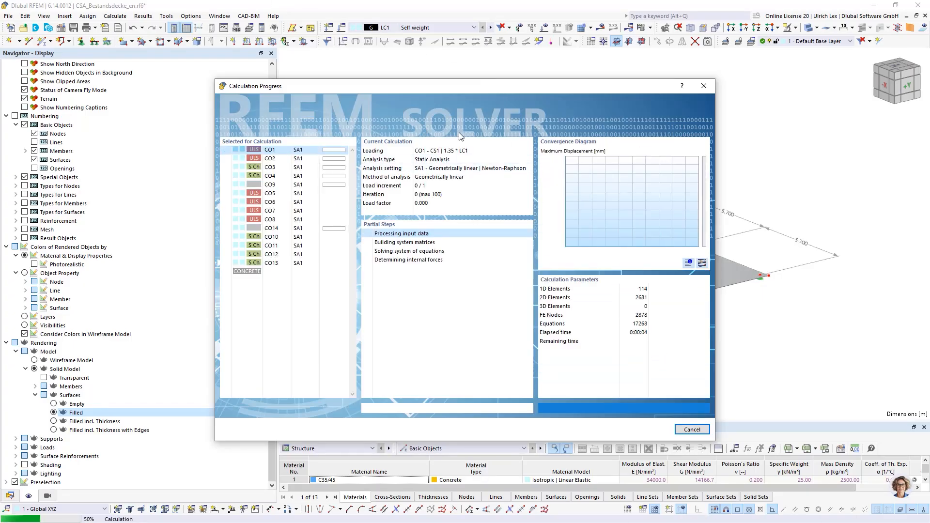
pyautogui.moveTo(496, 86); pyautogui.dragTo(391, 47)
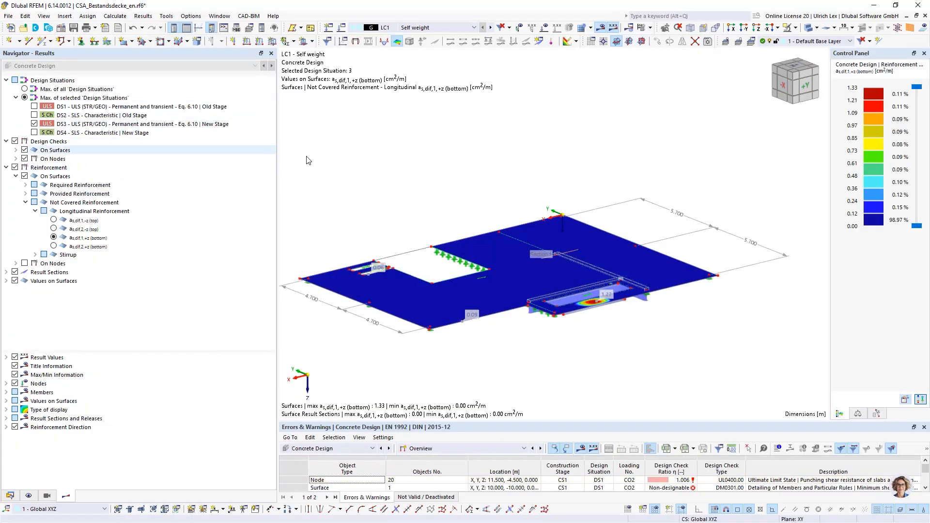
# Set the active loading to CO7 and examine the not covered bottom reinforcement beside the opening
pyautogui.keyDown('ctrl'); pyautogui.moveTo(663, 179); pyautogui.dragTo(502, 160, button='middle'); pyautogui.keyUp('ctrl')
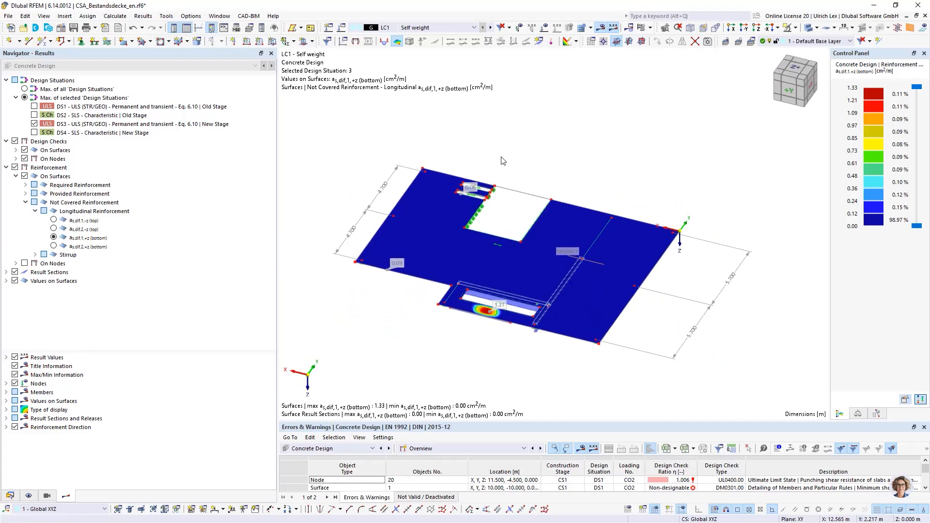
pyautogui.click(461, 27)
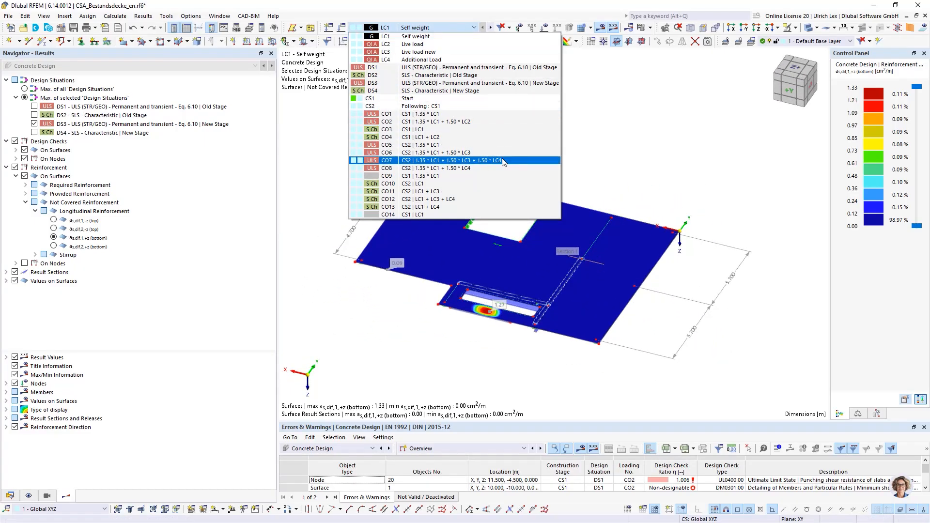
pyautogui.click(419, 160)
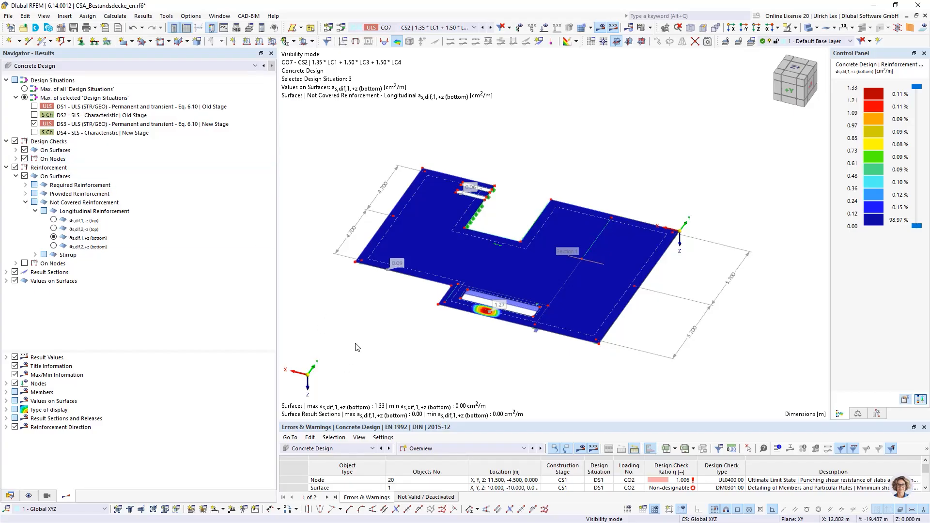
pyautogui.keyDown('ctrl'); pyautogui.moveTo(398, 354); pyautogui.dragTo(387, 373, button='middle'); pyautogui.keyUp('ctrl')
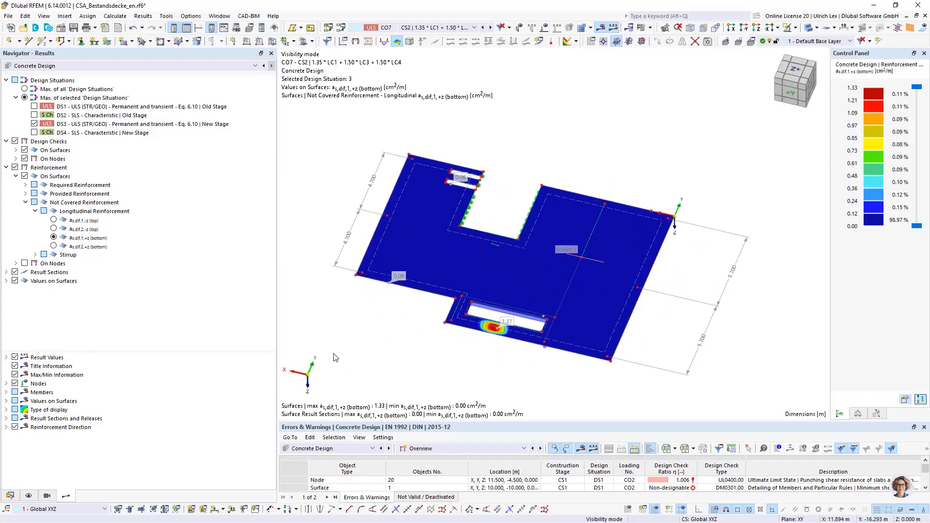
# Switch the results to Static Analysis and display the member results for CO7
pyautogui.click(54, 66)
pyautogui.click(46, 75)
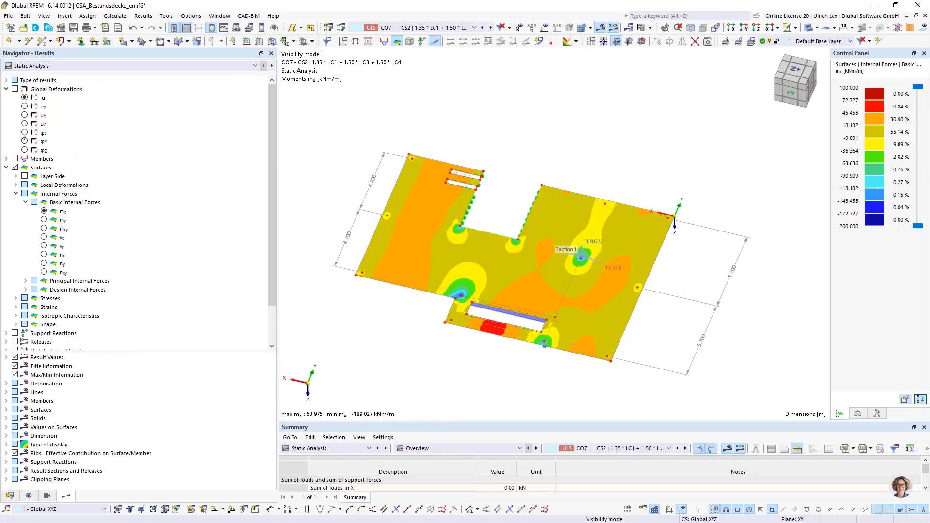
pyautogui.click(15, 158)
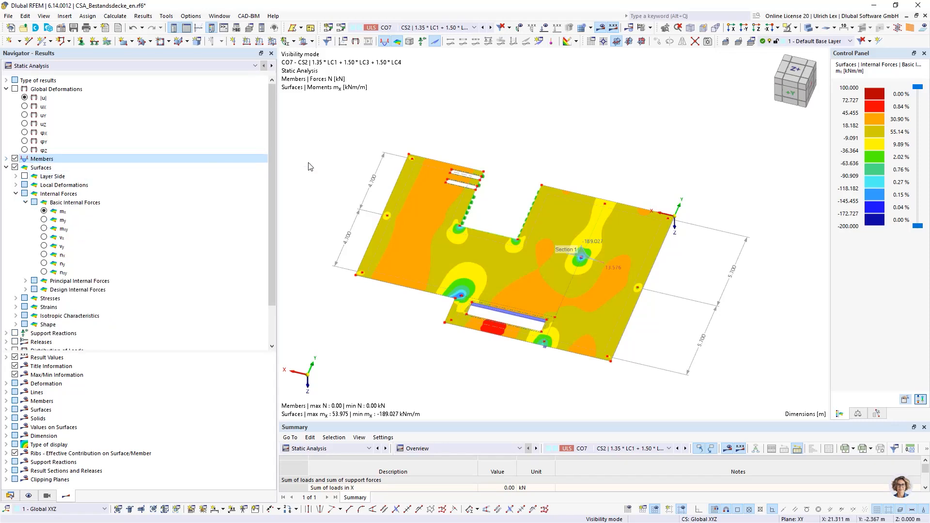
pyautogui.click(7, 90)
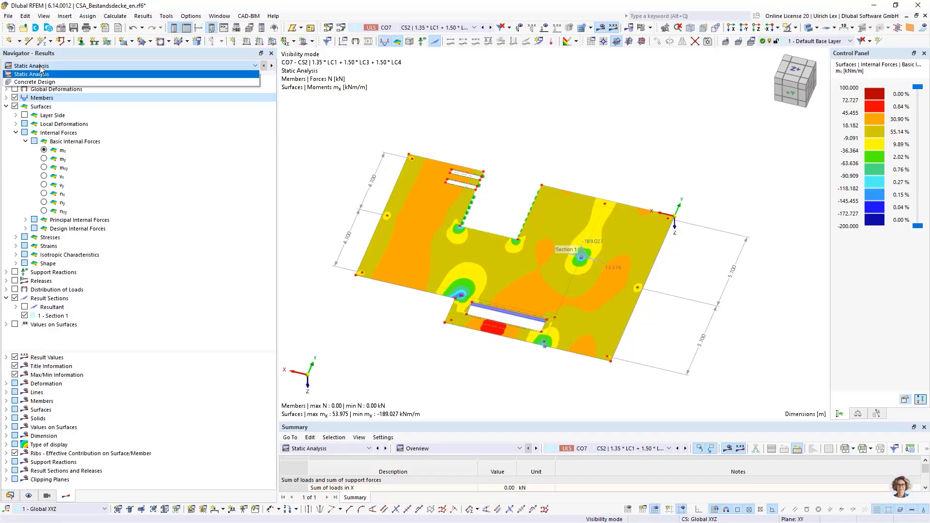
# Add the four lamella rebar members 4-7 to the members of construction stage CS2, using the solid transparent-free view of the lamellas to select them
pyautogui.click(10, 496)
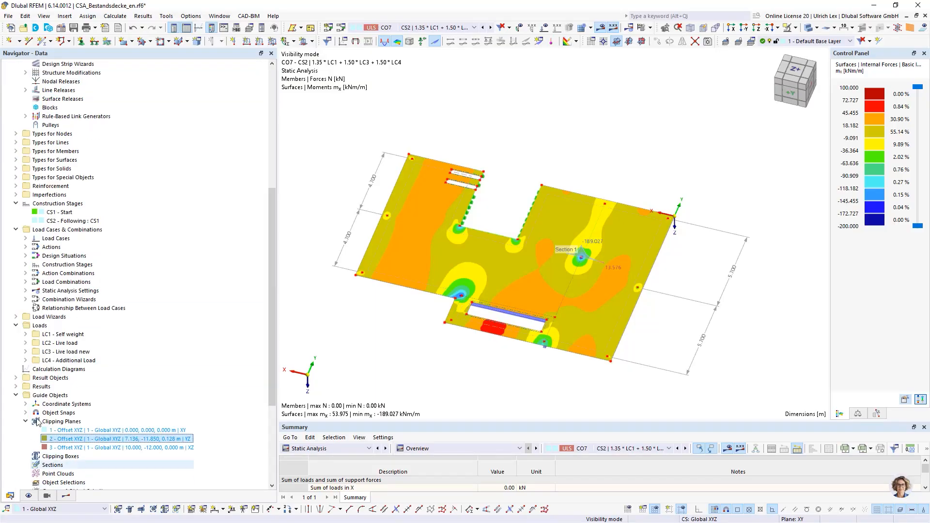
pyautogui.scroll(4, 108, 317)
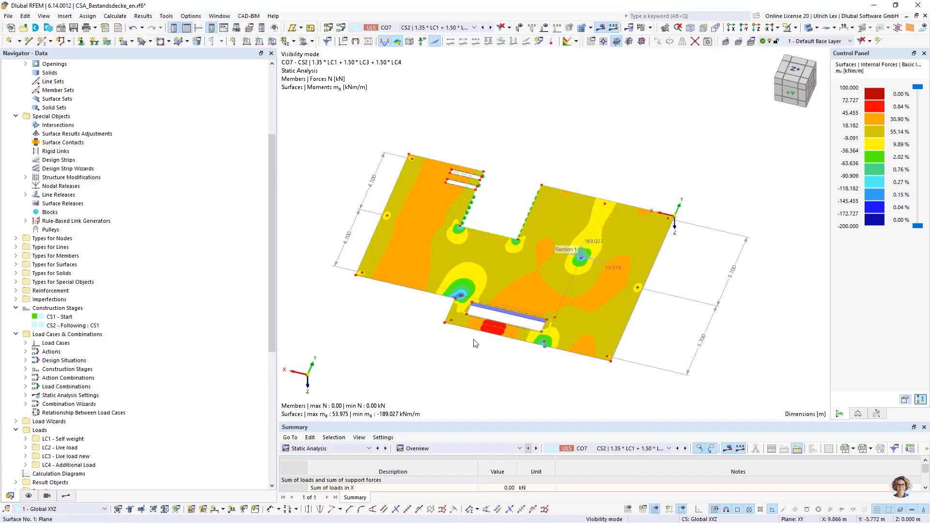
pyautogui.scroll(1, 508, 348)
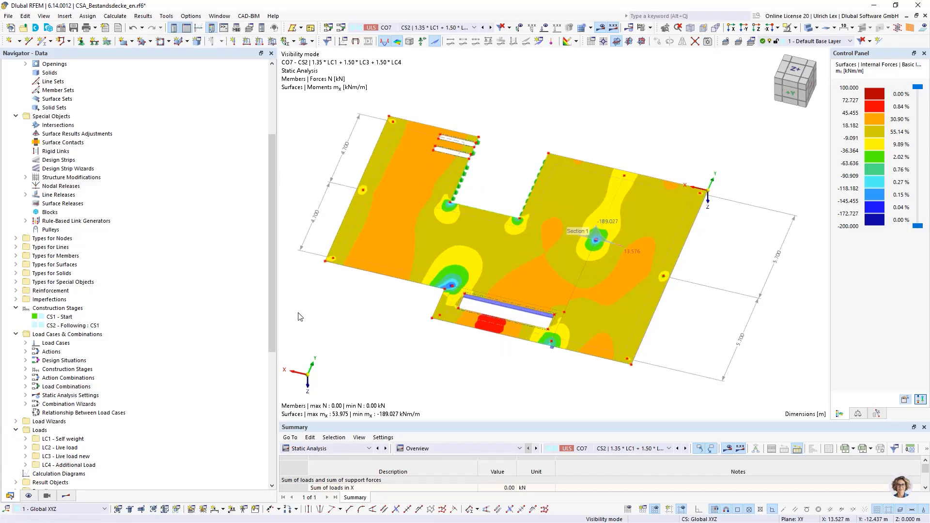
pyautogui.doubleClick(56, 326)
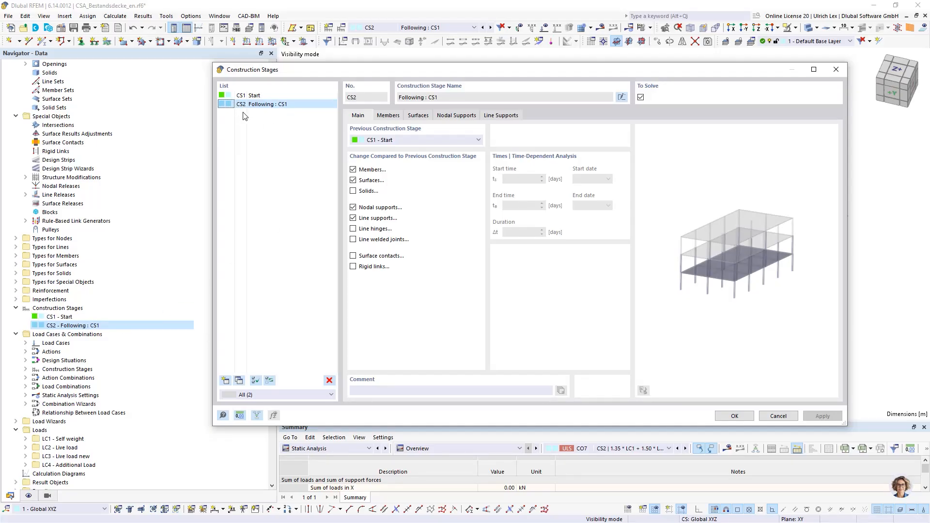
pyautogui.click(391, 116)
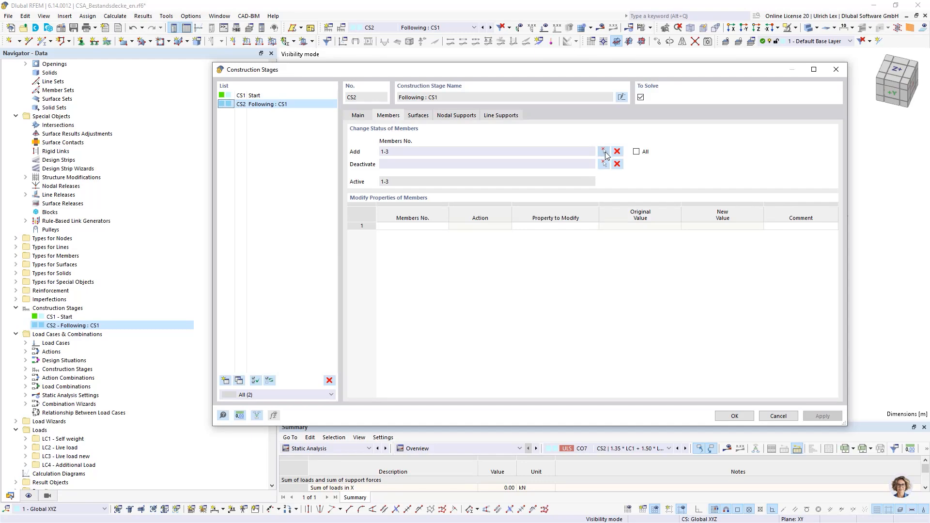
pyautogui.scroll(7, 536, 332)
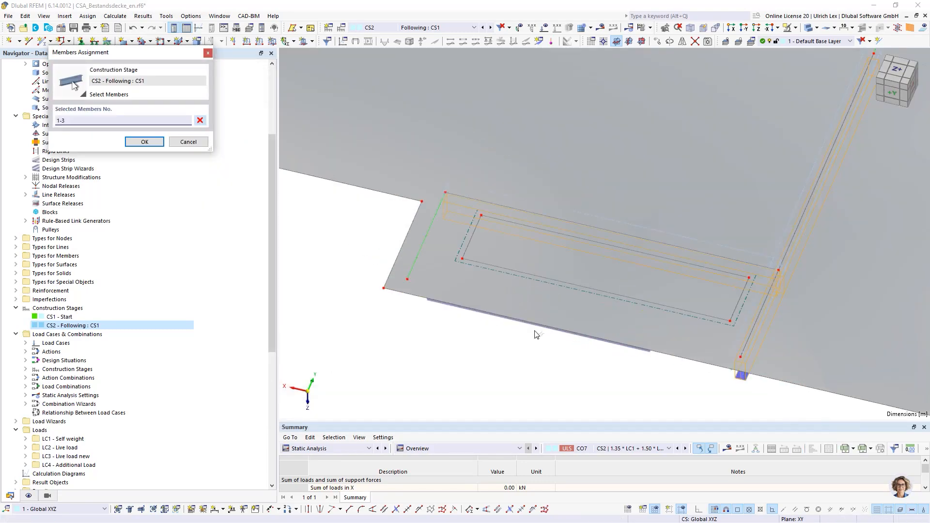
pyautogui.click(808, 28)
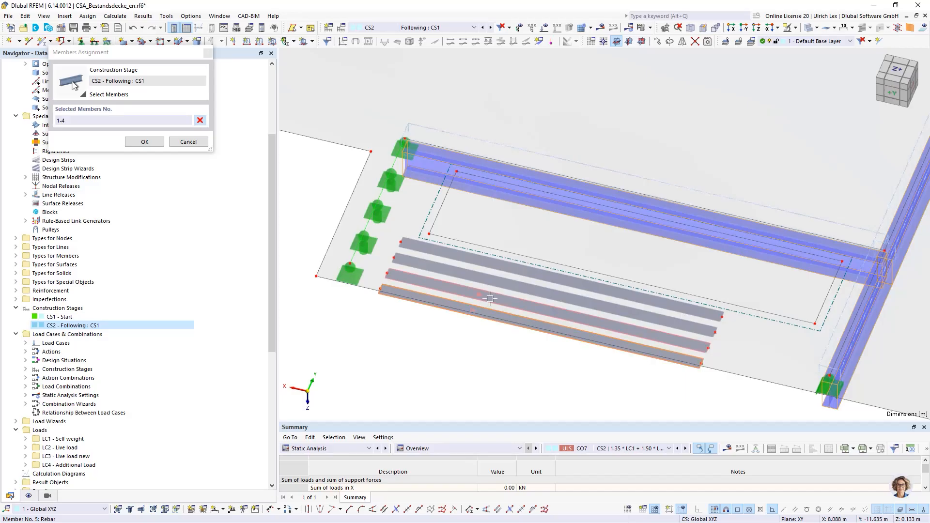
pyautogui.click(522, 273)
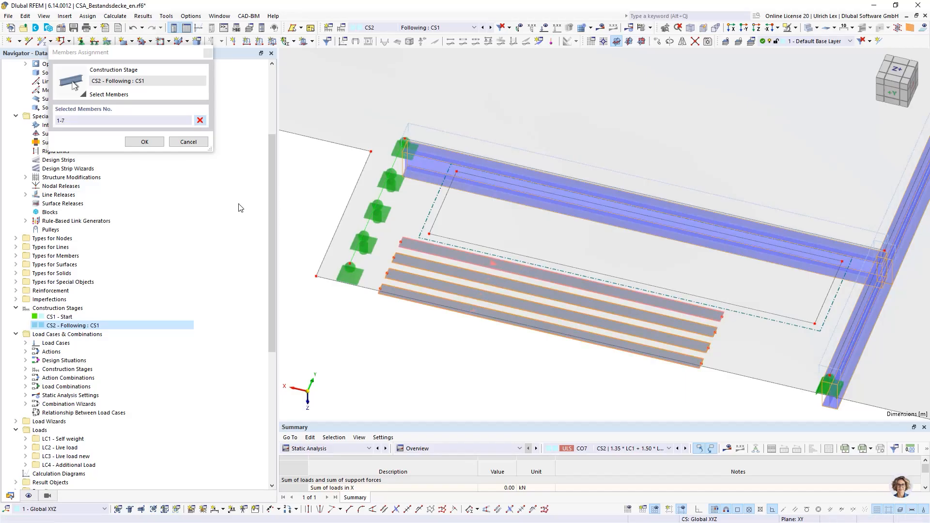
pyautogui.click(145, 143)
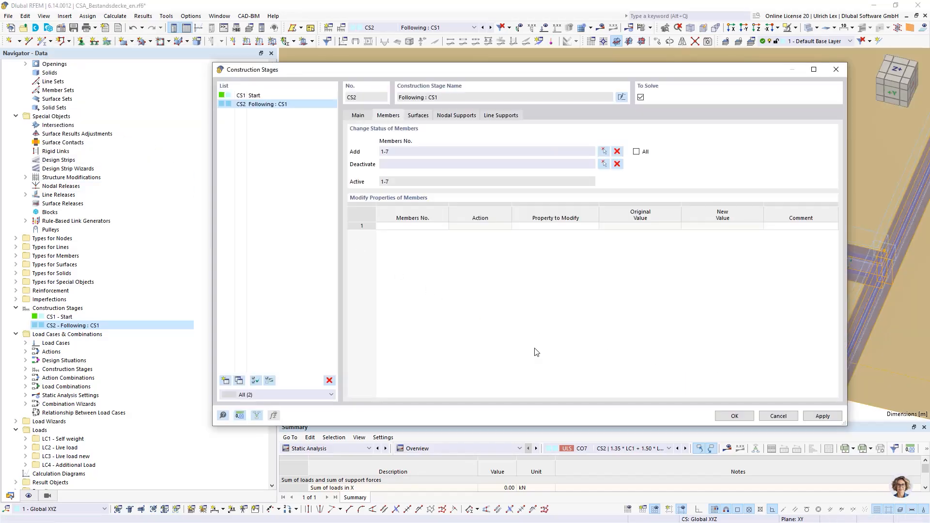
# Apply the CS2 member changes, accept deleting the outdated results, and rerun the Concrete Design calculation
pyautogui.click(733, 415)
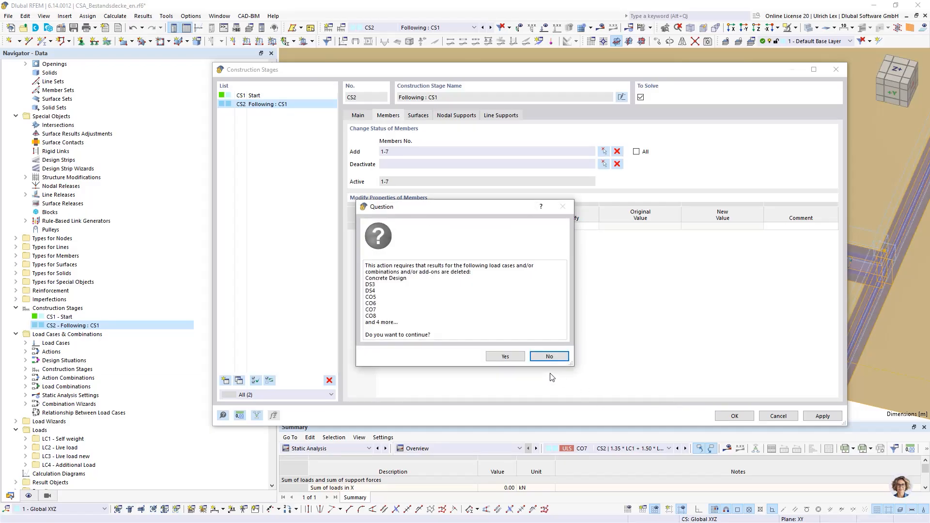
pyautogui.click(521, 358)
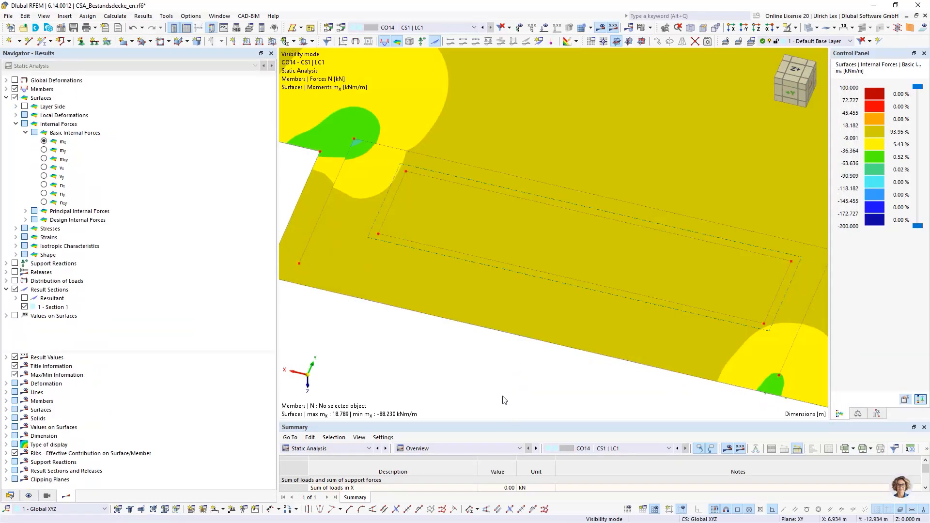
pyautogui.scroll(-2, 504, 263)
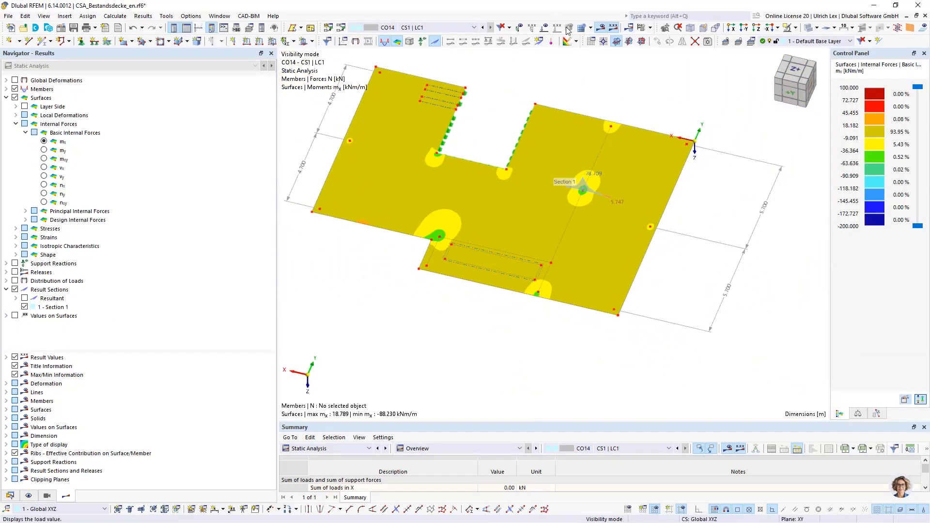
pyautogui.click(649, 27)
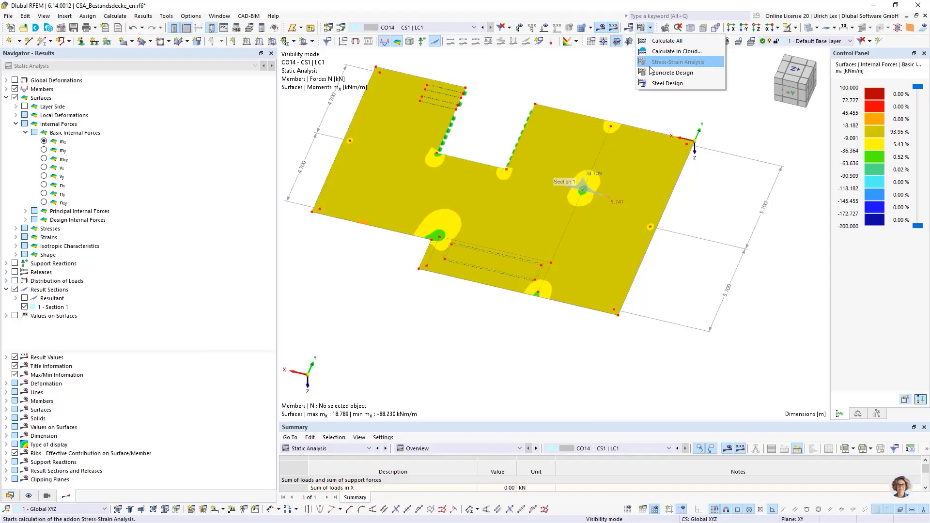
pyautogui.click(674, 74)
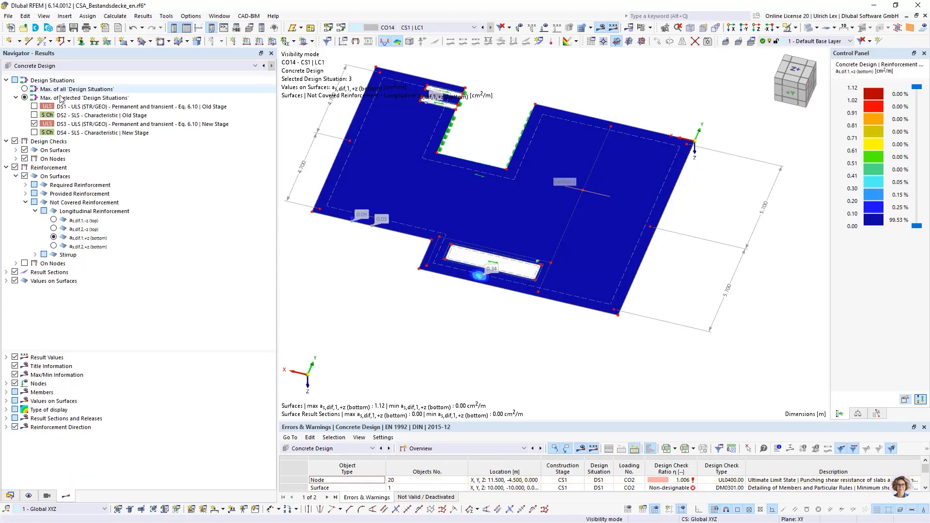
# Examine the not covered longitudinal bottom reinforcement for DS3 between the opening and the slab edge
pyautogui.keyDown('ctrl'); pyautogui.moveTo(456, 332); pyautogui.dragTo(528, 305, button='middle'); pyautogui.keyUp('ctrl')
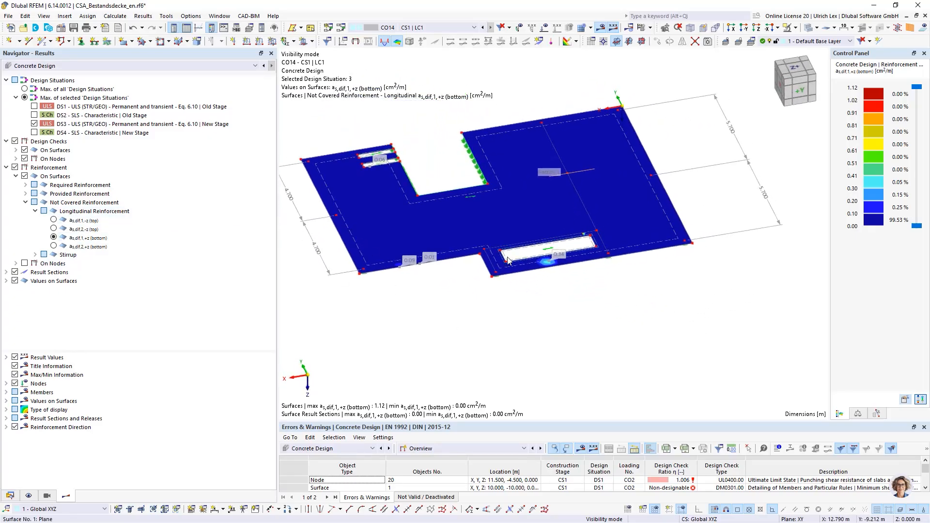
pyautogui.scroll(5, 697, 277)
pyautogui.scroll(-5, 697, 278)
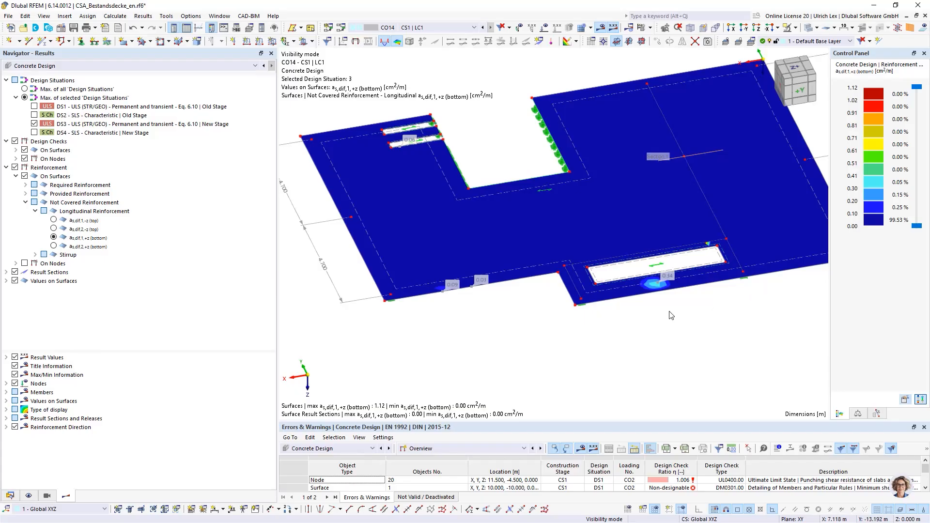
pyautogui.scroll(5, 674, 288)
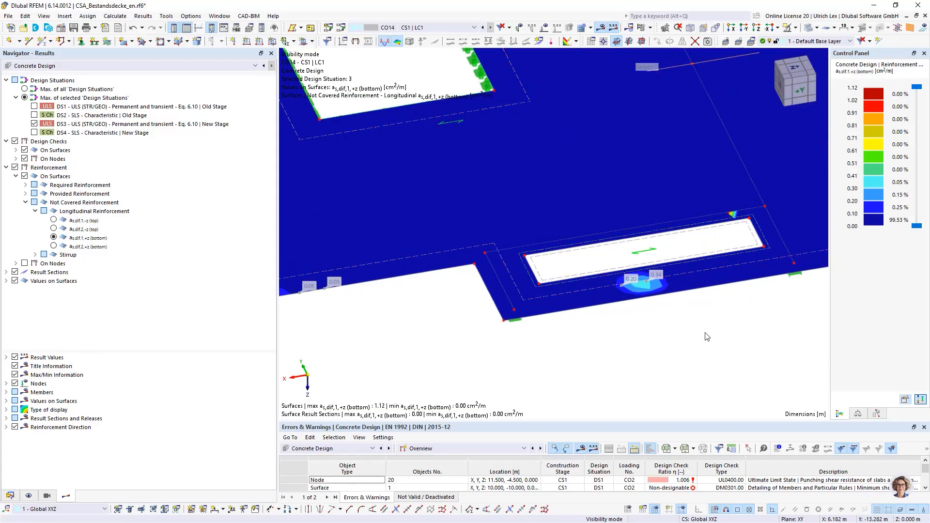
pyautogui.scroll(-2, 695, 342)
pyautogui.keyDown('ctrl'); pyautogui.moveTo(691, 341); pyautogui.dragTo(677, 339, button='middle'); pyautogui.keyUp('ctrl')
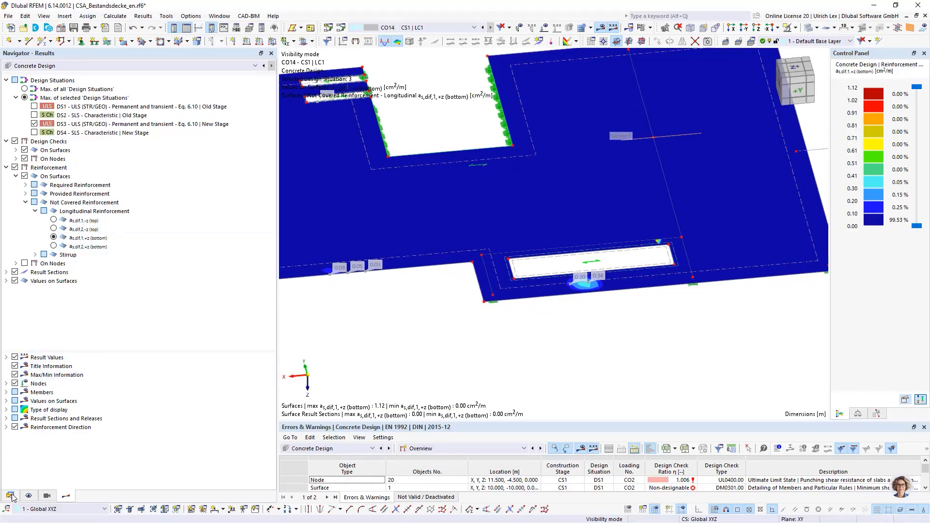
# Switch the results to Static Analysis and display the members' axial forces N for CO7
pyautogui.click(68, 66)
pyautogui.click(32, 74)
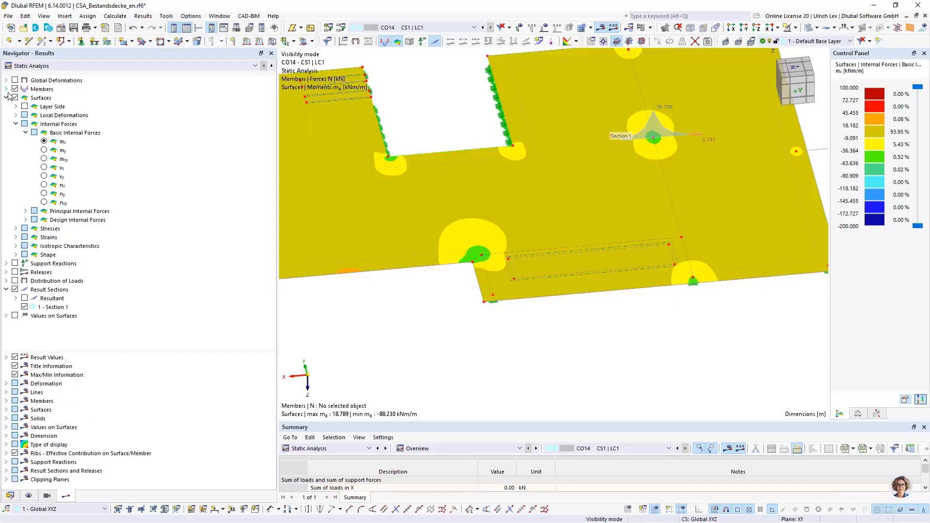
pyautogui.click(6, 98)
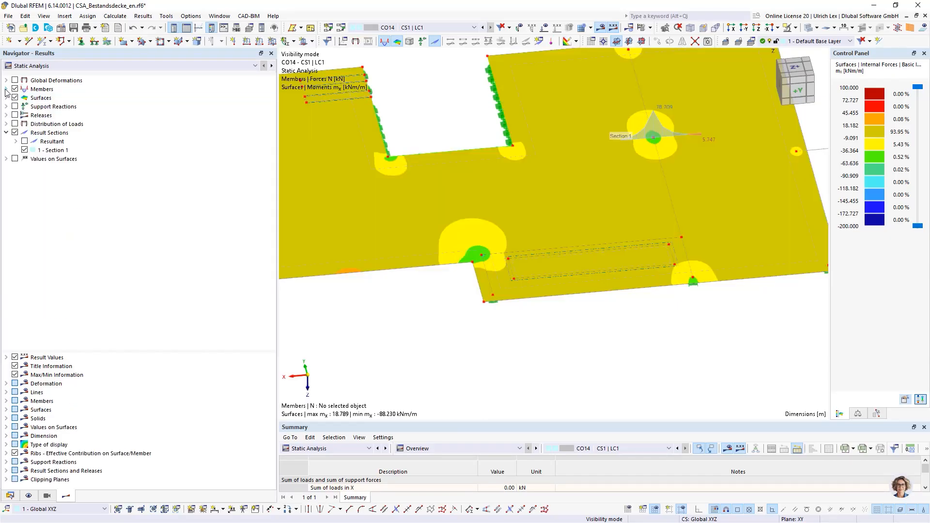
pyautogui.click(6, 88)
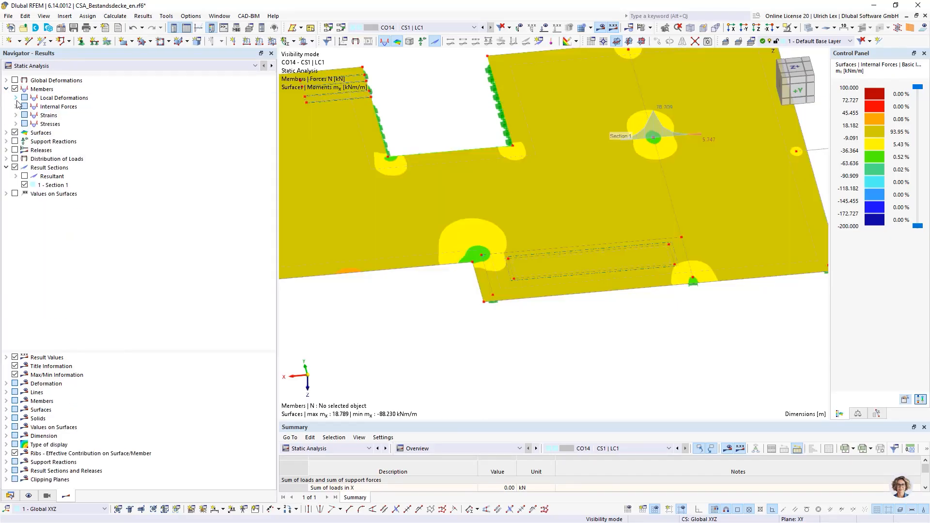
pyautogui.click(16, 106)
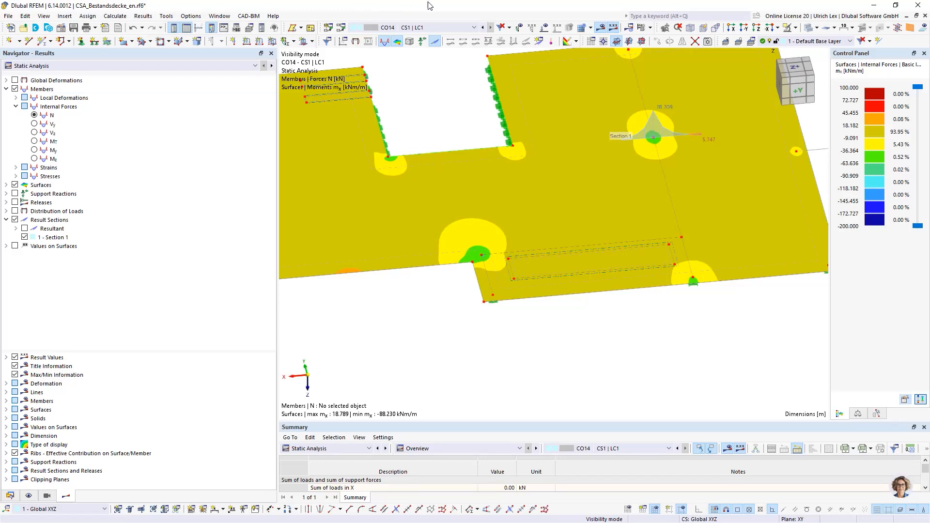
pyautogui.click(426, 28)
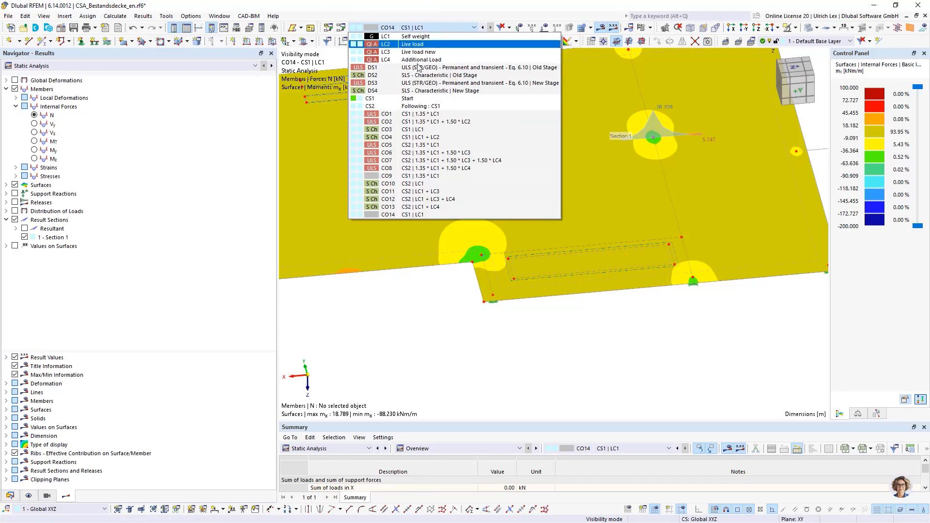
pyautogui.click(492, 161)
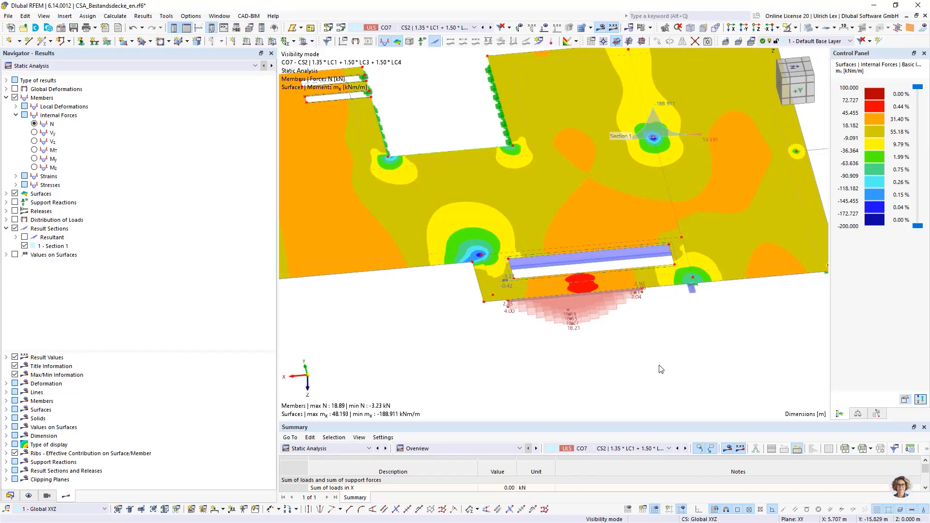
# Examine the axial force diagrams of the lamella rebar members beside the opening up close
pyautogui.moveTo(696, 367); pyautogui.dragTo(605, 344, button='middle')
pyautogui.scroll(3, 426, 202)
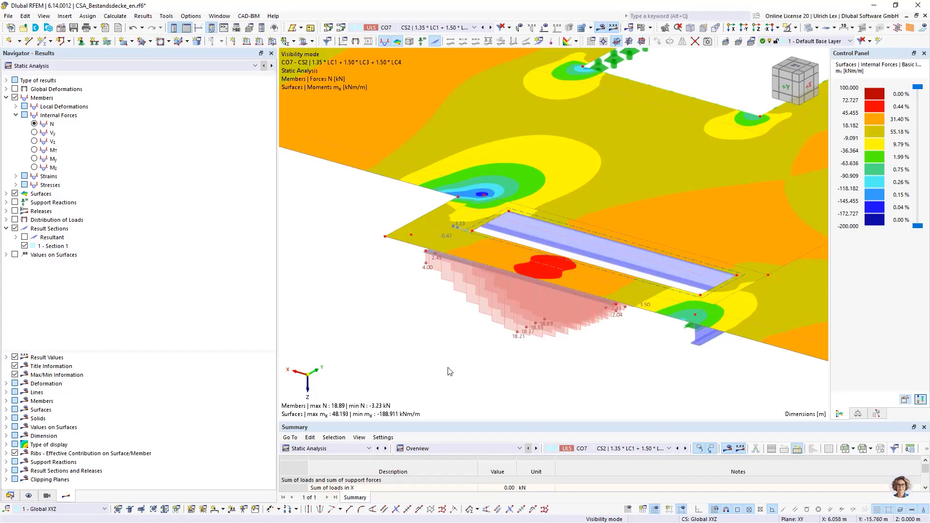
pyautogui.scroll(3, 482, 269)
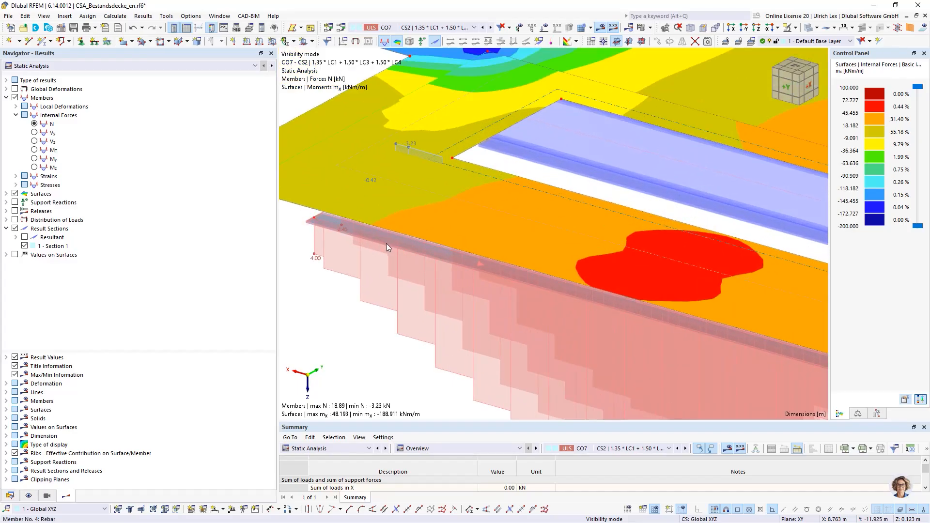
pyautogui.moveTo(385, 243)
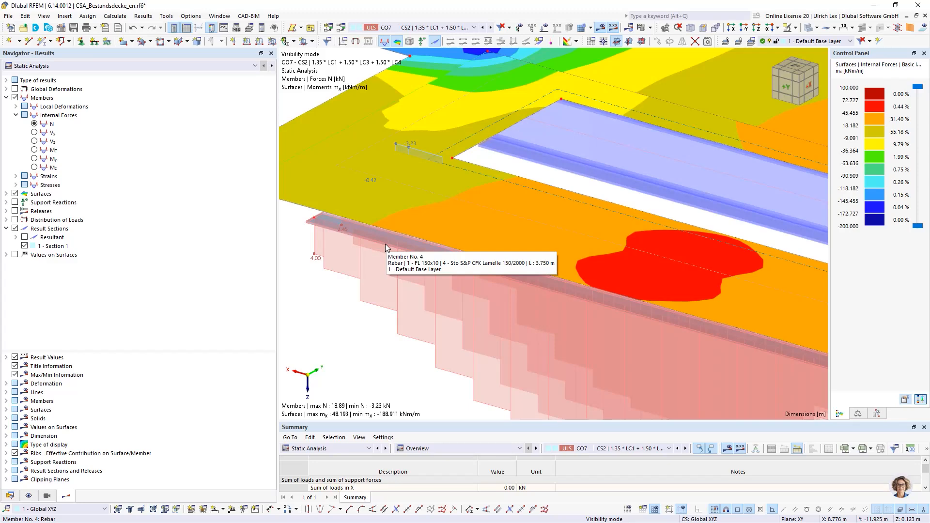
pyautogui.scroll(-2, 345, 315)
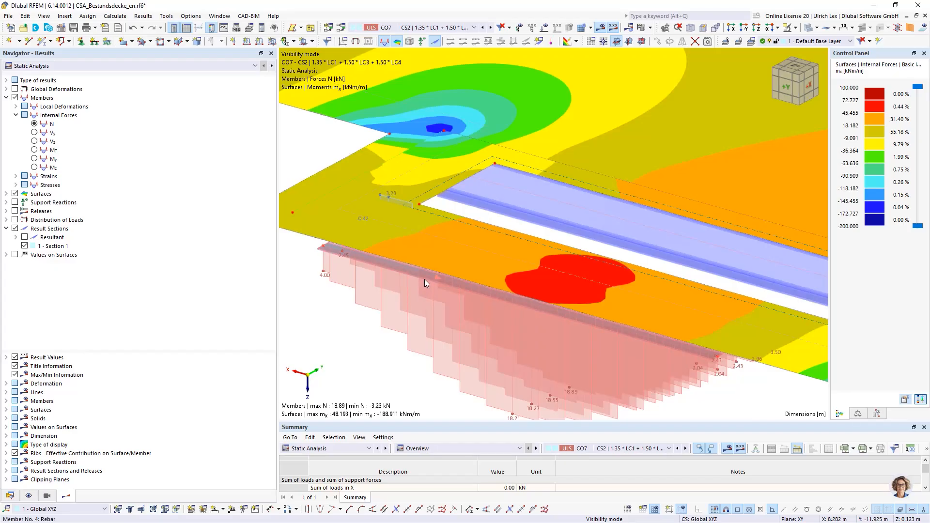
pyautogui.moveTo(418, 276)
# Assign the Stress-Strain Analysis configuration 1 - Default to lamella member 4
pyautogui.doubleClick(361, 306)
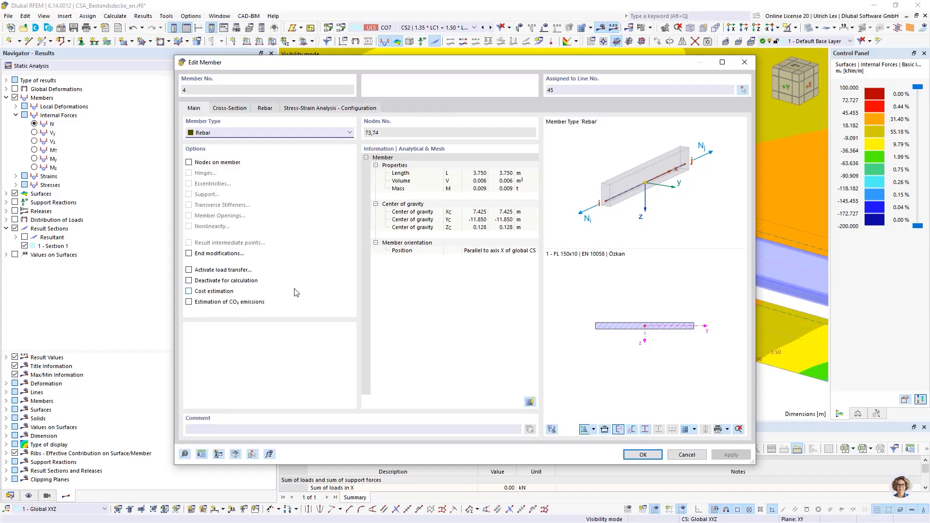
pyautogui.click(333, 109)
pyautogui.click(239, 146)
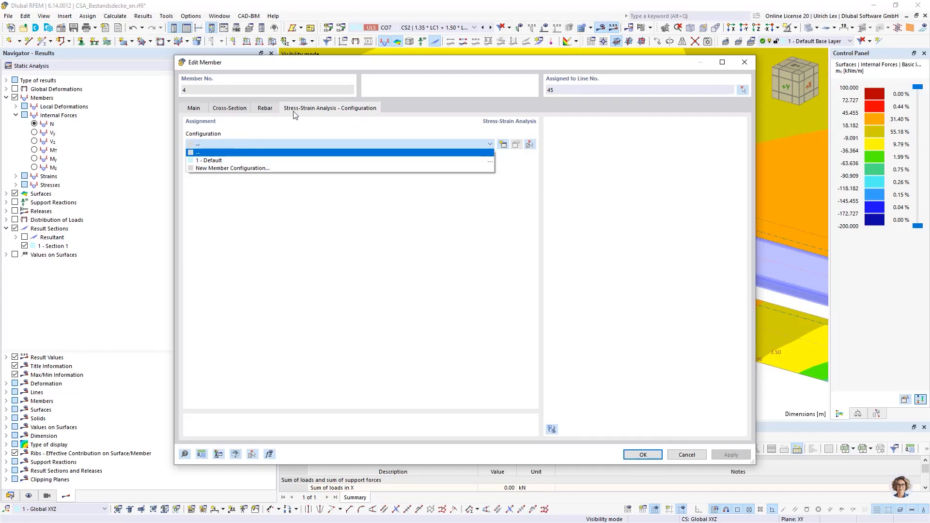
pyautogui.click(261, 160)
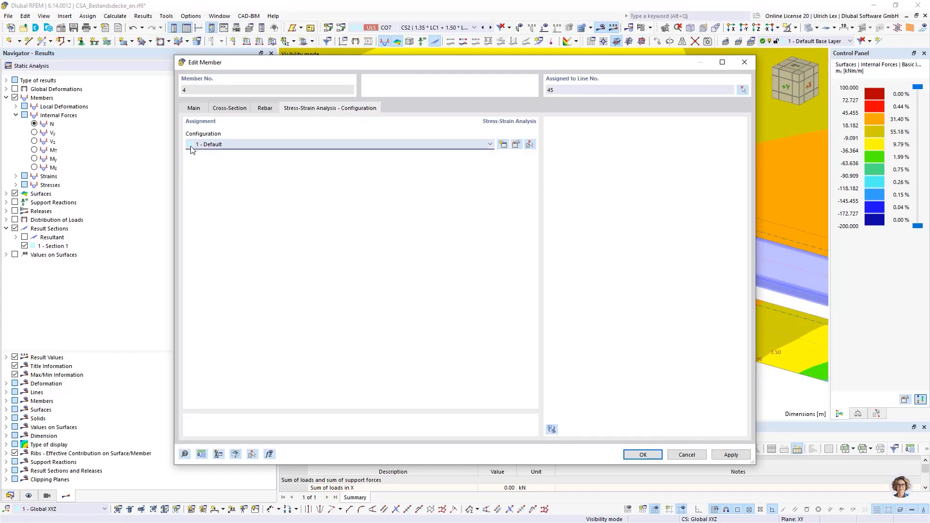
# Review the user-defined limit for the total normal stress in the Default member configuration and confirm the member's settings
pyautogui.click(517, 144)
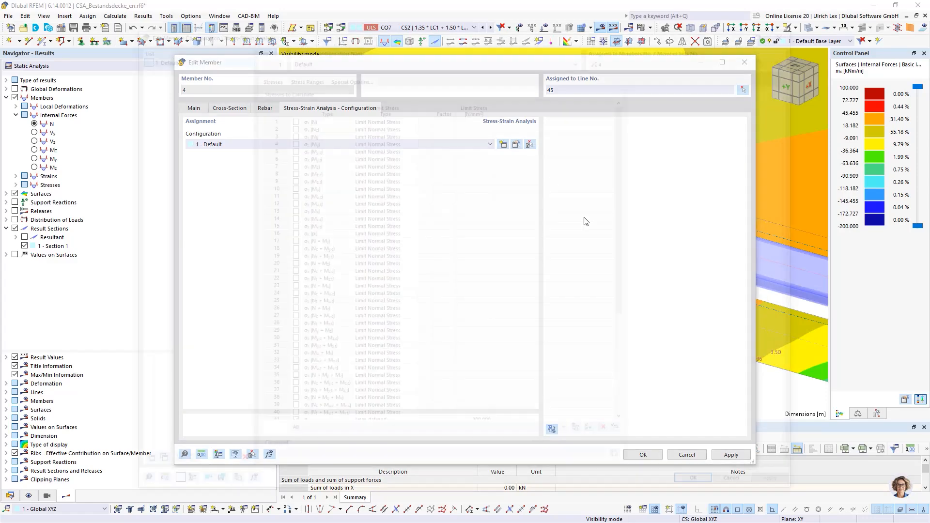
pyautogui.scroll(-6, 436, 286)
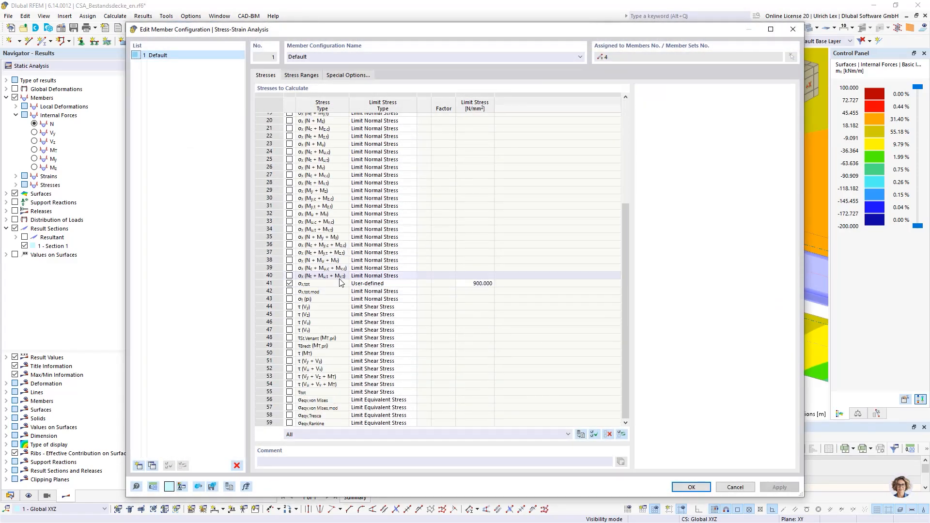
pyautogui.click(283, 285)
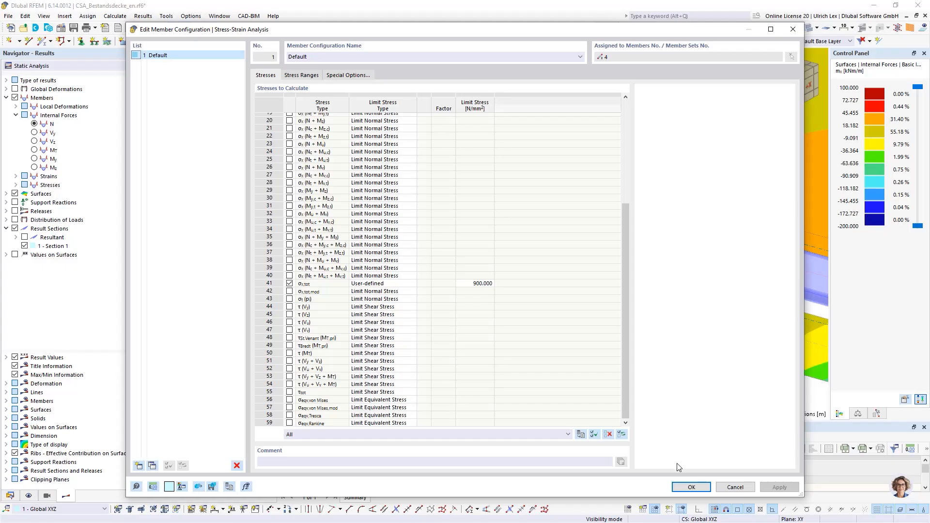
pyautogui.click(690, 489)
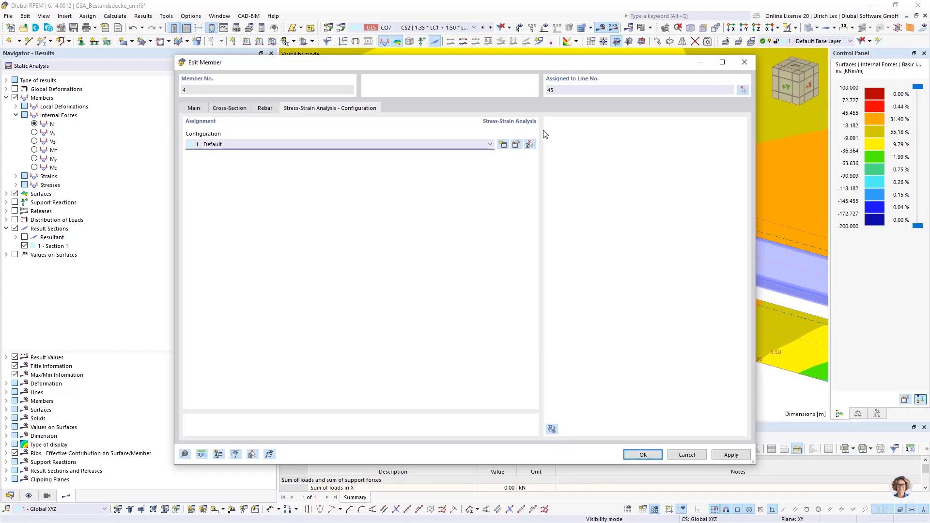
pyautogui.moveTo(523, 66); pyautogui.dragTo(532, 83)
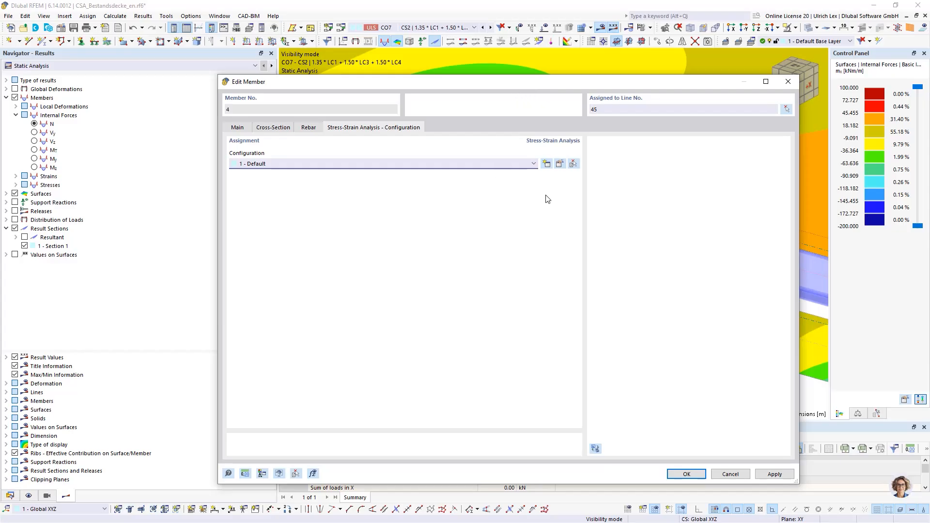
pyautogui.click(687, 474)
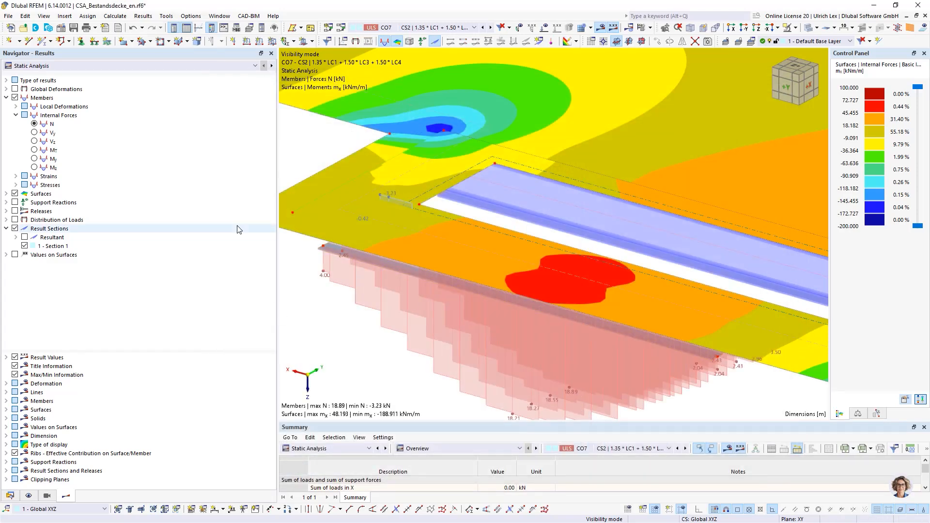
# Narrow the results navigator to enlarge the model view and run the Steel Design calculation
pyautogui.moveTo(278, 250); pyautogui.dragTo(191, 257)
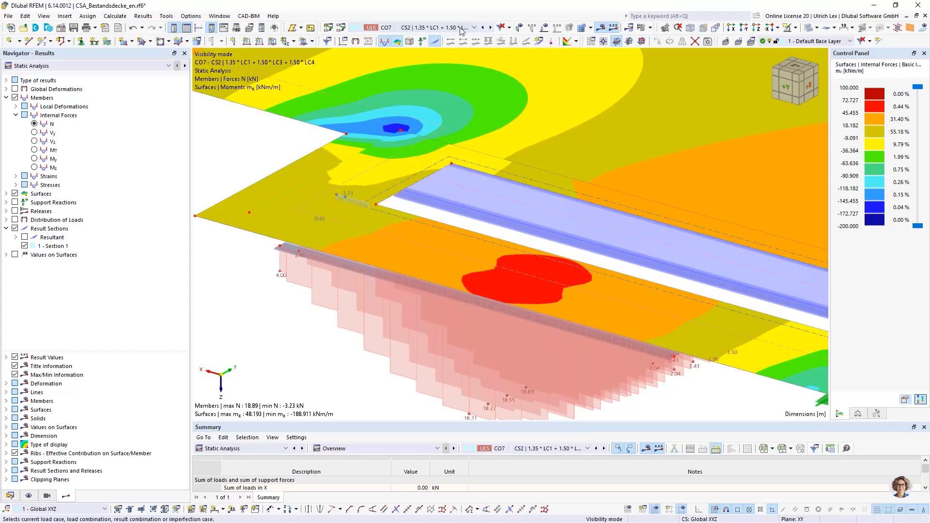
pyautogui.click(475, 28)
pyautogui.click(475, 28)
pyautogui.click(651, 28)
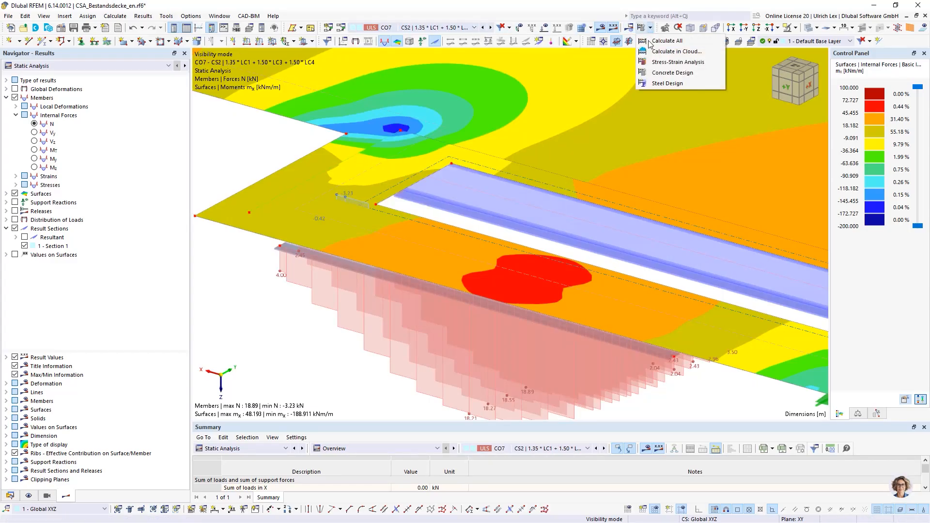
pyautogui.click(682, 83)
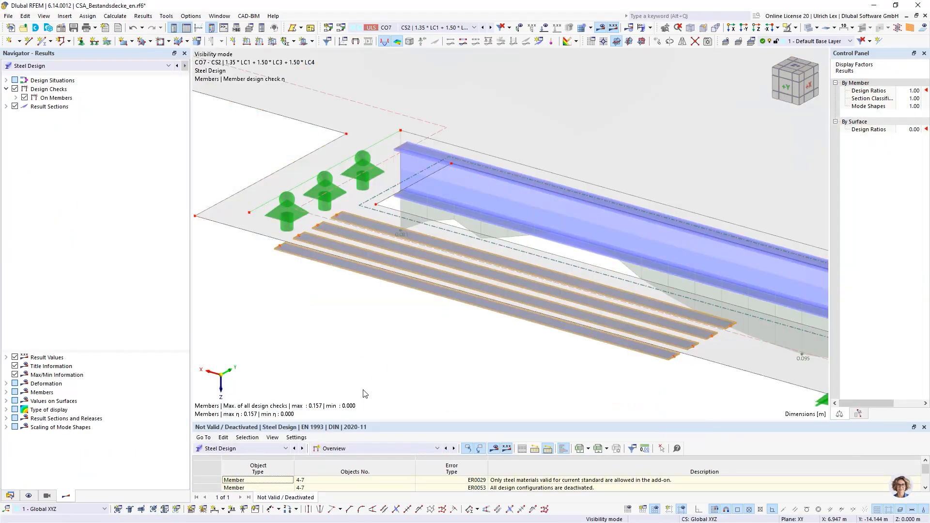
# Enlarge the results table and show the Steel Design ratios on members by construction stage
pyautogui.scroll(-3, 448, 260)
pyautogui.moveTo(372, 421); pyautogui.dragTo(368, 253)
pyautogui.click(358, 279)
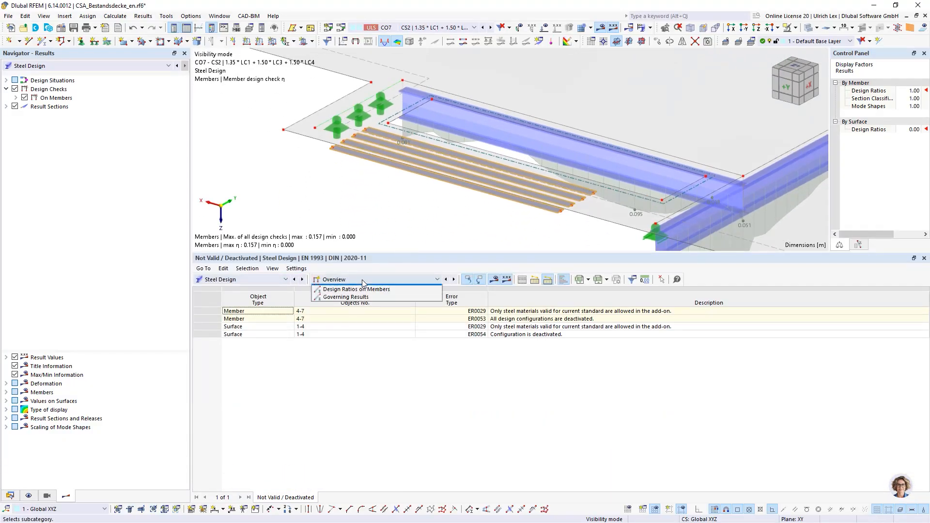
pyautogui.click(347, 303)
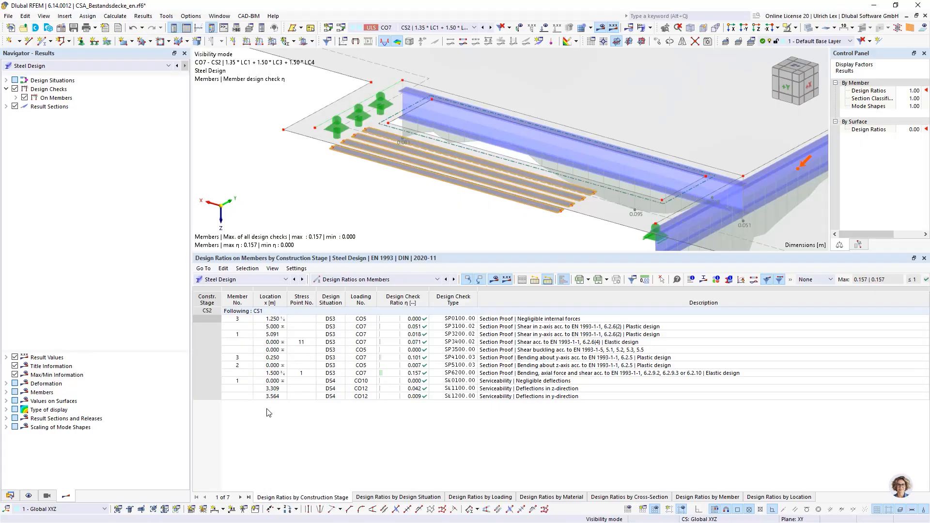
pyautogui.click(207, 313)
# Show the Concrete Design required reinforcement on surfaces by construction stage and compare the CS1 and CS2 extremes
pyautogui.click(271, 280)
pyautogui.click(270, 357)
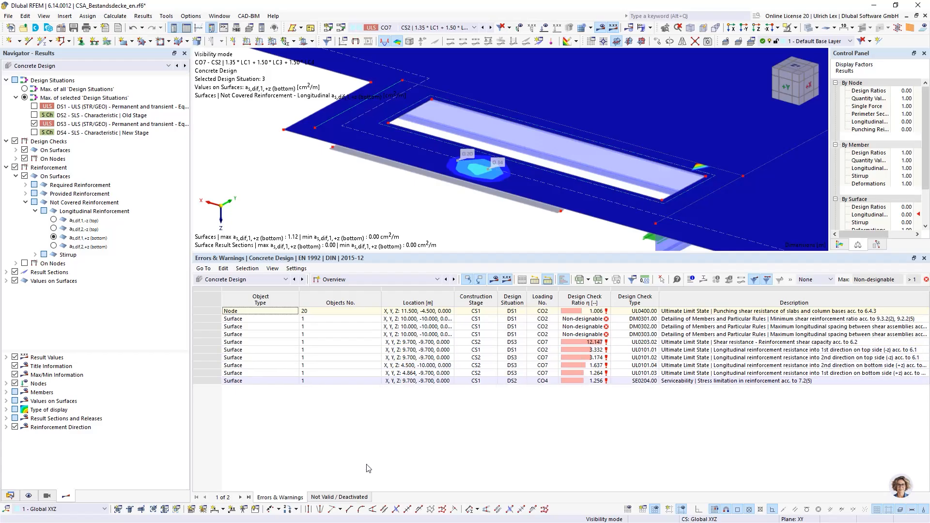
pyautogui.click(402, 280)
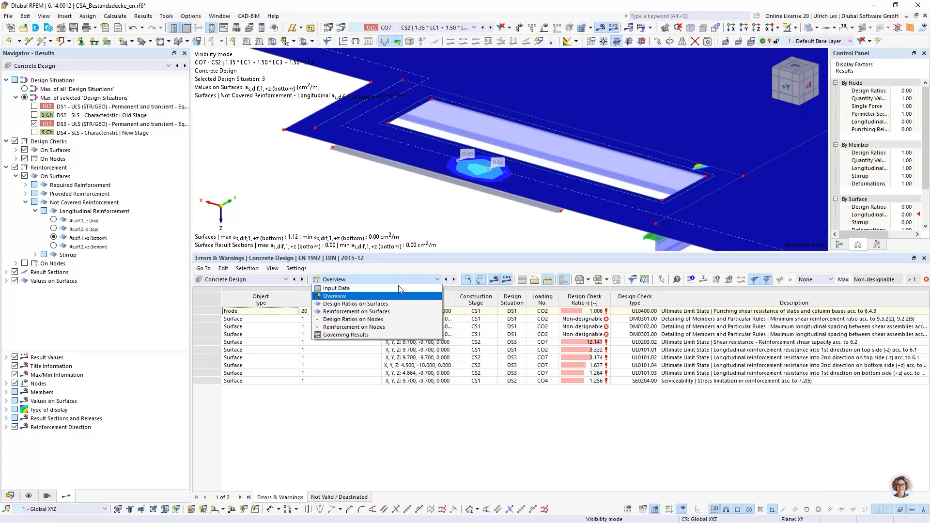
pyautogui.click(402, 313)
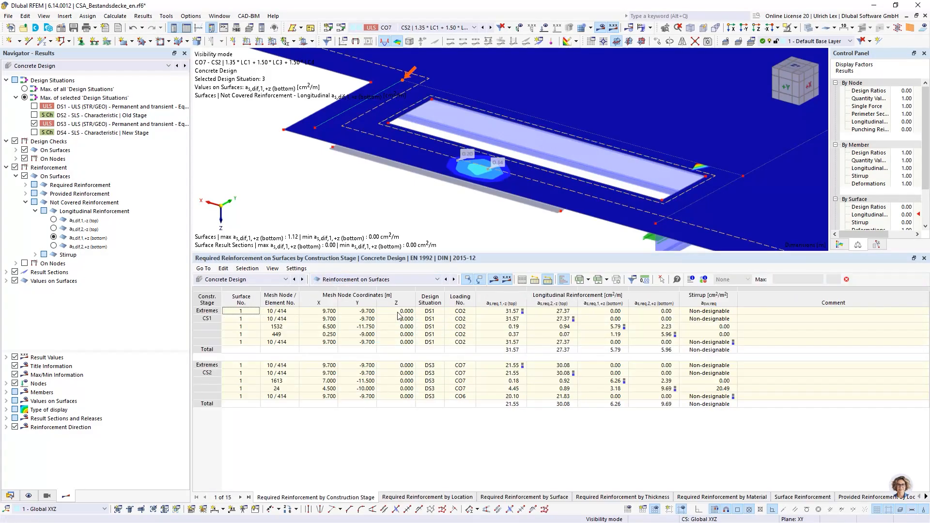
pyautogui.click(208, 313)
pyautogui.click(207, 365)
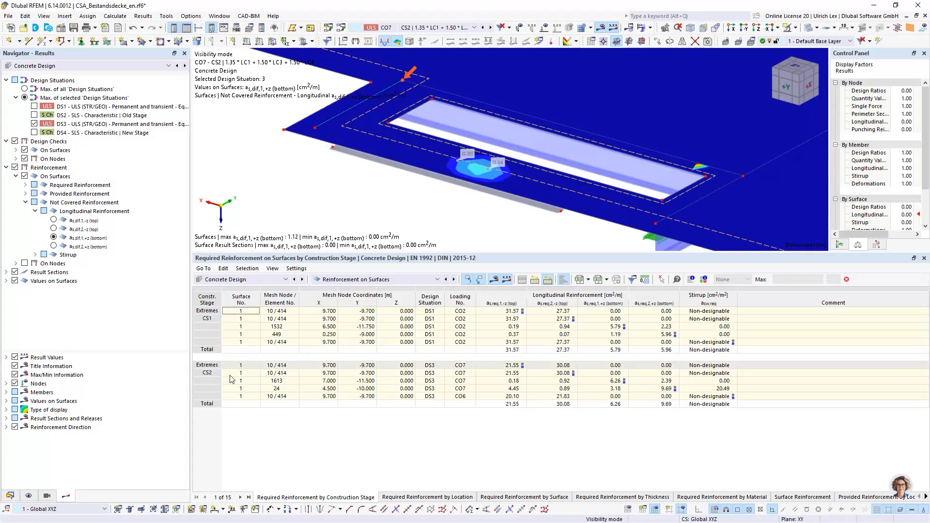
pyautogui.click(206, 381)
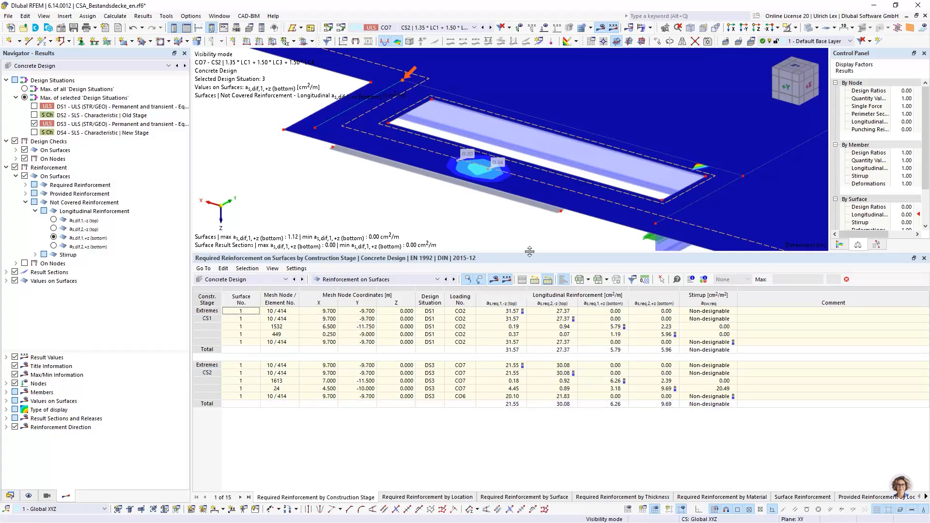
# Reduce the height of the results table and orient the enlarged model view to show the whole slab
pyautogui.moveTo(533, 252); pyautogui.dragTo(532, 337)
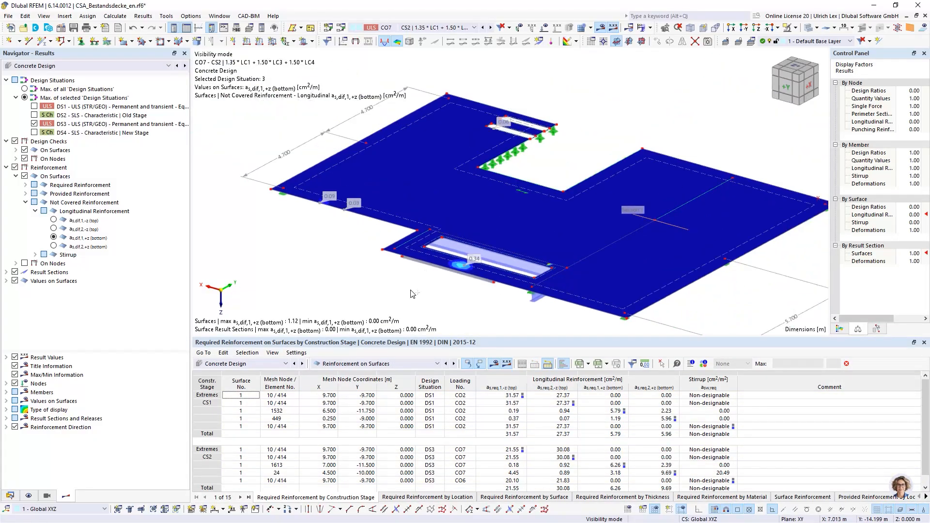
pyautogui.keyDown('ctrl'); pyautogui.moveTo(379, 285); pyautogui.dragTo(429, 278, button='middle'); pyautogui.keyUp('ctrl')
pyautogui.scroll(-3, 601, 203)
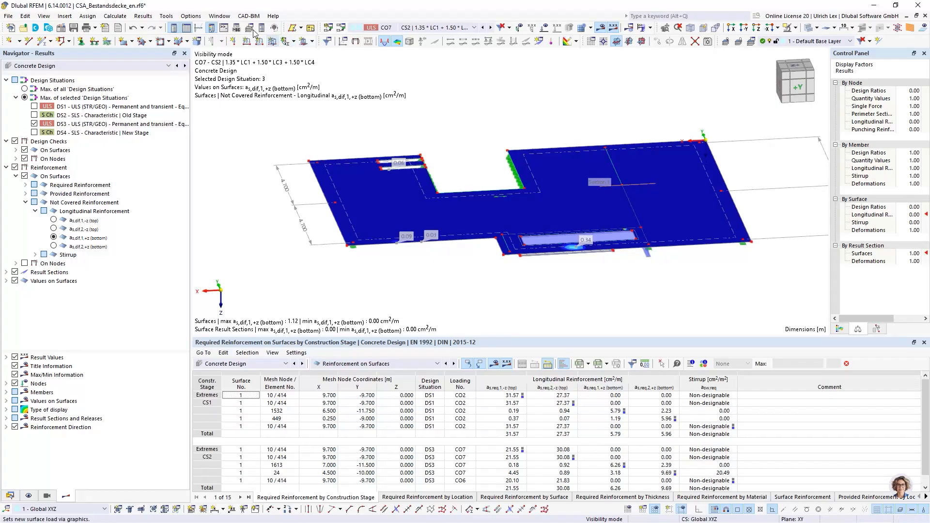
# Open an additional window for the current model and tile both model windows horizontally
pyautogui.click(224, 19)
pyautogui.click(231, 28)
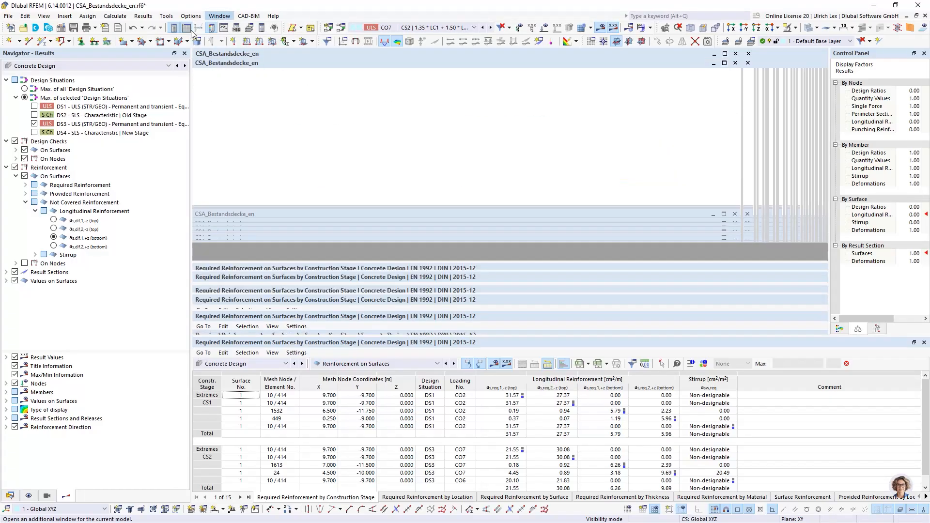
pyautogui.click(240, 15)
pyautogui.moveTo(223, 17)
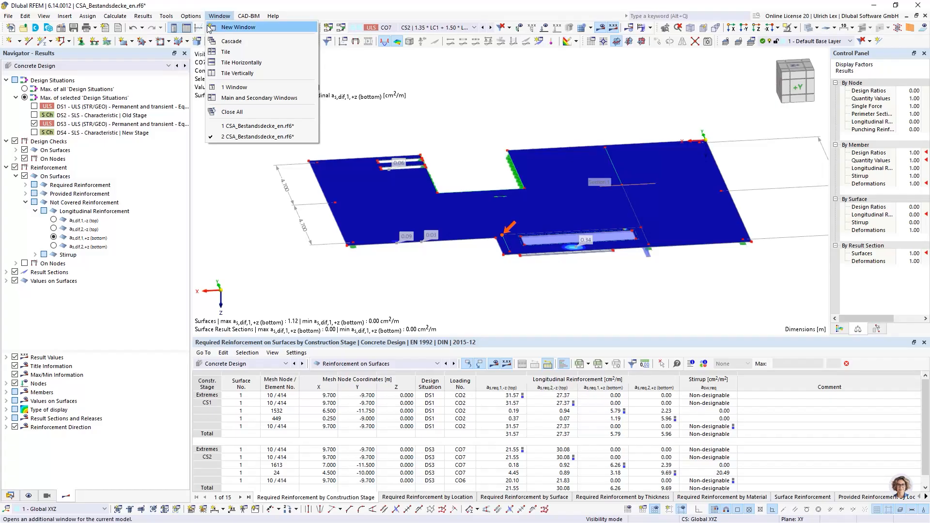
pyautogui.click(260, 64)
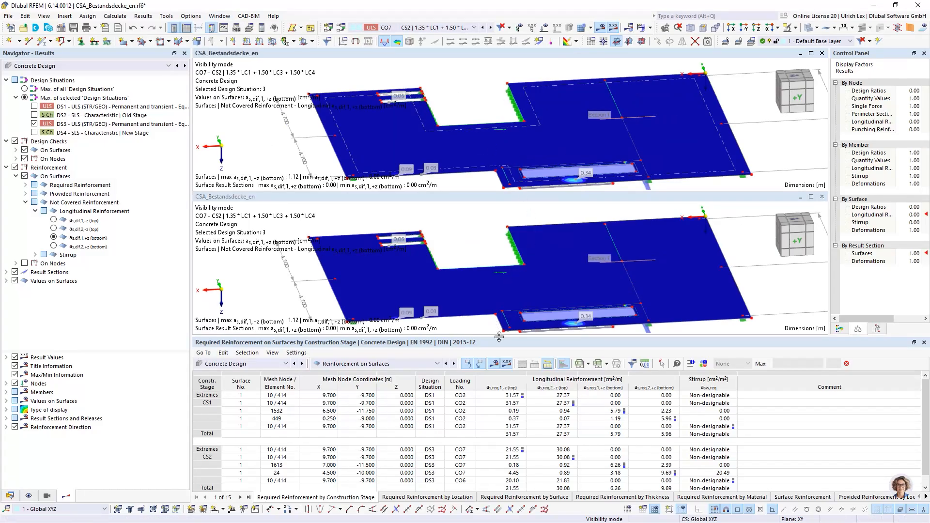
# Include design situation DS1 in the upper model view's concrete results and switch that view to Static Analysis
pyautogui.scroll(-2, 478, 244)
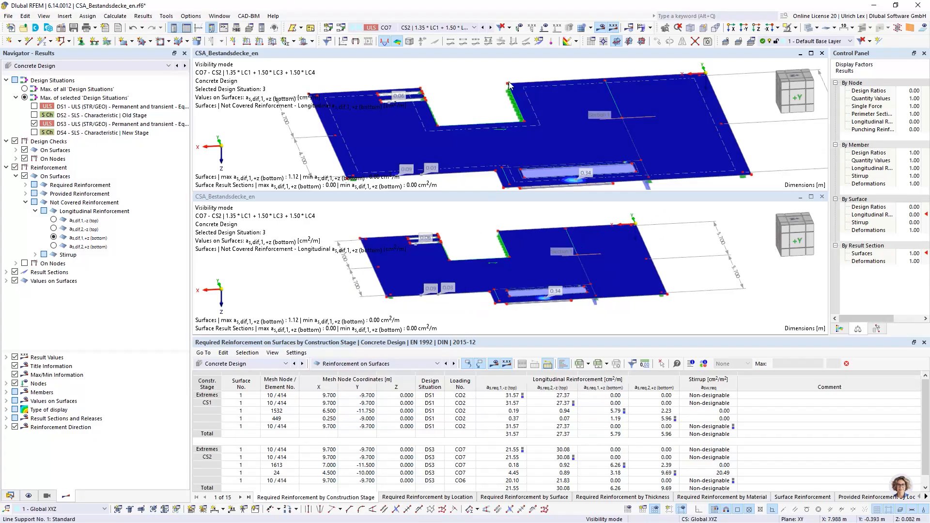
pyautogui.scroll(-2, 509, 82)
pyautogui.scroll(1, 509, 82)
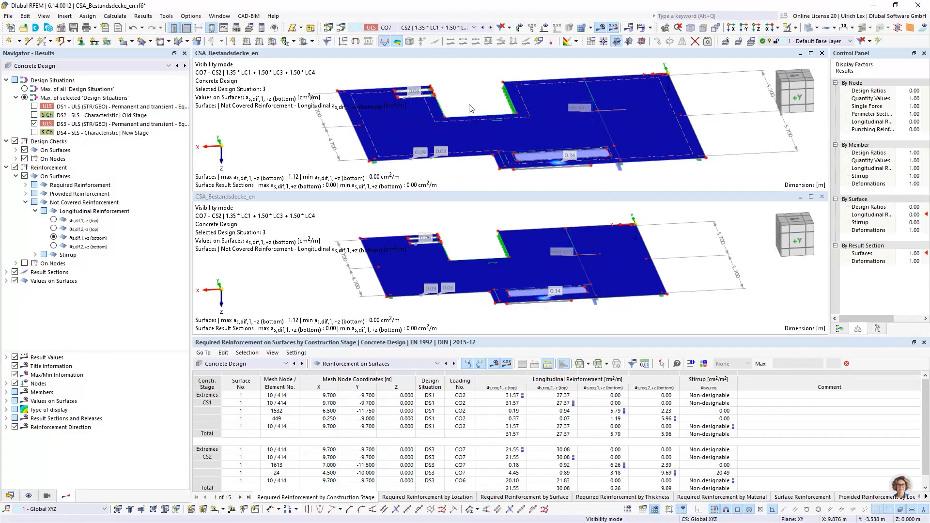
pyautogui.moveTo(467, 97); pyautogui.dragTo(511, 96, button='middle')
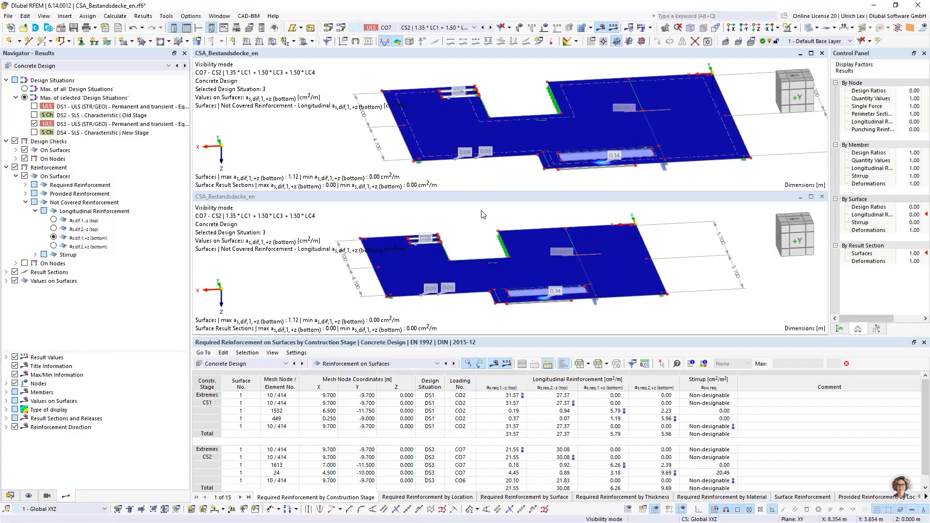
pyautogui.moveTo(511, 224); pyautogui.dragTo(523, 230, button='middle')
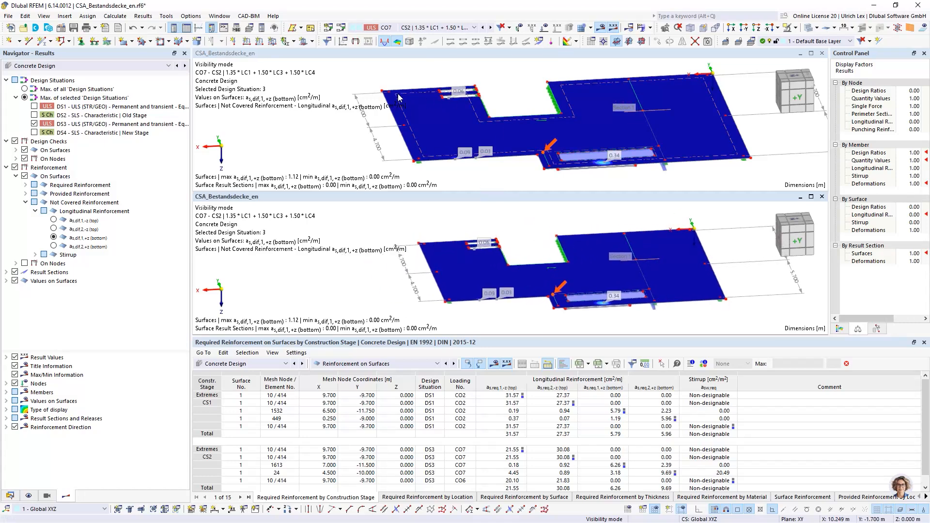
pyautogui.click(114, 108)
pyautogui.click(34, 106)
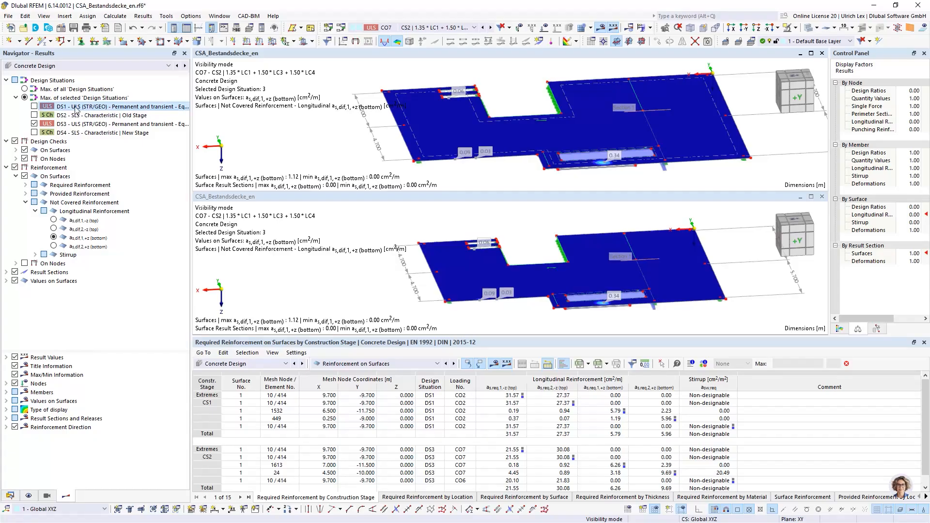
pyautogui.click(35, 66)
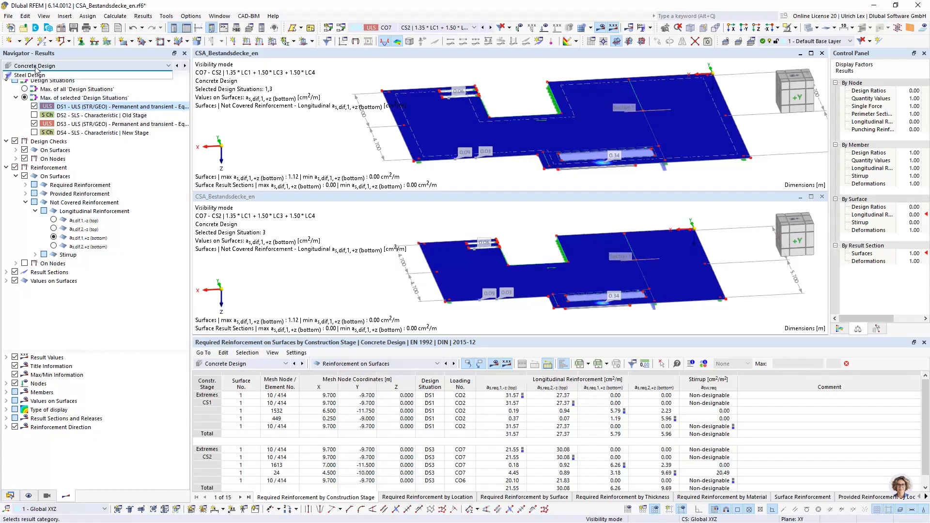
pyautogui.click(37, 78)
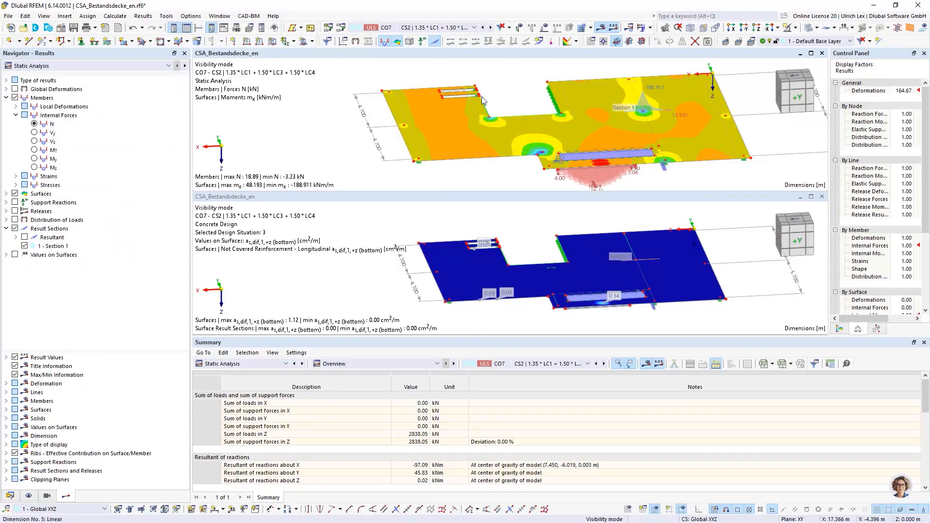
# Close the model window showing Concrete Design and maximize the remaining one with the Static Analysis results
pyautogui.click(823, 197)
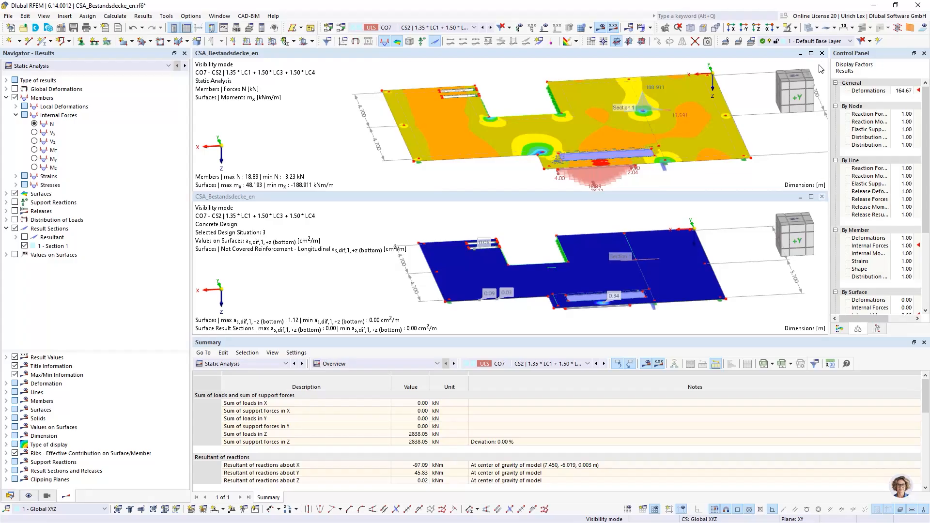
pyautogui.click(812, 53)
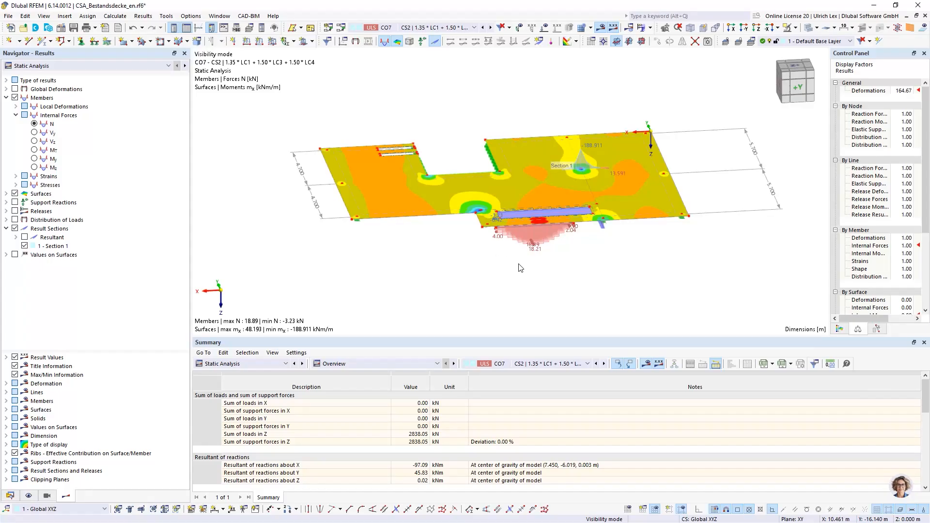
pyautogui.scroll(1, 564, 250)
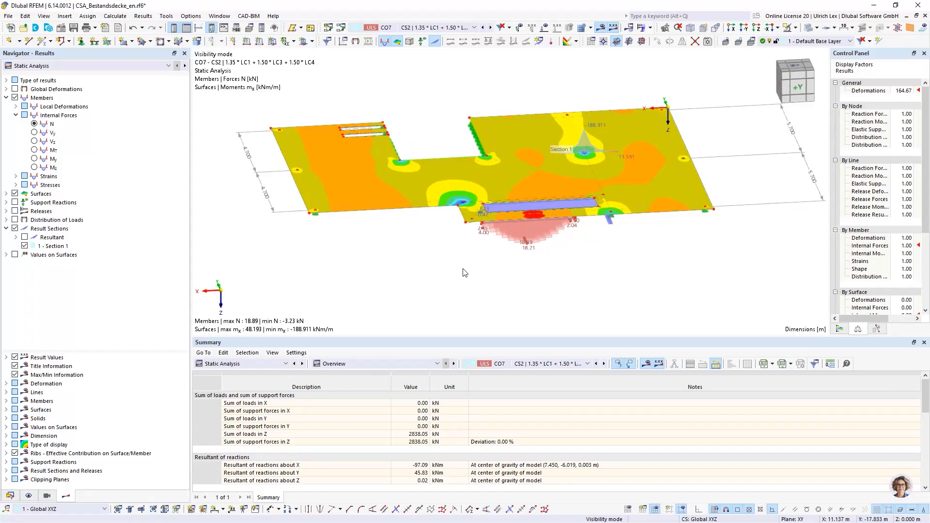